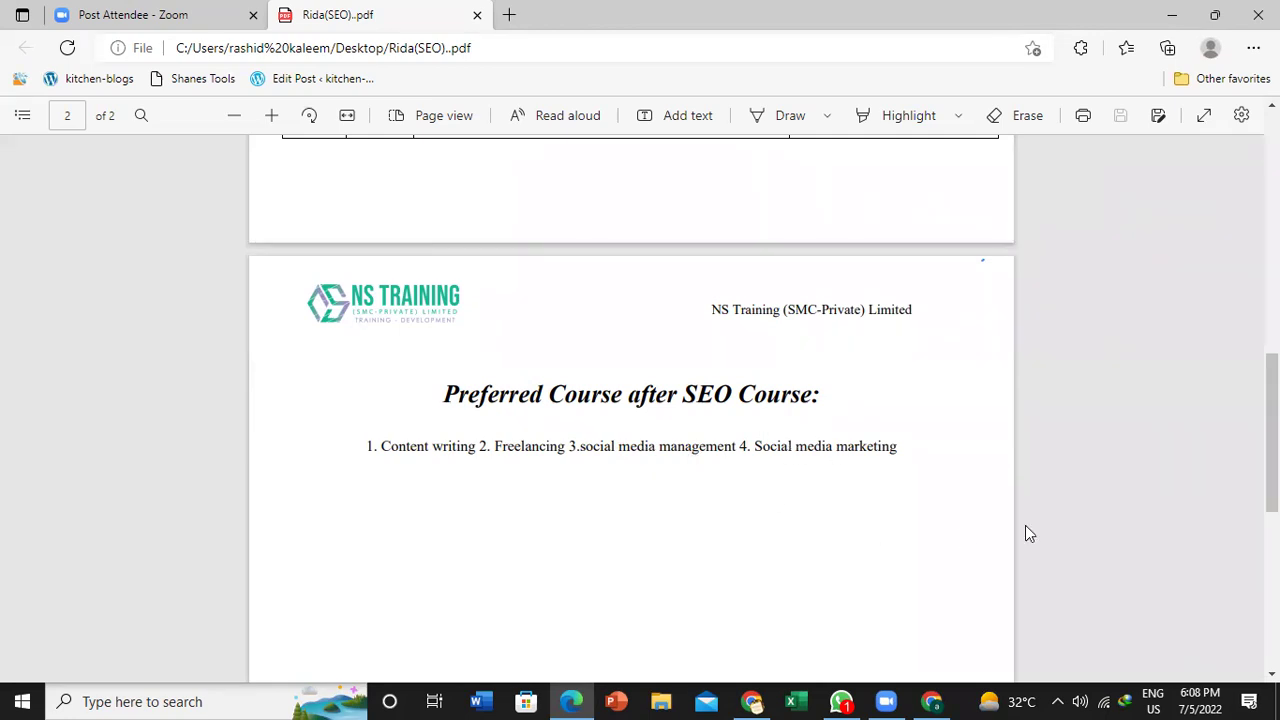
# - Review the SEO course outline PDF, covering the weekly classes, the assignments and the preferred courses after the SEO course
pyautogui.scroll(3, 982, 260)
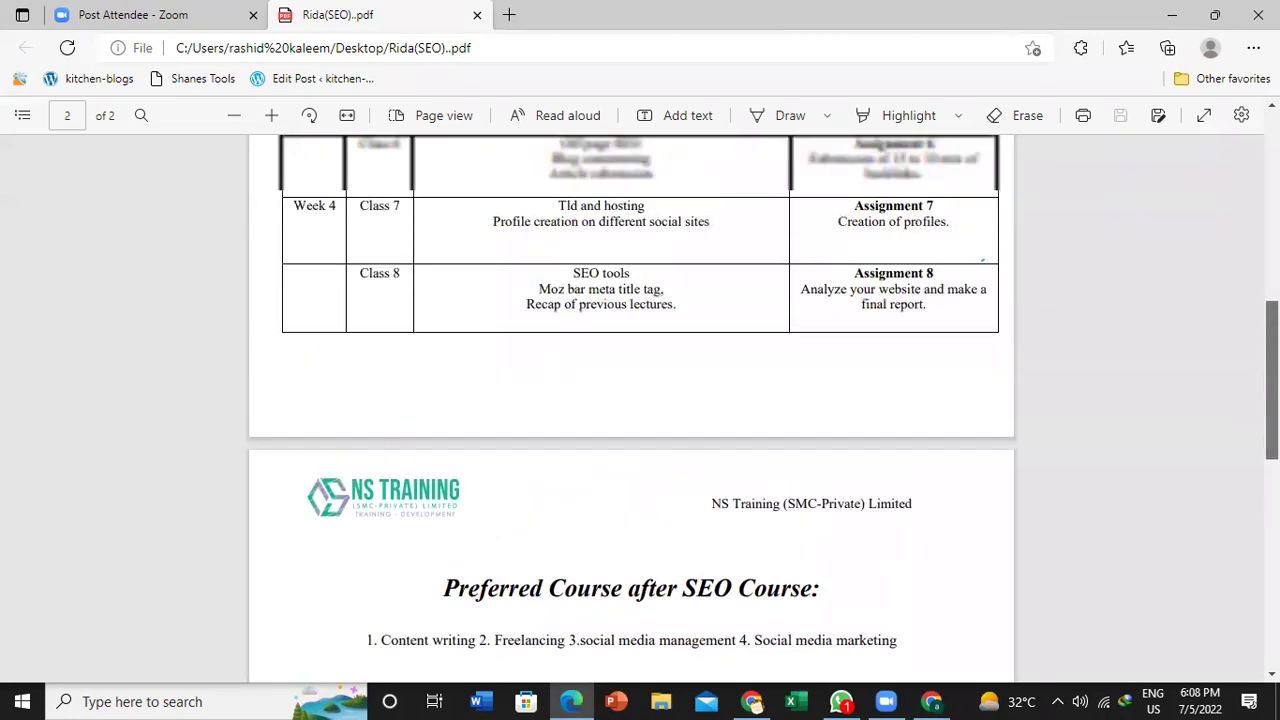
pyautogui.scroll(-1, 982, 260)
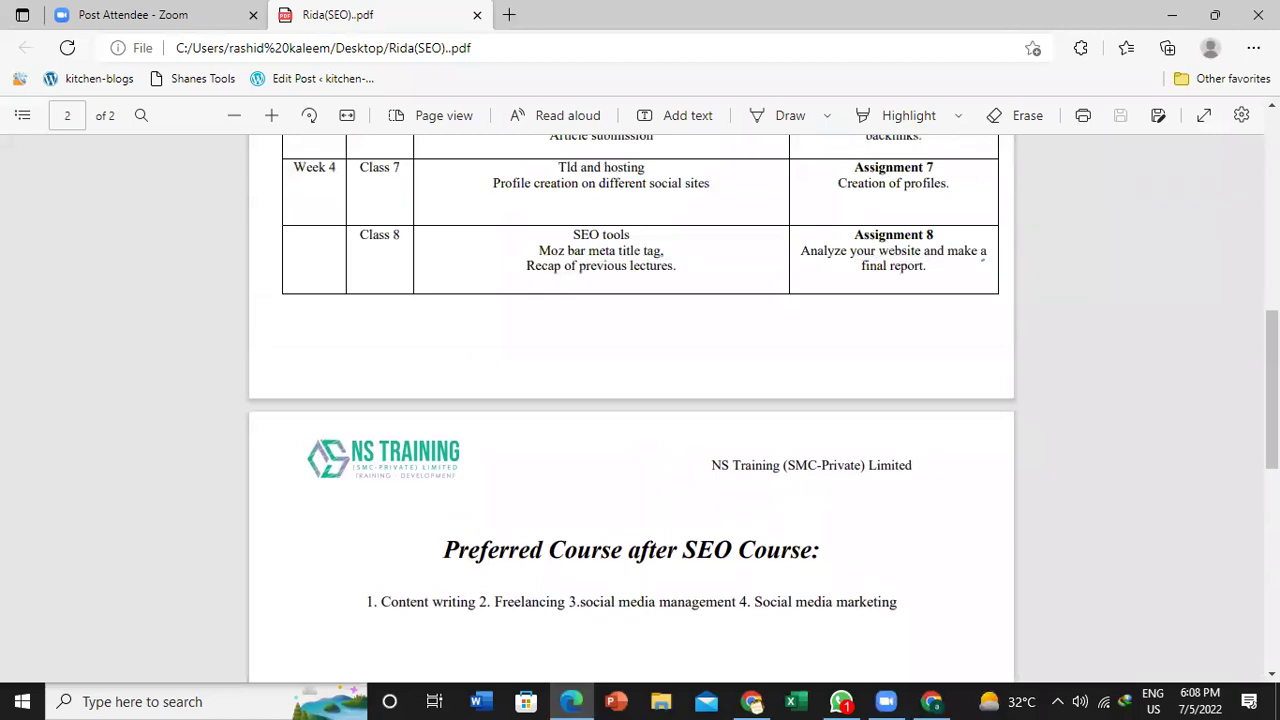
pyautogui.scroll(3, 982, 260)
pyautogui.scroll(-4, 982, 260)
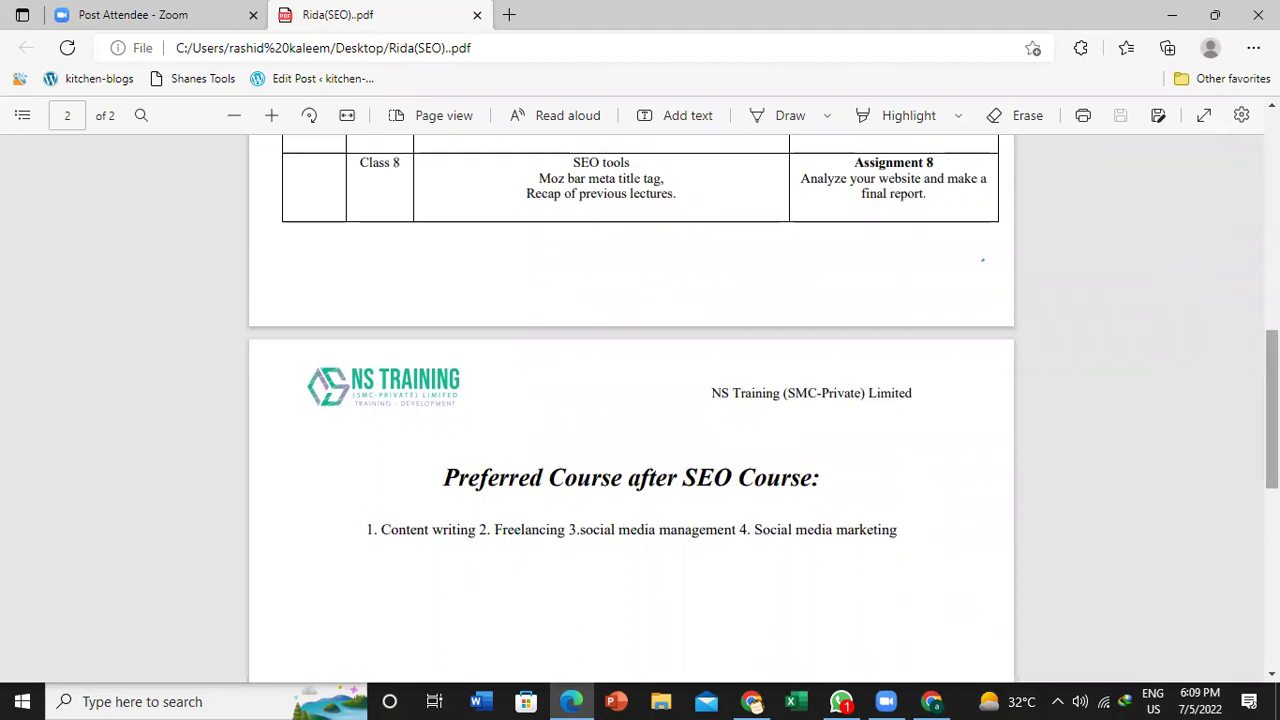
pyautogui.scroll(1, 631, 400)
pyautogui.scroll(-3, 631, 400)
pyautogui.scroll(1, 631, 400)
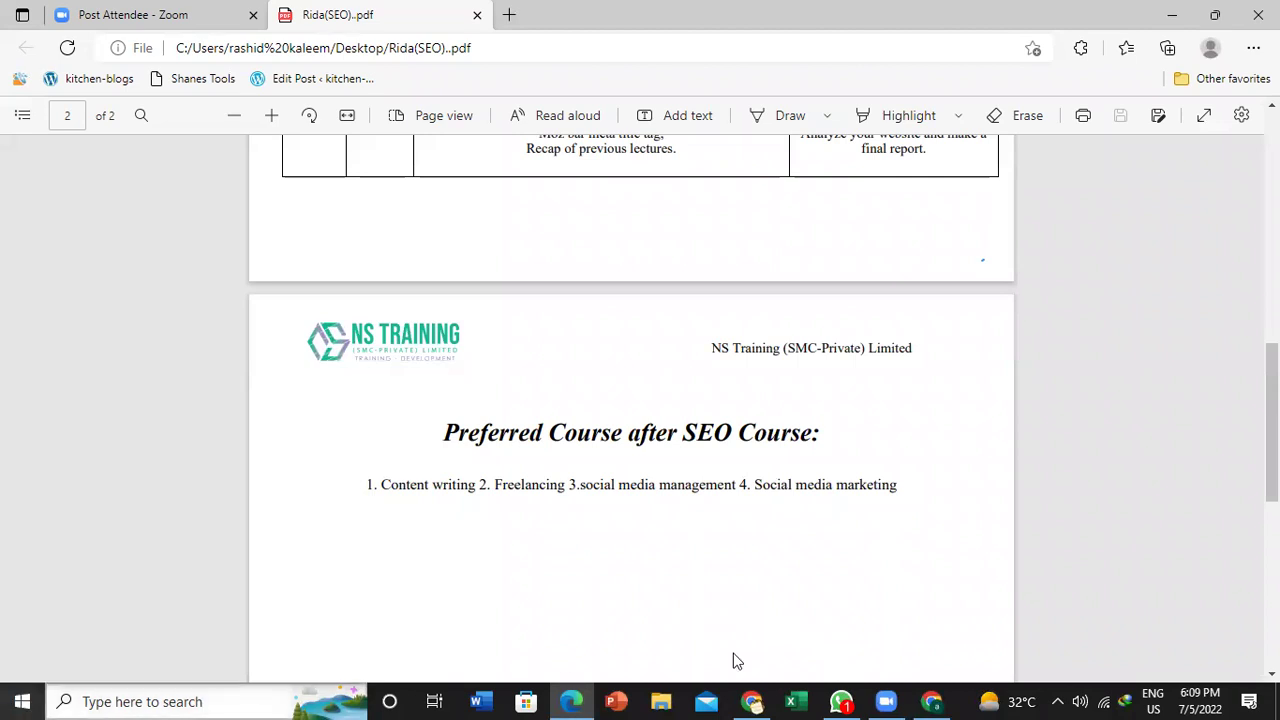
pyautogui.scroll(3, 1272, 420)
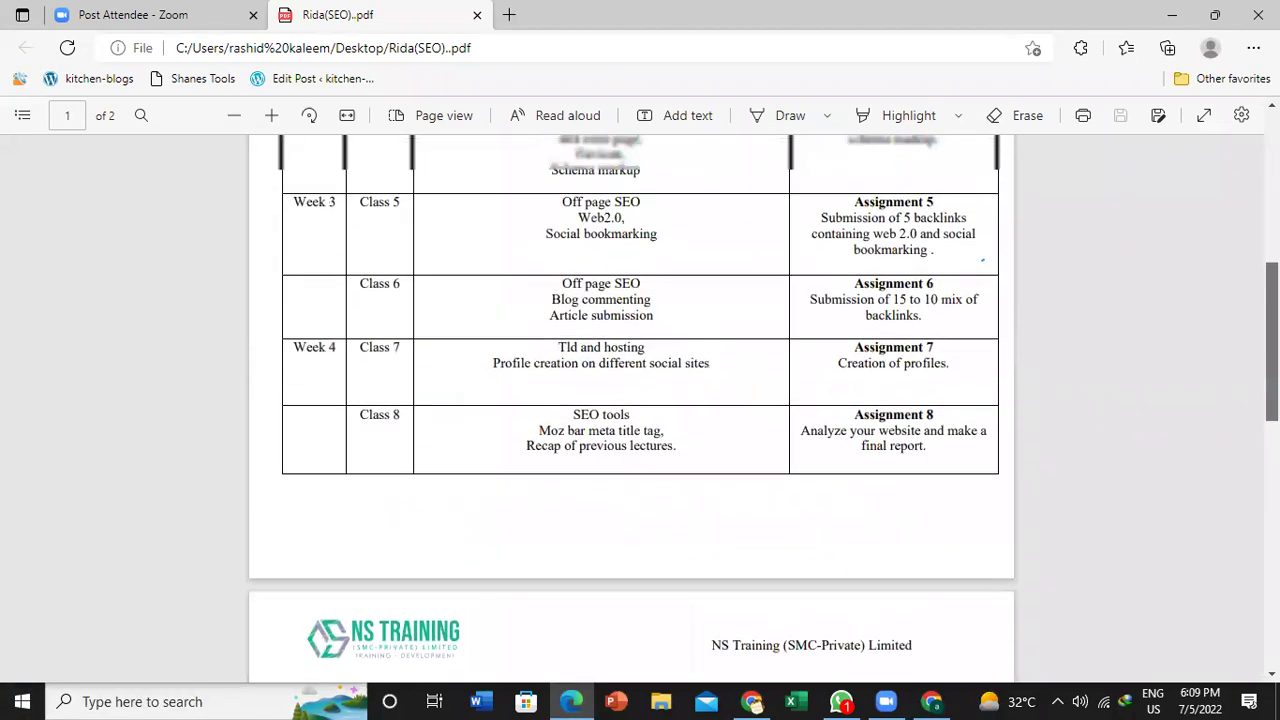
pyautogui.scroll(4, 1245, 285)
pyautogui.scroll(-1, 1245, 285)
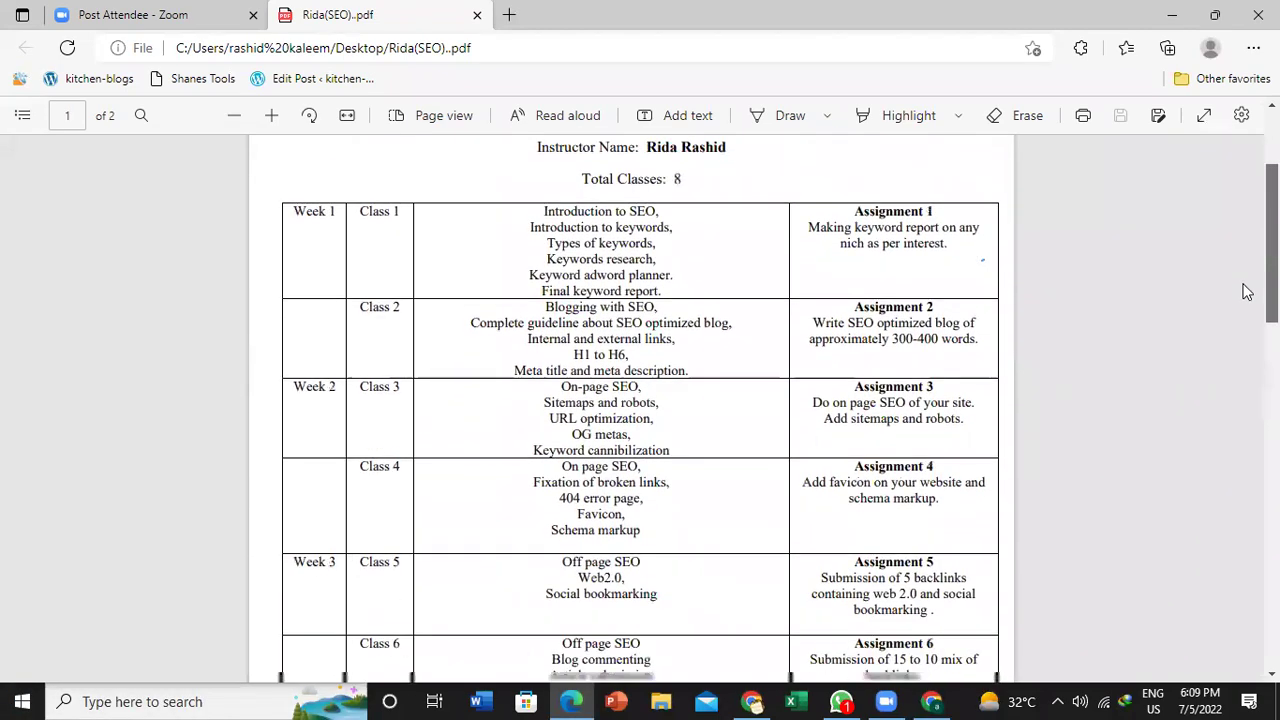
pyautogui.scroll(-10, 1245, 291)
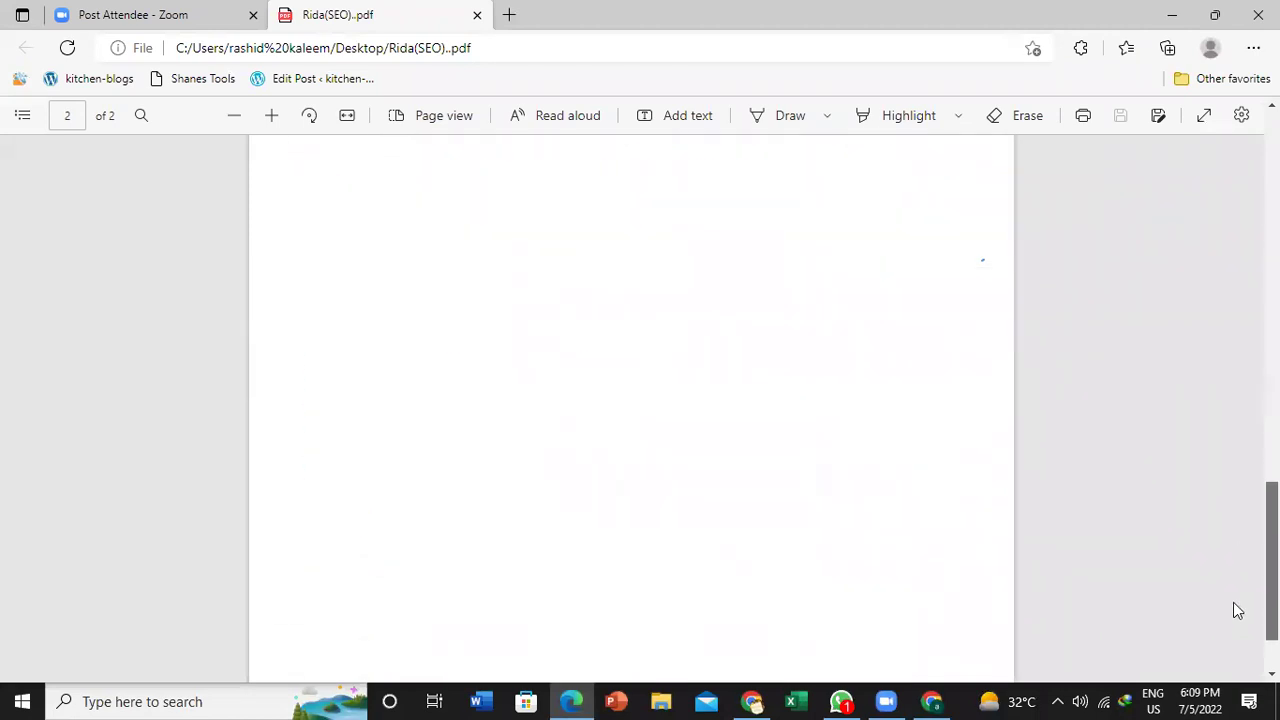
# - Find the "job sample" Excel worksheet on the computer and open it
pyautogui.click(20, 700)
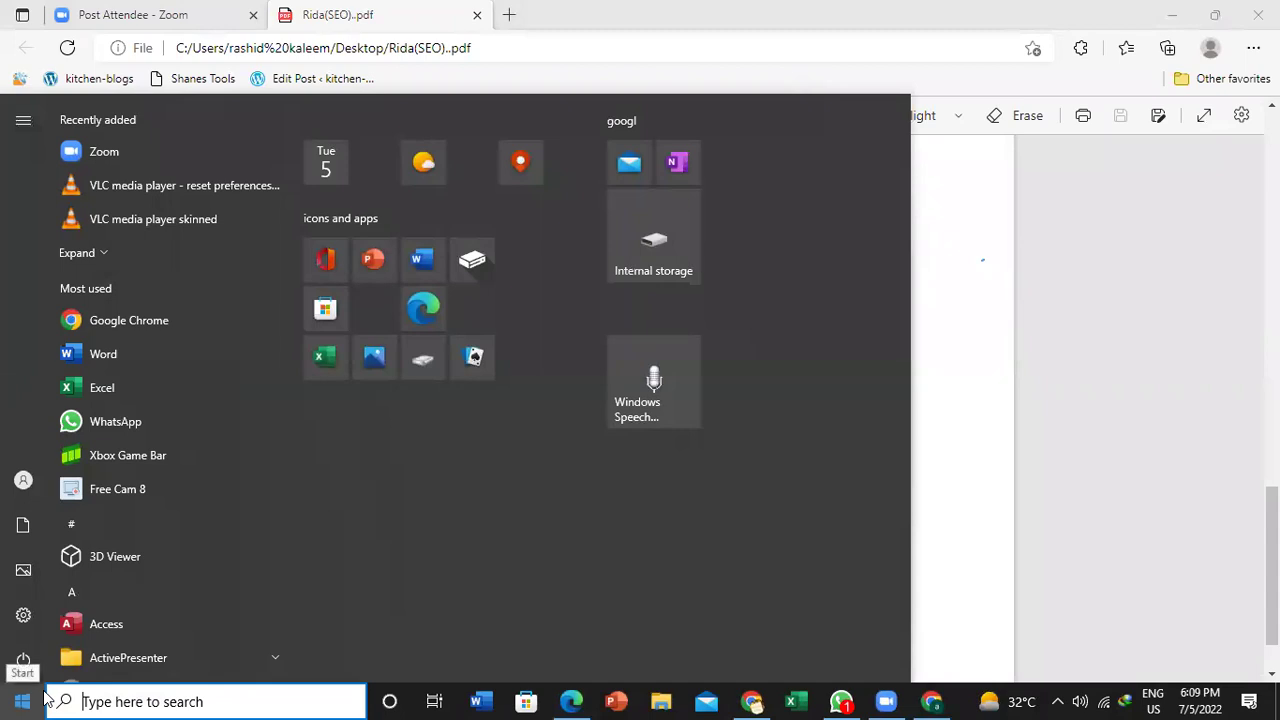
pyautogui.write('job')
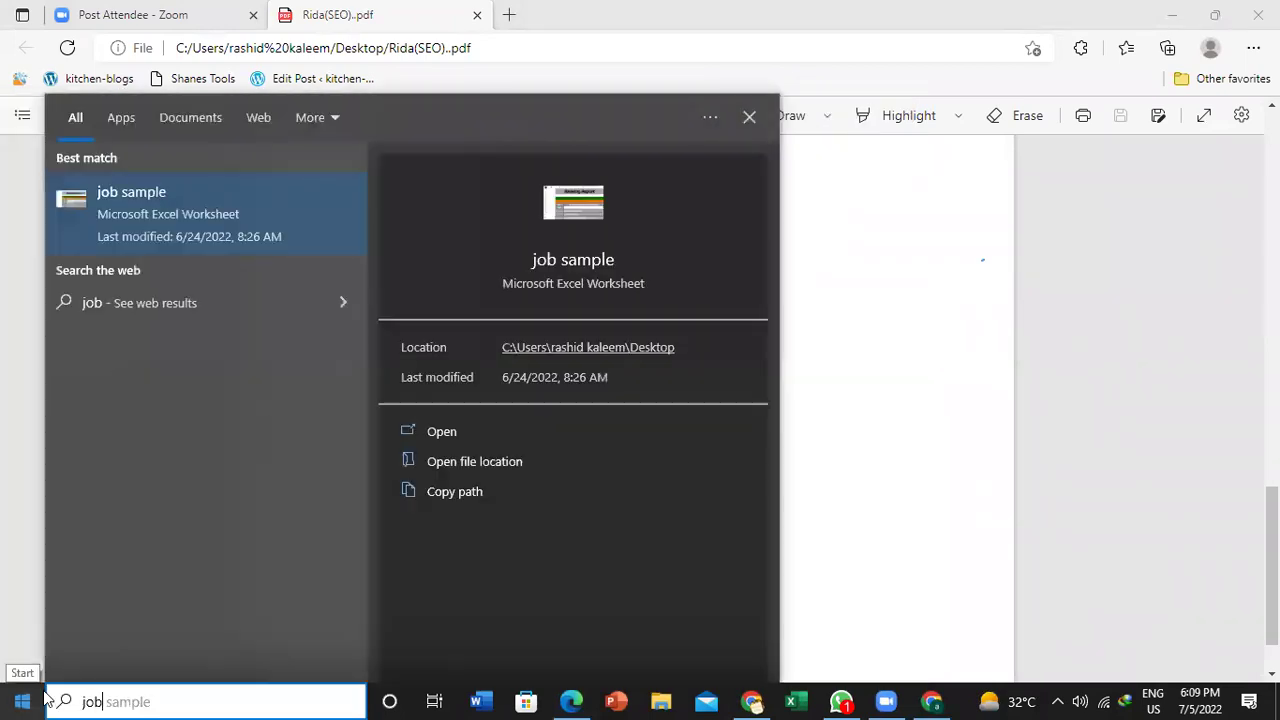
pyautogui.press('Escape')
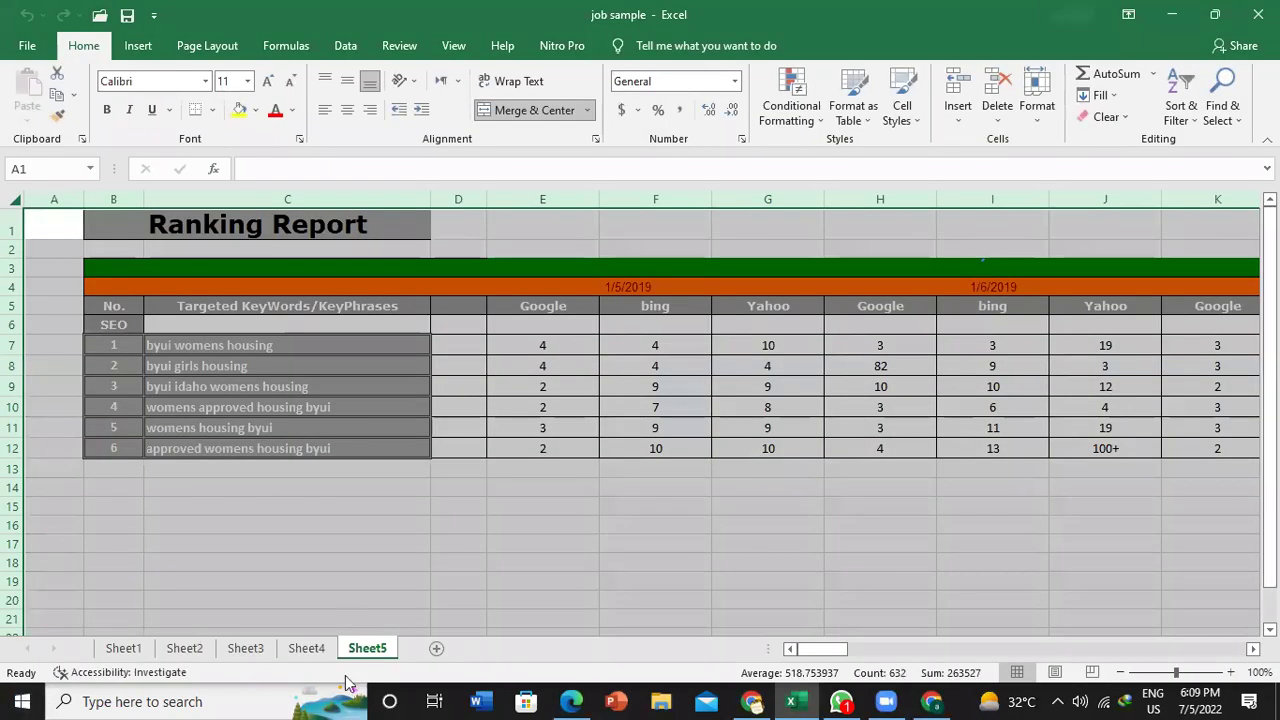
# - Examine the Keyword Report on Sheet1 and the On Page Optimization Report on Sheet2
pyautogui.click(122, 648)
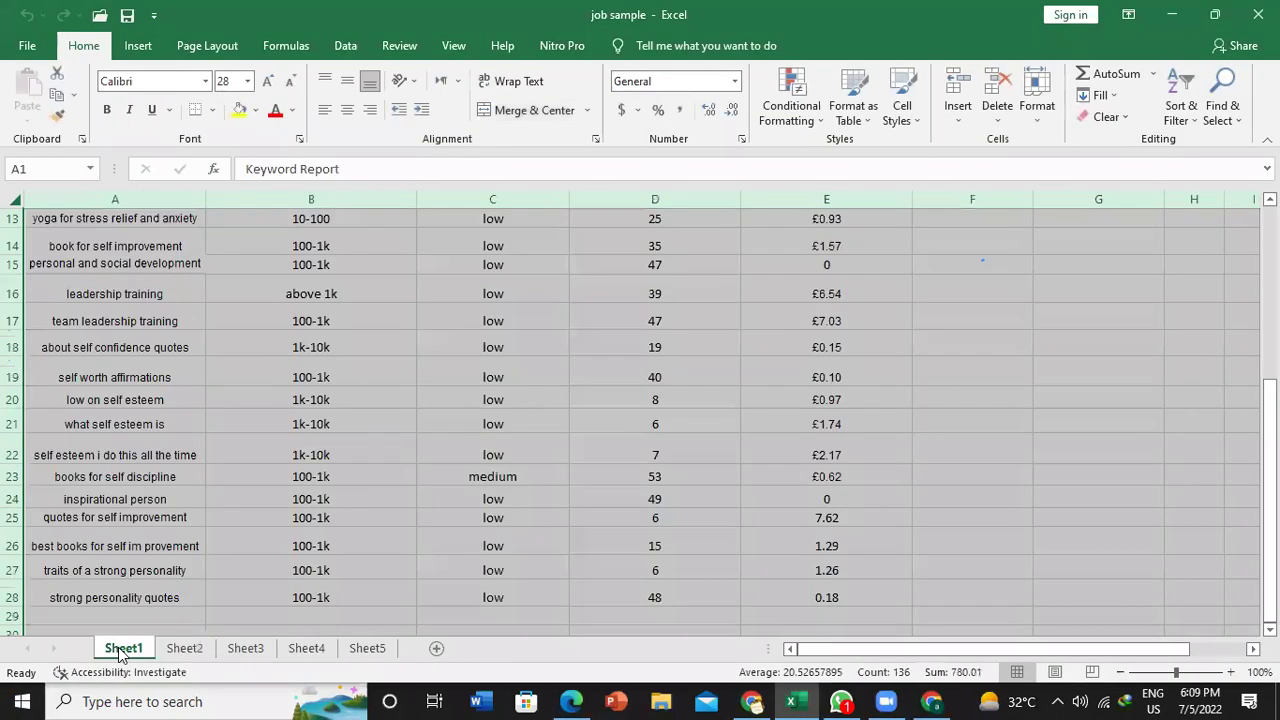
pyautogui.click(200, 650)
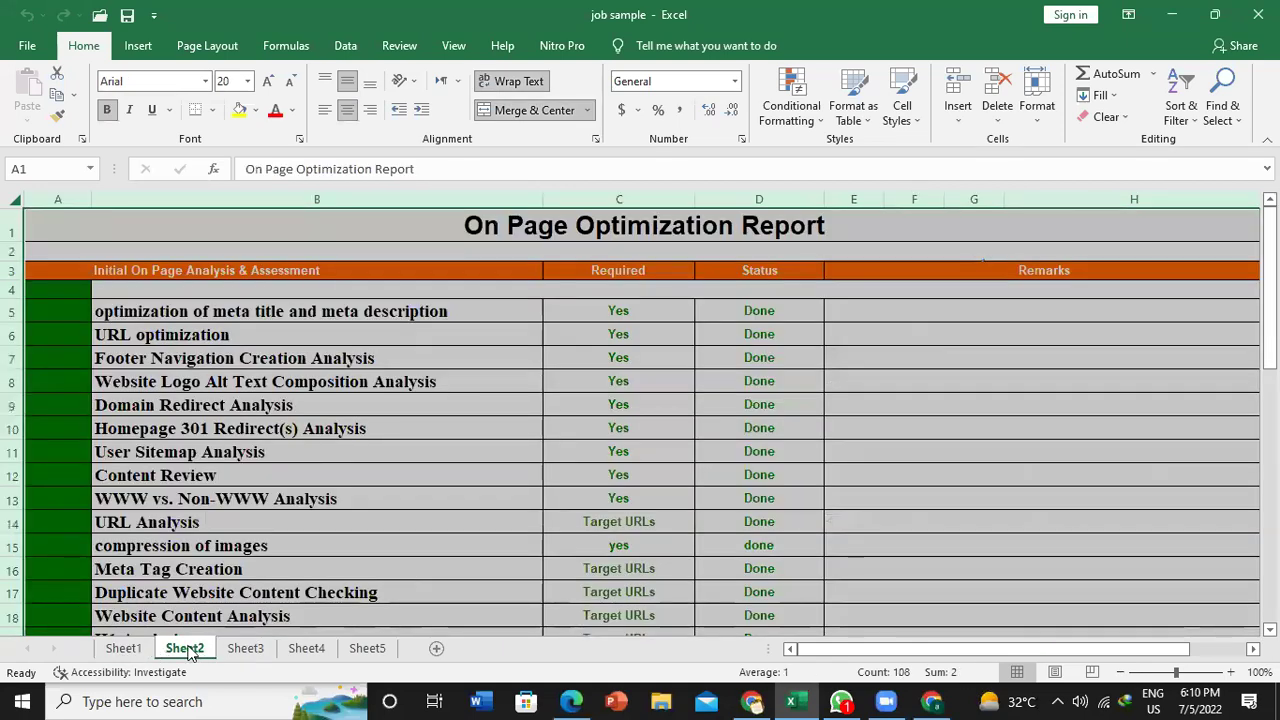
pyautogui.click(127, 650)
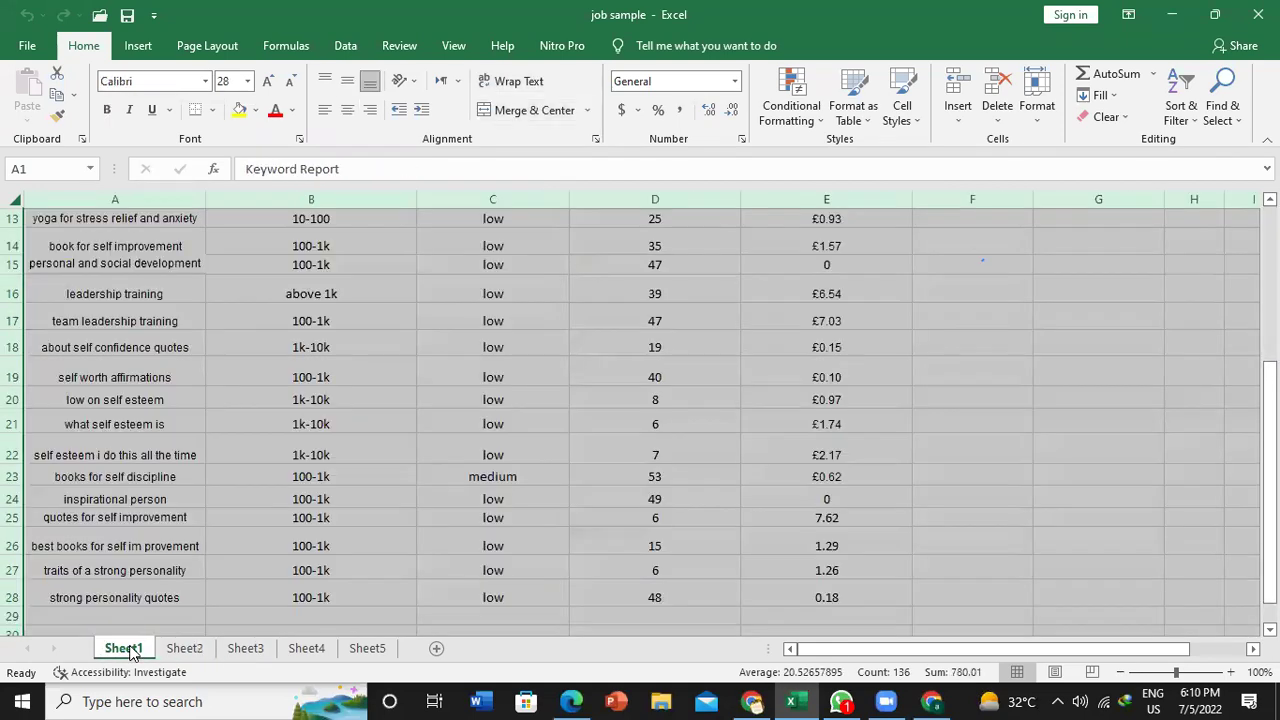
pyautogui.click(185, 650)
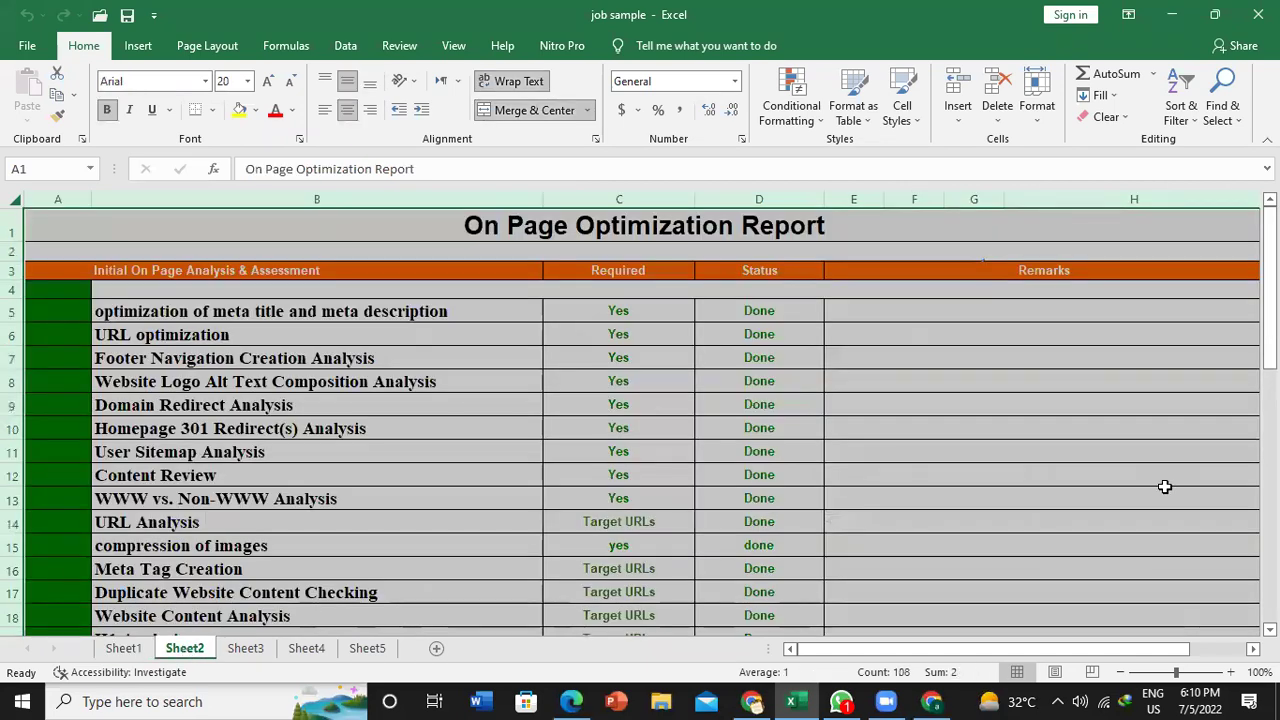
pyautogui.moveTo(1269, 290); pyautogui.dragTo(1269, 294)
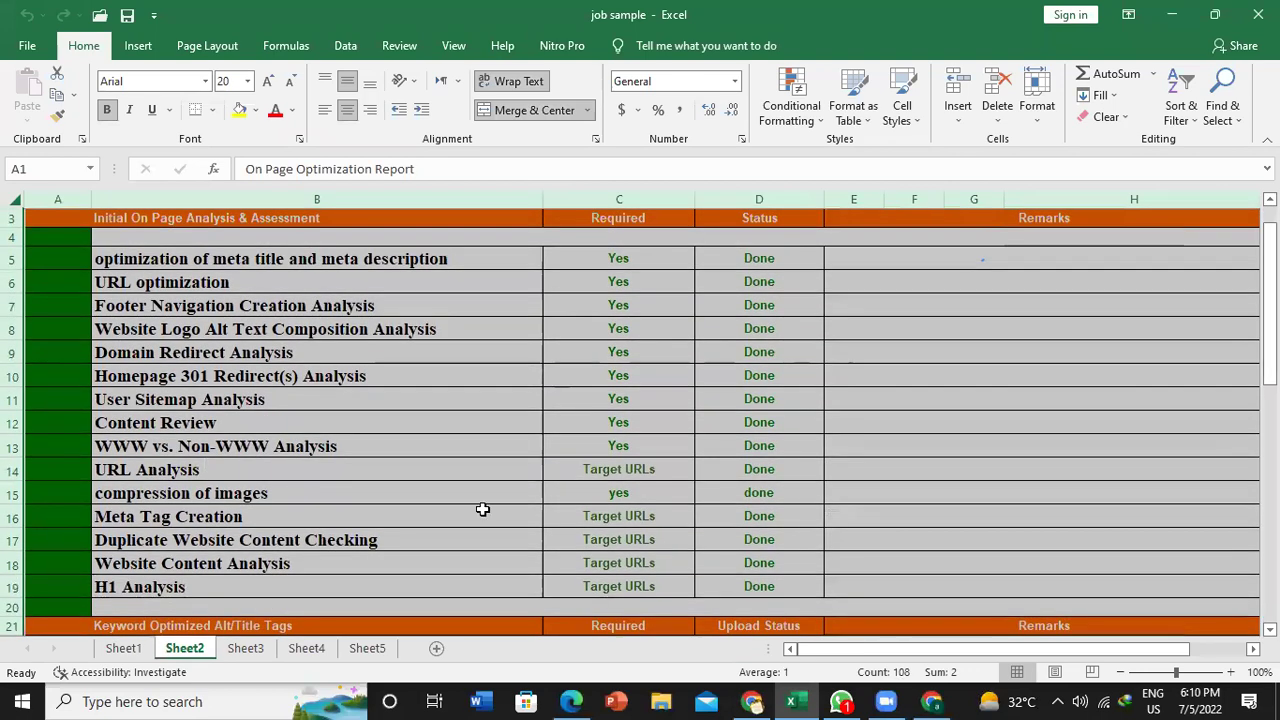
# - Examine the social bookmarking report on Sheet3, the directory submission report on Sheet4 and the Ranking Report on Sheet5
pyautogui.click(252, 650)
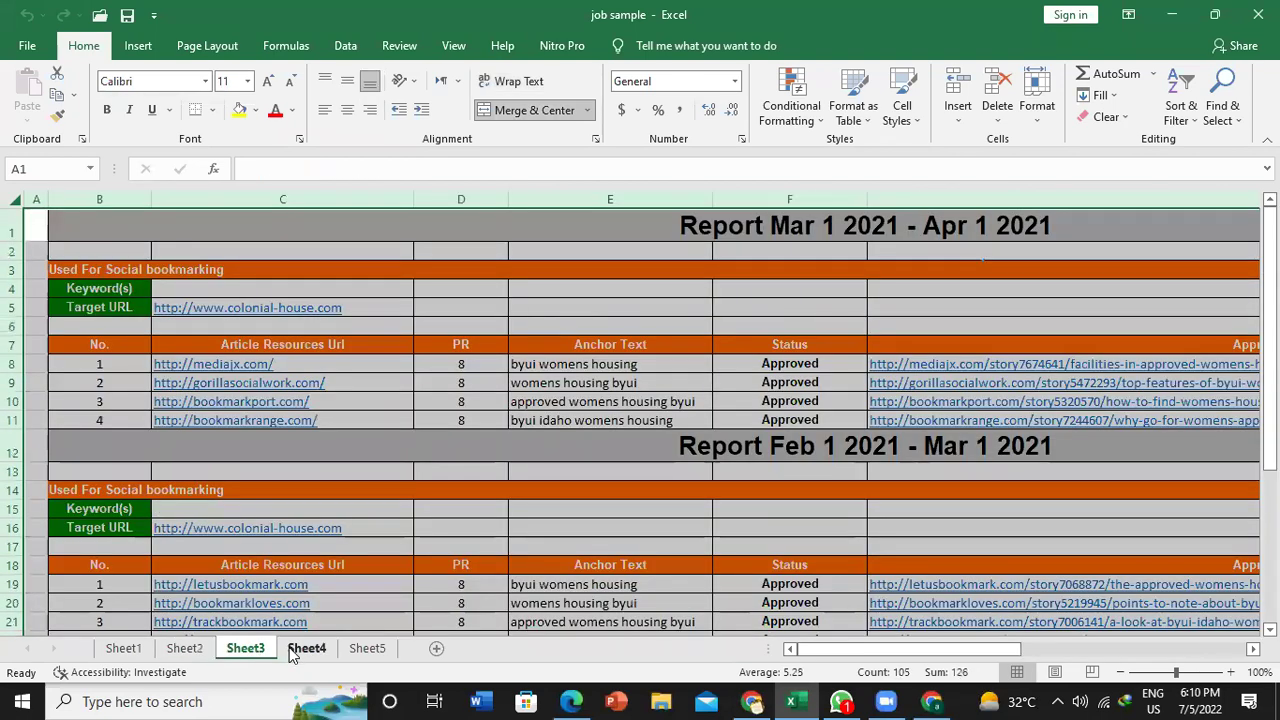
pyautogui.click(292, 650)
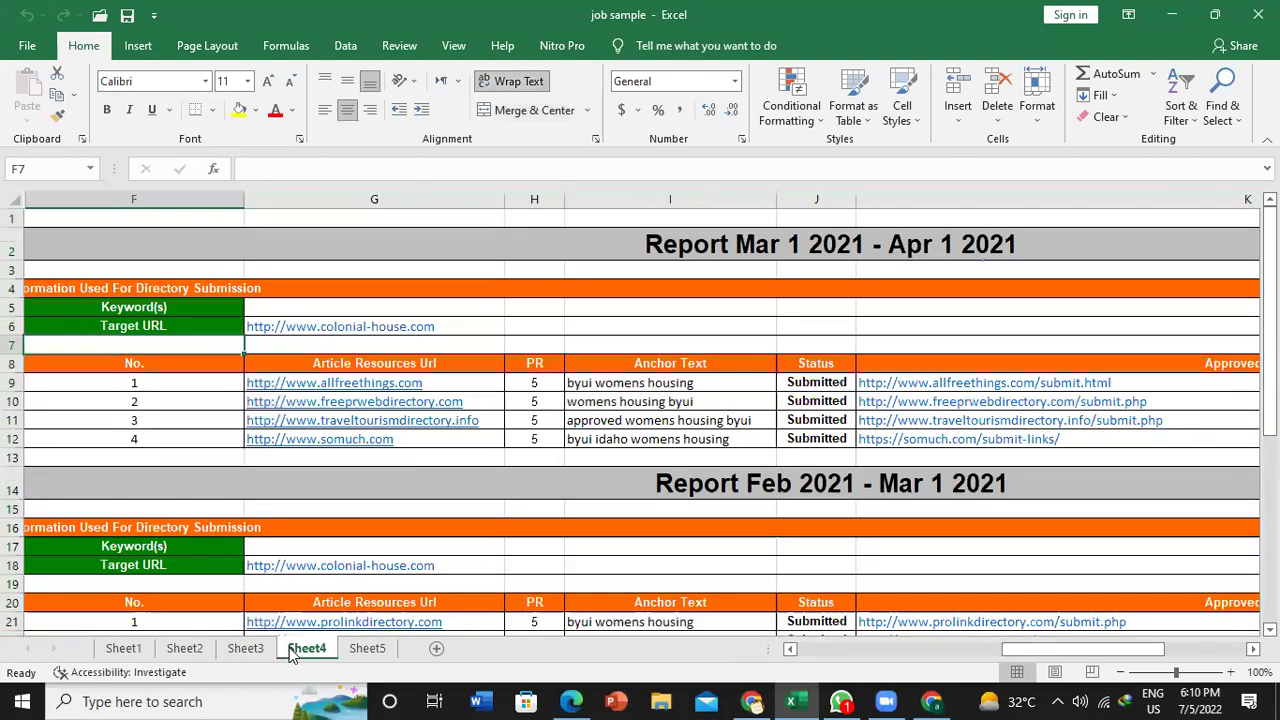
pyautogui.click(360, 648)
pyautogui.moveTo(1269, 290); pyautogui.dragTo(1267, 285)
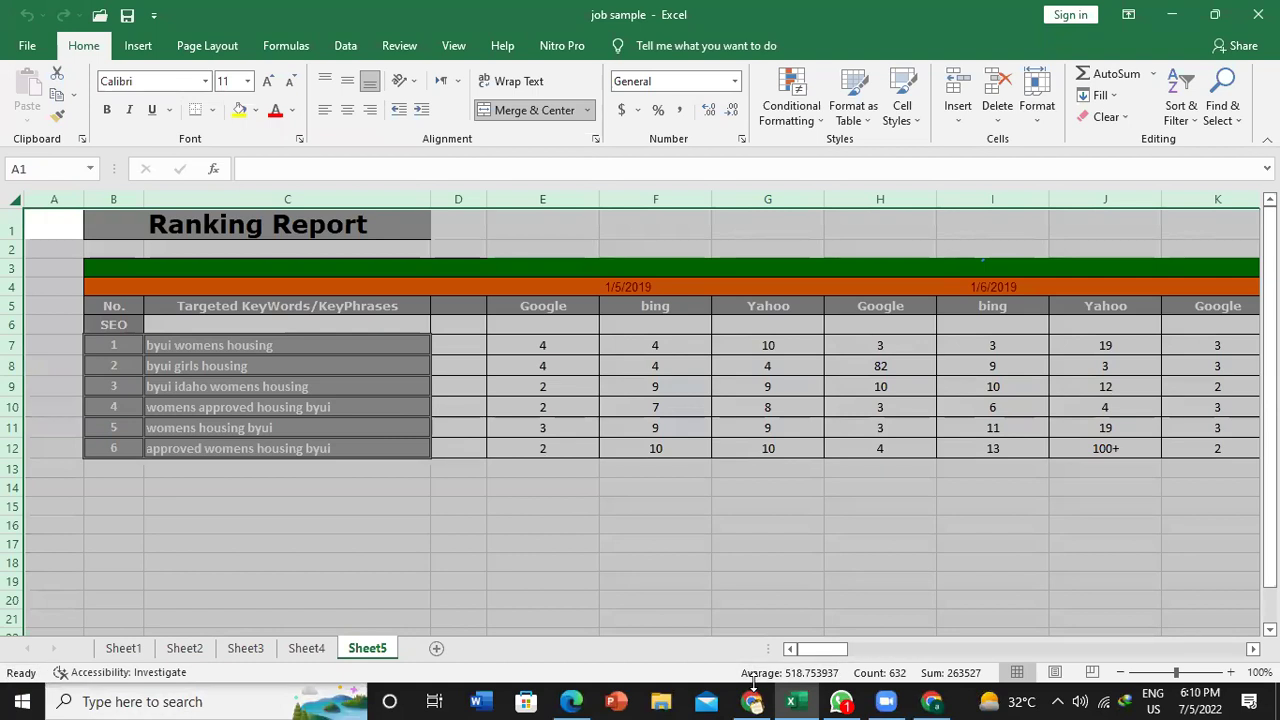
# - Switch to the Chrome window showing the Fiverr home page and close it
pyautogui.moveTo(755, 700)
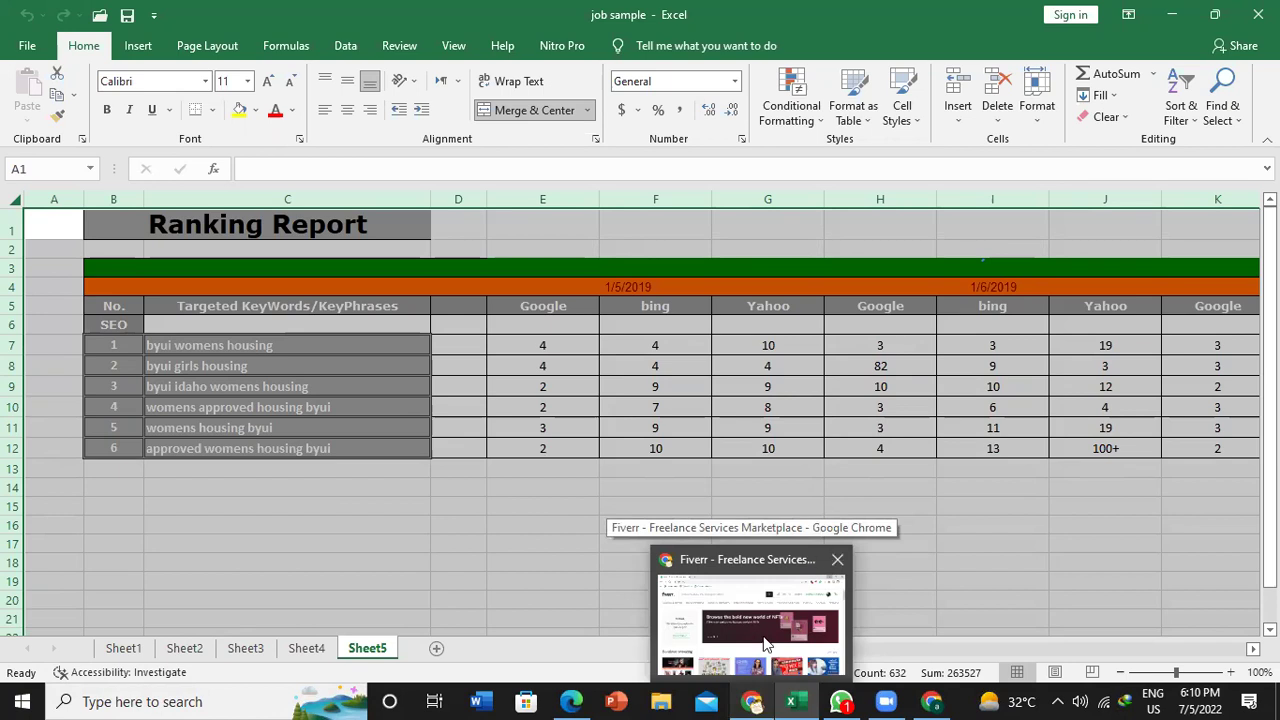
pyautogui.click(763, 632)
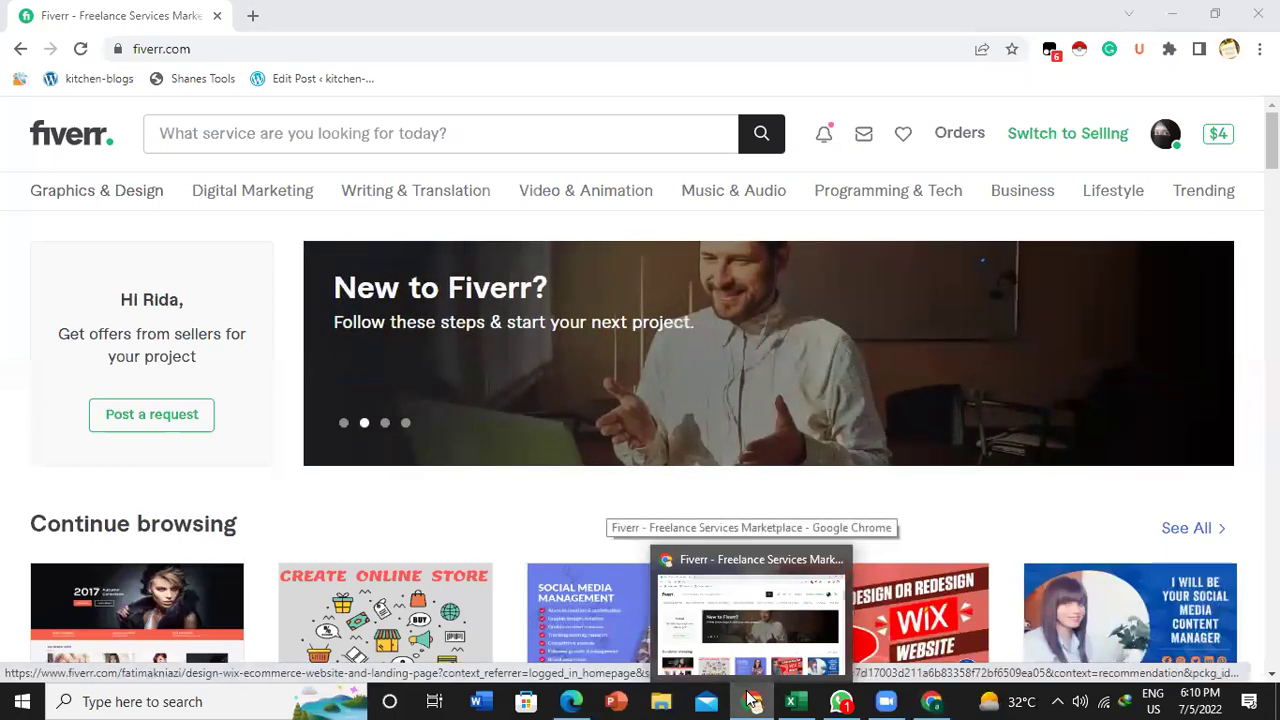
pyautogui.click(791, 701)
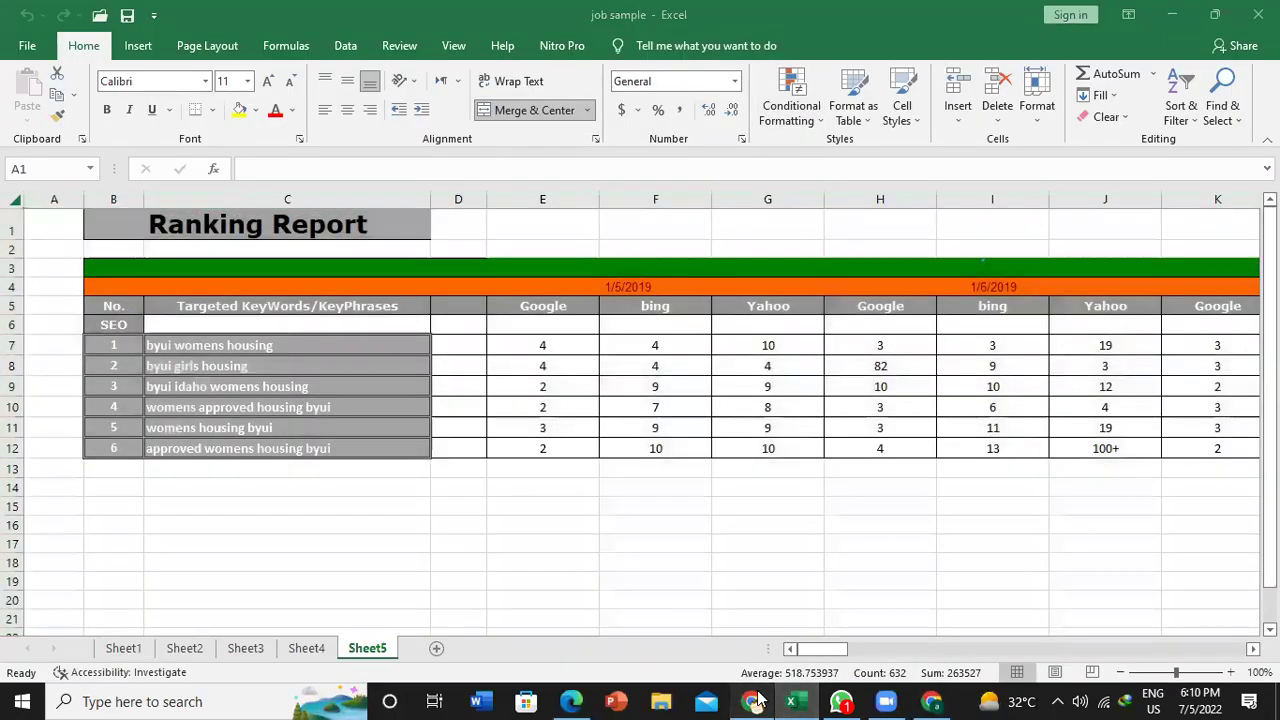
pyautogui.click(752, 701)
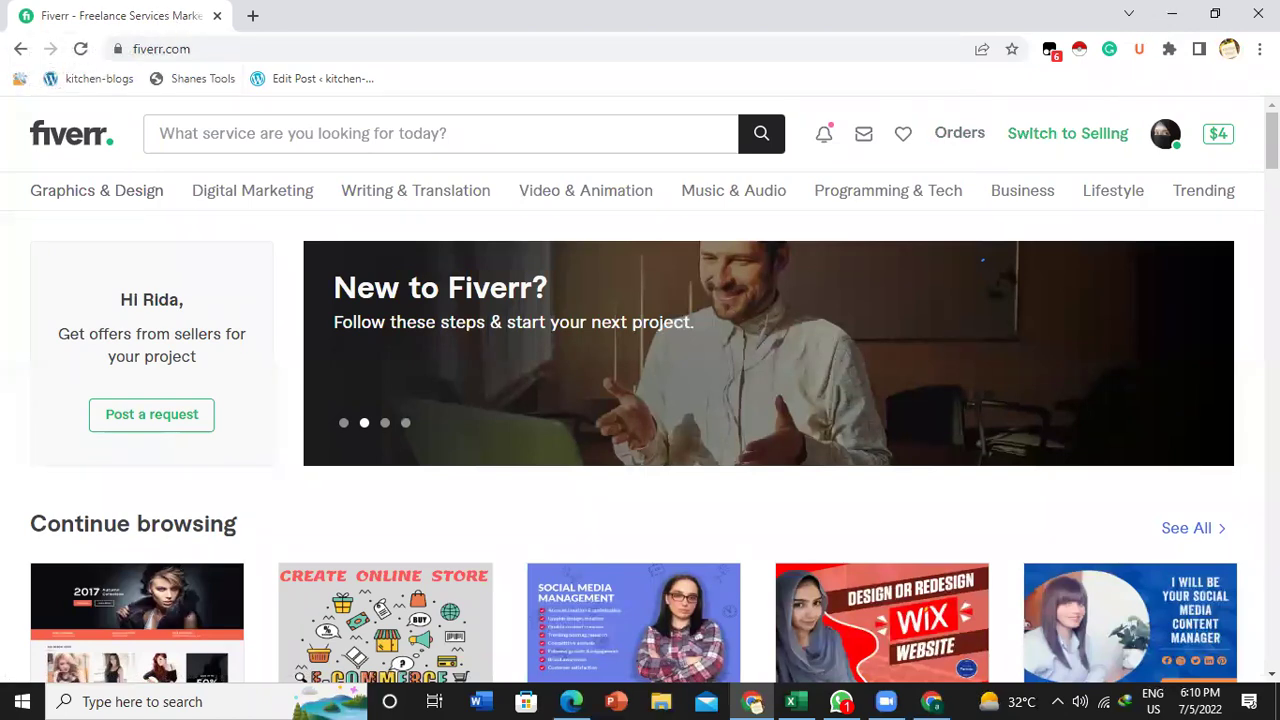
pyautogui.click(1258, 14)
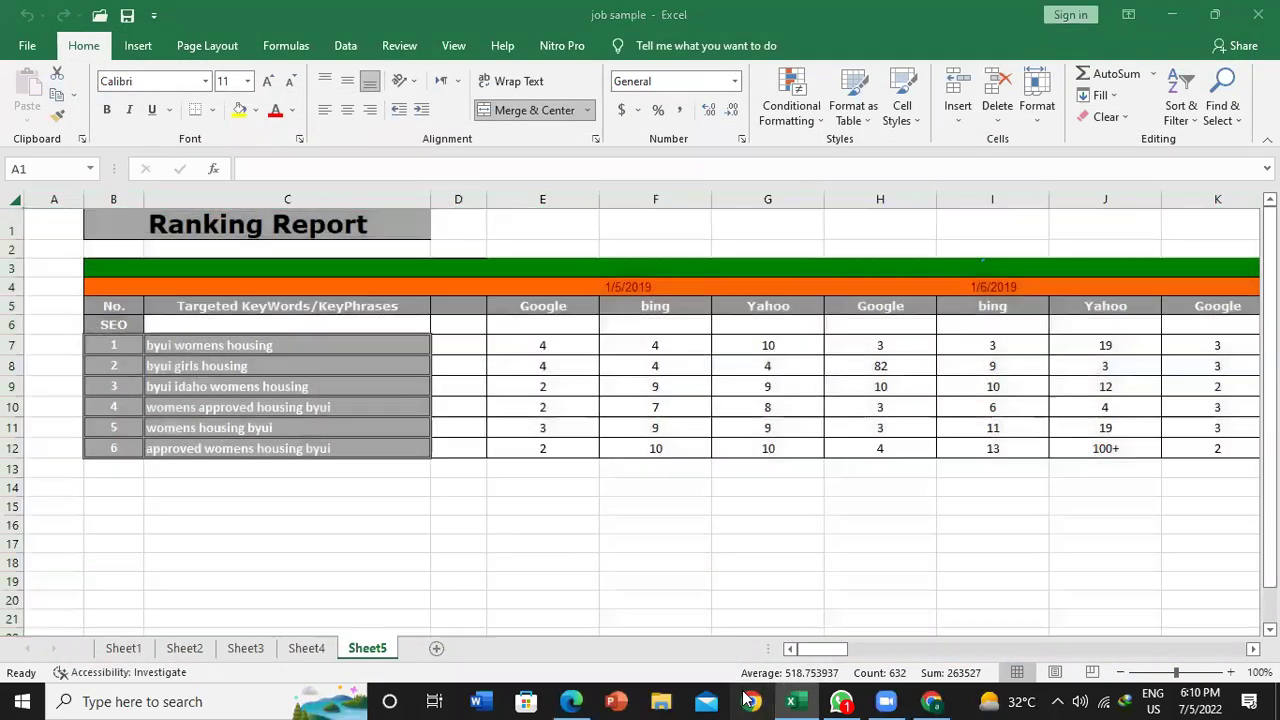
# - Reopen Chrome with the Person 1 profile and search Google for "handbags"
pyautogui.click(750, 701)
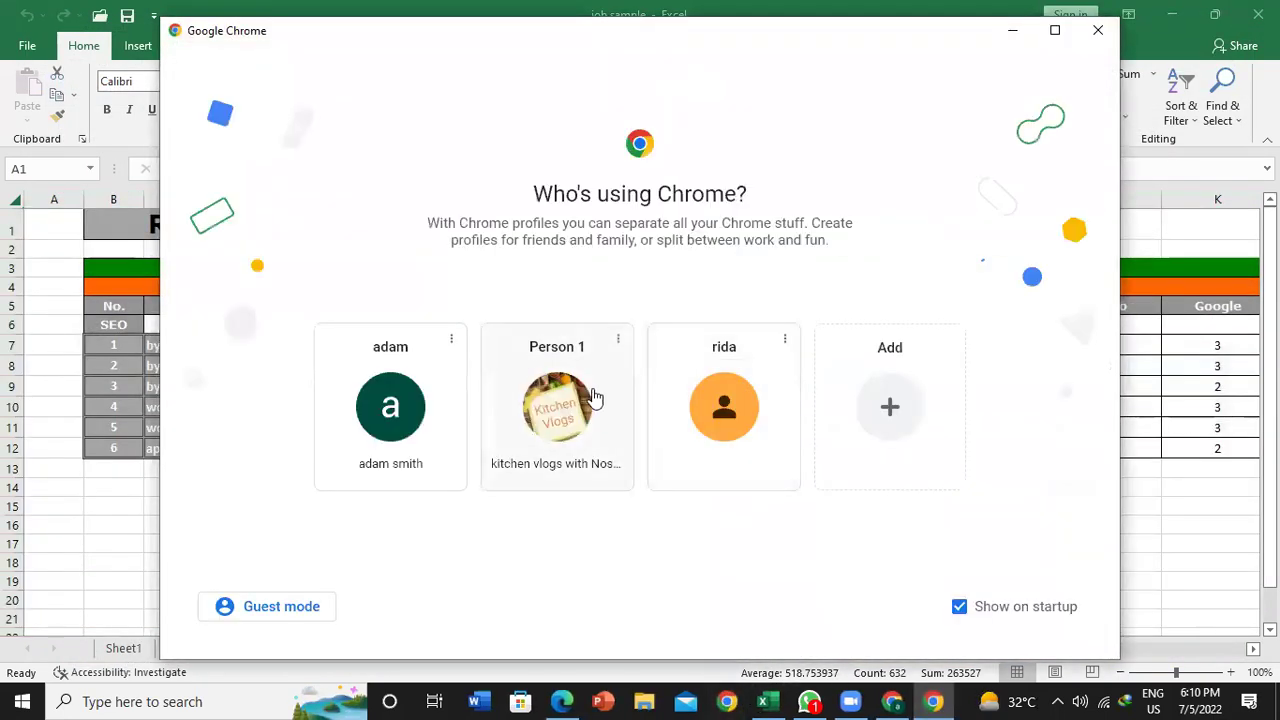
pyautogui.click(590, 398)
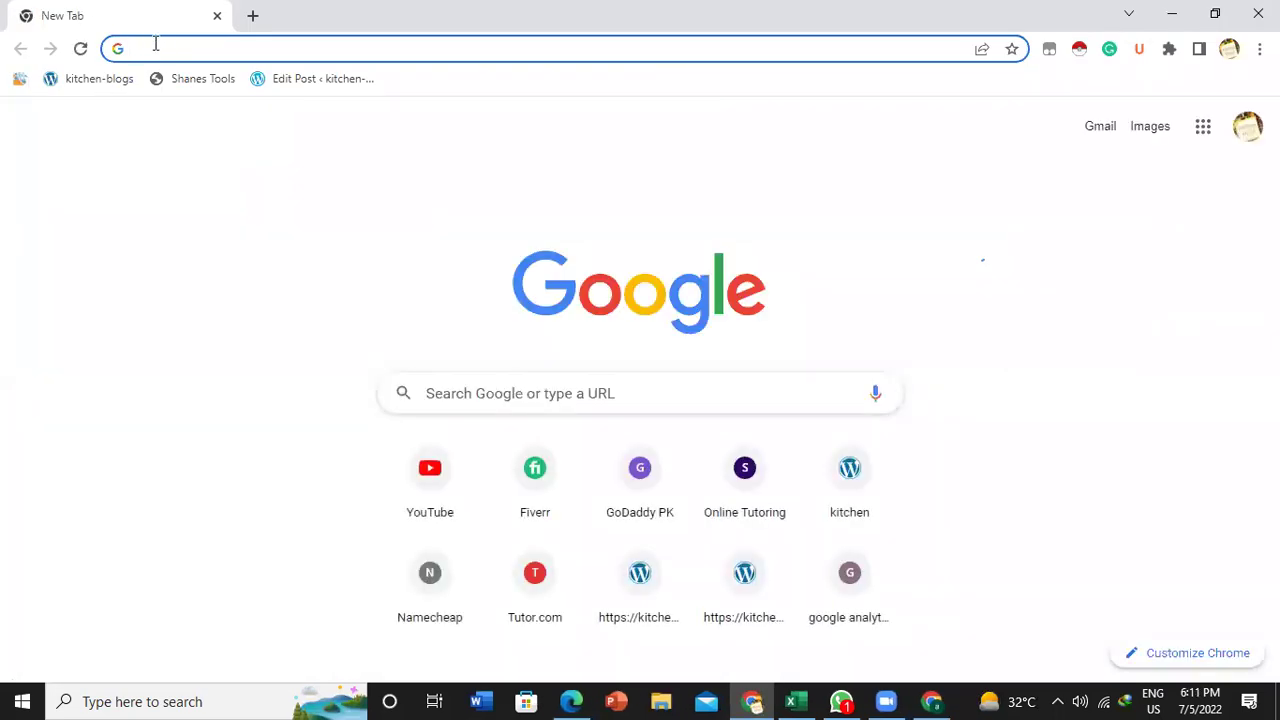
pyautogui.click(155, 44)
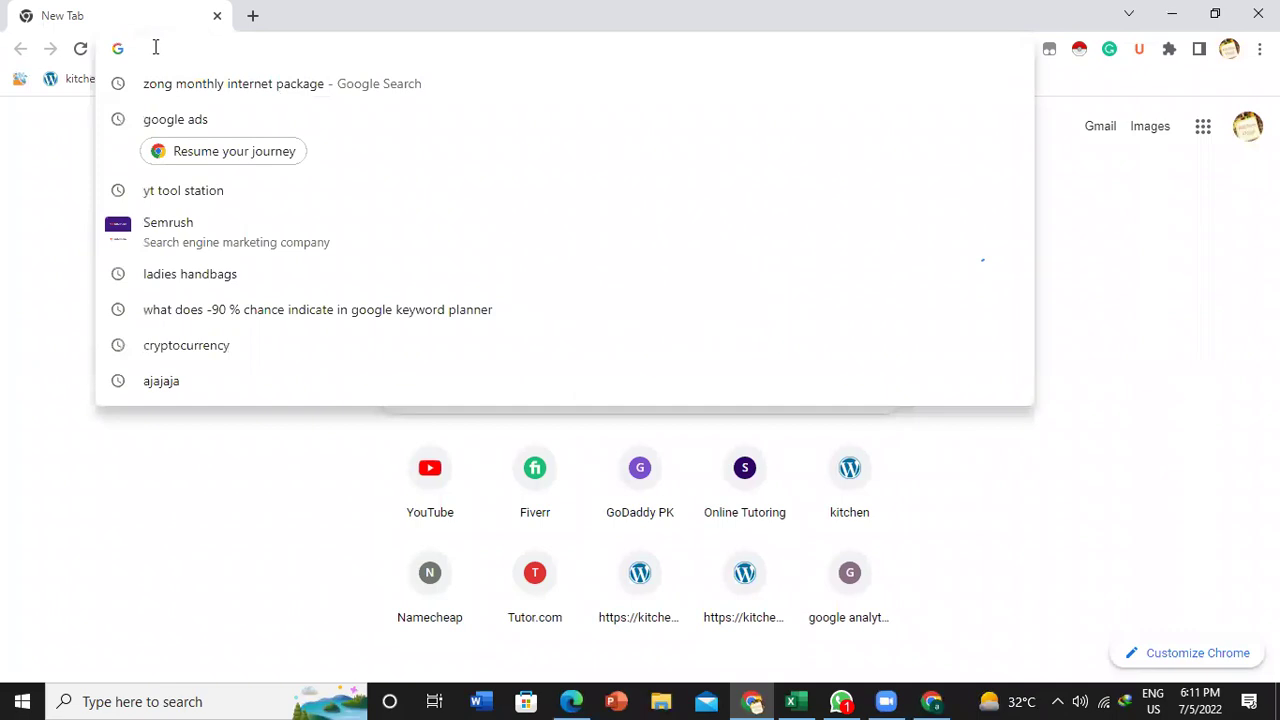
pyautogui.write('hand')
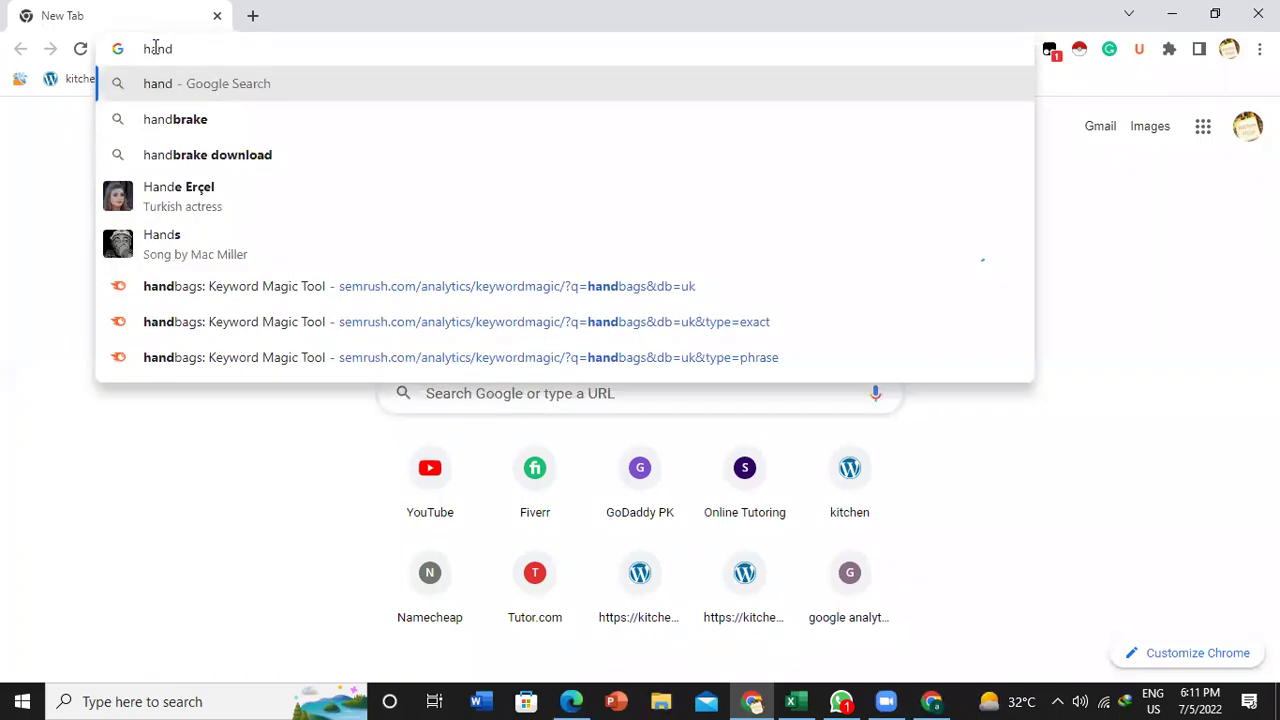
pyautogui.write('ba')
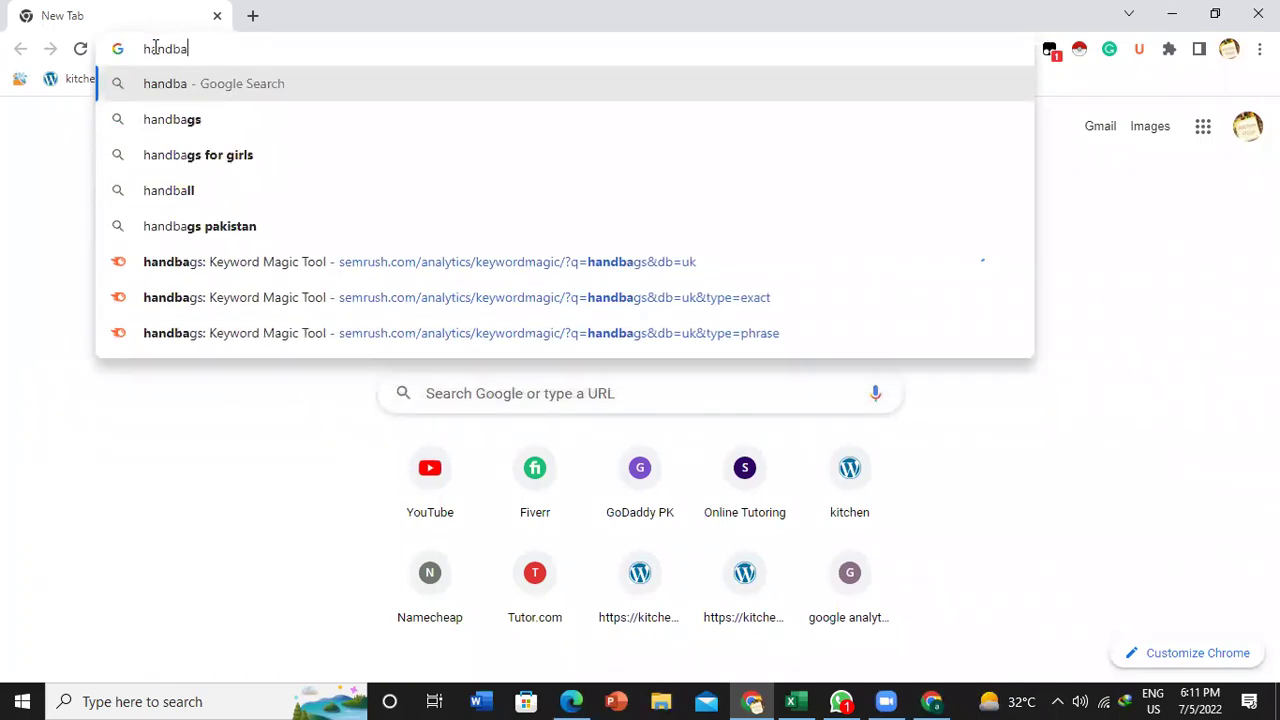
pyautogui.write('gs')
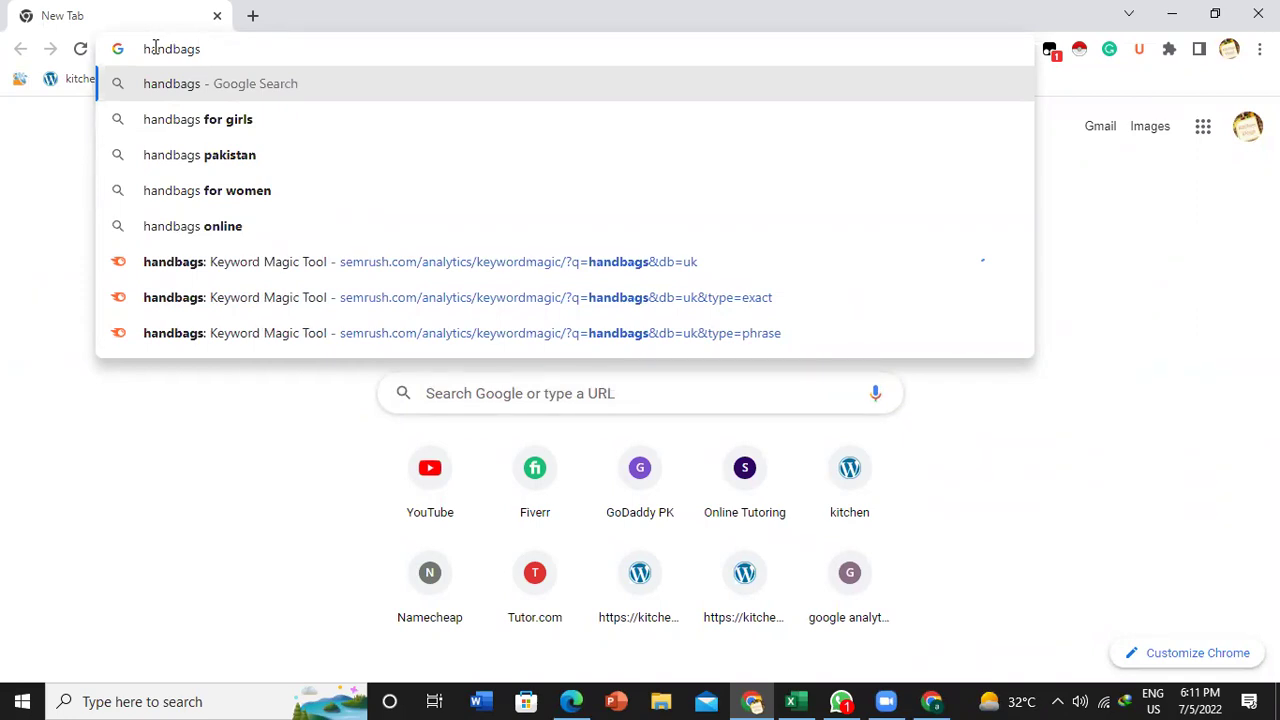
pyautogui.press('Return')
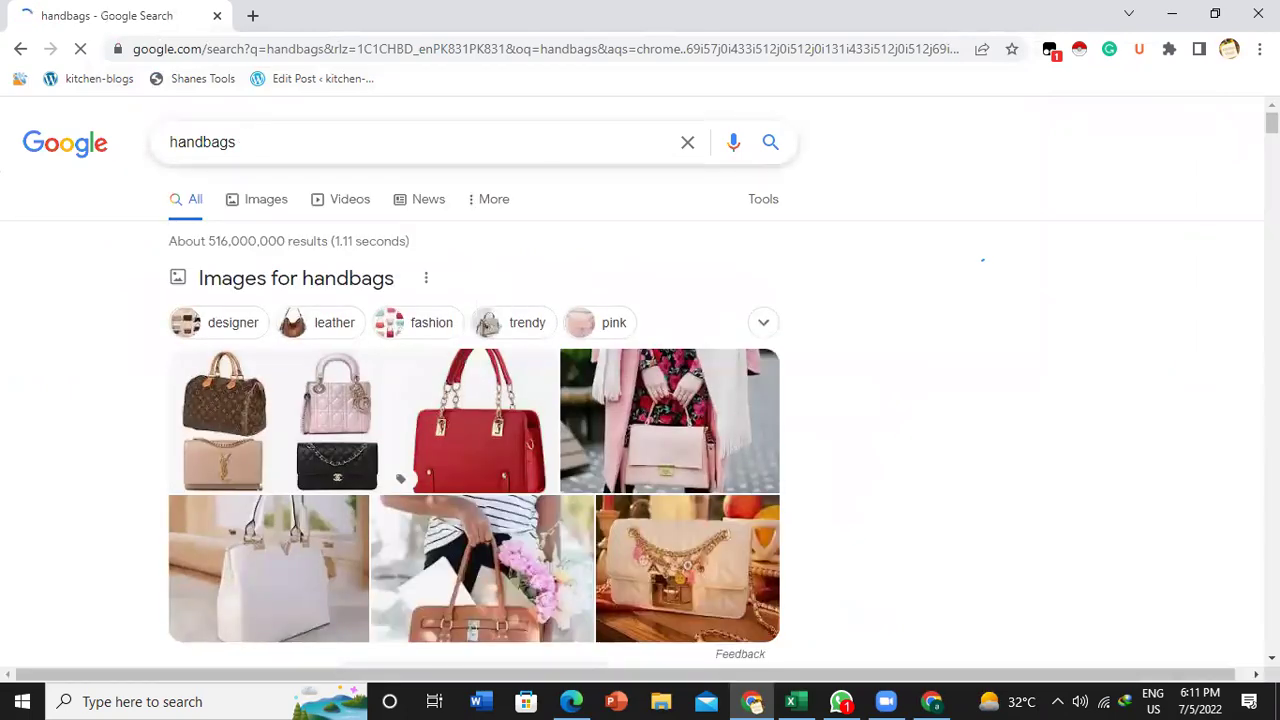
# - Look through the handbags search results, from the image block down to the individual shop listings
pyautogui.scroll(-4, 980, 256)
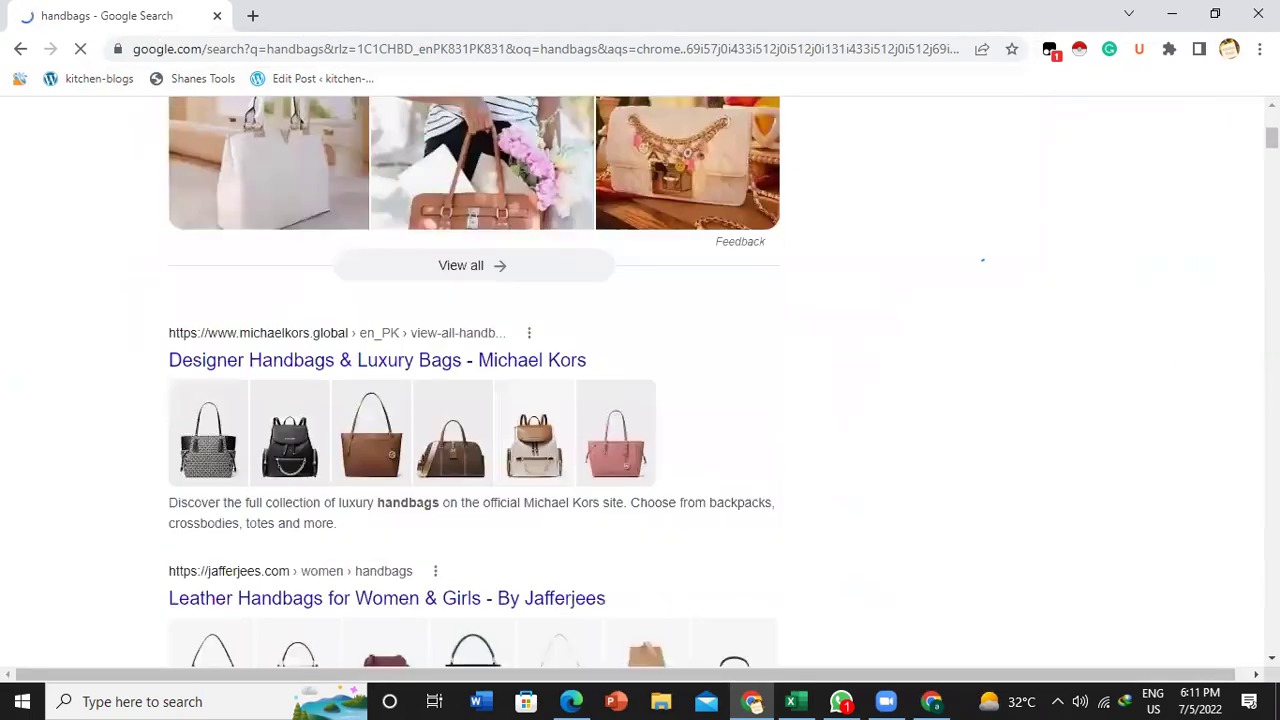
pyautogui.scroll(-3, 982, 260)
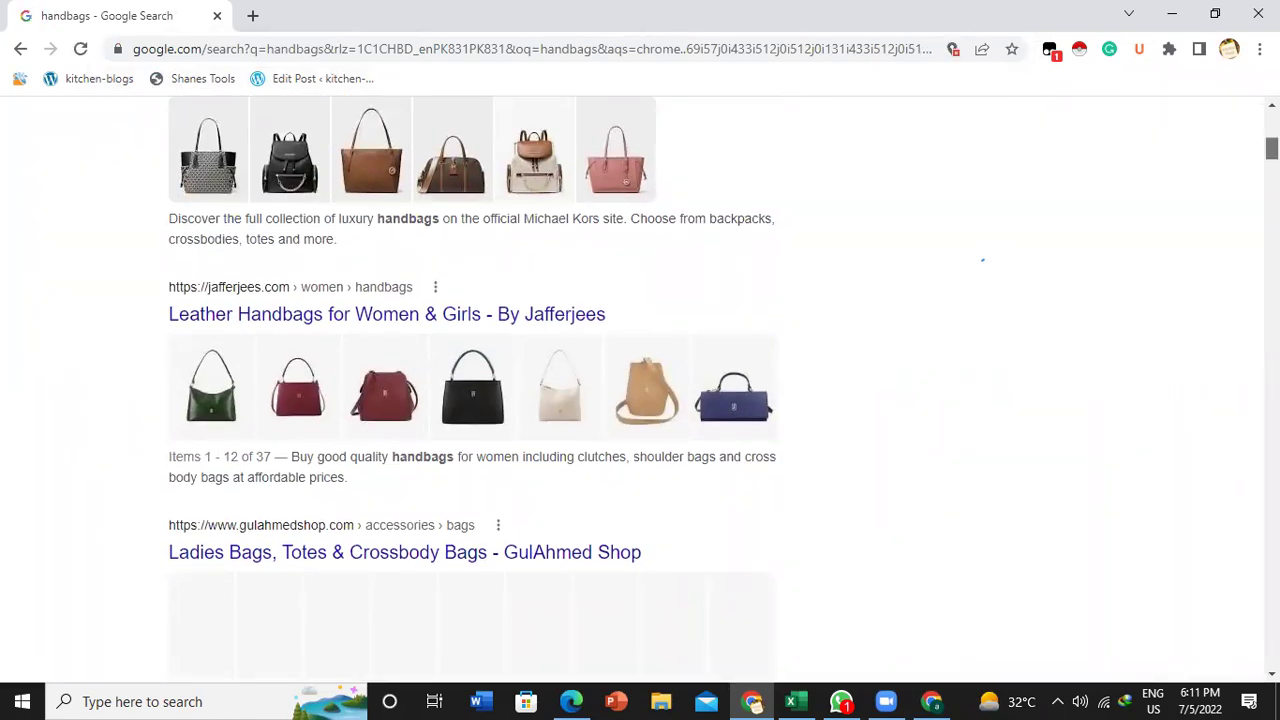
pyautogui.scroll(-4, 982, 260)
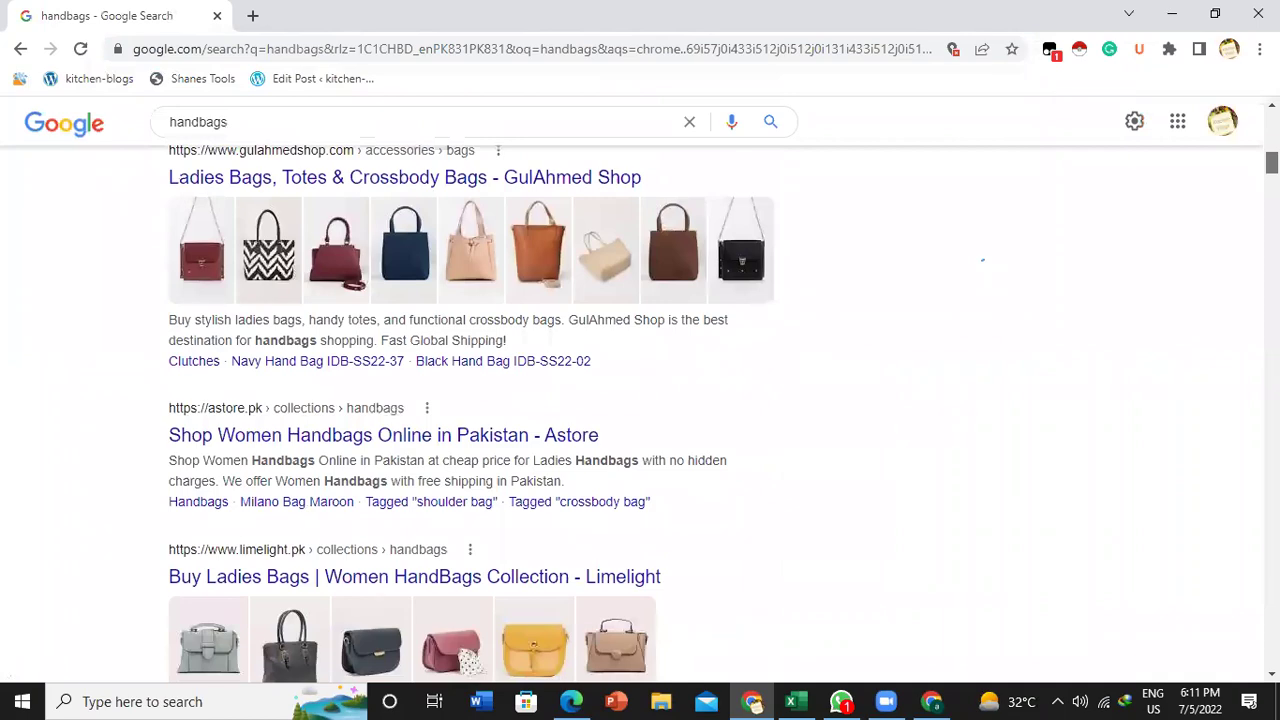
pyautogui.scroll(1, 982, 260)
pyautogui.scroll(10, 982, 260)
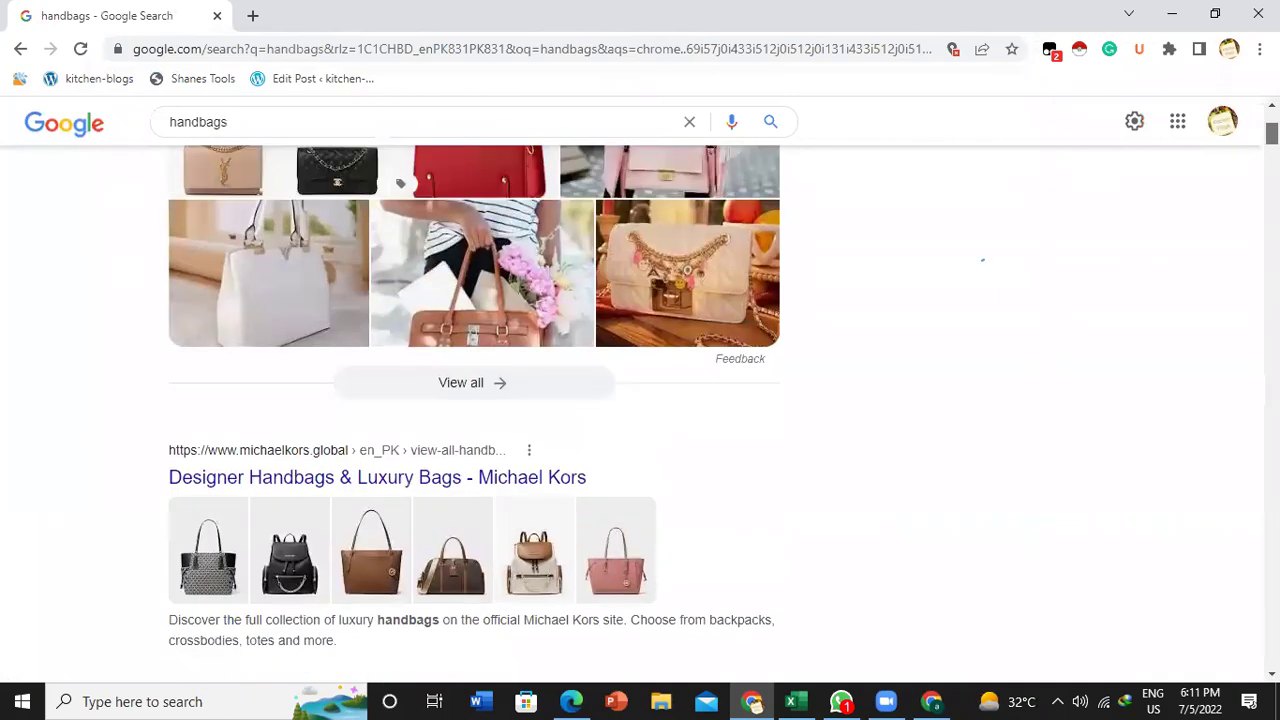
pyautogui.scroll(-6, 982, 260)
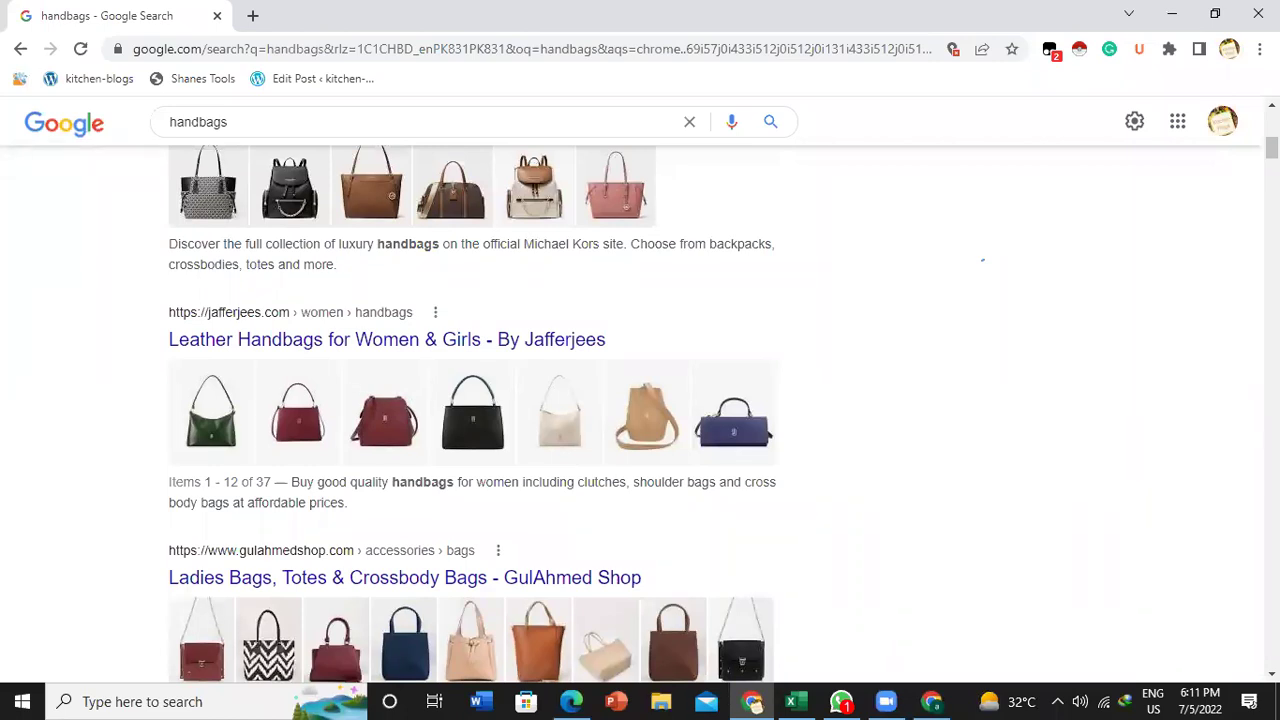
# - Return to the start of the handbags search results and examine the image block above the shop listings
pyautogui.scroll(6, 640, 400)
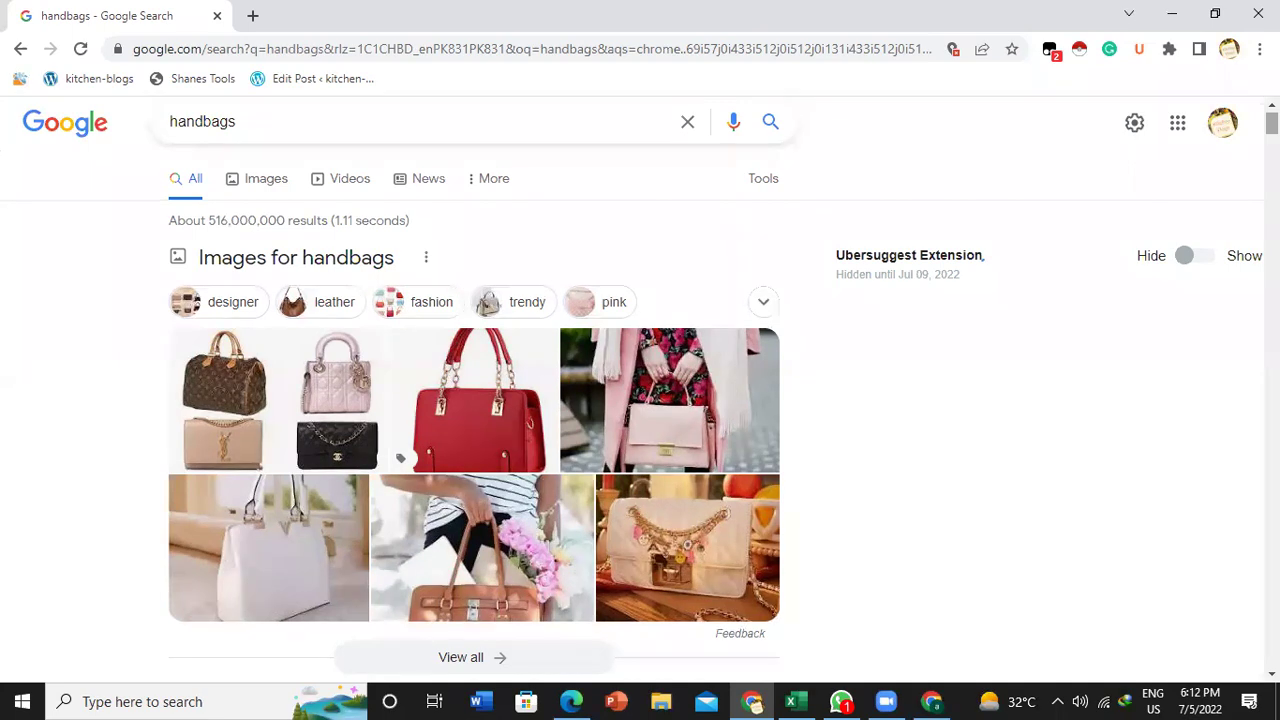
pyautogui.scroll(-5, 982, 257)
pyautogui.scroll(5, 982, 260)
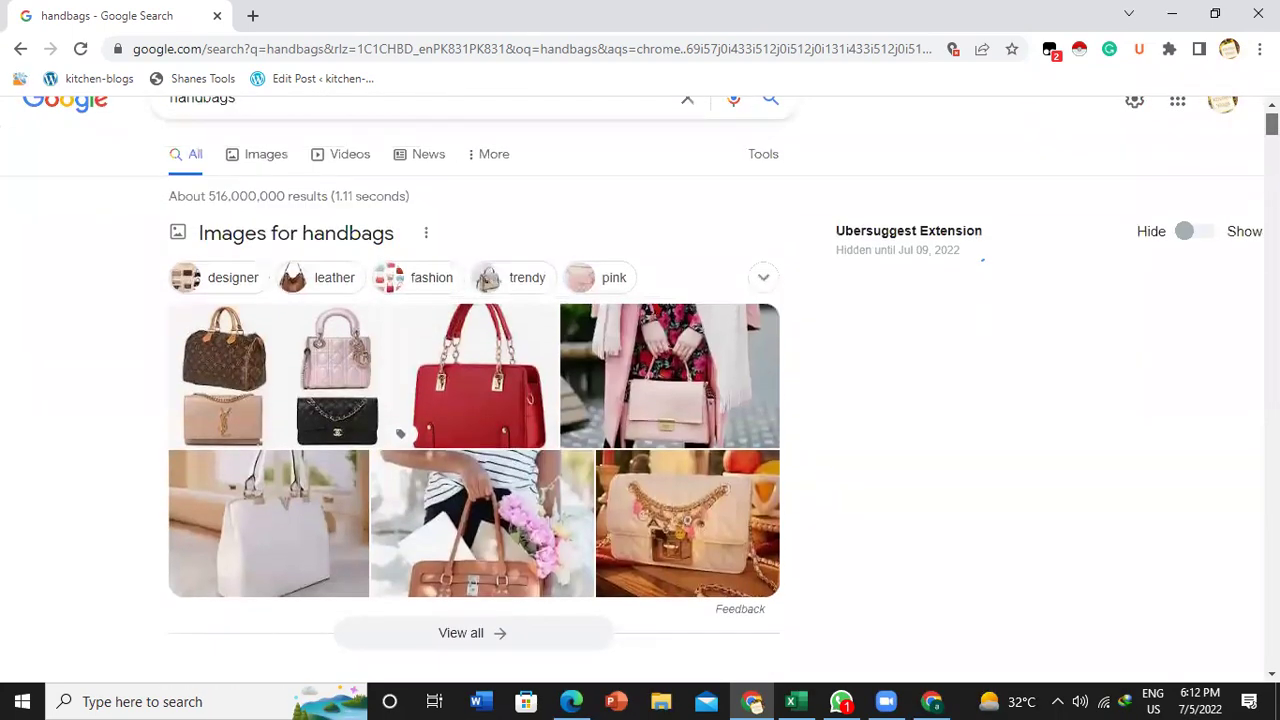
pyautogui.scroll(1, 982, 258)
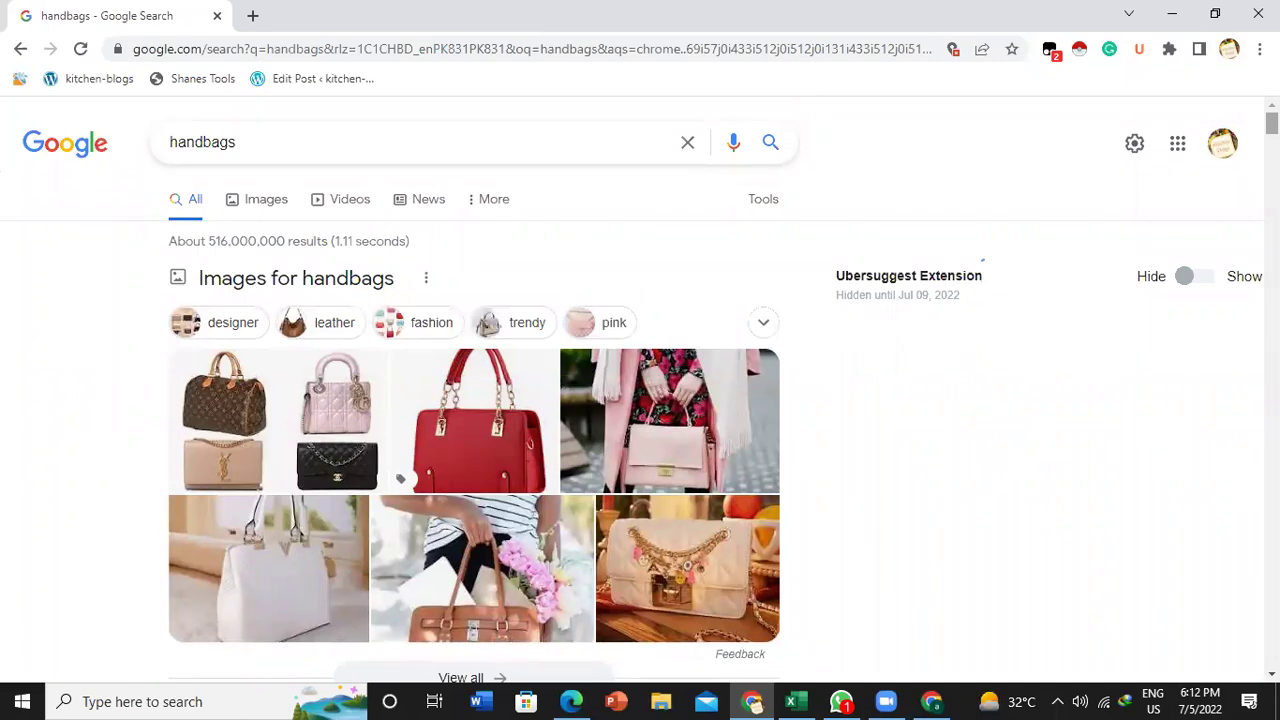
# - Switch to Word, create a blank document and enter the heading "On page seo"
pyautogui.click(480, 702)
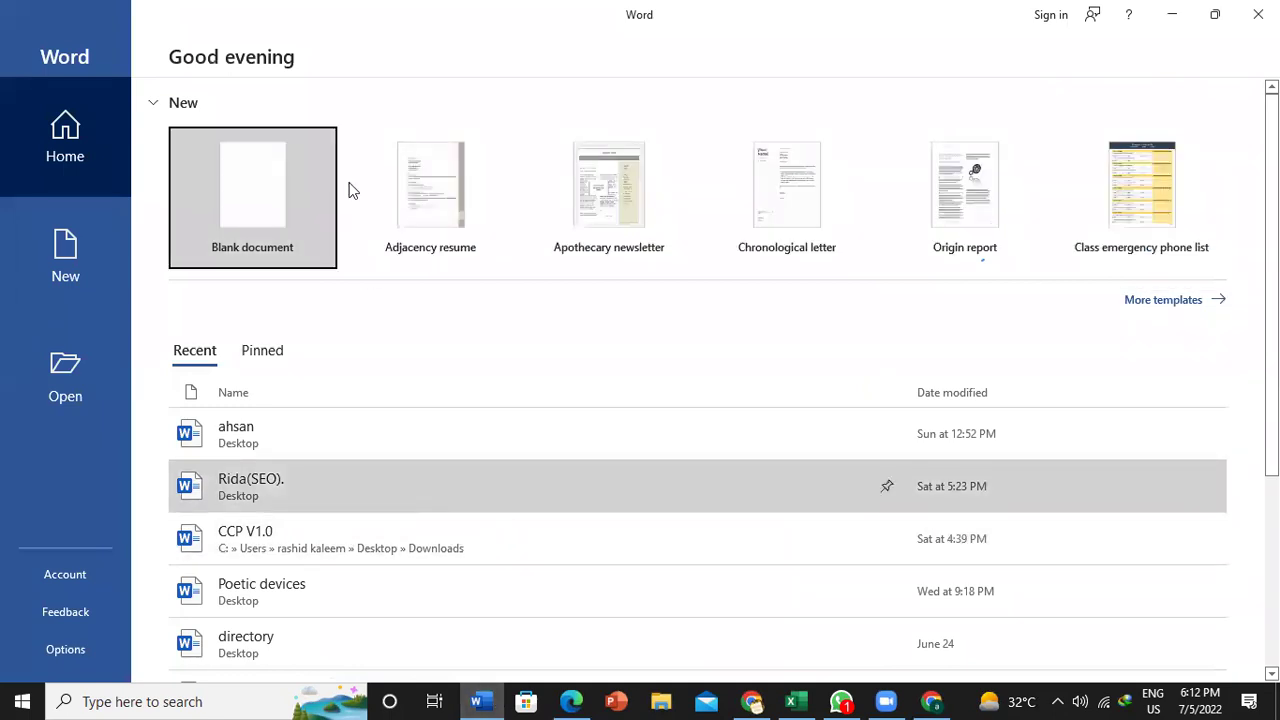
pyautogui.click(253, 177)
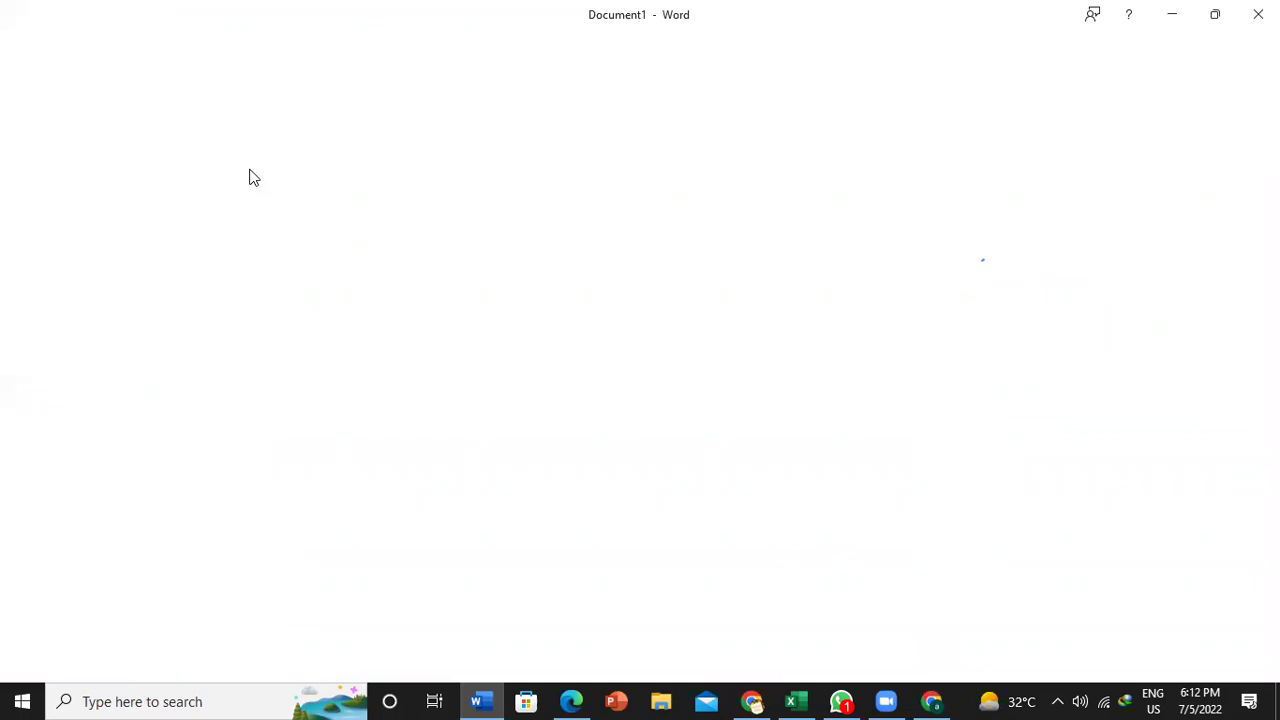
pyautogui.write('On page')
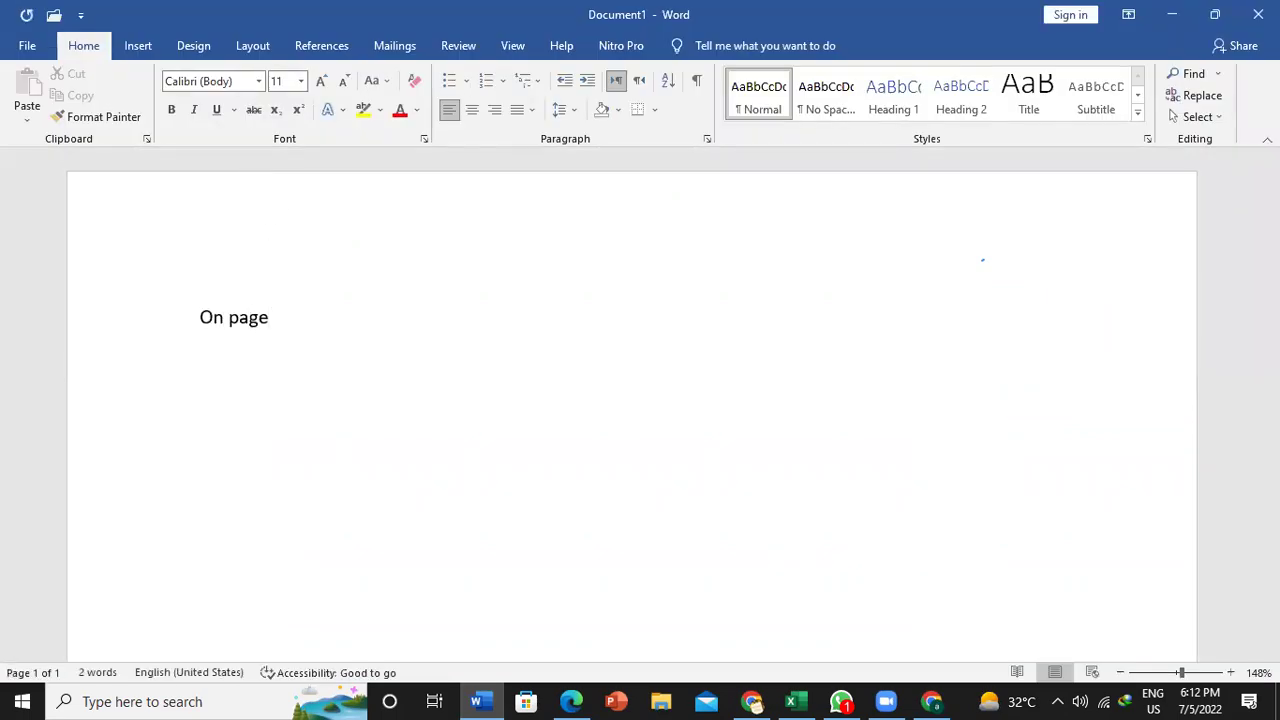
pyautogui.write(' seo')
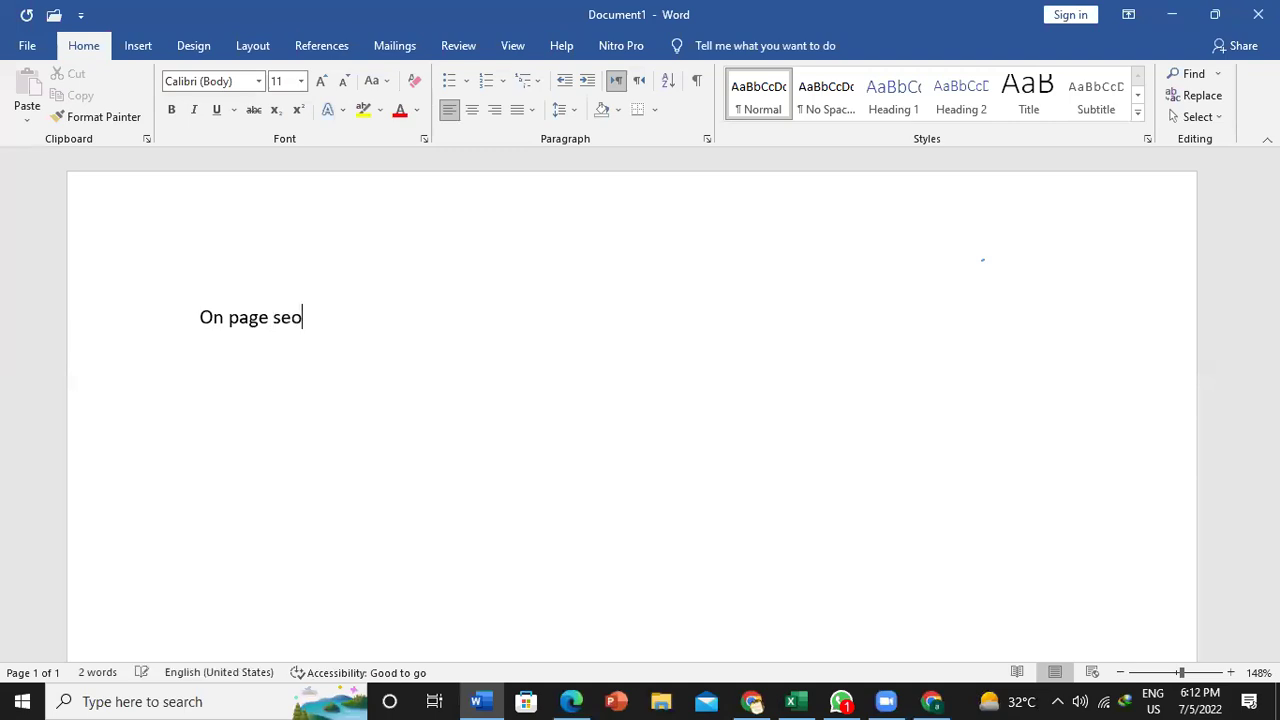
# - Add the heading "Offpage seo" five paragraphs below the "On page seo" heading
pyautogui.press('Return')
pyautogui.press('Return')
pyautogui.press('Return')
pyautogui.press('Return')
pyautogui.press('Return')
pyautogui.write('off')
pyautogui.write('page s')
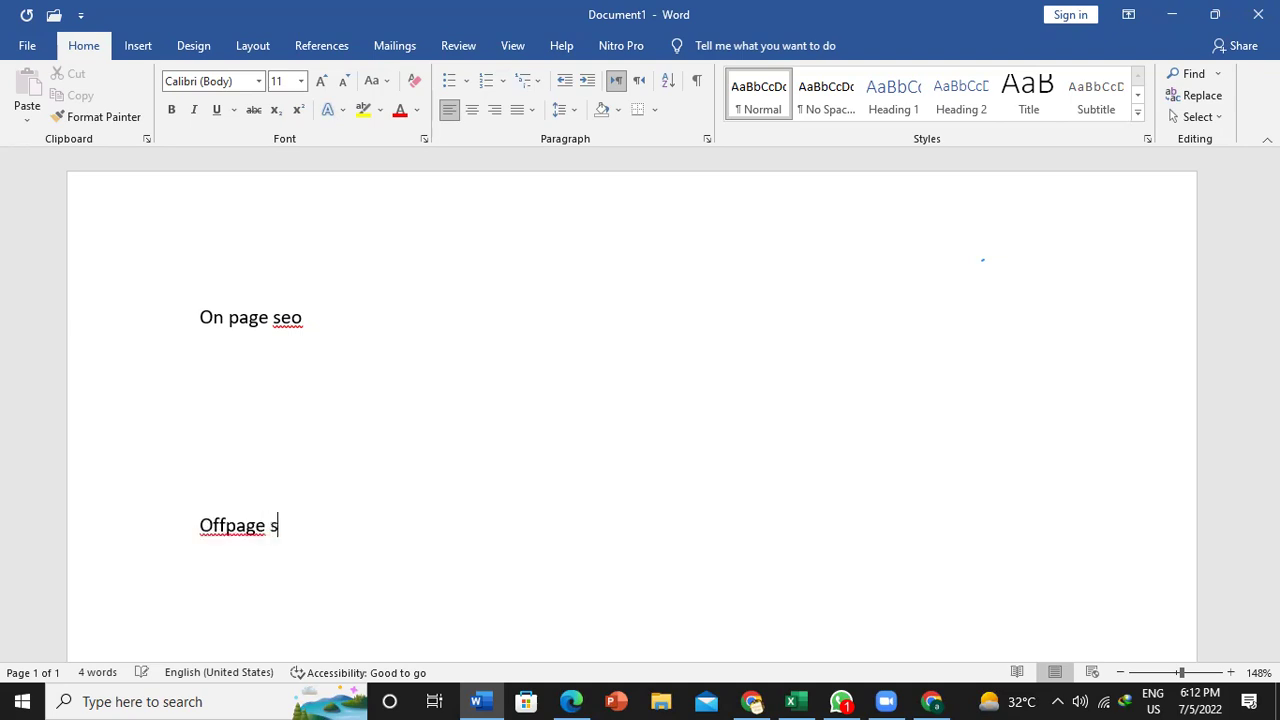
pyautogui.write('eo')
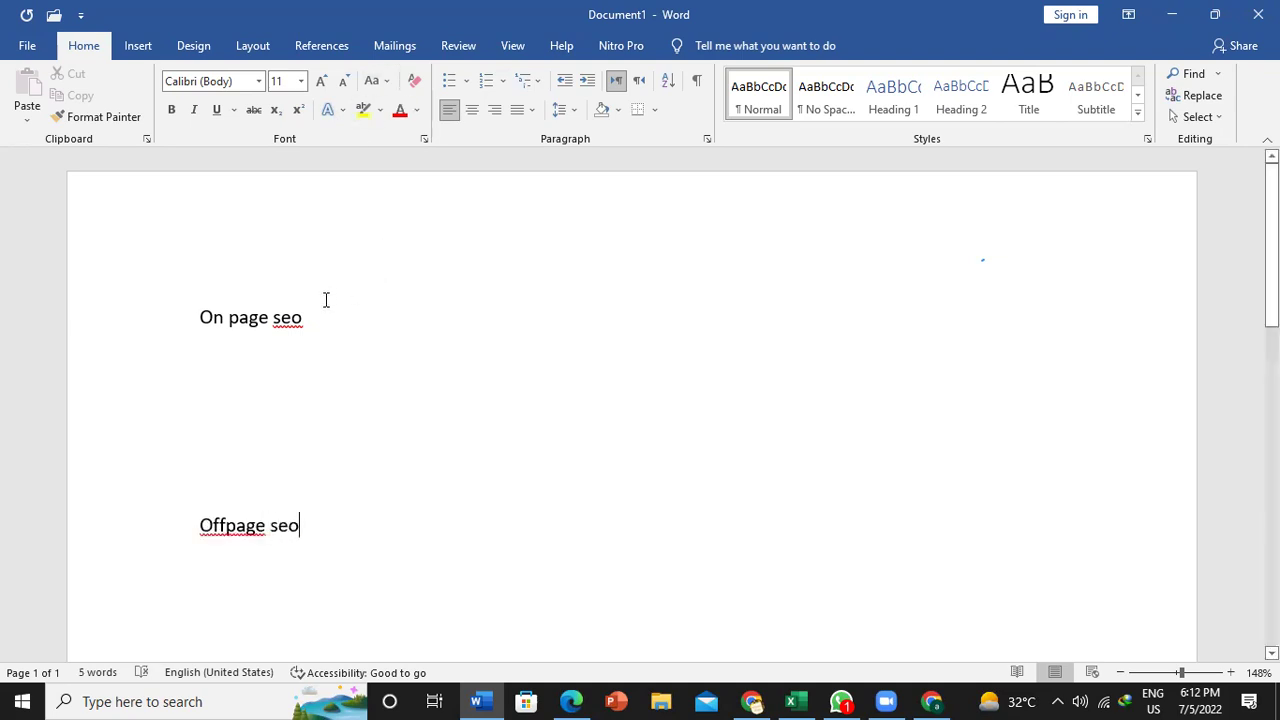
# - Add the line "Goggle attention" directly under the "On page seo" heading
pyautogui.click(320, 318)
pyautogui.press('Return')
pyautogui.write('g')
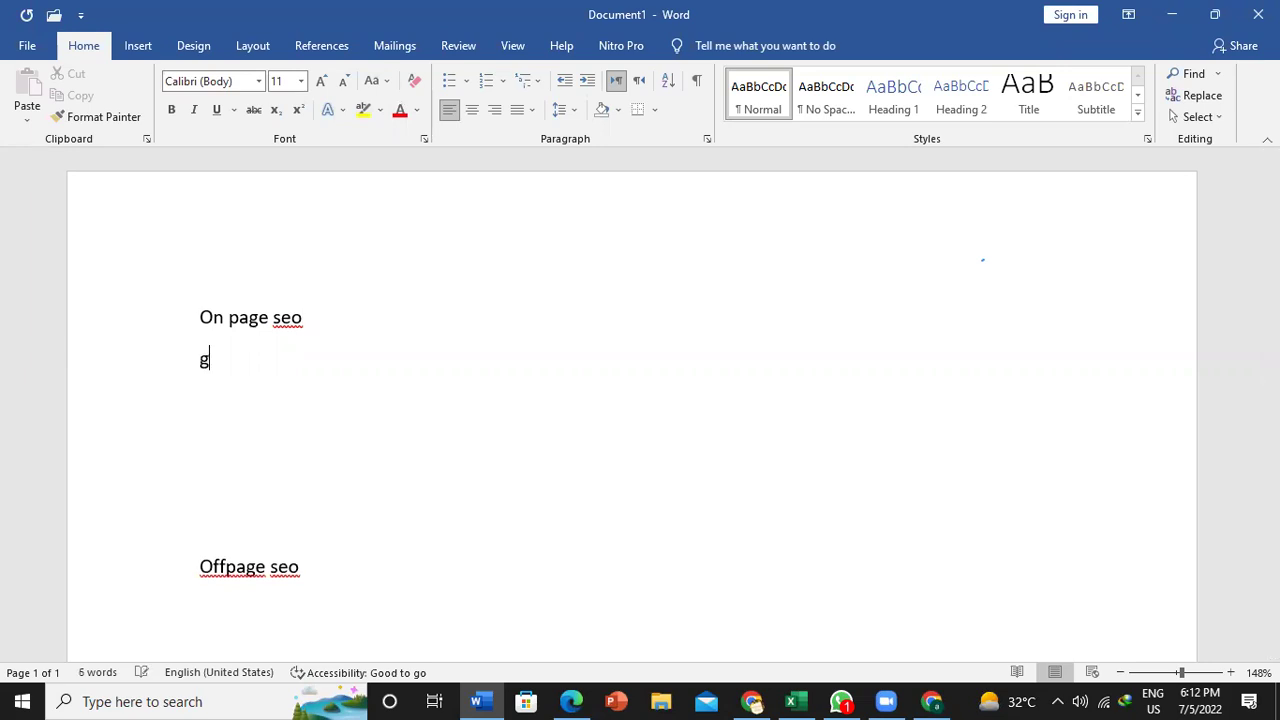
pyautogui.write('ogge')
pyautogui.press('BackSpace')
pyautogui.press('BackSpace')
pyautogui.write('gle at')
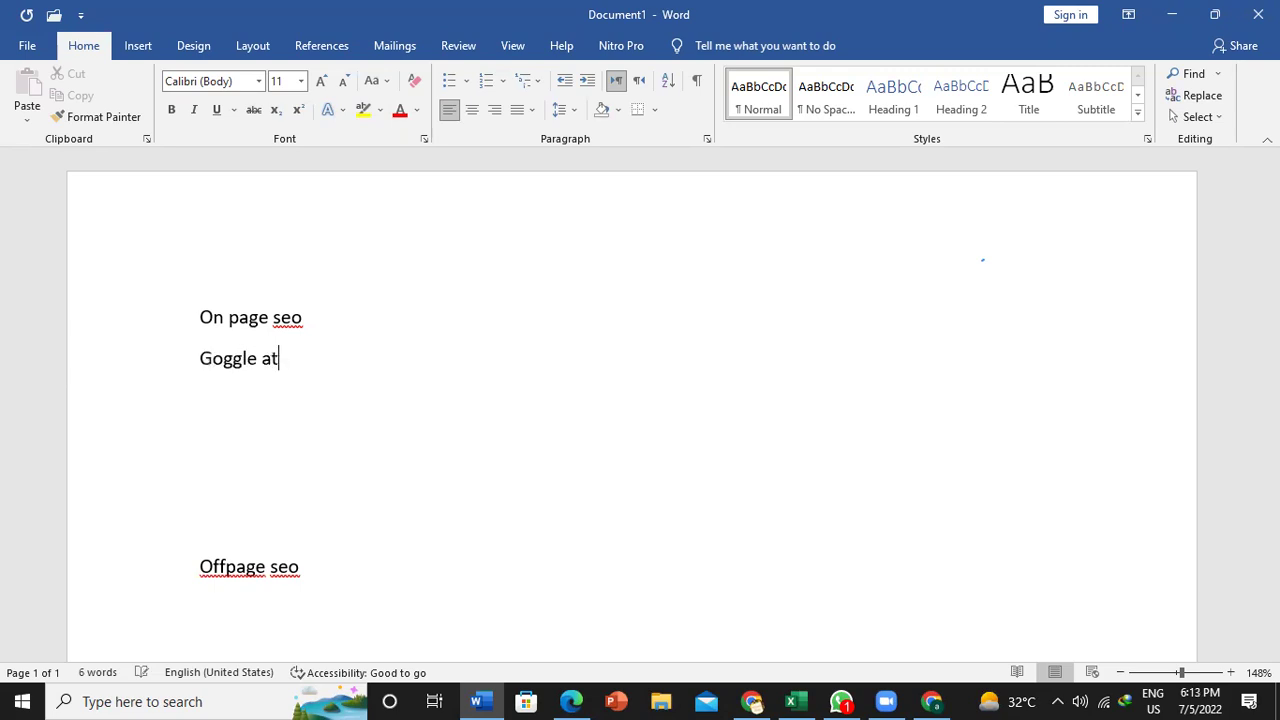
pyautogui.write('tention')
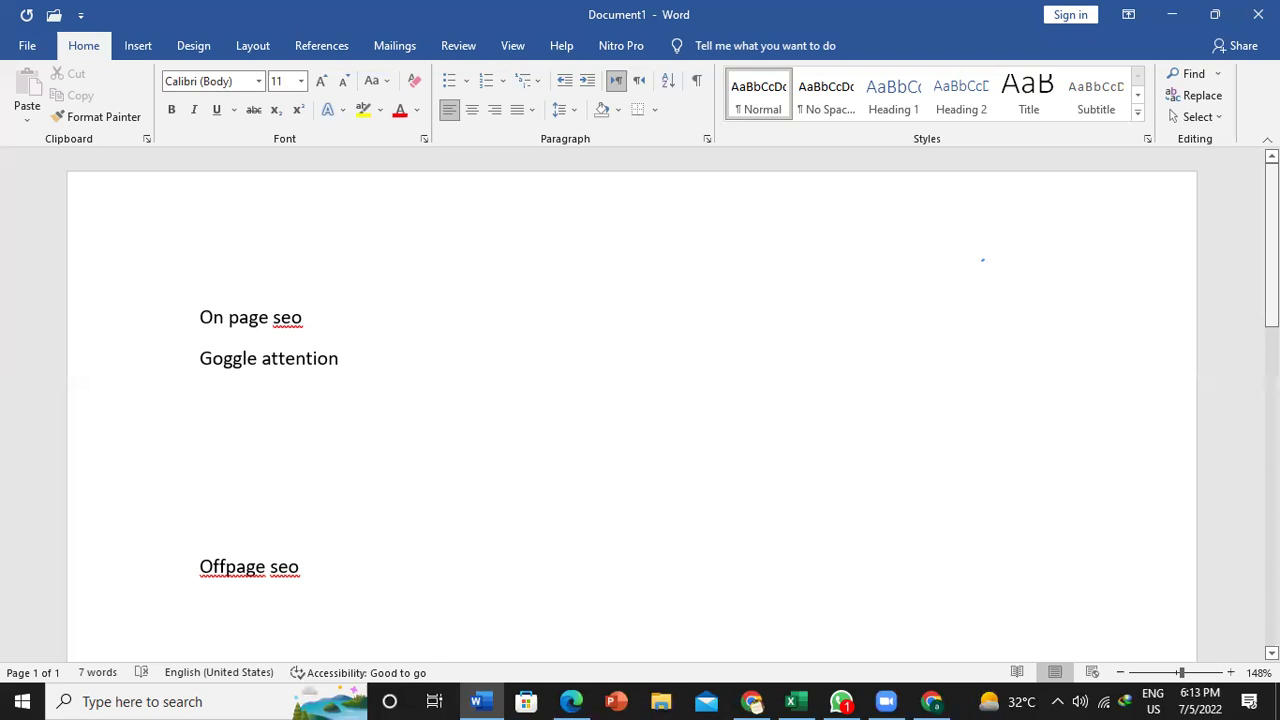
# - Add the lines "Traffic" and "Link building" under the "Offpage seo" heading
pyautogui.scroll(-1, 1270, 300)
pyautogui.scroll(-1, 630, 400)
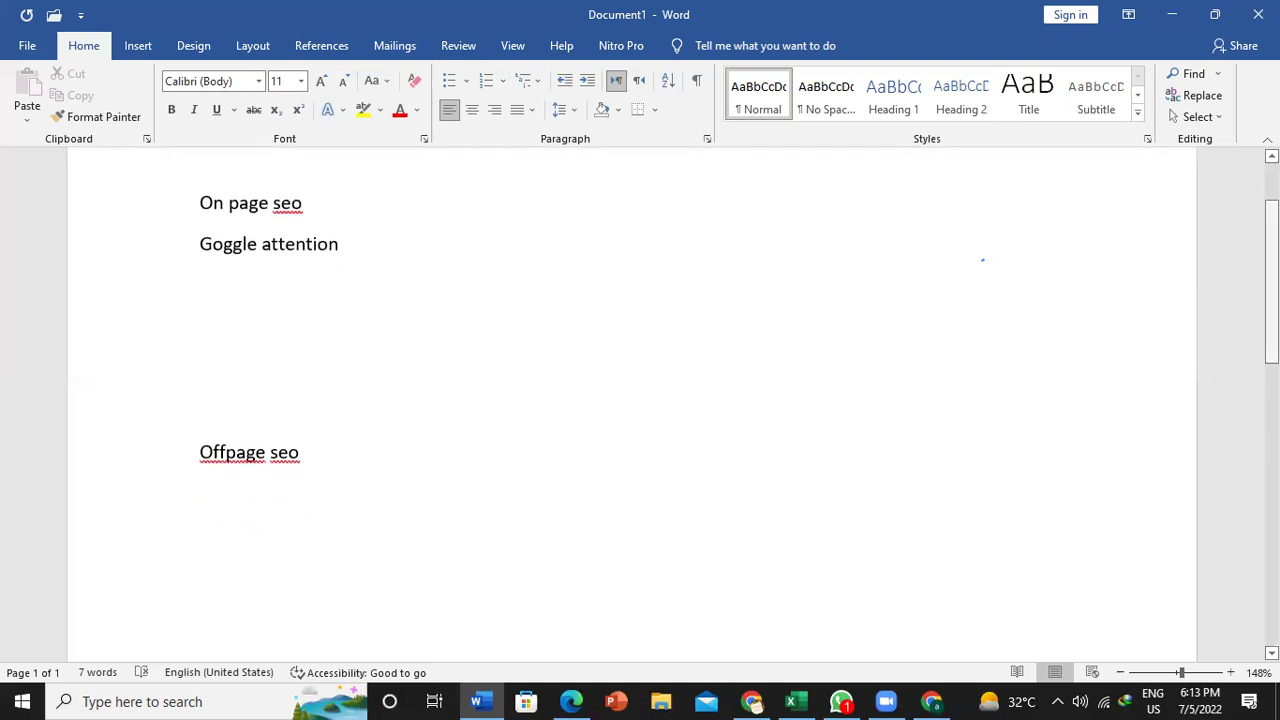
pyautogui.scroll(-2, 371, 434)
pyautogui.click(312, 369)
pyautogui.press('Return')
pyautogui.write('traffic')
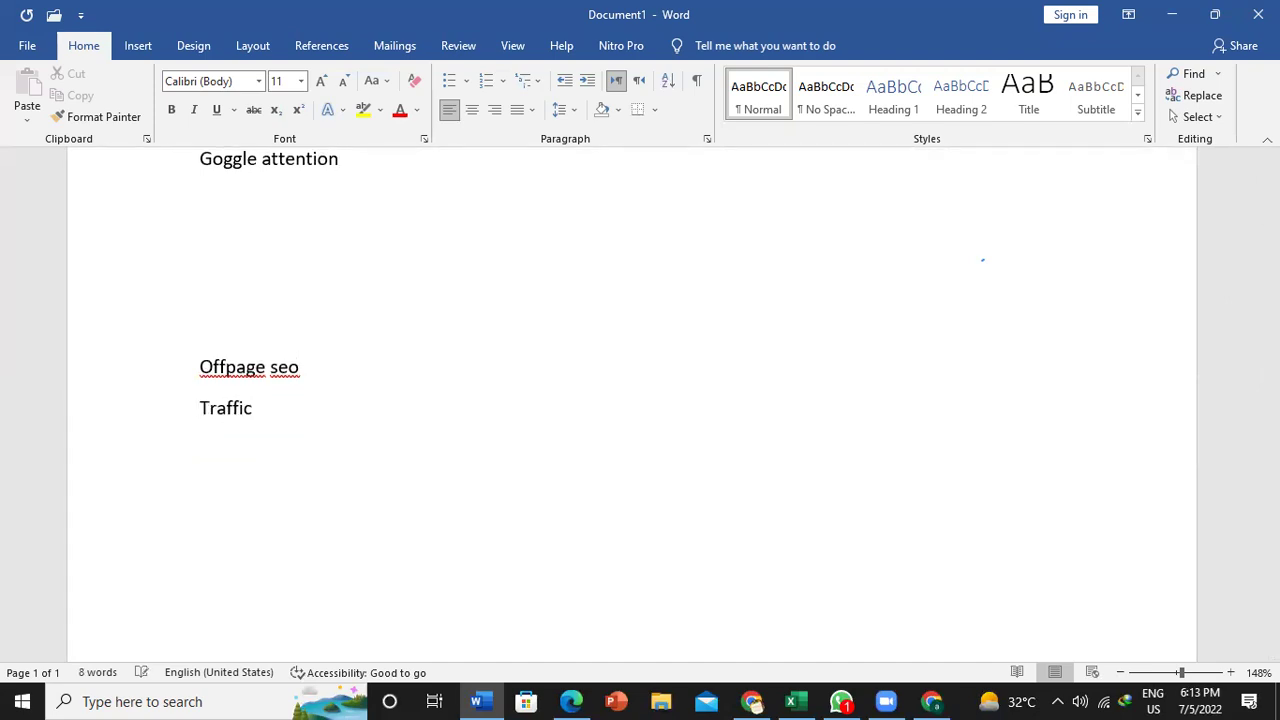
pyautogui.press('Return')
pyautogui.write('link building')
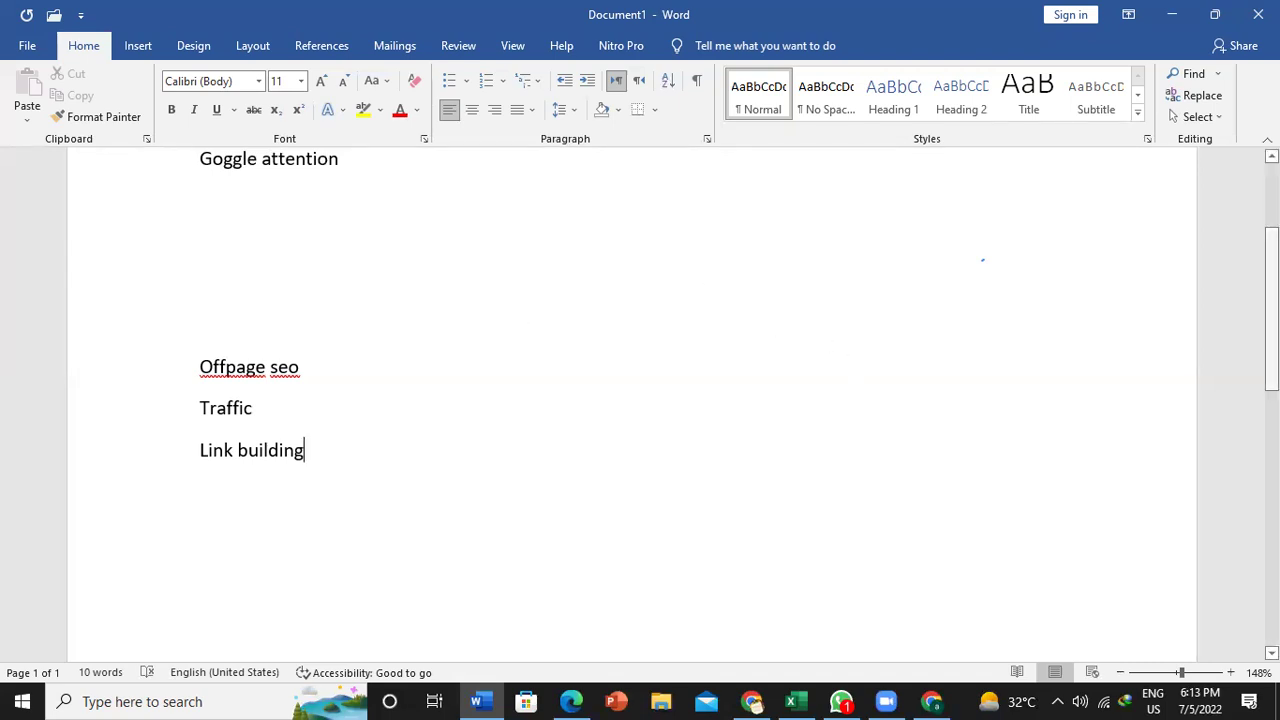
pyautogui.scroll(2, 632, 400)
pyautogui.scroll(-2, 982, 260)
pyautogui.scroll(4, 982, 260)
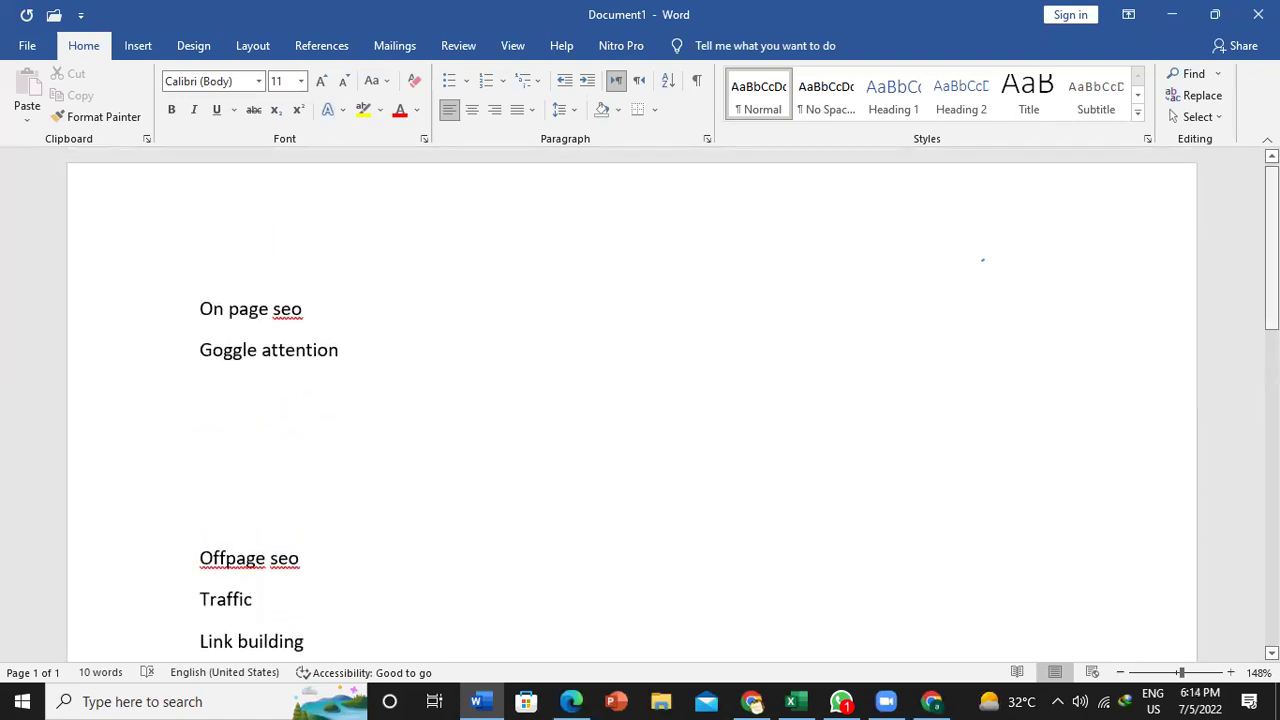
pyautogui.scroll(-1, 982, 260)
pyautogui.scroll(1, 982, 260)
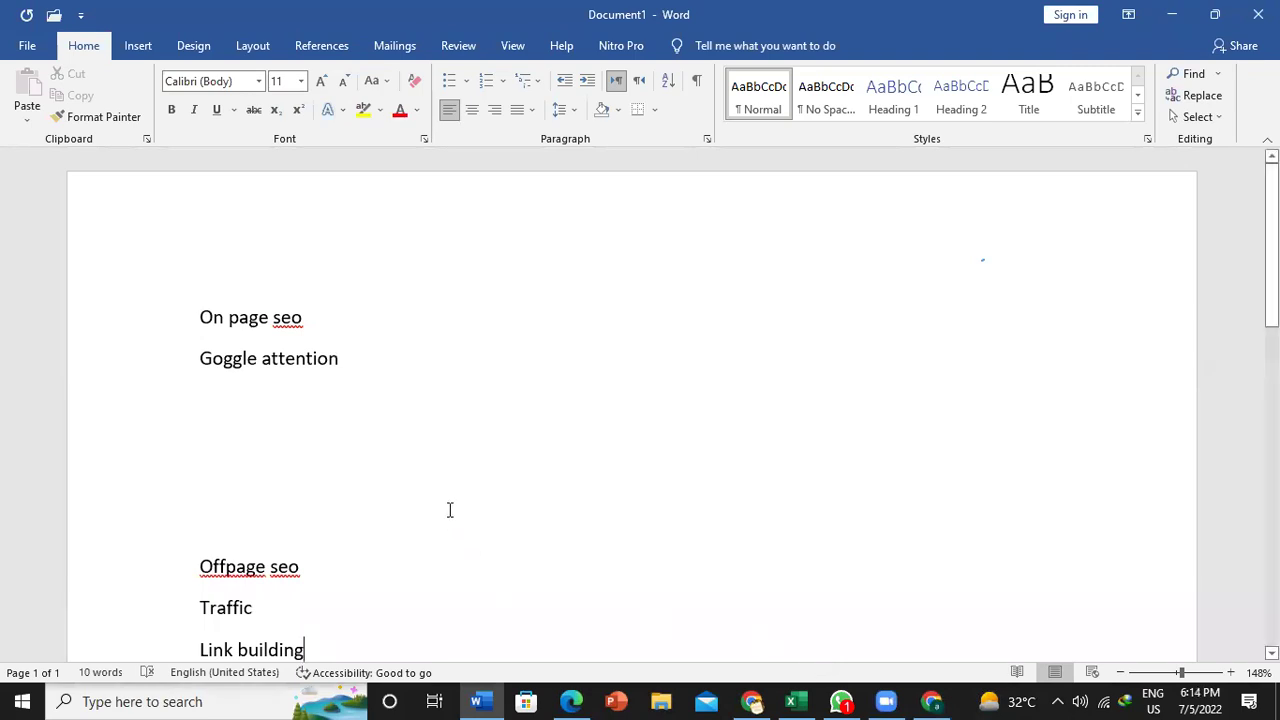
# - Switch to the Chrome handbags search results and look over the shop listings and the image block
pyautogui.moveTo(753, 700)
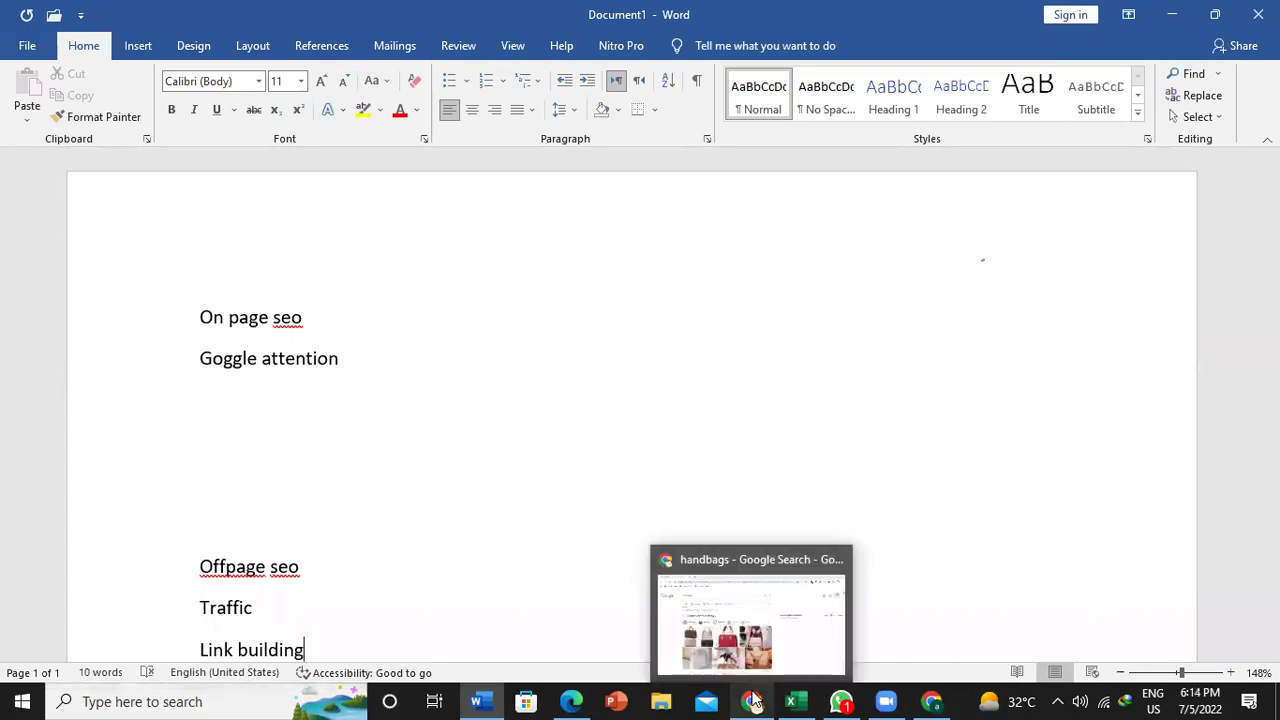
pyautogui.click(752, 672)
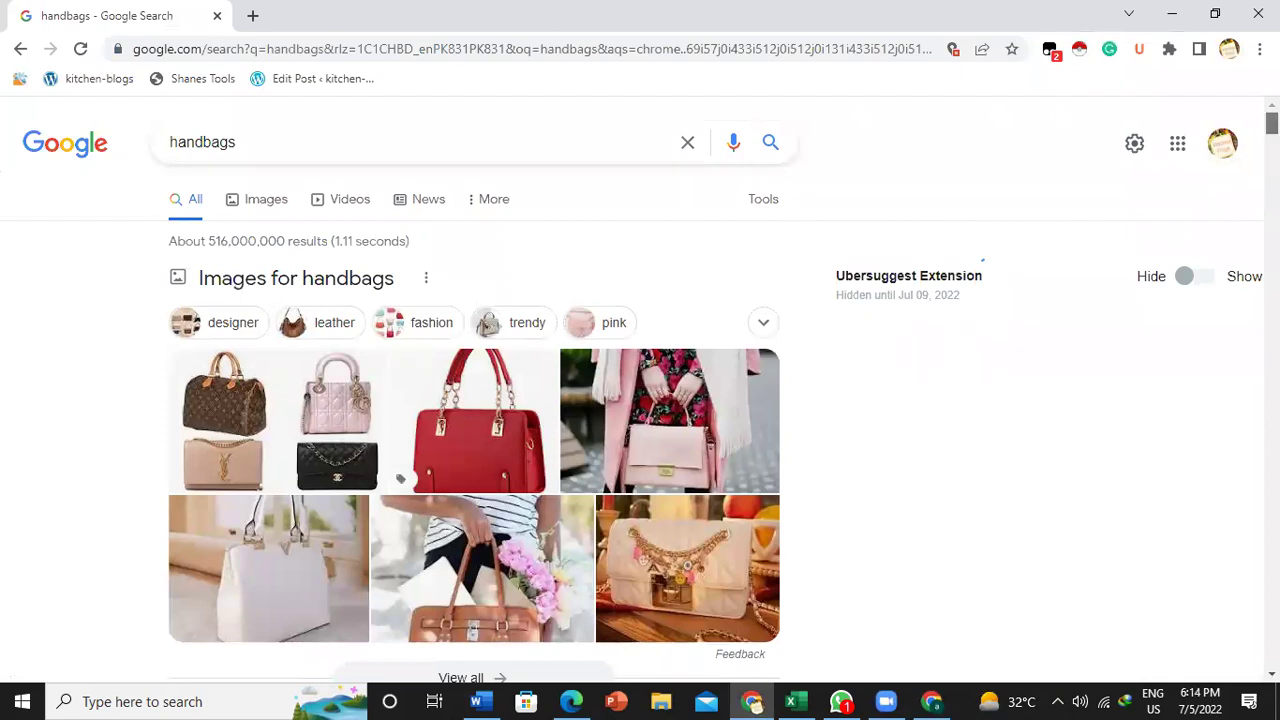
pyautogui.scroll(-10, 723, 413)
pyautogui.scroll(-1, 723, 413)
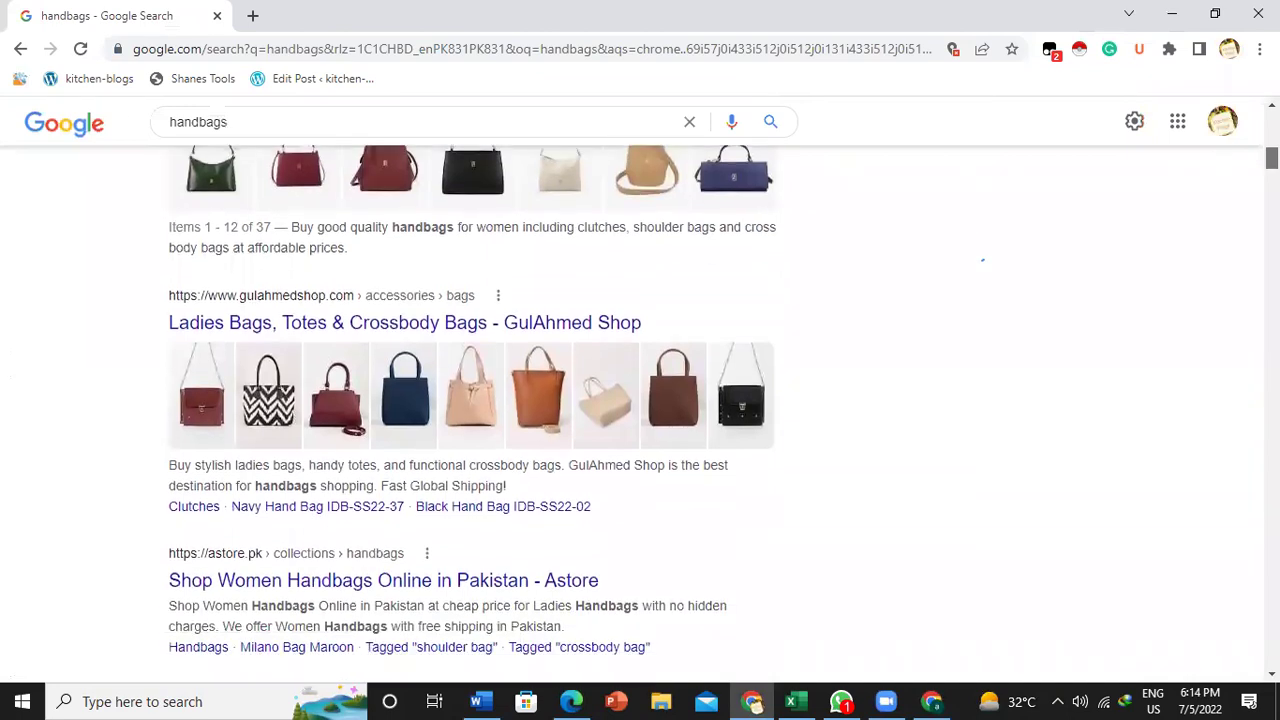
pyautogui.scroll(5, 723, 413)
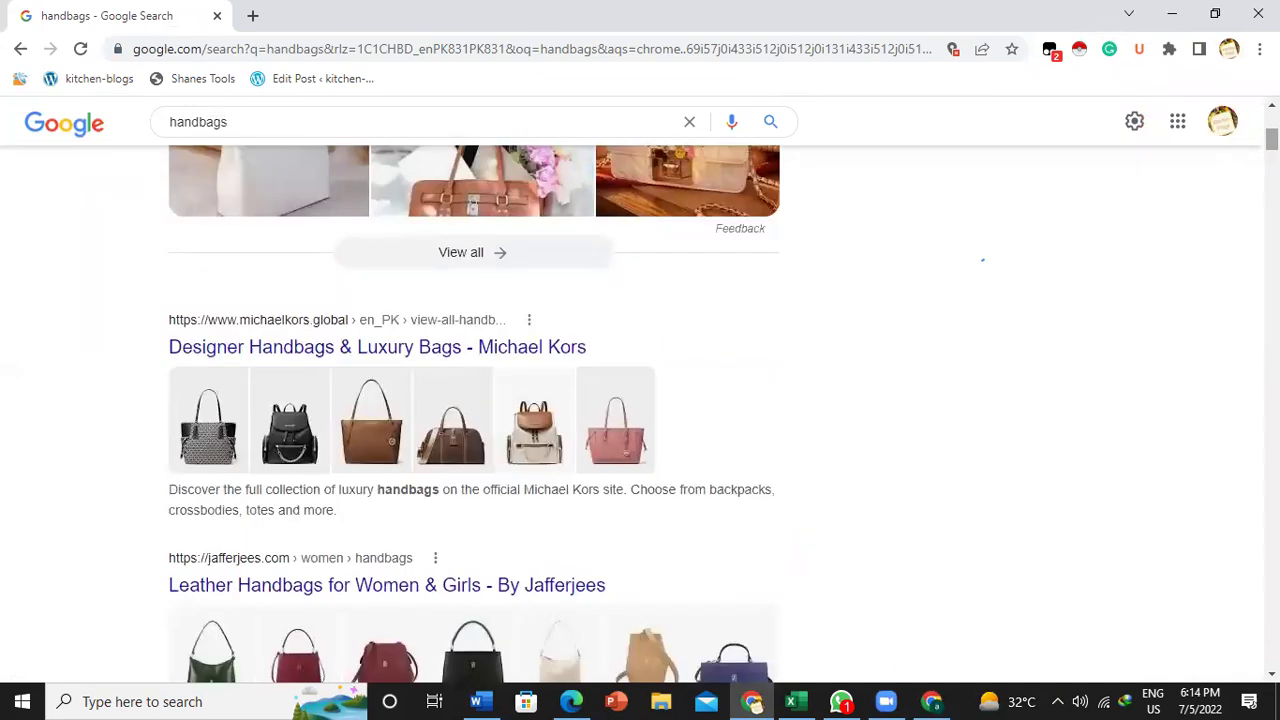
pyautogui.scroll(3, 640, 400)
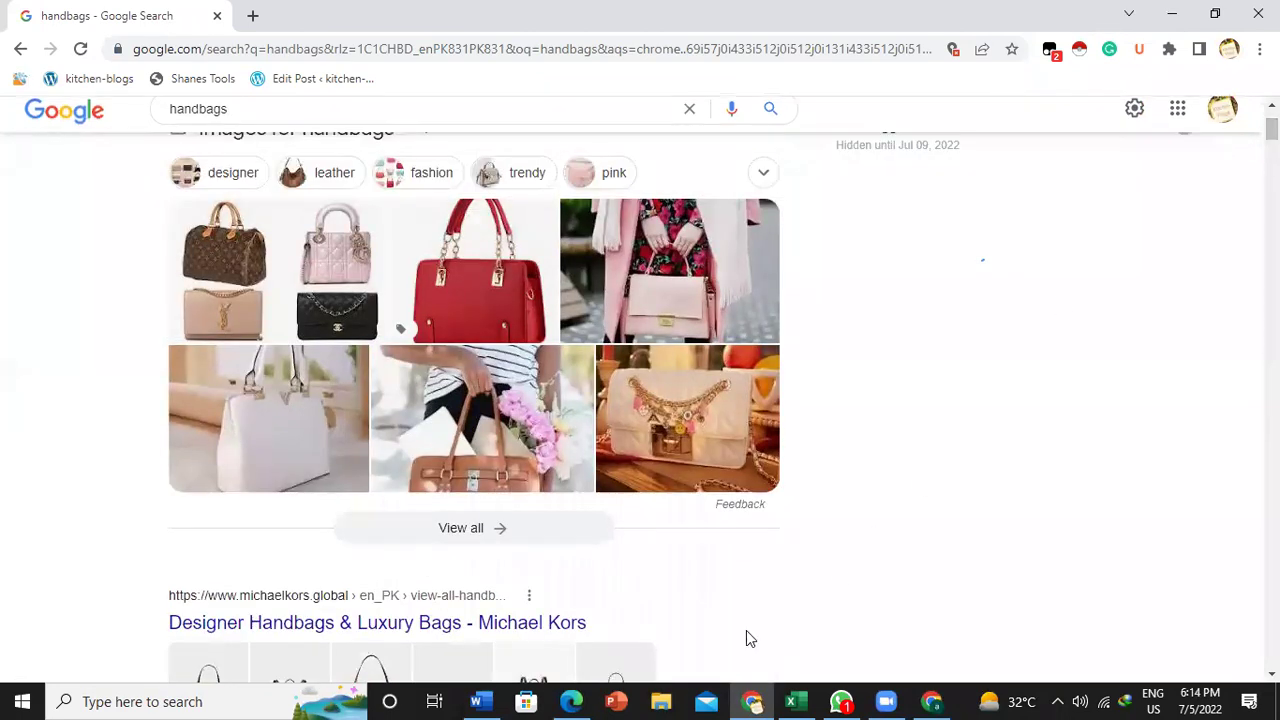
# - Switch back to the Word document and review the notes under the "On page seo" and "Offpage seo" headings
pyautogui.click(479, 701)
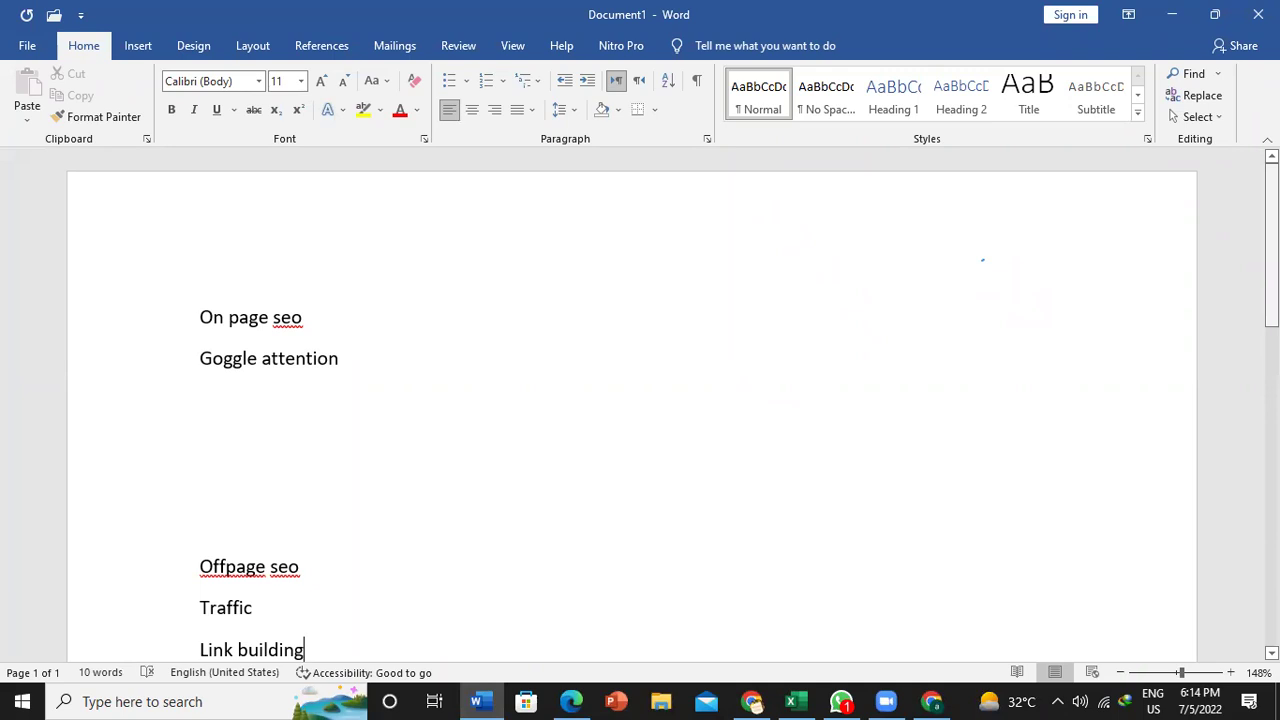
pyautogui.scroll(-3, 632, 400)
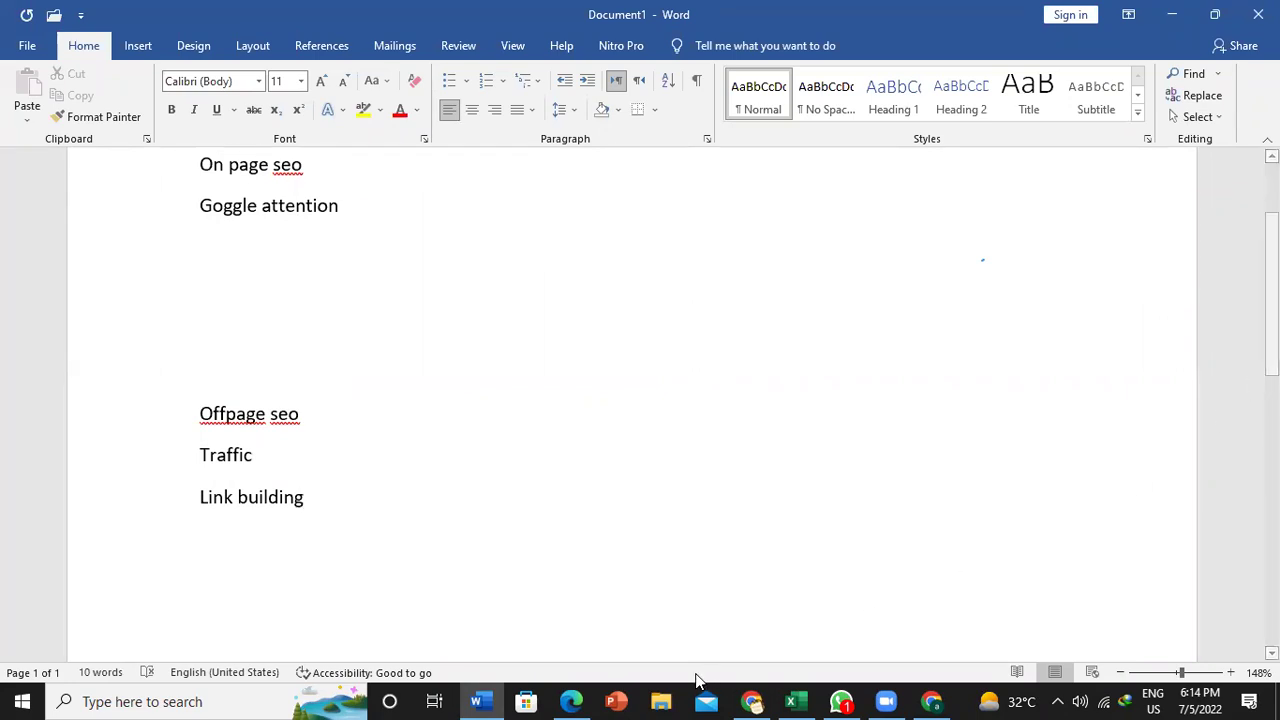
pyautogui.moveTo(484, 700)
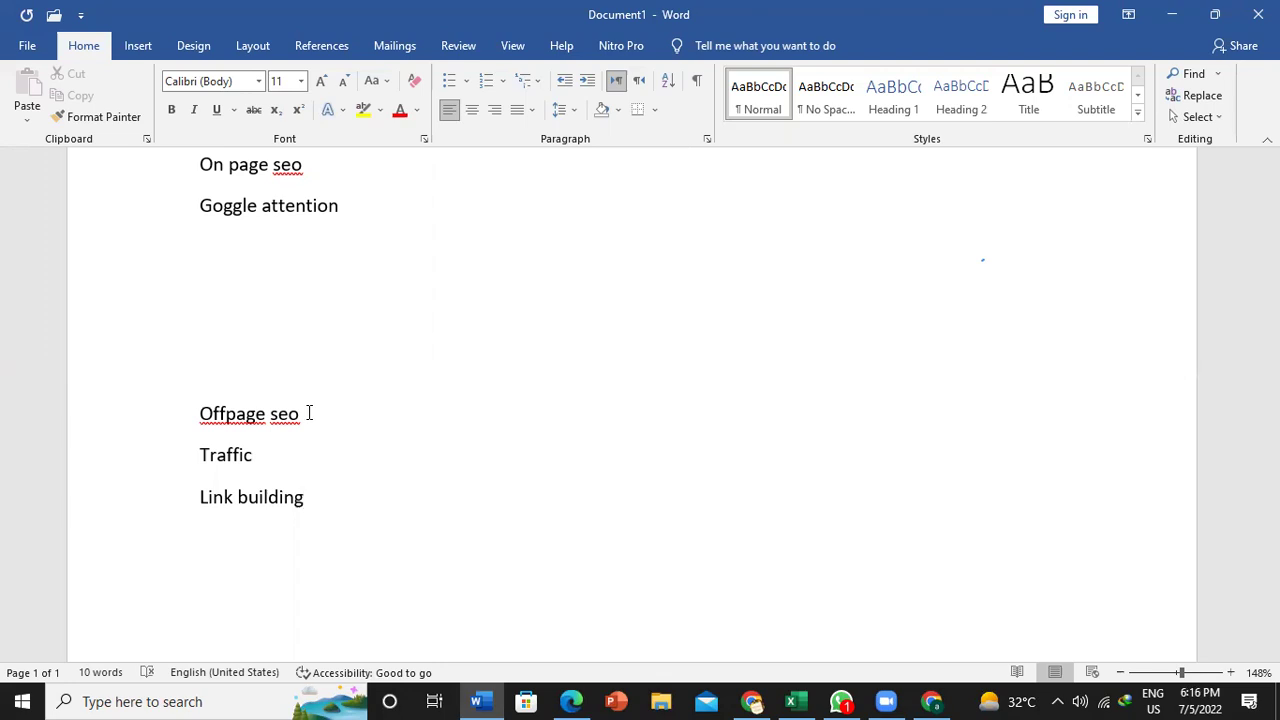
pyautogui.scroll(3, 632, 400)
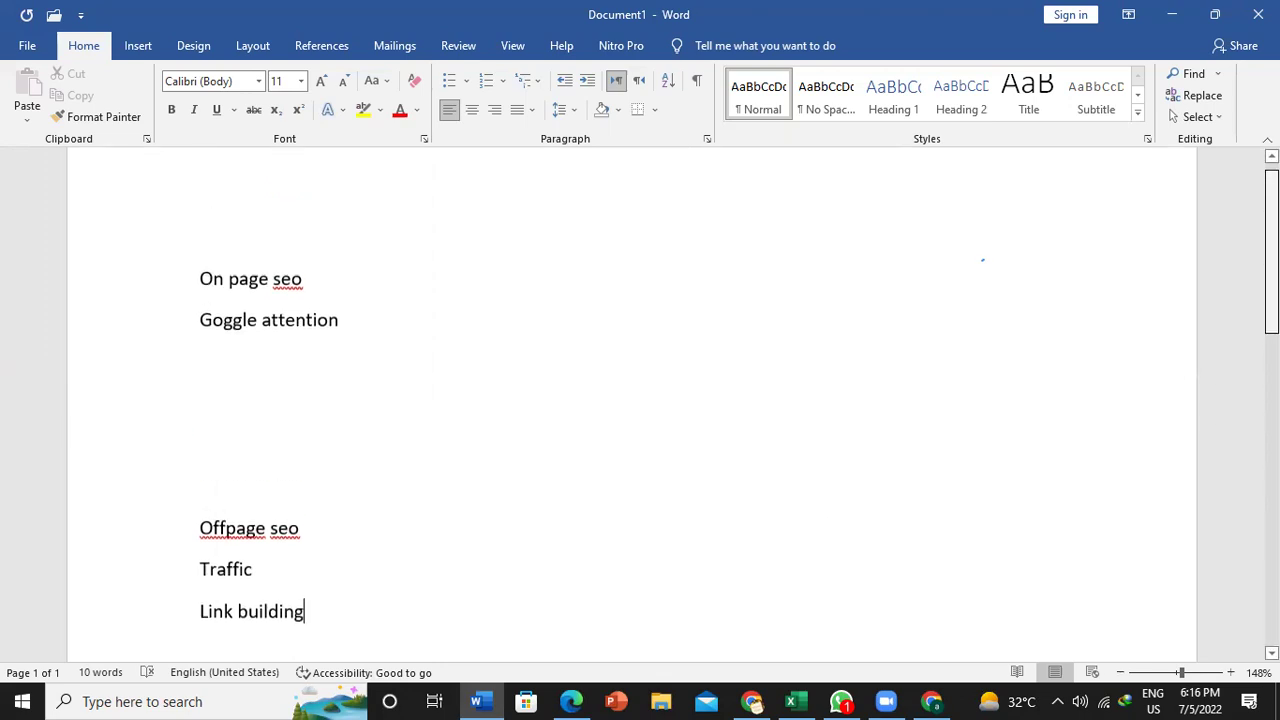
pyautogui.scroll(-6, 632, 400)
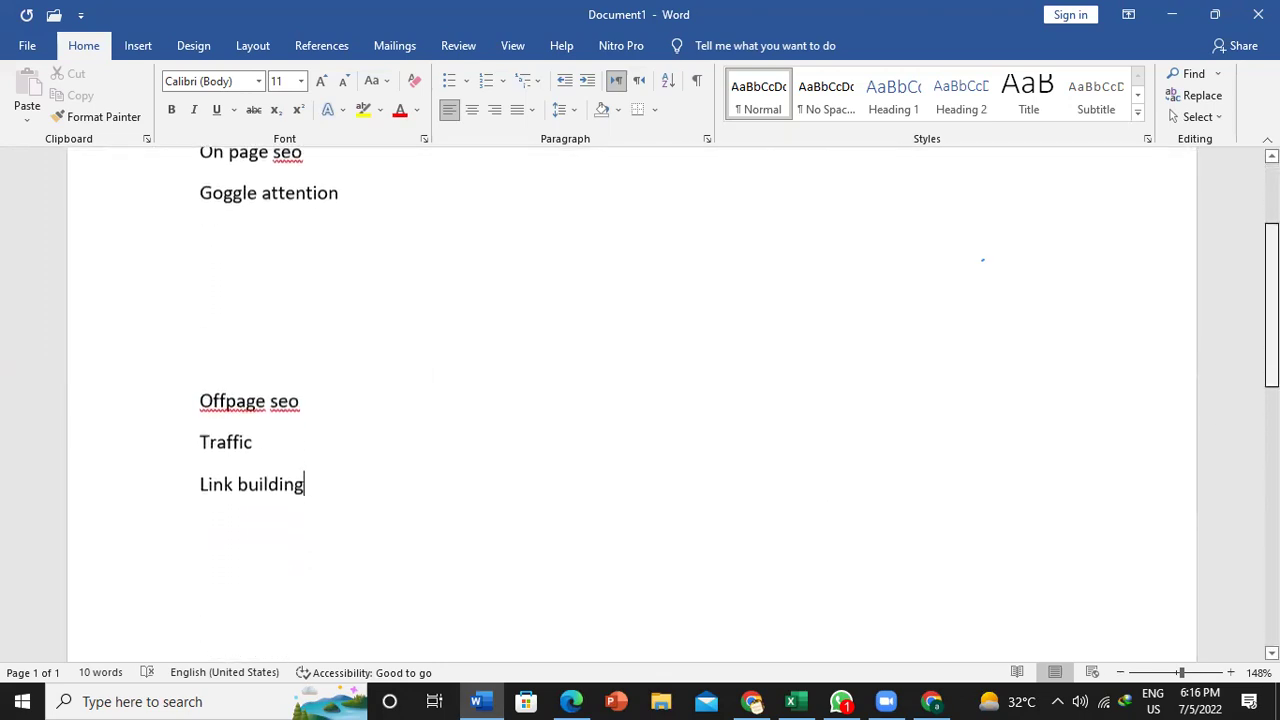
pyautogui.scroll(6, 632, 400)
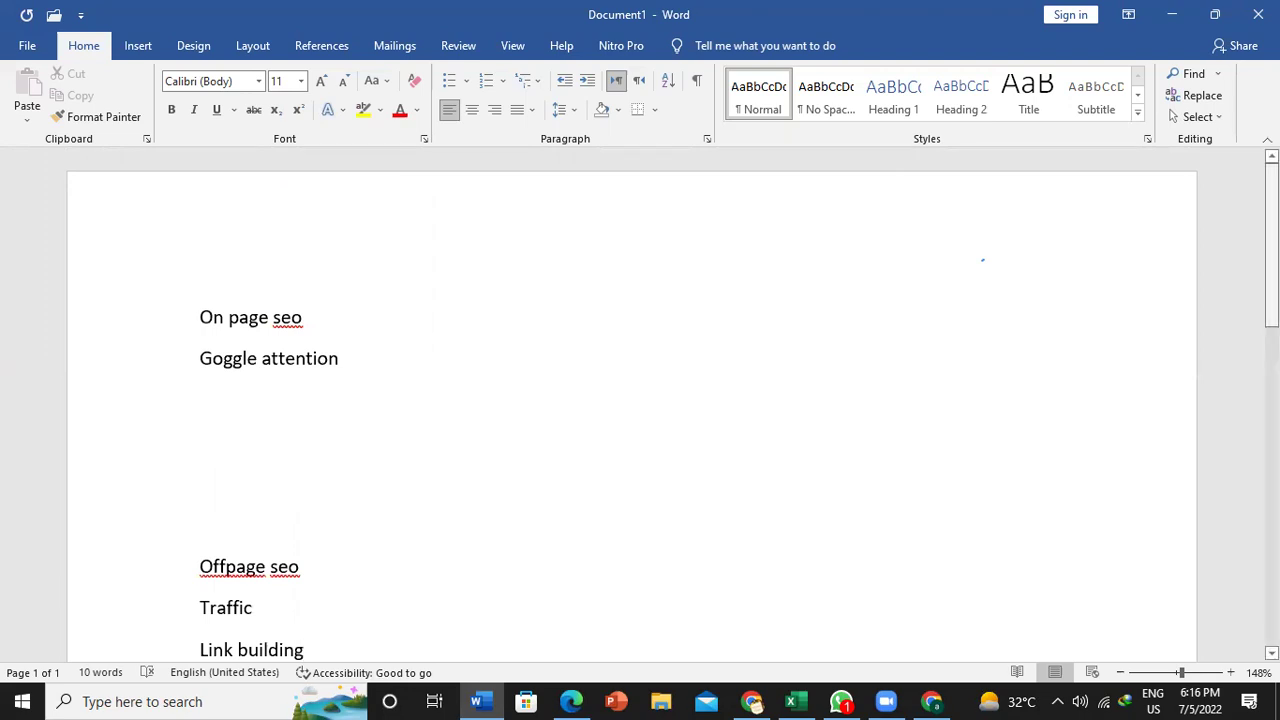
pyautogui.scroll(-3, 603, 437)
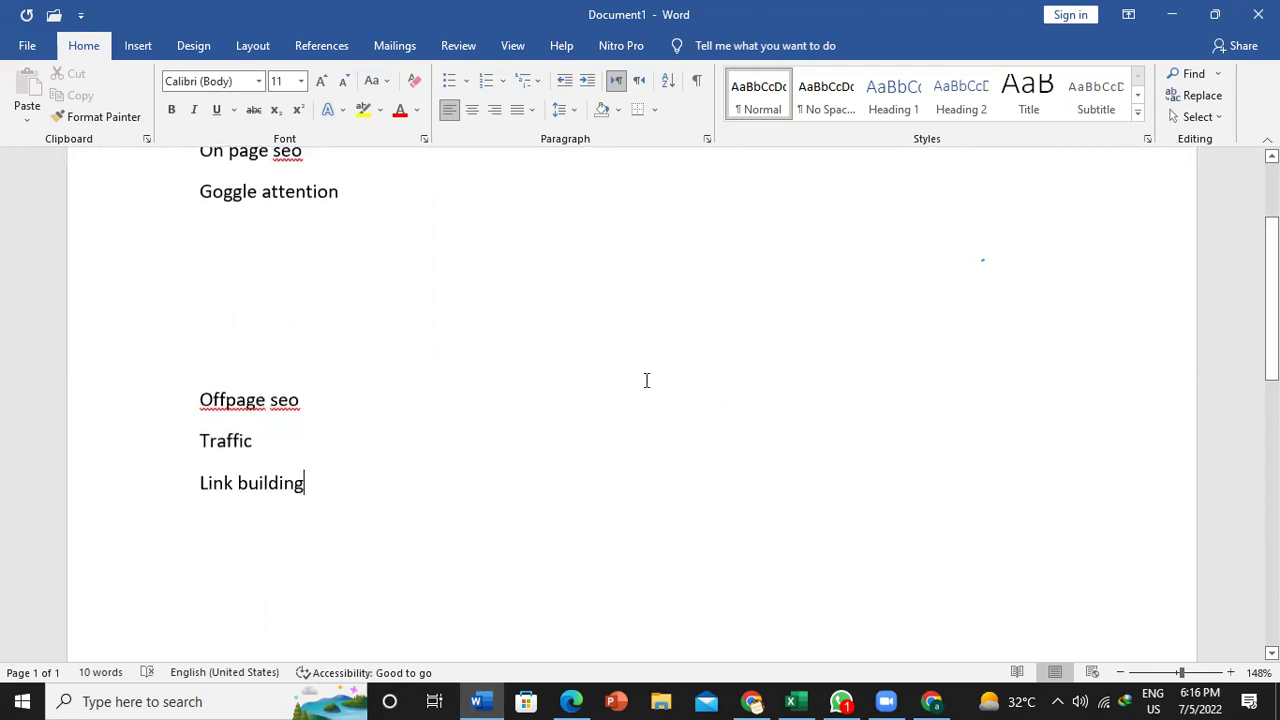
pyautogui.scroll(1, 354, 277)
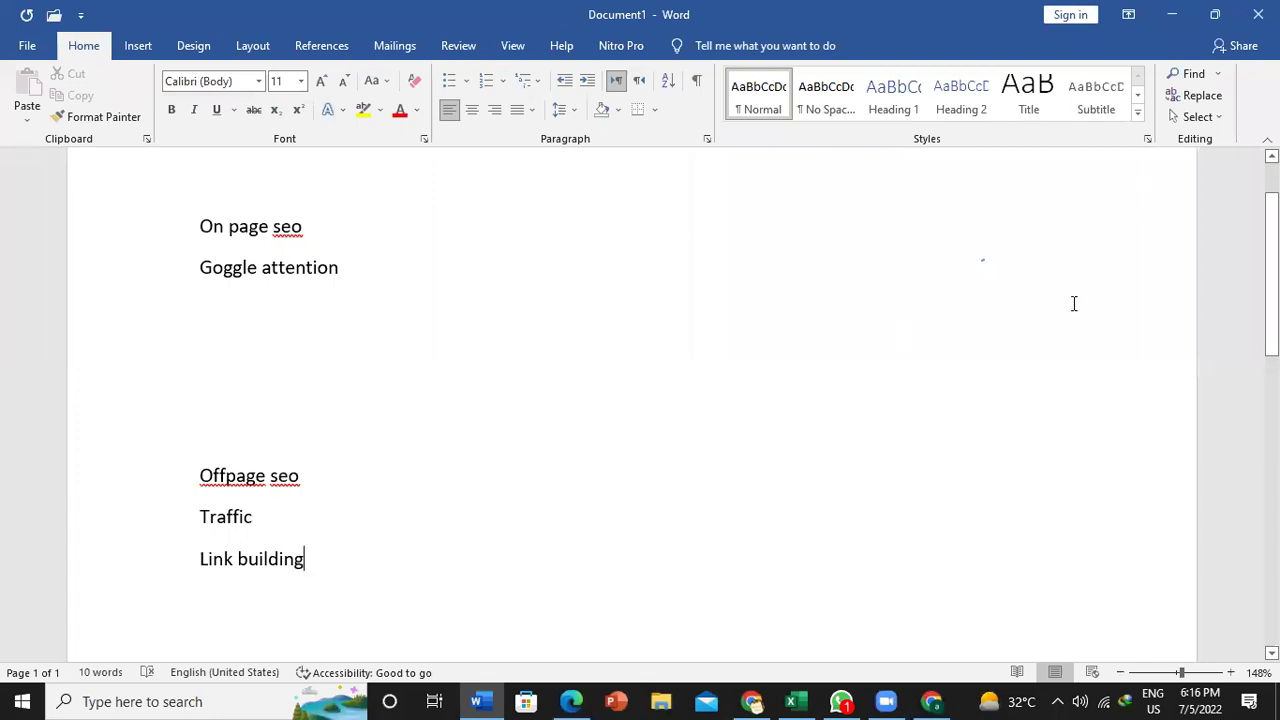
pyautogui.moveTo(1272, 300); pyautogui.dragTo(1272, 270)
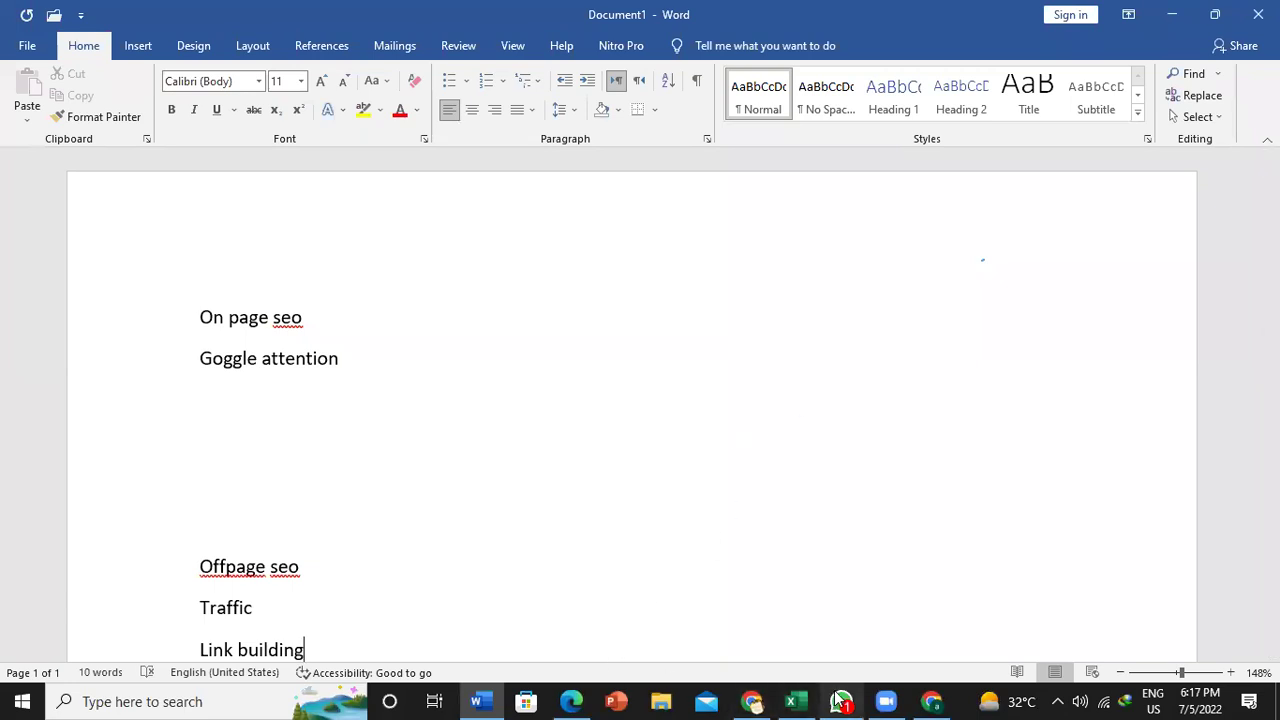
# - Switch to the SEO course PDF in Edge and view the Course Completion Plan on page 1
pyautogui.moveTo(796, 700)
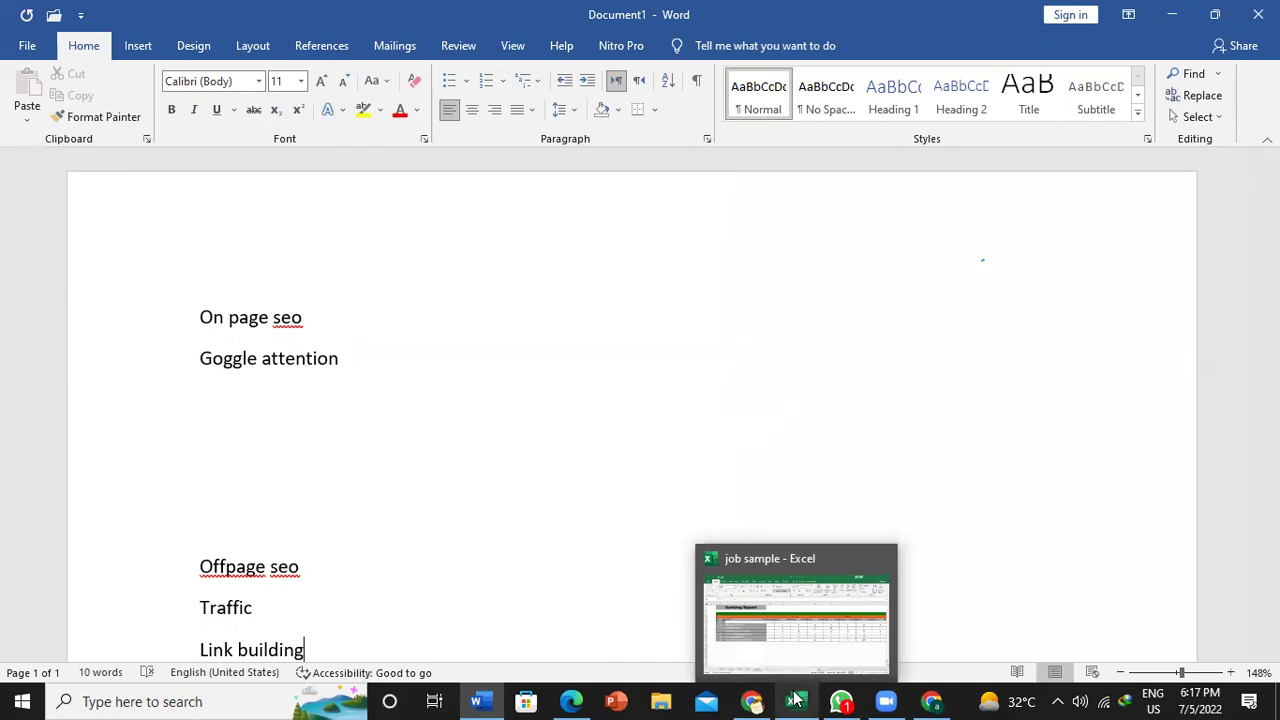
pyautogui.moveTo(578, 700)
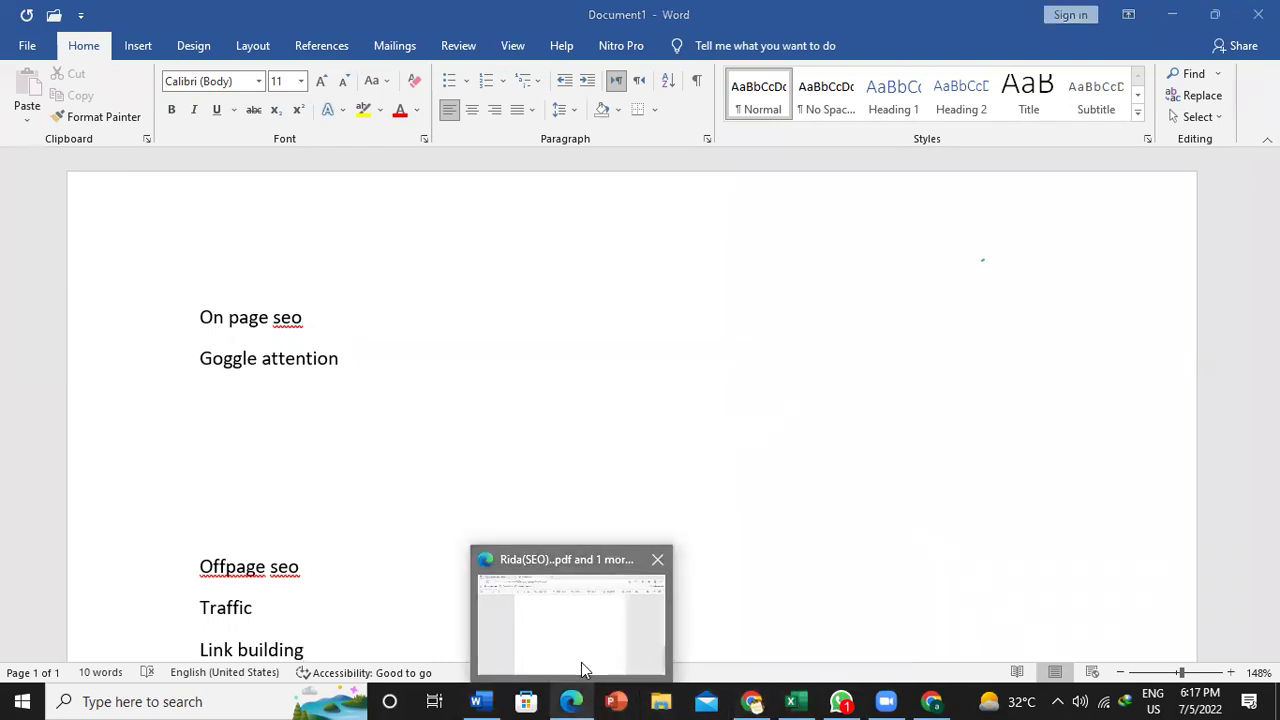
pyautogui.click(583, 668)
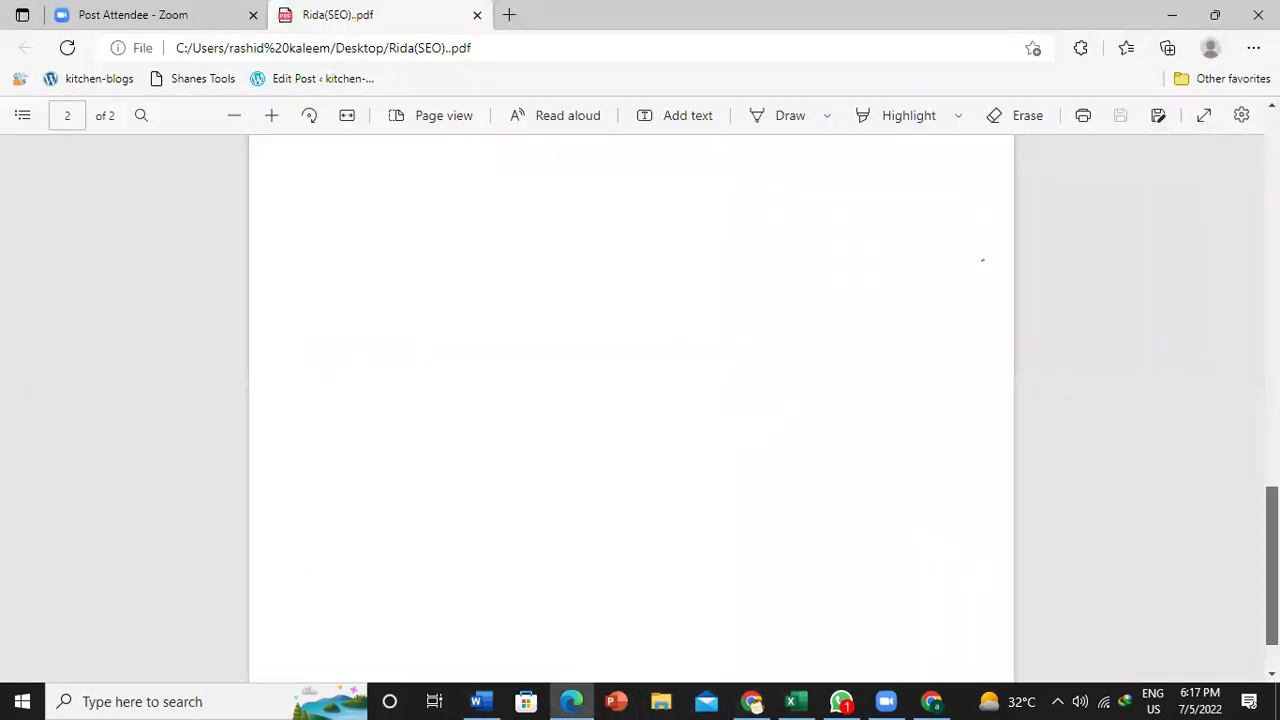
pyautogui.scroll(6, 631, 400)
pyautogui.scroll(7, 836, 302)
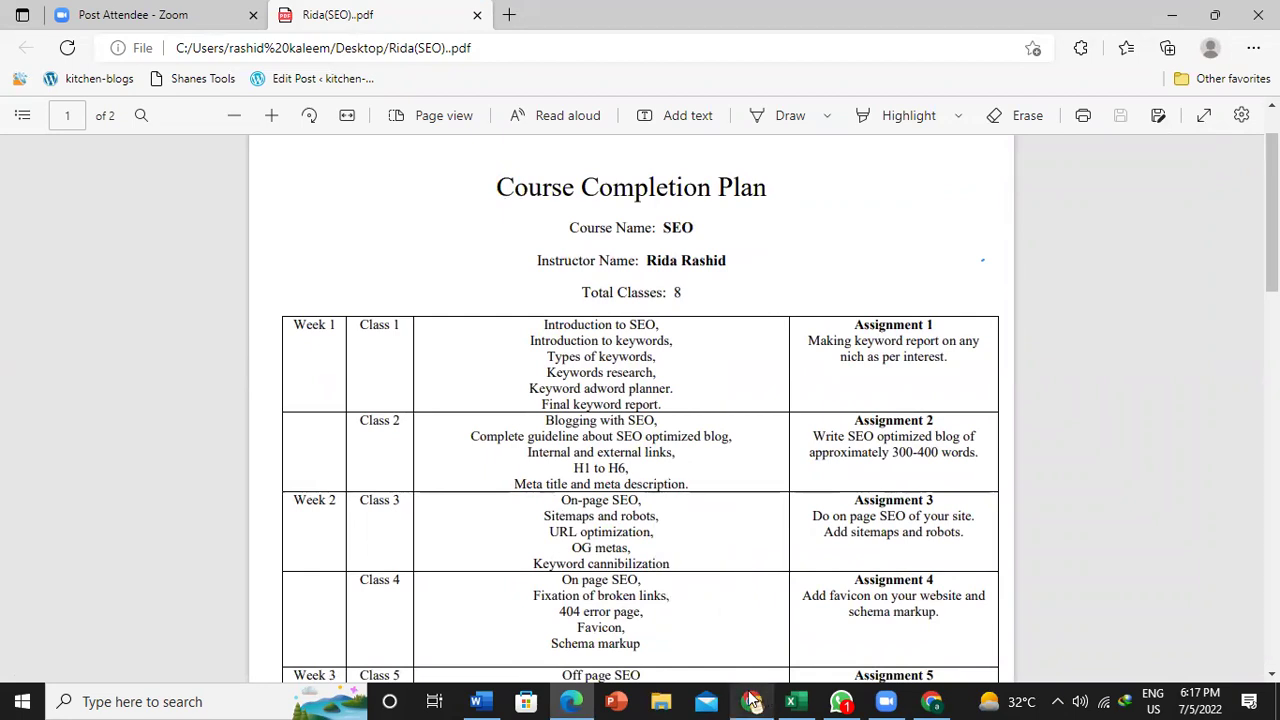
# - Switch to the handbags search results in Chrome and search Google for "ladies handbags" instead
pyautogui.moveTo(754, 701)
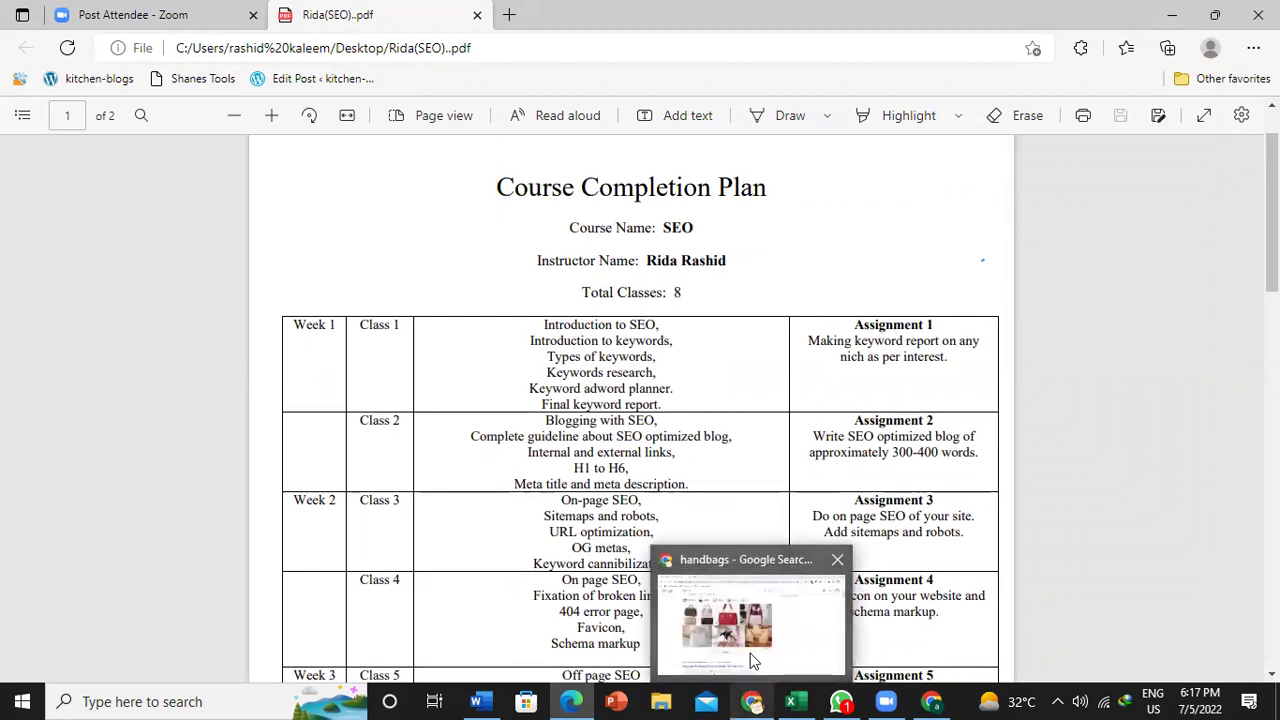
pyautogui.click(751, 655)
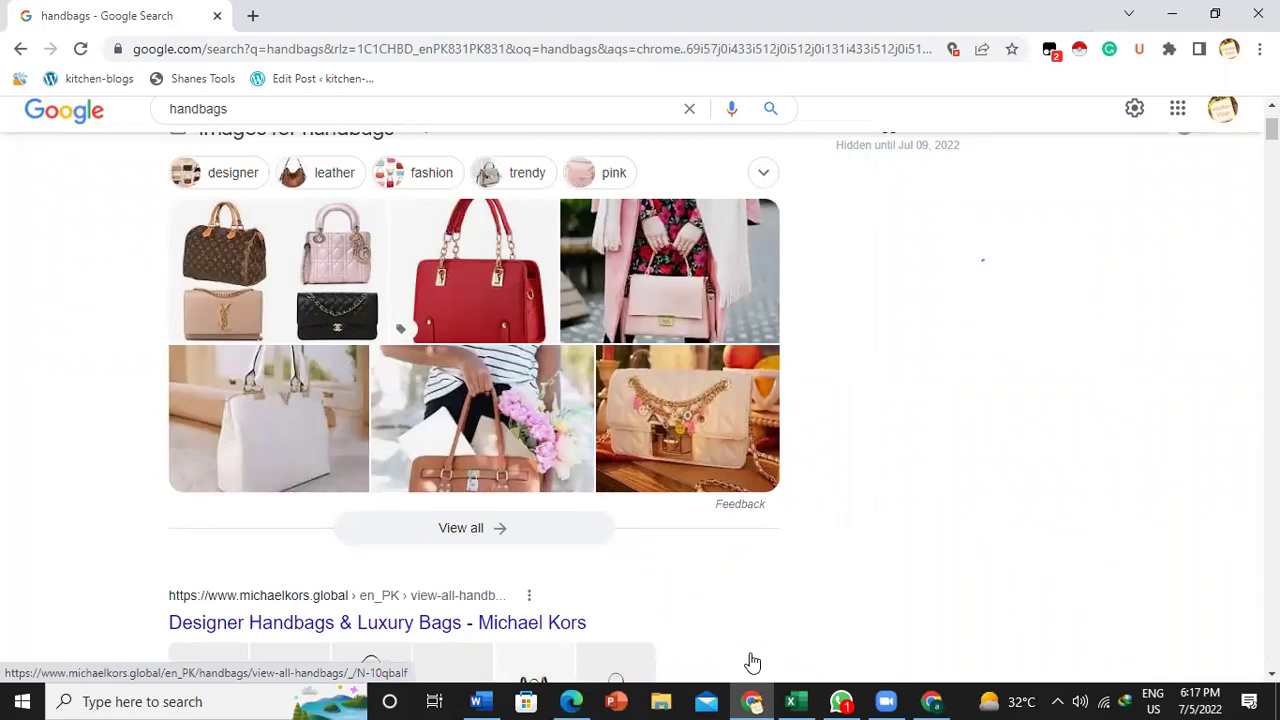
pyautogui.click(237, 111)
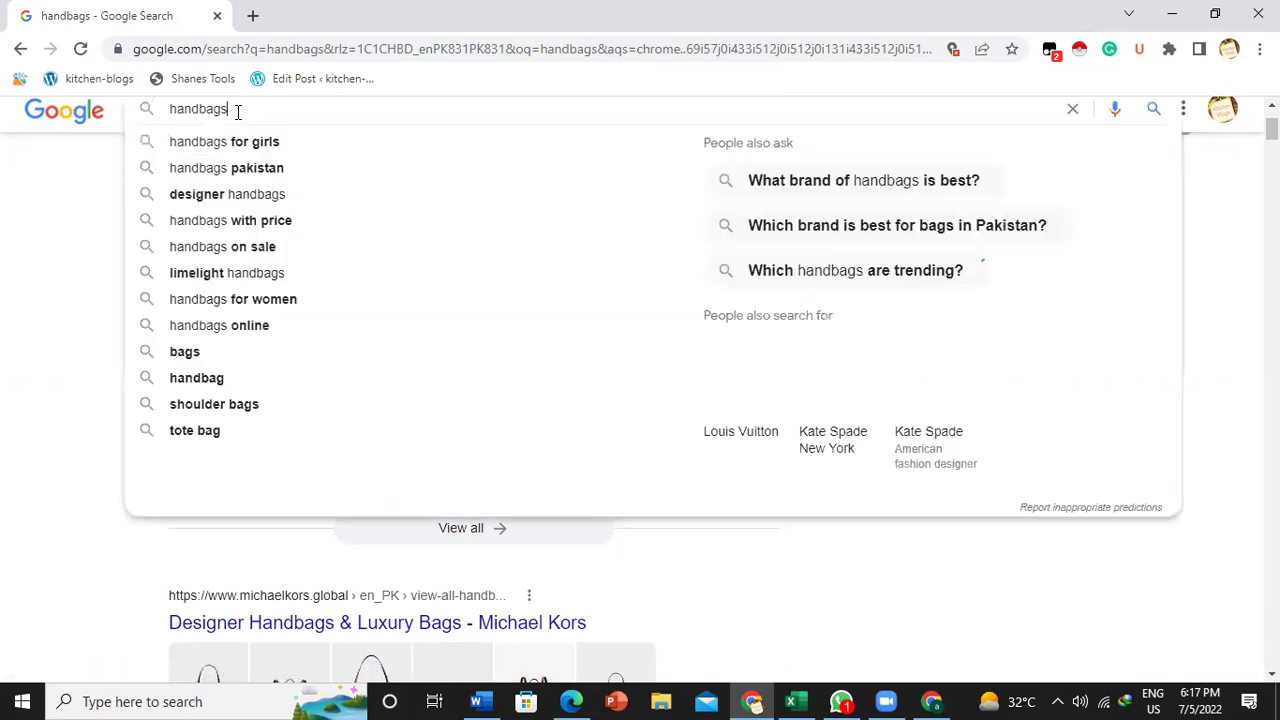
pyautogui.press('BackSpace')
pyautogui.press('BackSpace')
pyautogui.press('BackSpace')
pyautogui.press('BackSpace')
pyautogui.press('BackSpace')
pyautogui.press('BackSpace')
pyautogui.press('BackSpace')
pyautogui.press('BackSpace')
pyautogui.write('ladies')
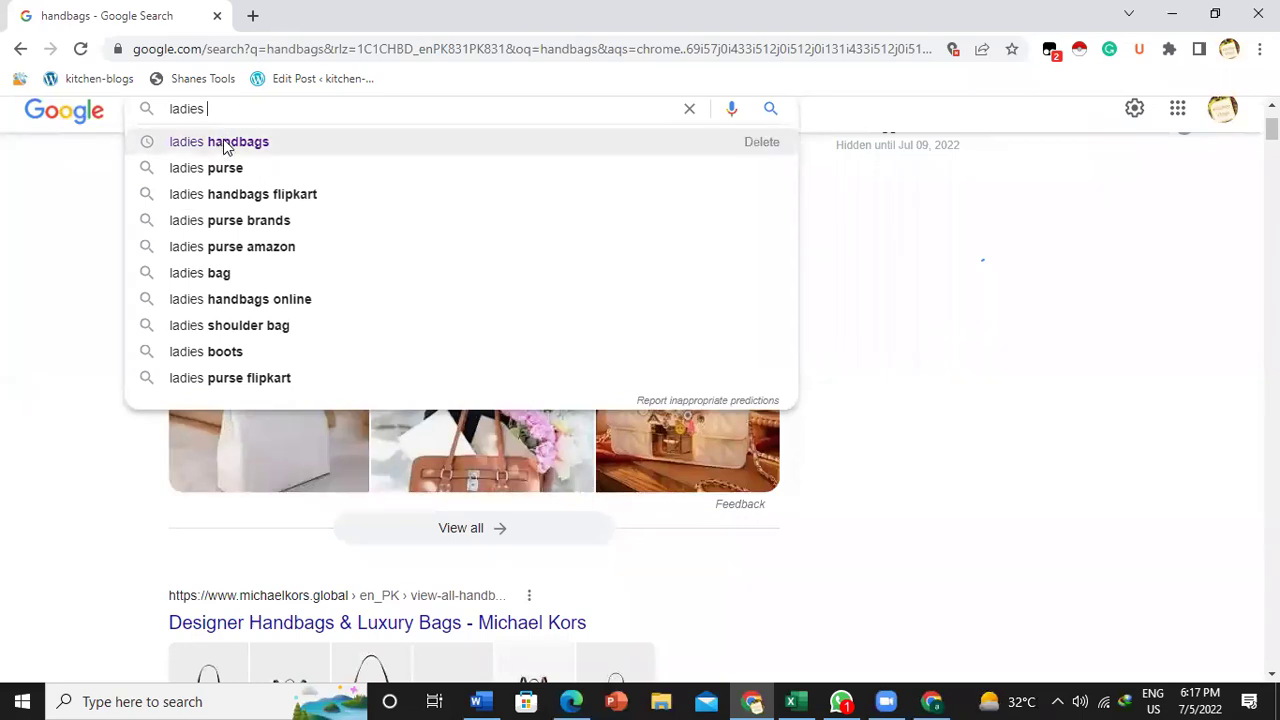
pyautogui.click(225, 147)
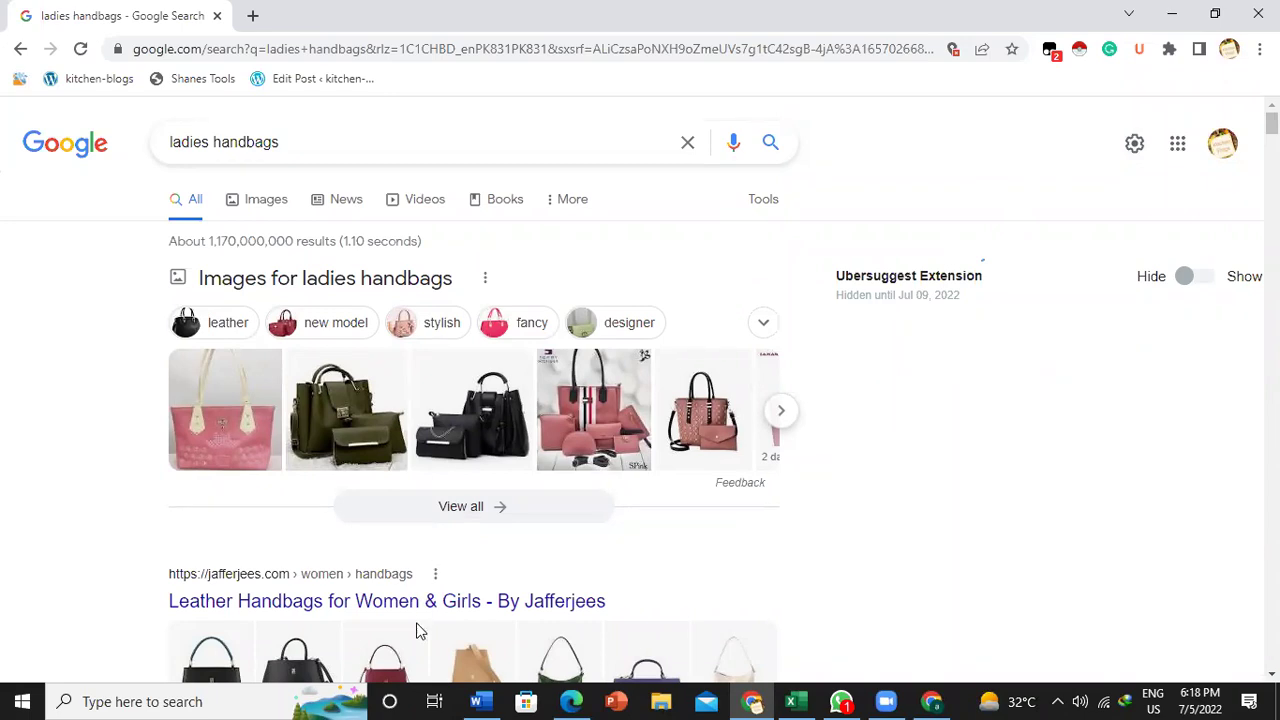
# - Switch to the job sample workbook in Excel and view the Keyword Report on Sheet1 from its first row
pyautogui.click(796, 701)
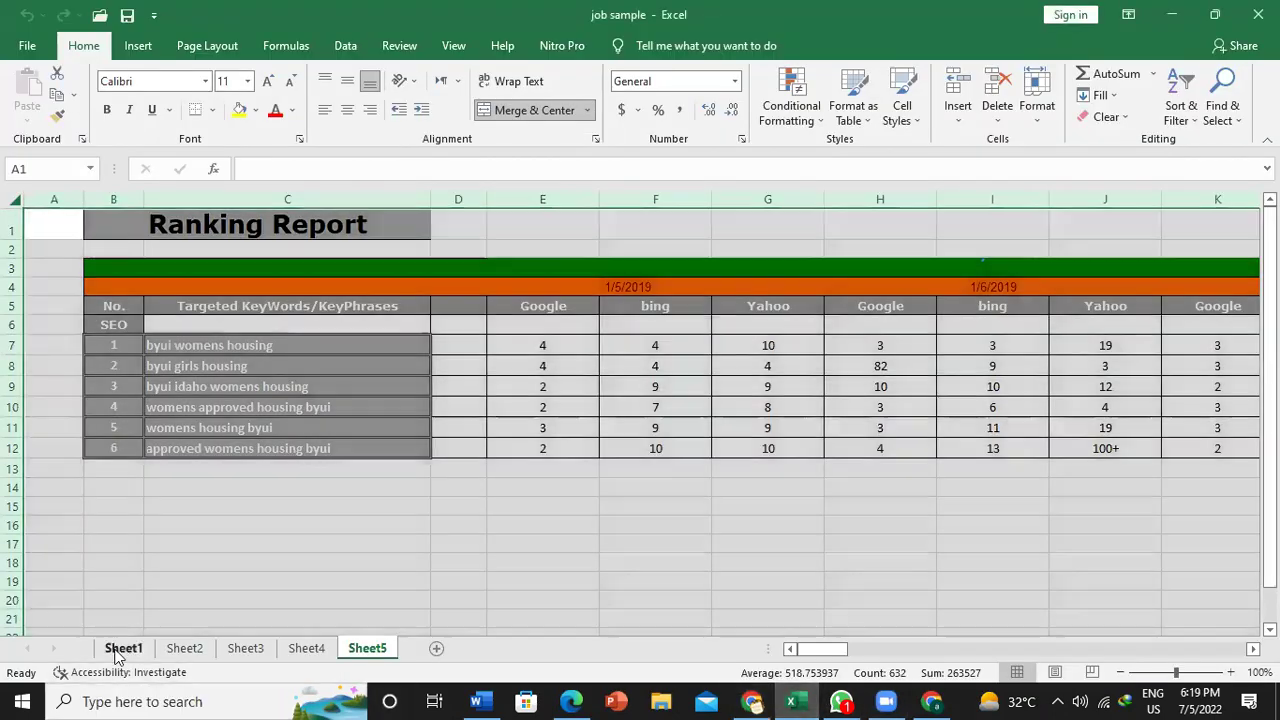
pyautogui.click(118, 650)
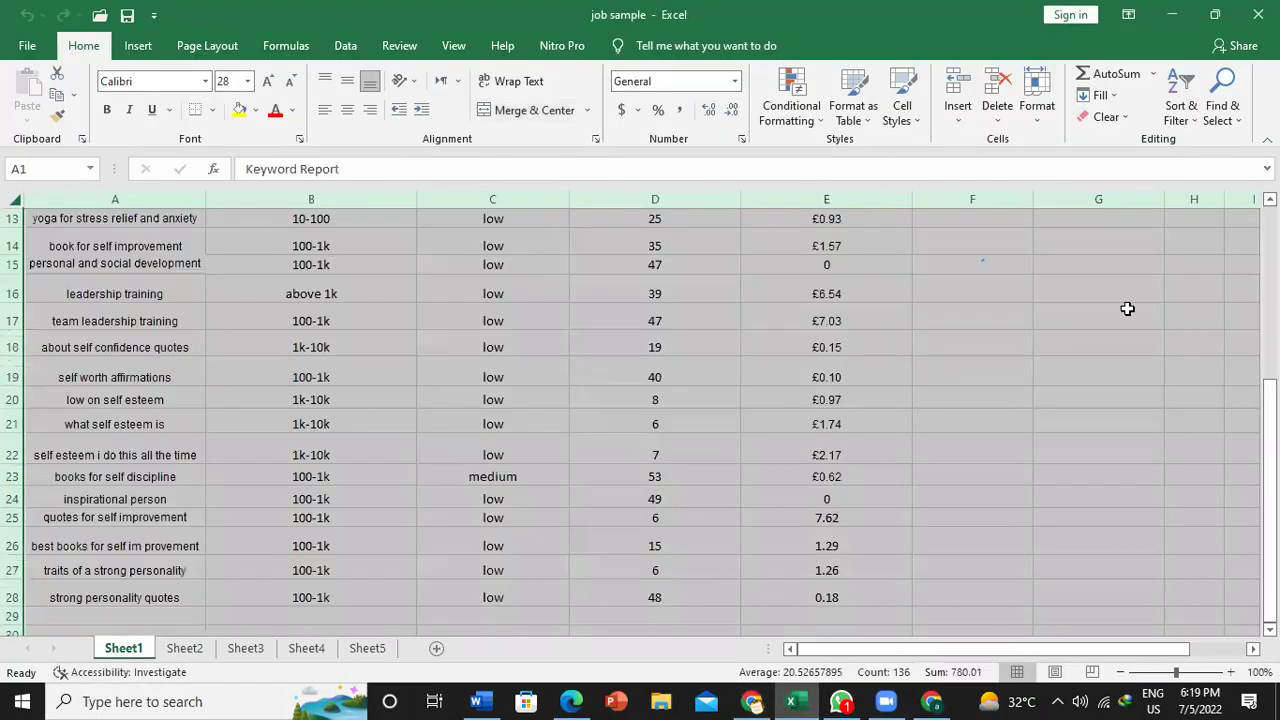
pyautogui.moveTo(1269, 395); pyautogui.dragTo(1222, 174)
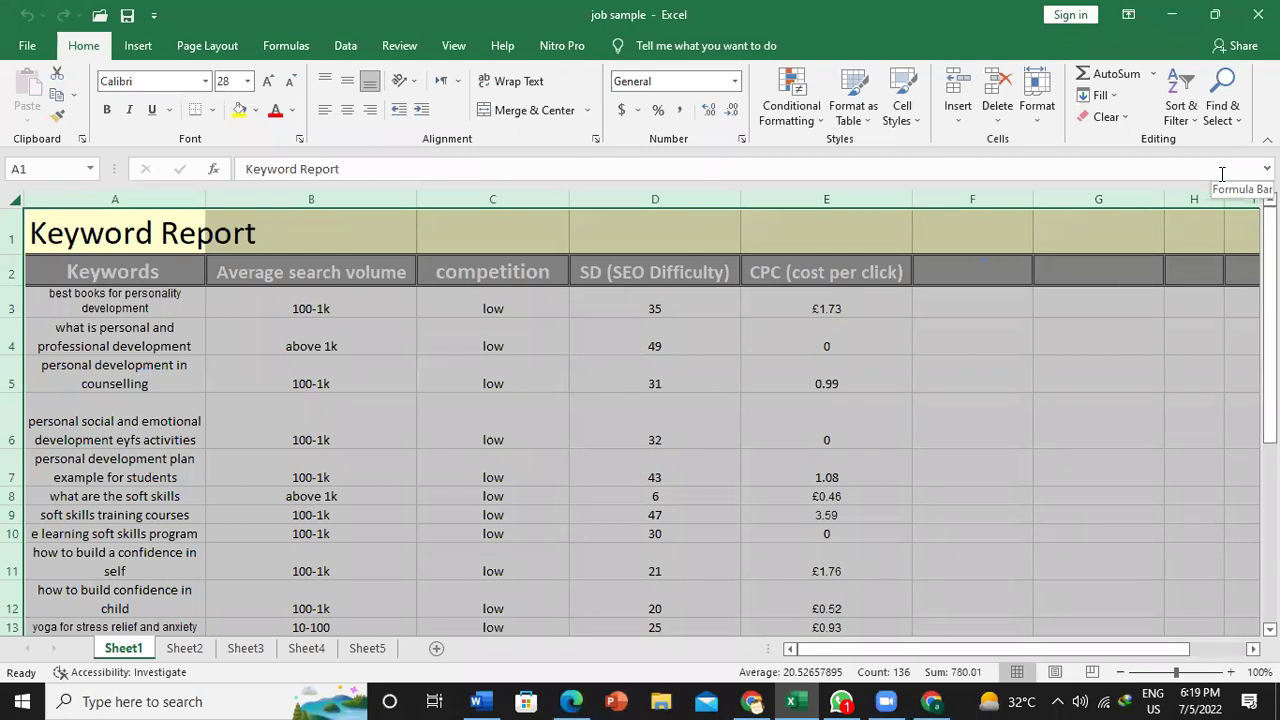
# - Check the SEO notes in Word and return to the "ladies handbags" search results in Chrome
pyautogui.click(477, 699)
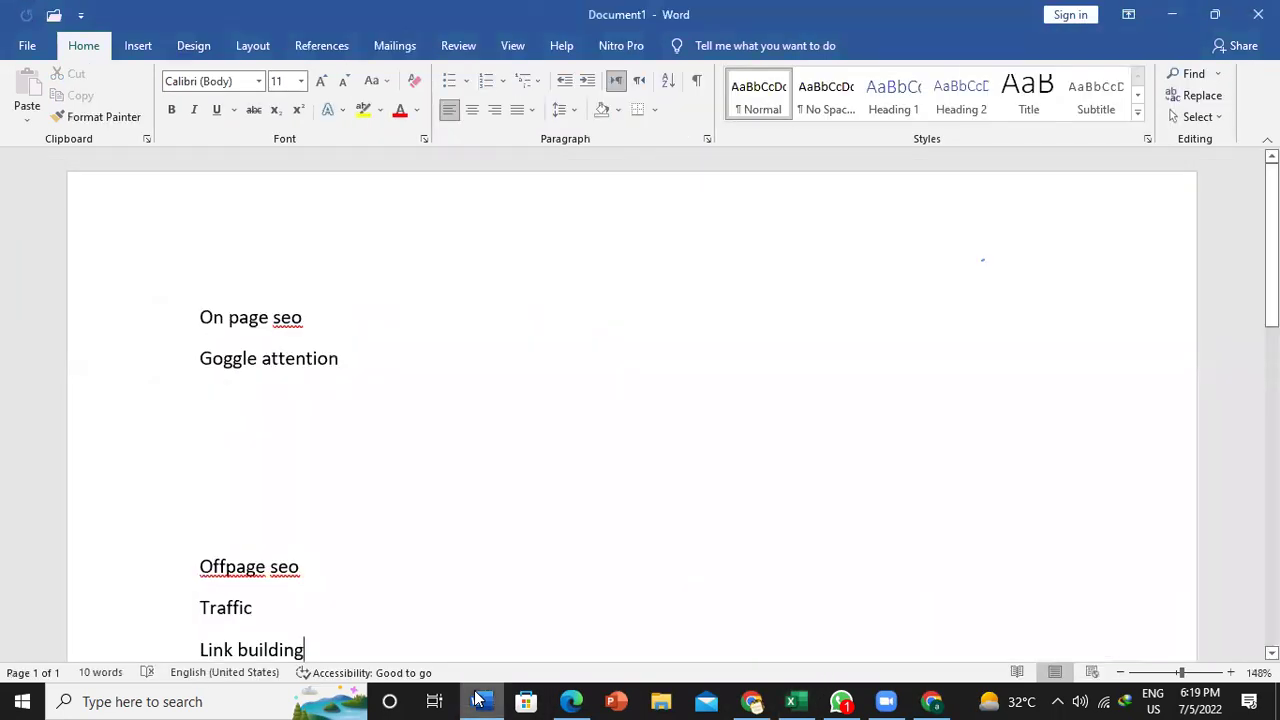
pyautogui.moveTo(764, 697)
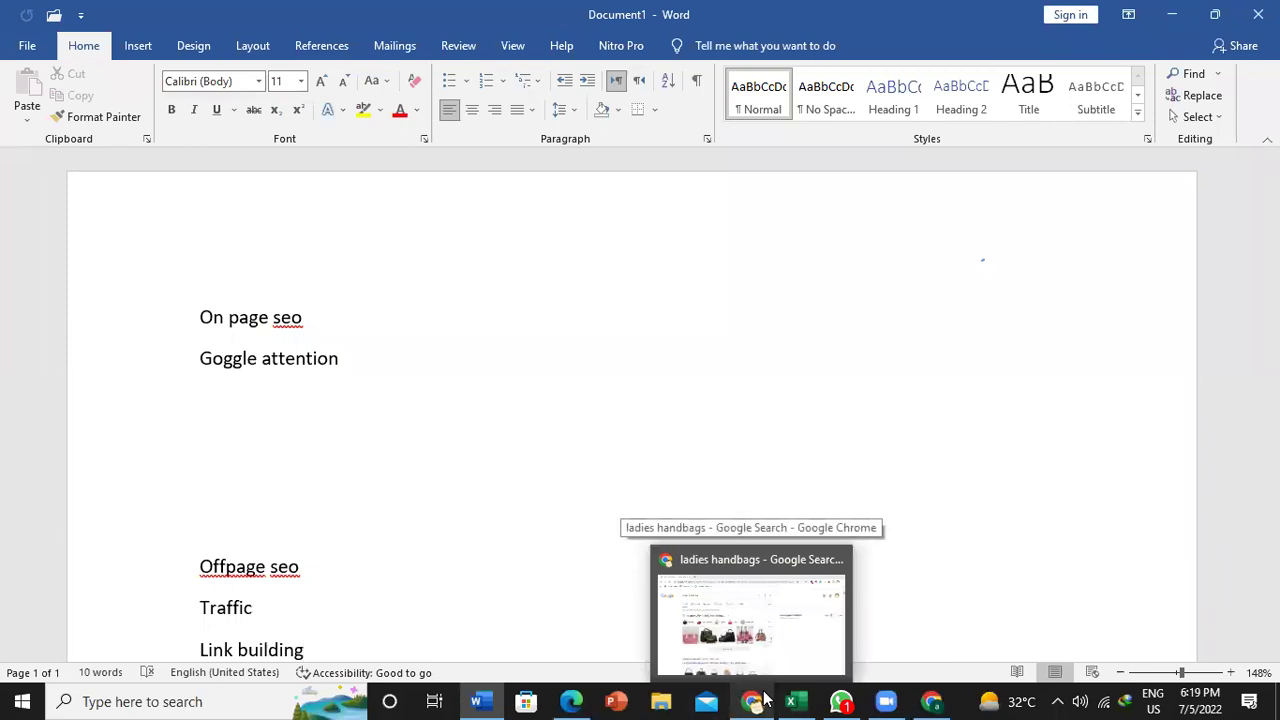
pyautogui.click(738, 652)
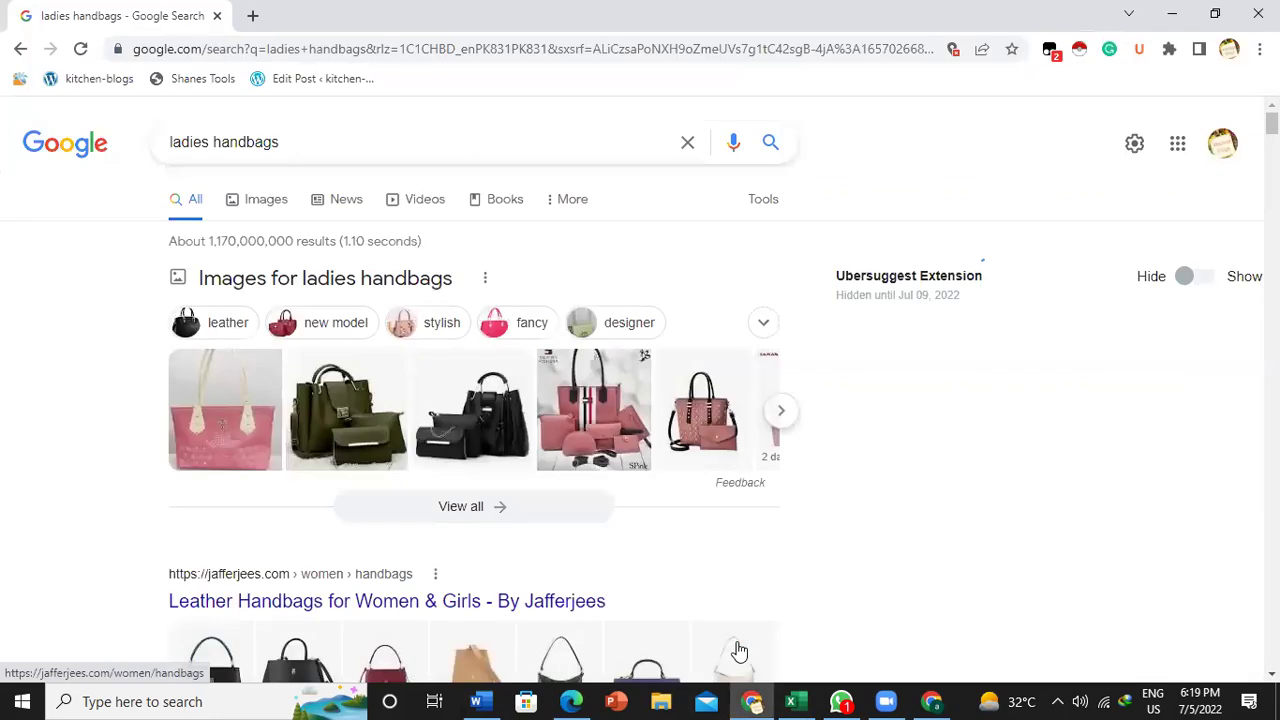
# - Switch to Word and add the lines "Short tail keywords" and "Long tail keywords" a few blank lines below "Link building"
pyautogui.click(476, 701)
pyautogui.click(305, 649)
pyautogui.press('Return')
pyautogui.press('Return')
pyautogui.press('Return')
pyautogui.press('Return')
pyautogui.write('short tail keywords')
pyautogui.press('Return')
pyautogui.write('long tail keywords')
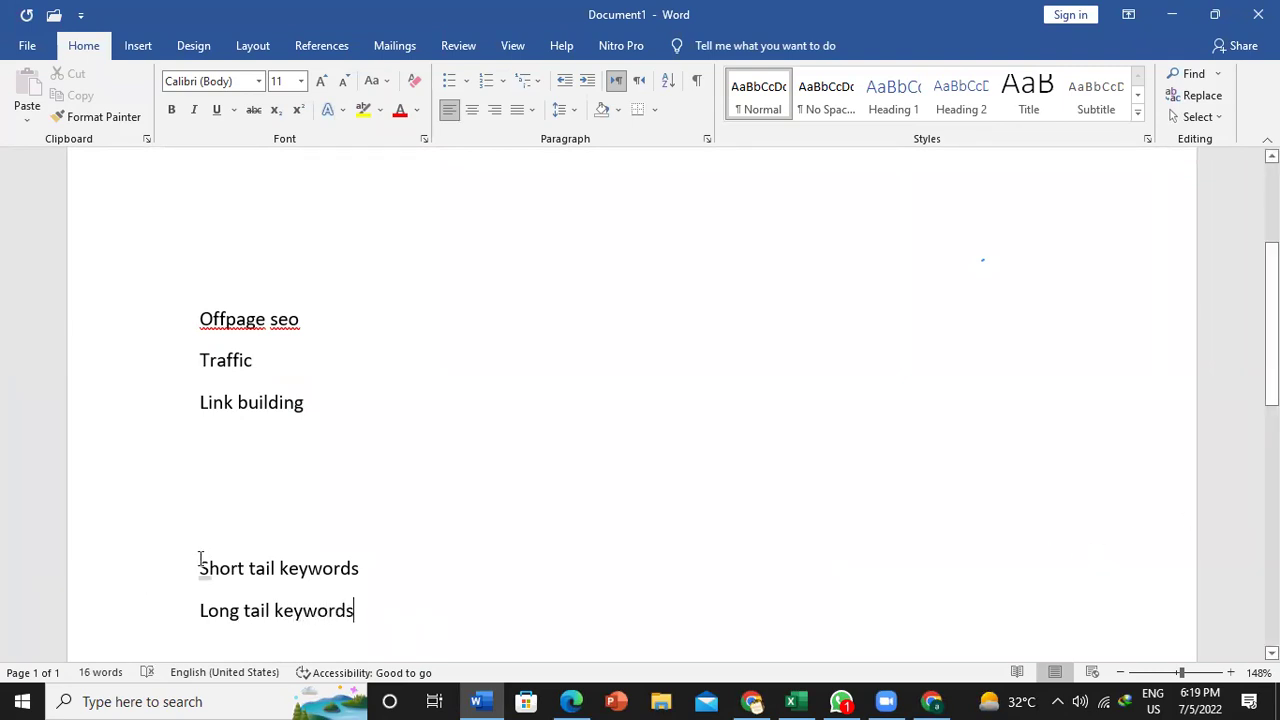
# - Select the two keyword-type lines and review them together with the "On page seo" and "Offpage seo" notes
pyautogui.moveTo(200, 560); pyautogui.dragTo(368, 627)
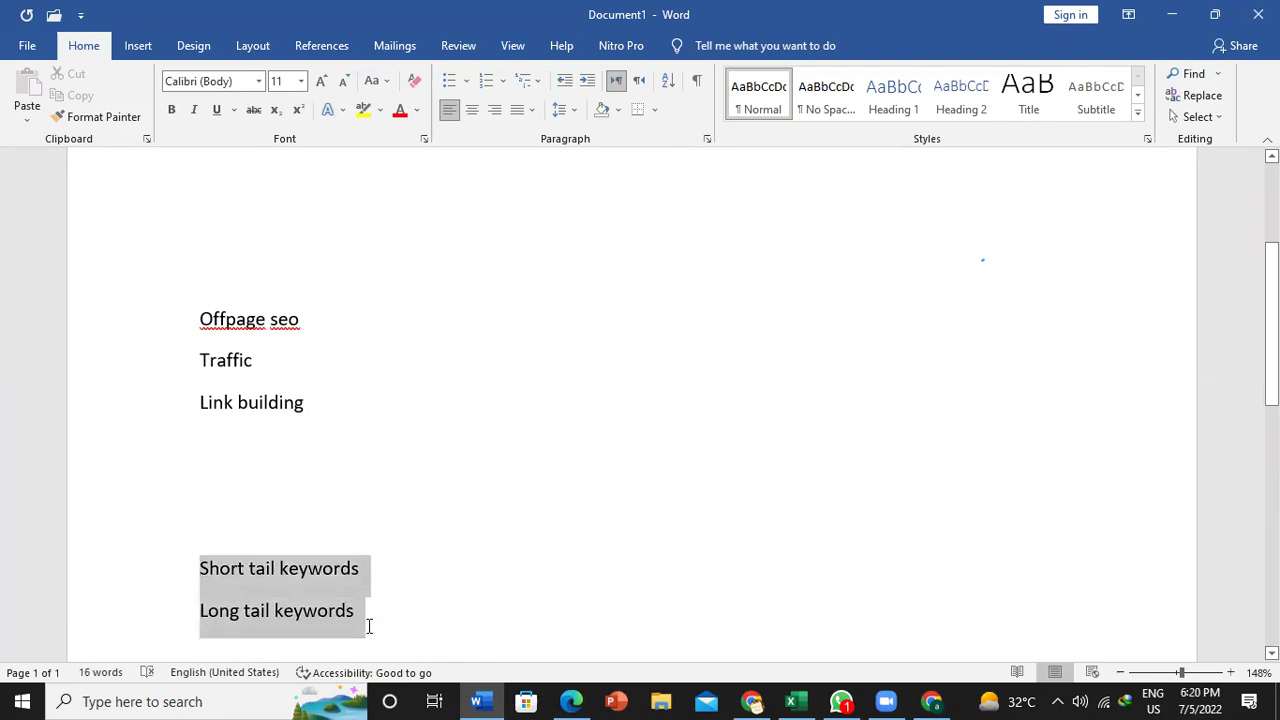
pyautogui.moveTo(368, 627); pyautogui.dragTo(370, 634)
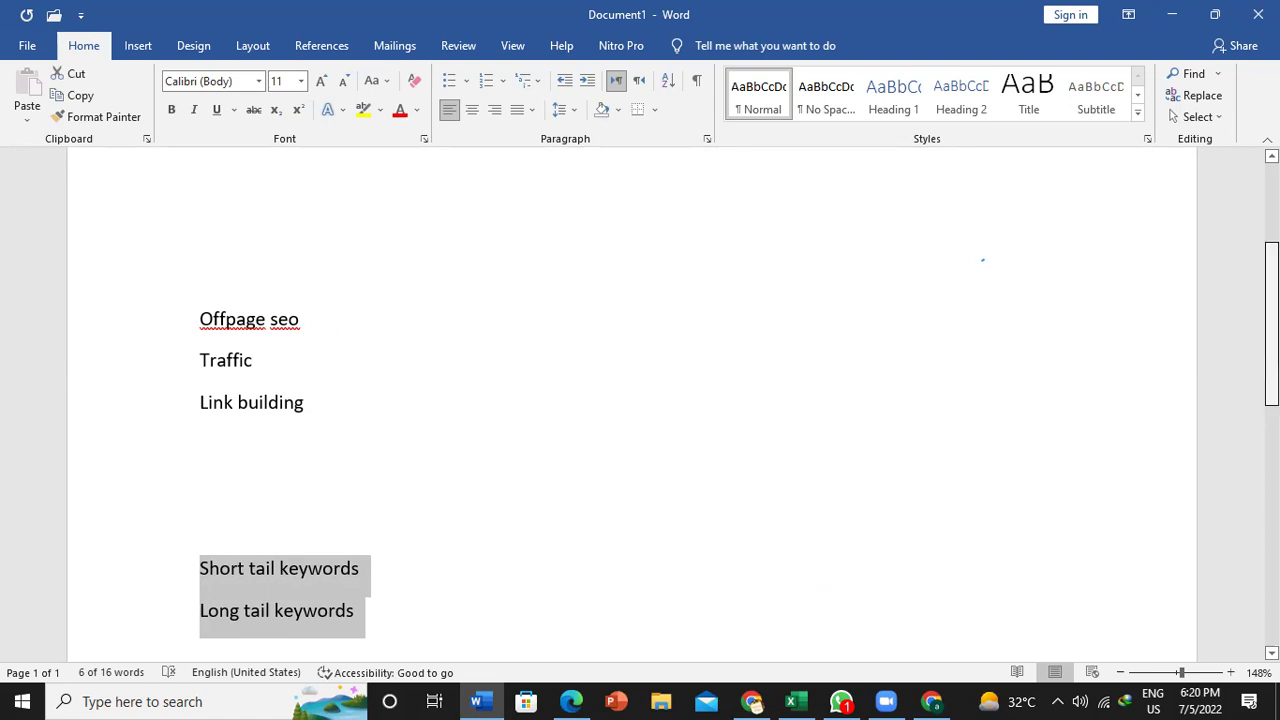
pyautogui.scroll(3, 1271, 320)
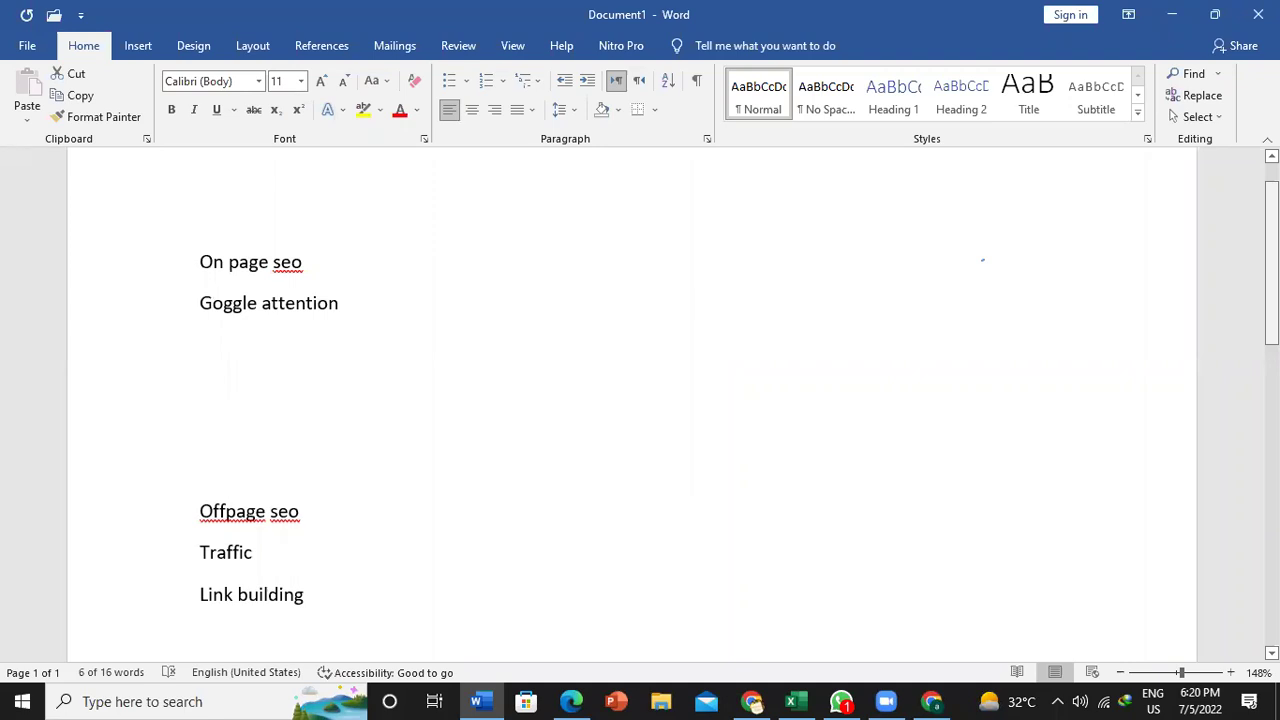
pyautogui.scroll(-3, 632, 400)
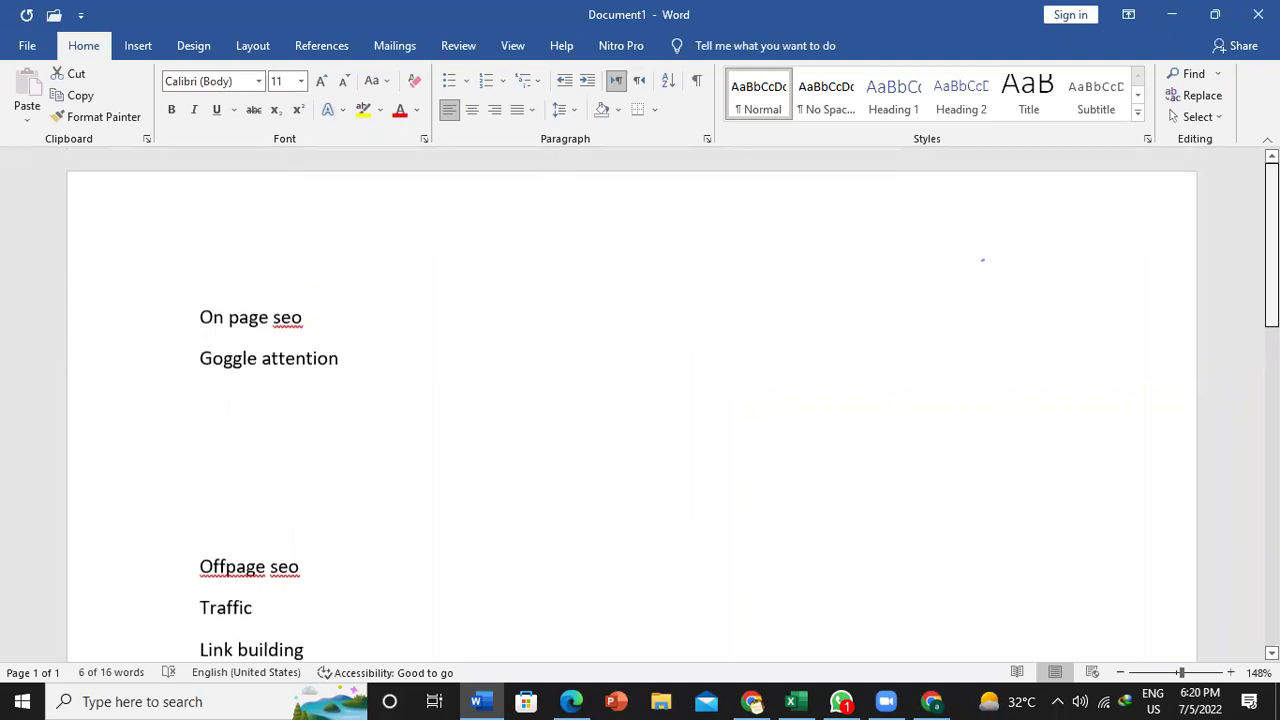
pyautogui.scroll(-2, 632, 400)
pyautogui.scroll(4, 632, 400)
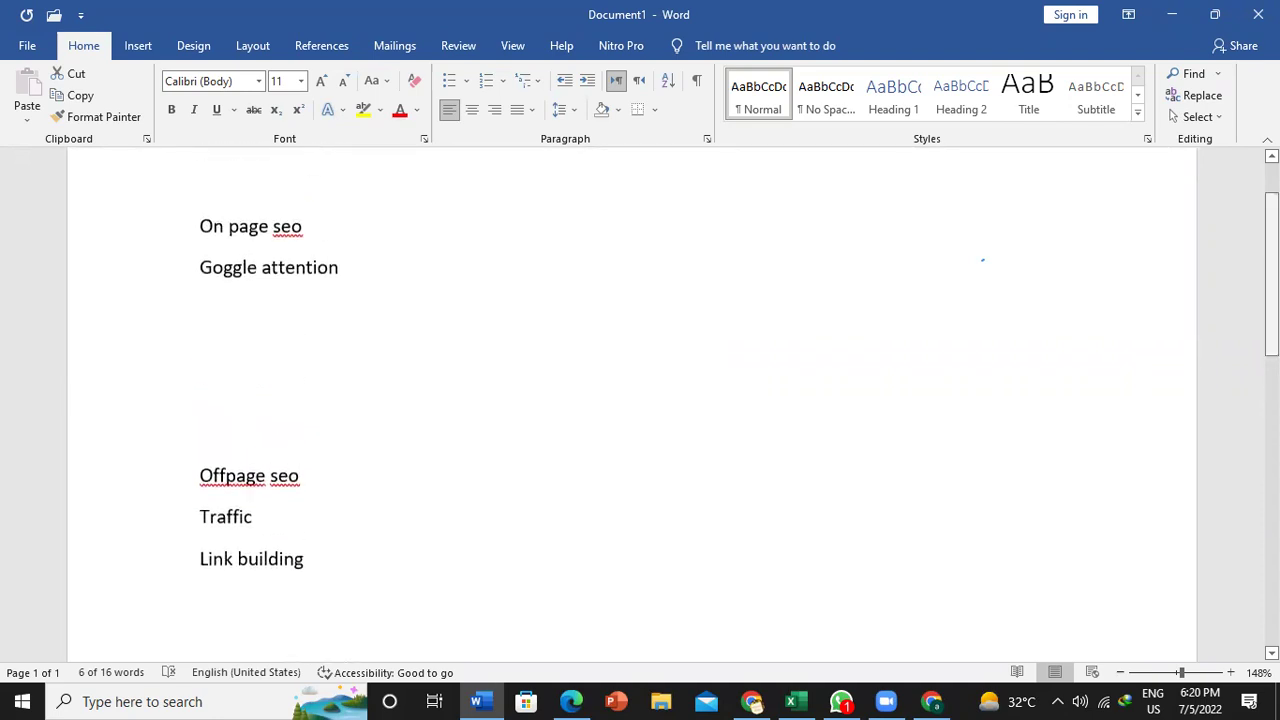
pyautogui.scroll(2, 632, 400)
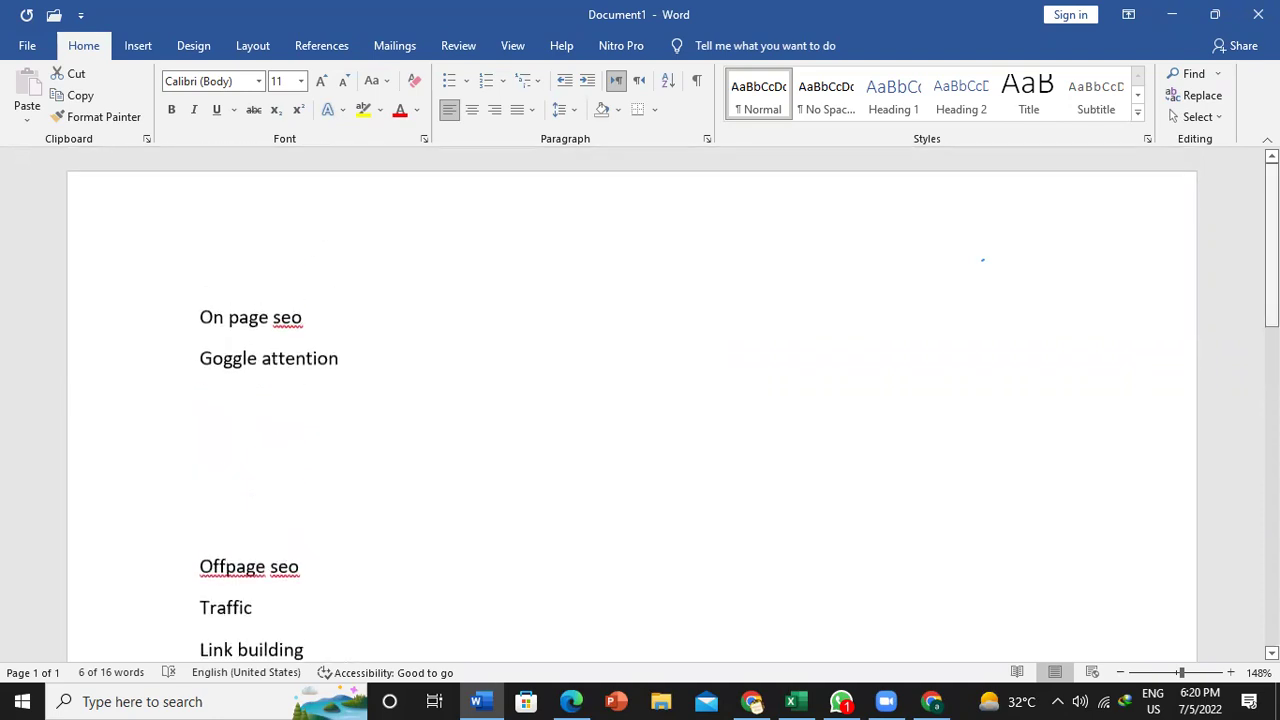
pyautogui.scroll(-5, 632, 400)
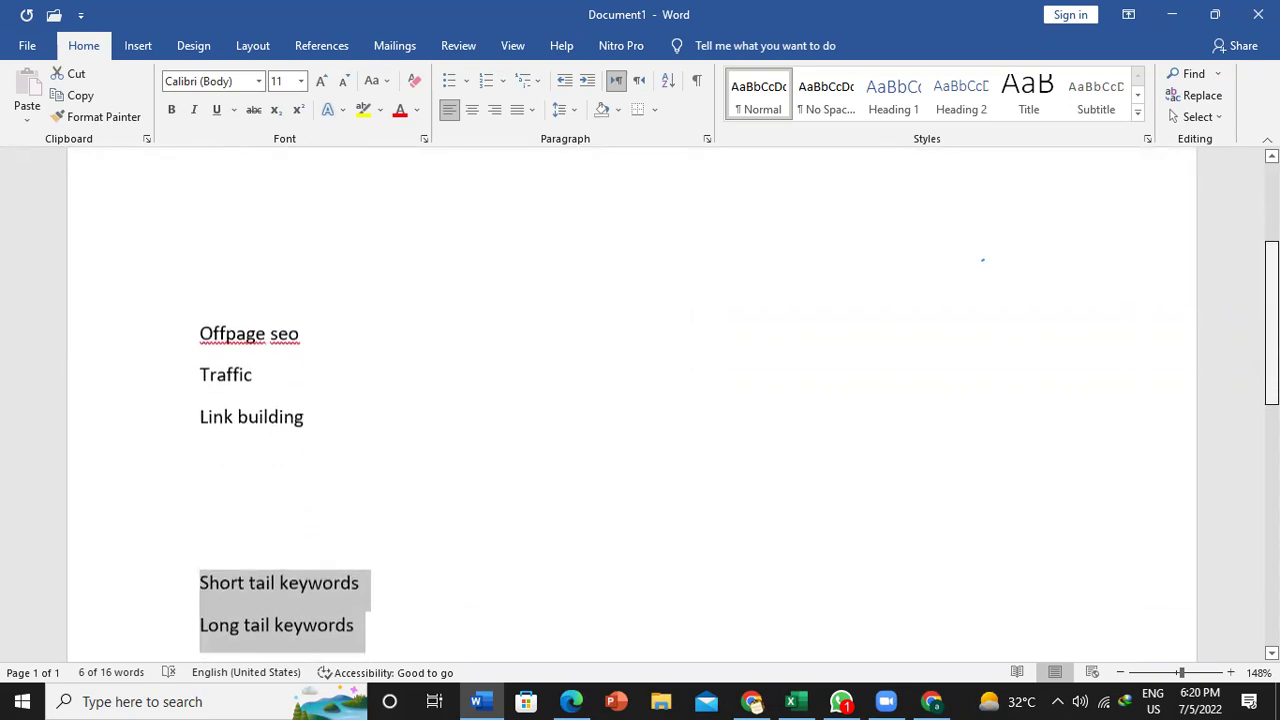
pyautogui.scroll(1, 632, 400)
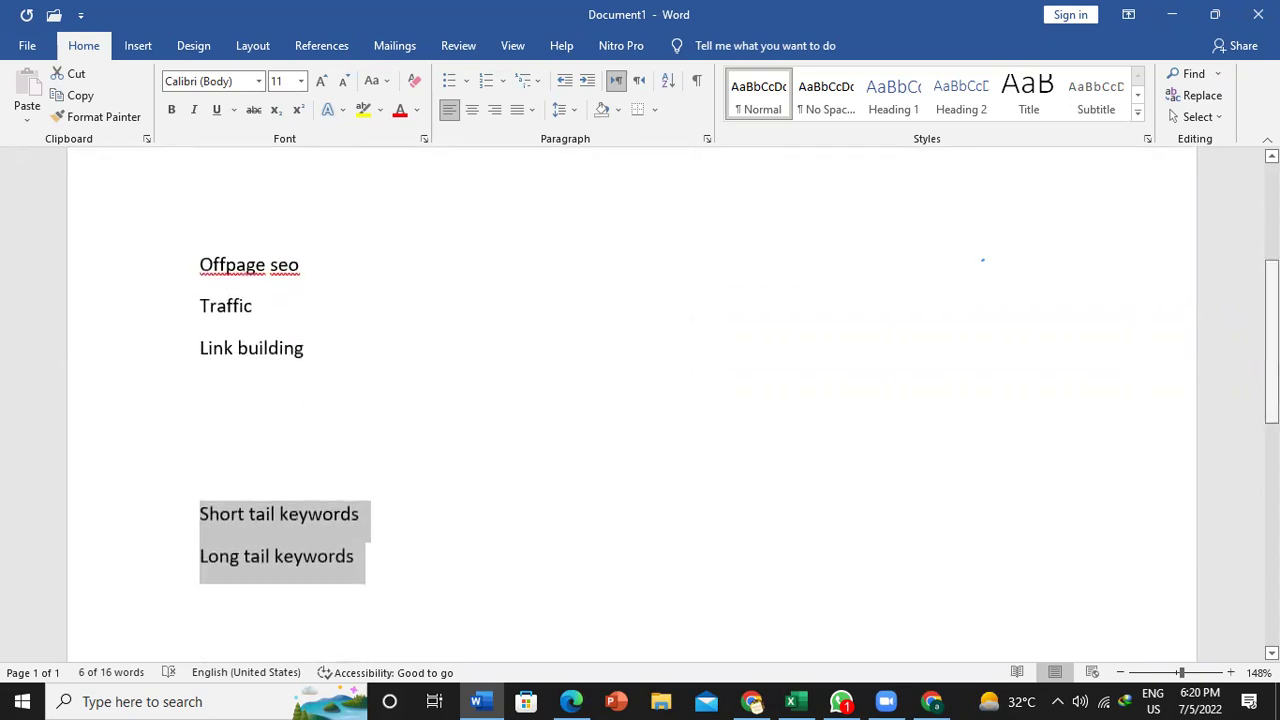
pyautogui.scroll(4, 632, 400)
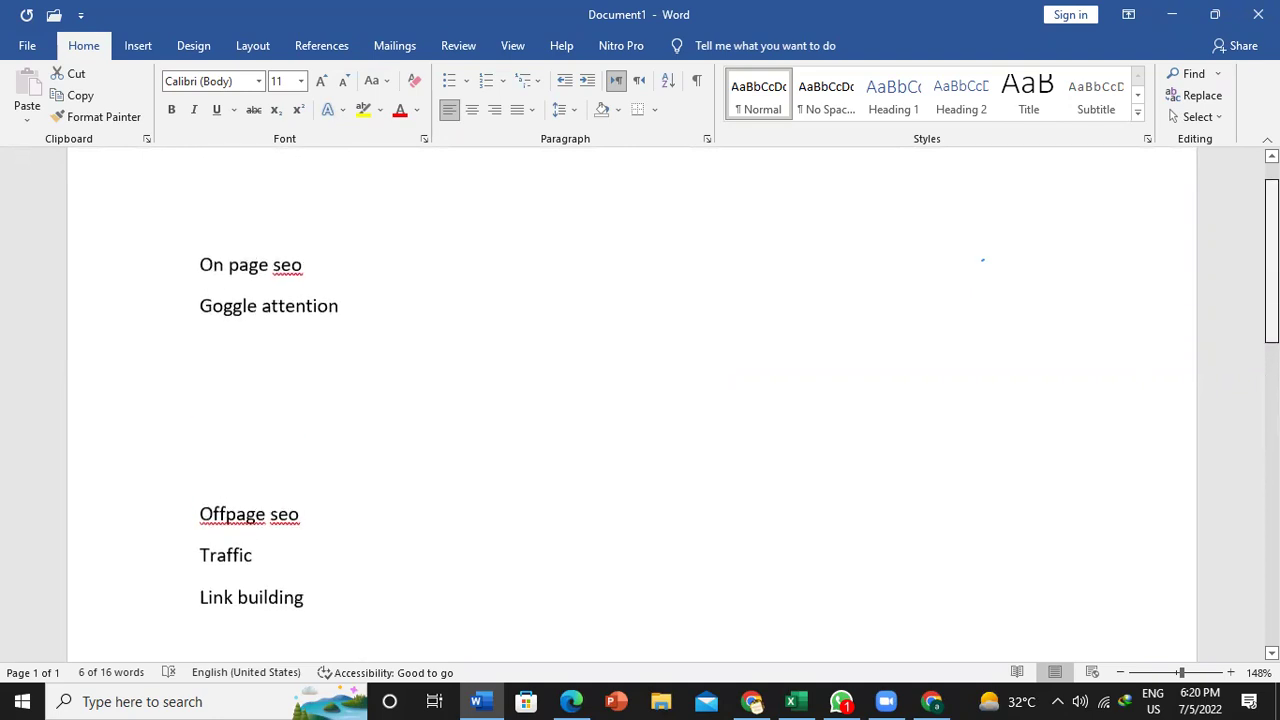
pyautogui.scroll(1, 632, 400)
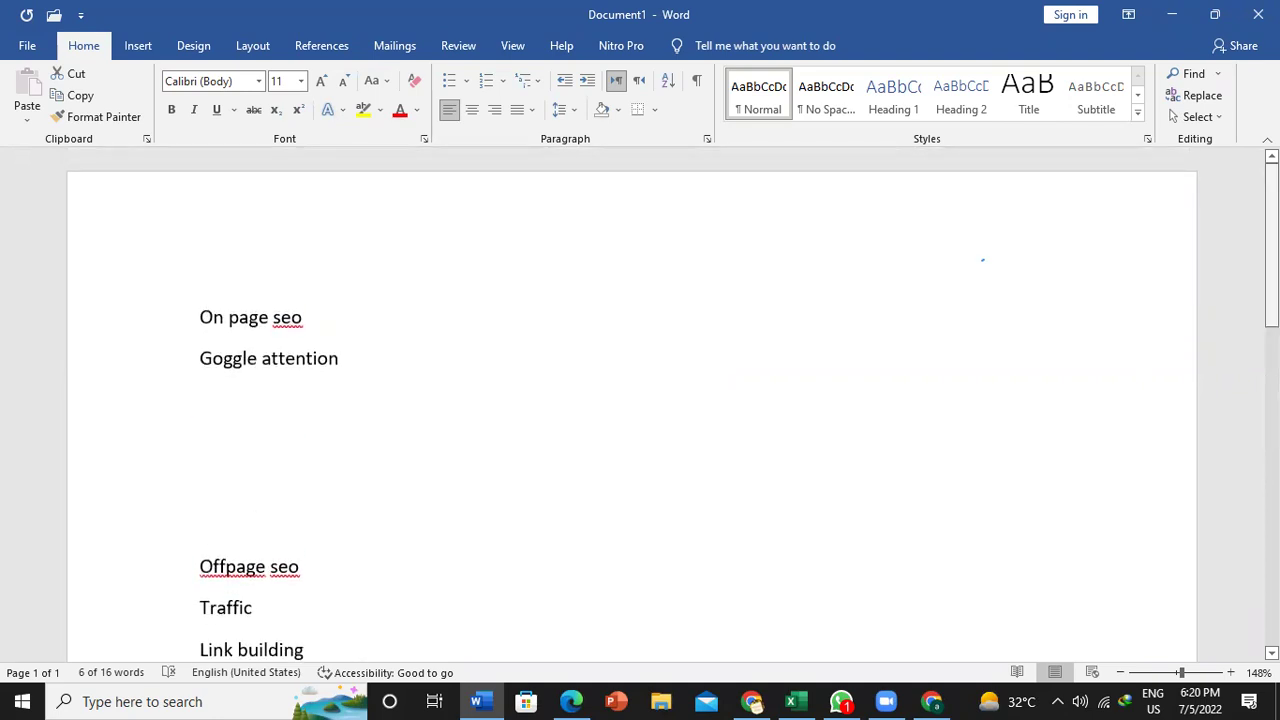
pyautogui.scroll(-5, 632, 400)
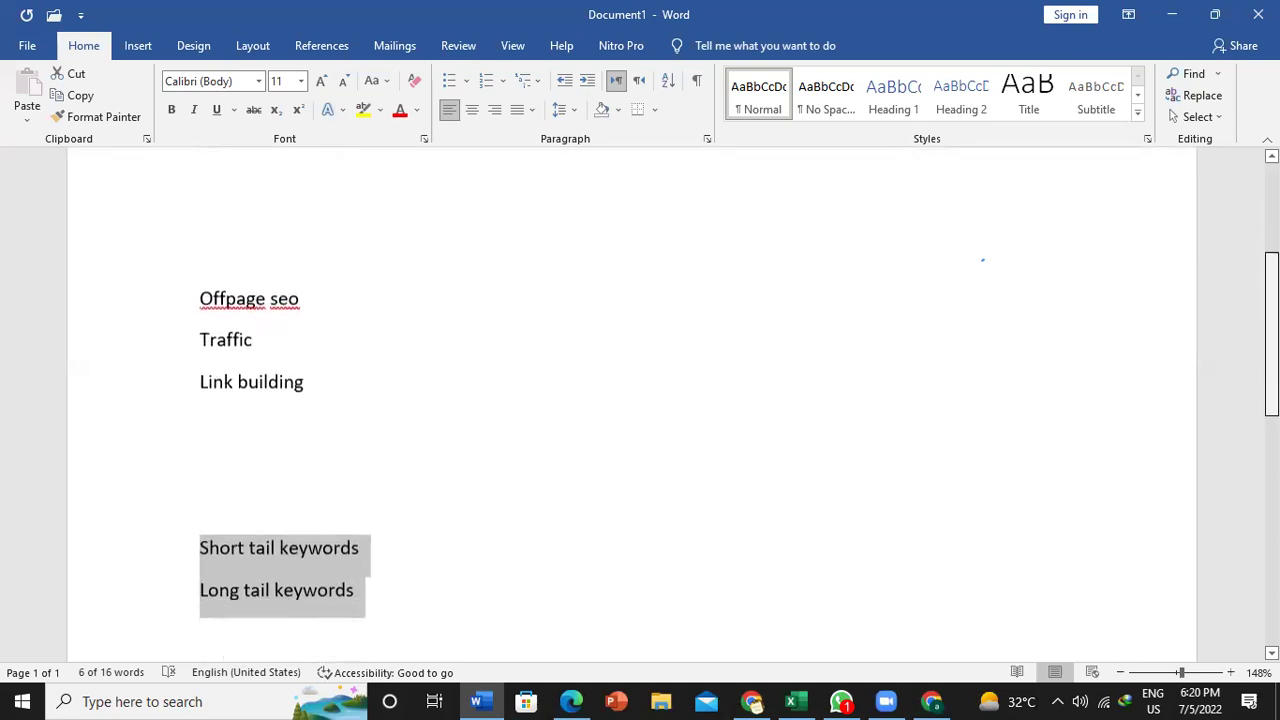
pyautogui.scroll(4, 632, 400)
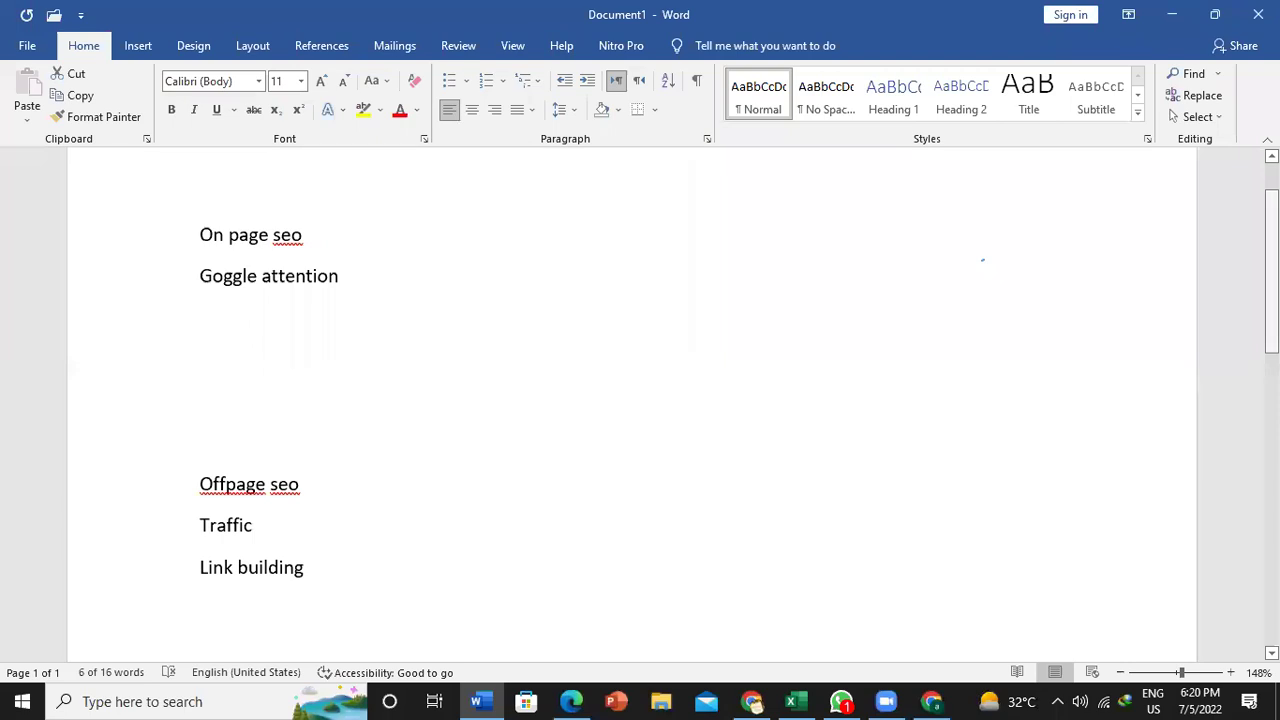
pyautogui.scroll(-4, 632, 400)
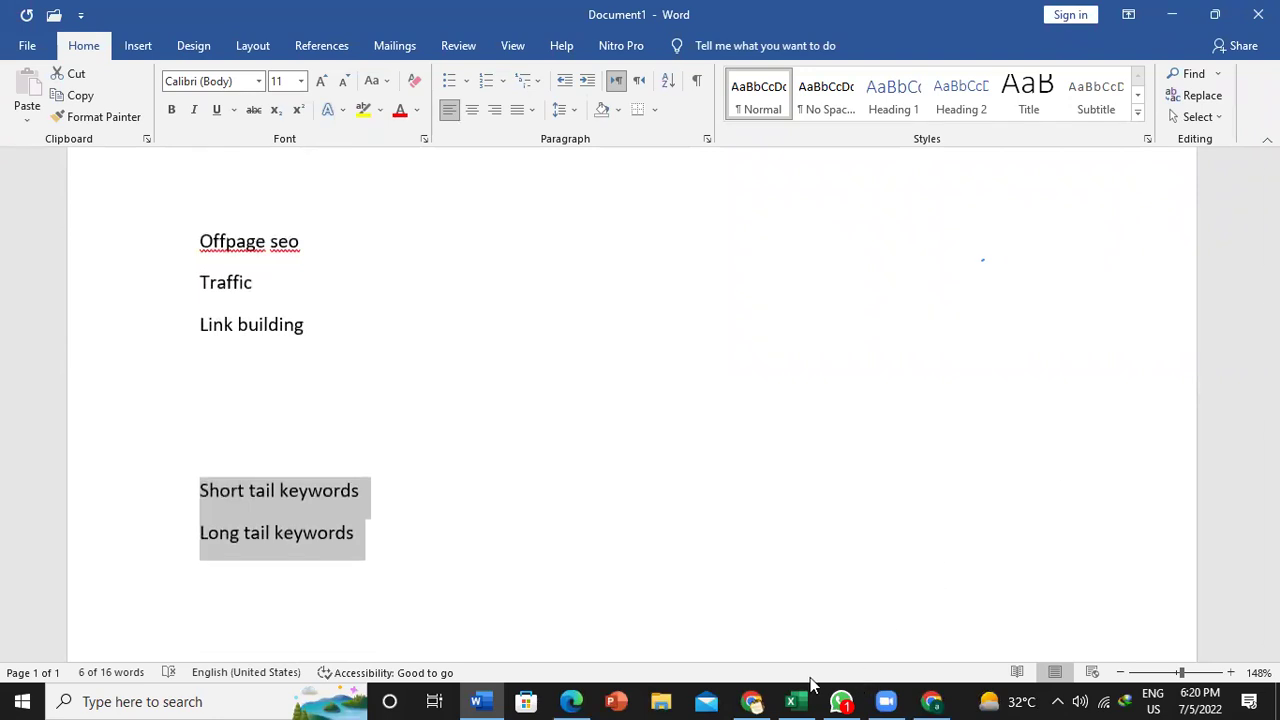
# - Switch to Chrome, enter "handbags" as the new Google query and search for the suggestion "handbags ladies"
pyautogui.moveTo(754, 699)
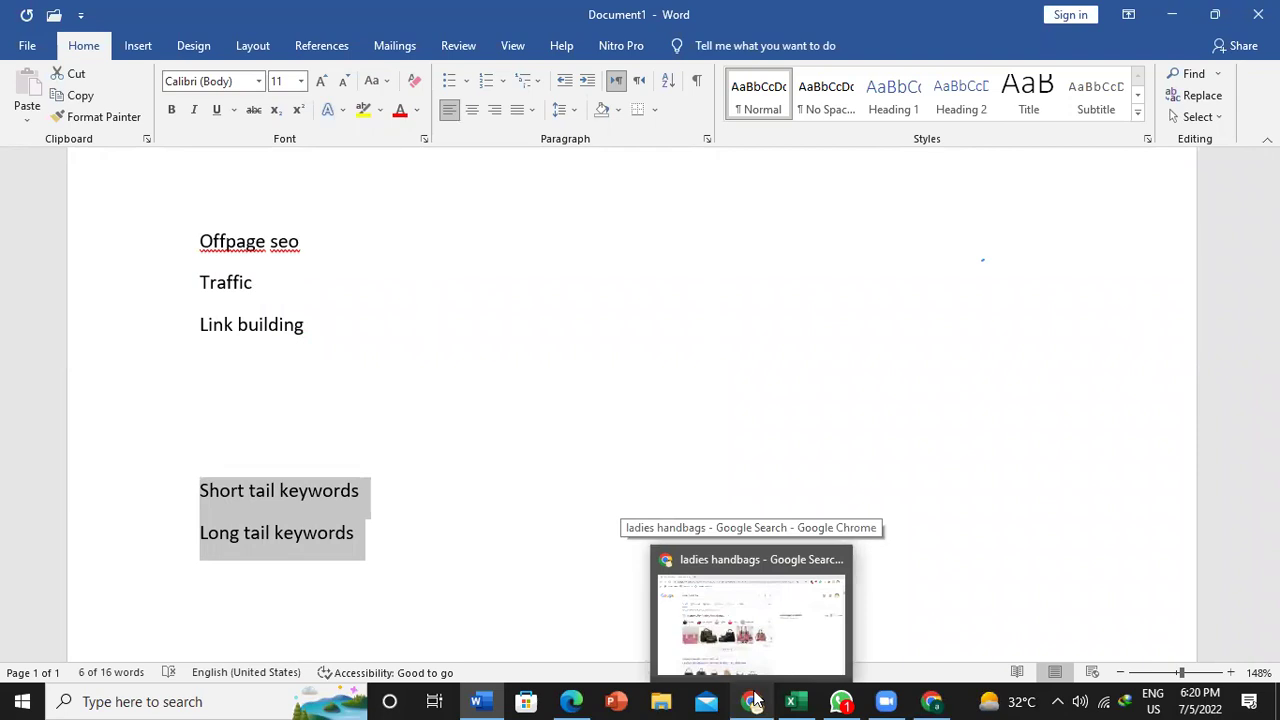
pyautogui.click(726, 636)
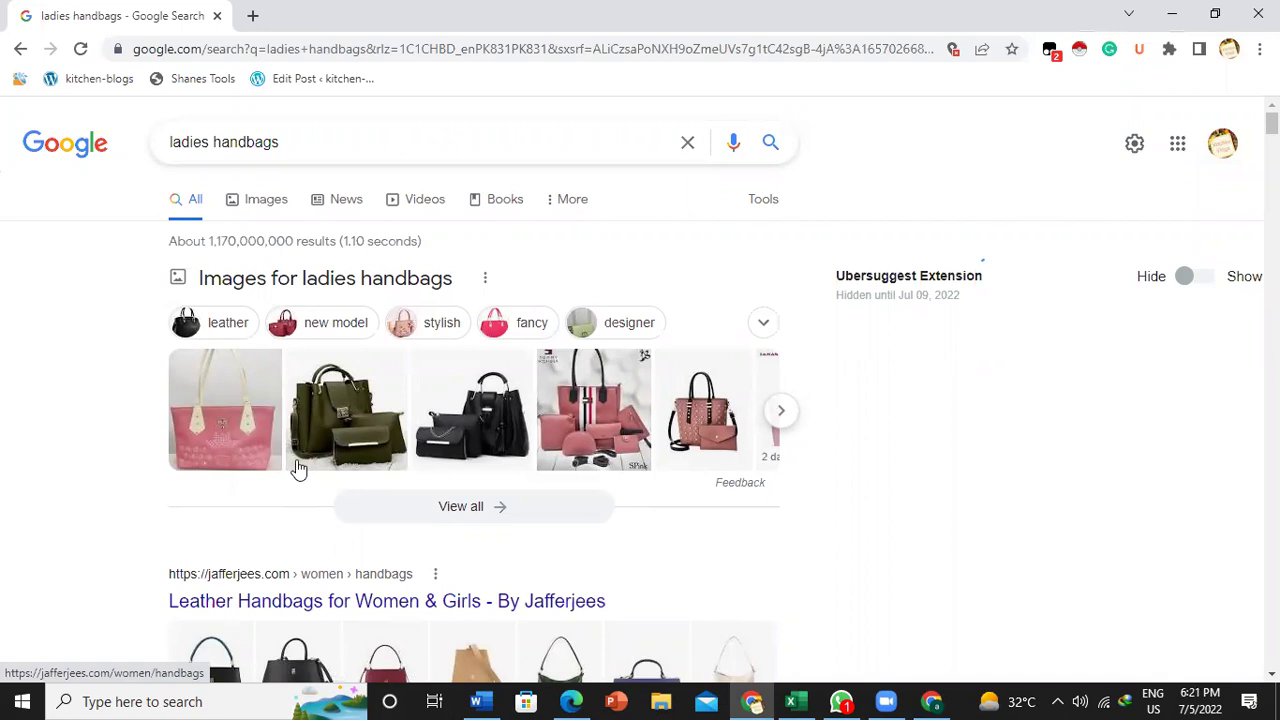
pyautogui.click(282, 143)
pyautogui.press('BackSpace')
pyautogui.press('BackSpace')
pyautogui.press('BackSpace')
pyautogui.press('BackSpace')
pyautogui.press('BackSpace')
pyautogui.press('BackSpace')
pyautogui.press('BackSpace')
pyautogui.press('BackSpace')
pyautogui.press('BackSpace')
pyautogui.press('BackSpace')
pyautogui.press('BackSpace')
pyautogui.press('BackSpace')
pyautogui.press('BackSpace')
pyautogui.press('BackSpace')
pyautogui.press('BackSpace')
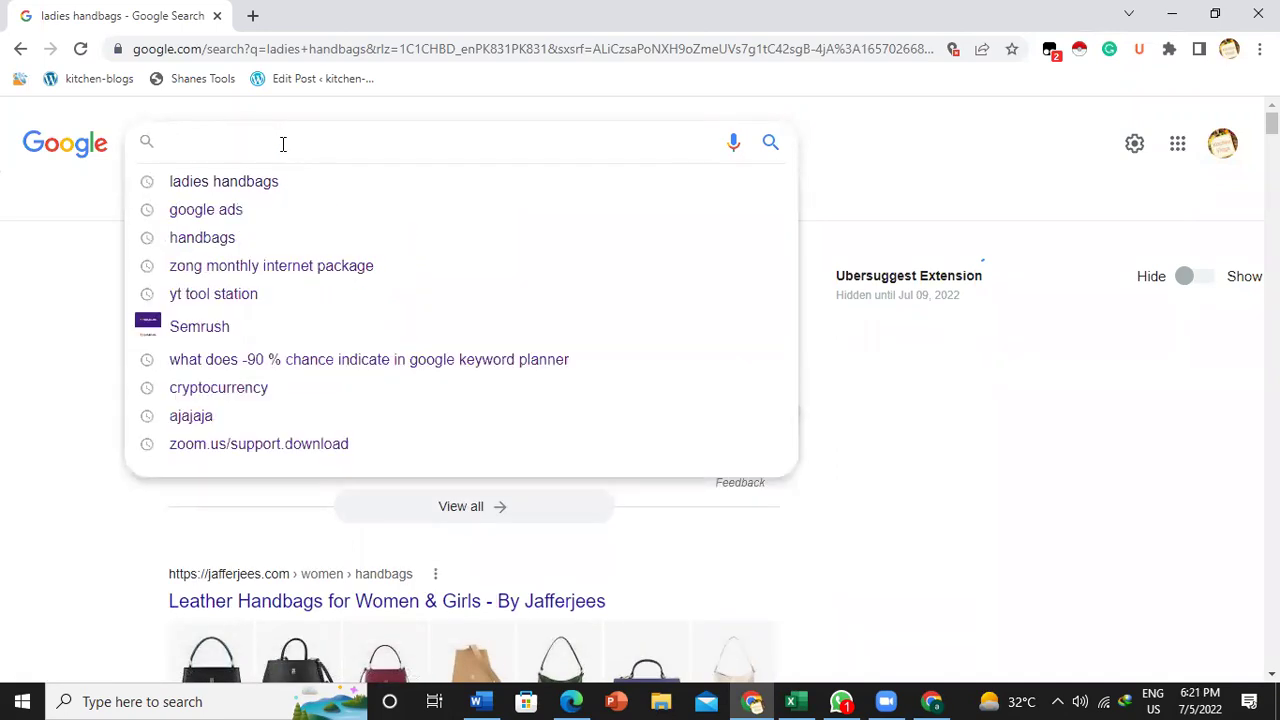
pyautogui.write('handba')
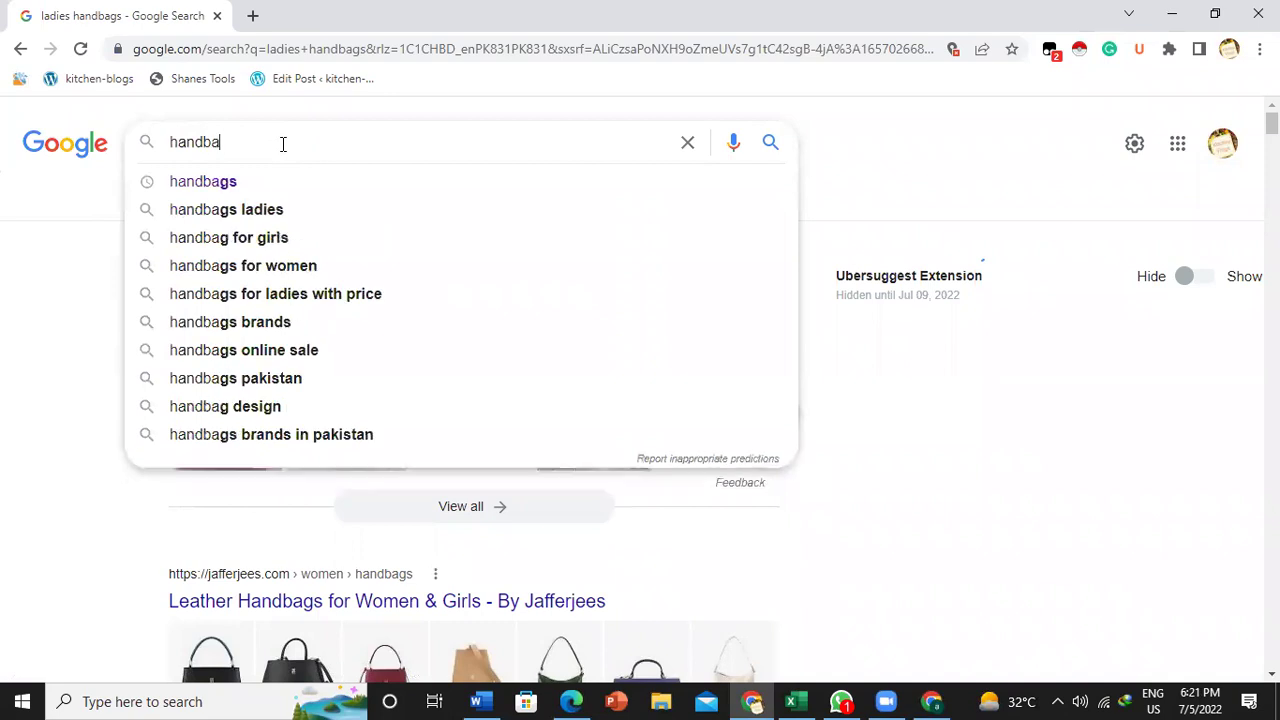
pyautogui.write('gs')
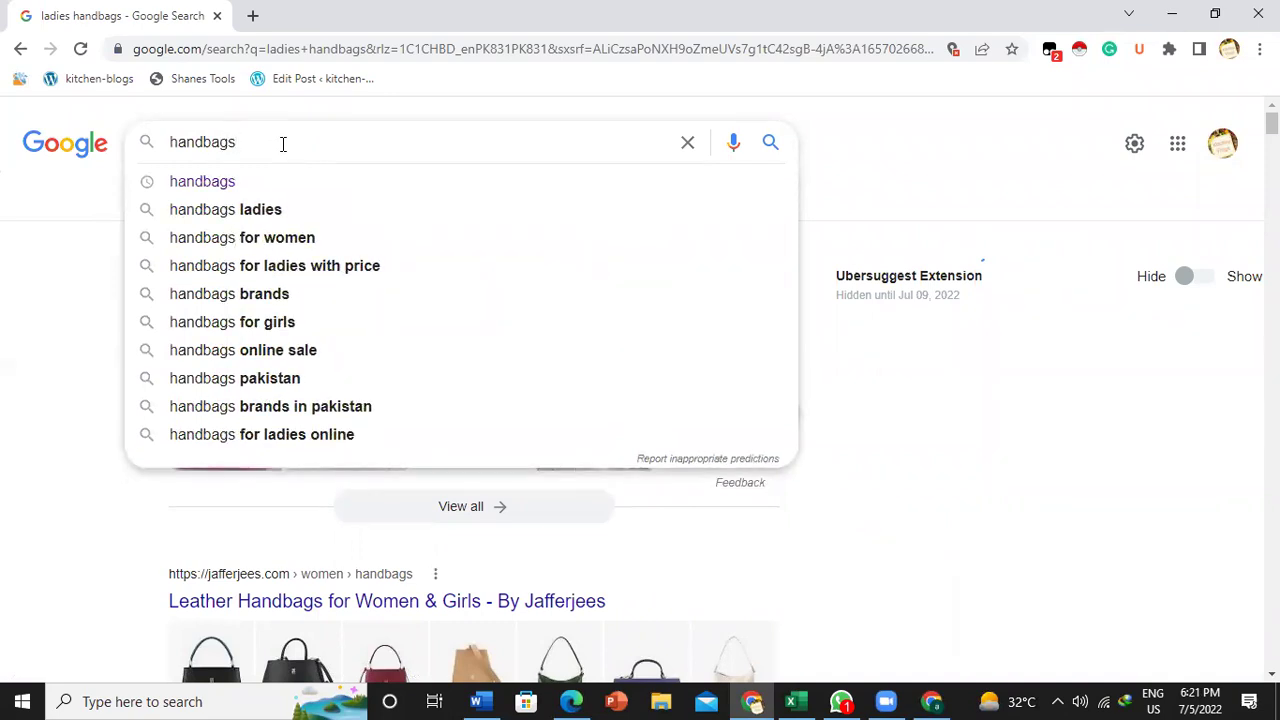
pyautogui.click(279, 210)
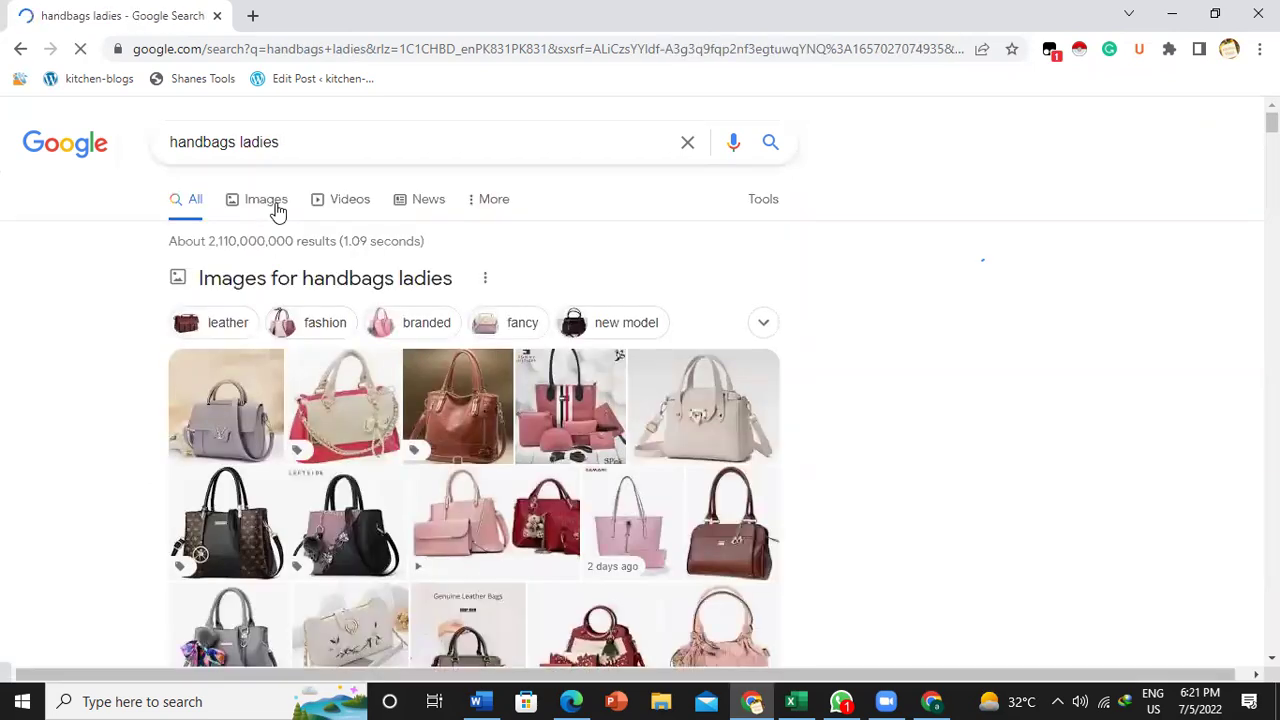
# - Replace the Google query with the long tail example "ladies shoulder handbags under 300" without submitting it
pyautogui.click(289, 143)
pyautogui.press('BackSpace')
pyautogui.press('BackSpace')
pyautogui.press('BackSpace')
pyautogui.press('BackSpace')
pyautogui.press('BackSpace')
pyautogui.press('BackSpace')
pyautogui.press('BackSpace')
pyautogui.press('BackSpace')
pyautogui.press('BackSpace')
pyautogui.press('BackSpace')
pyautogui.press('BackSpace')
pyautogui.press('BackSpace')
pyautogui.press('BackSpace')
pyautogui.press('BackSpace')
pyautogui.press('BackSpace')
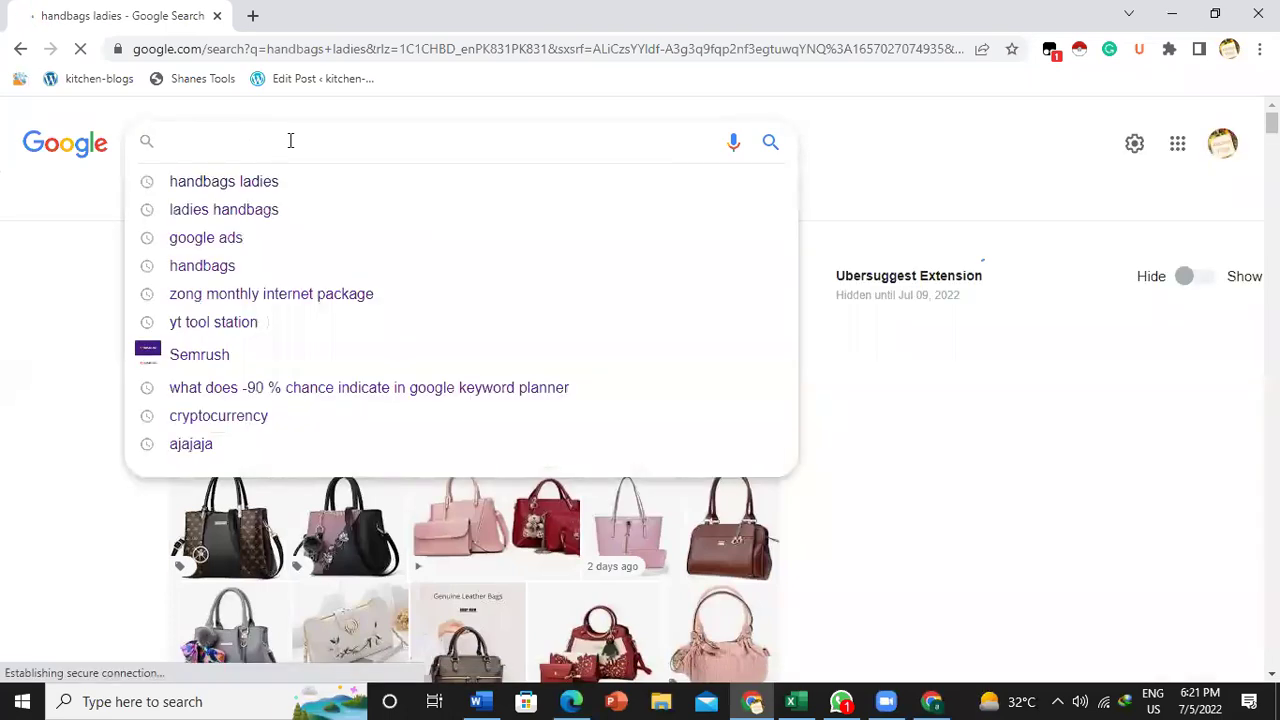
pyautogui.write('la')
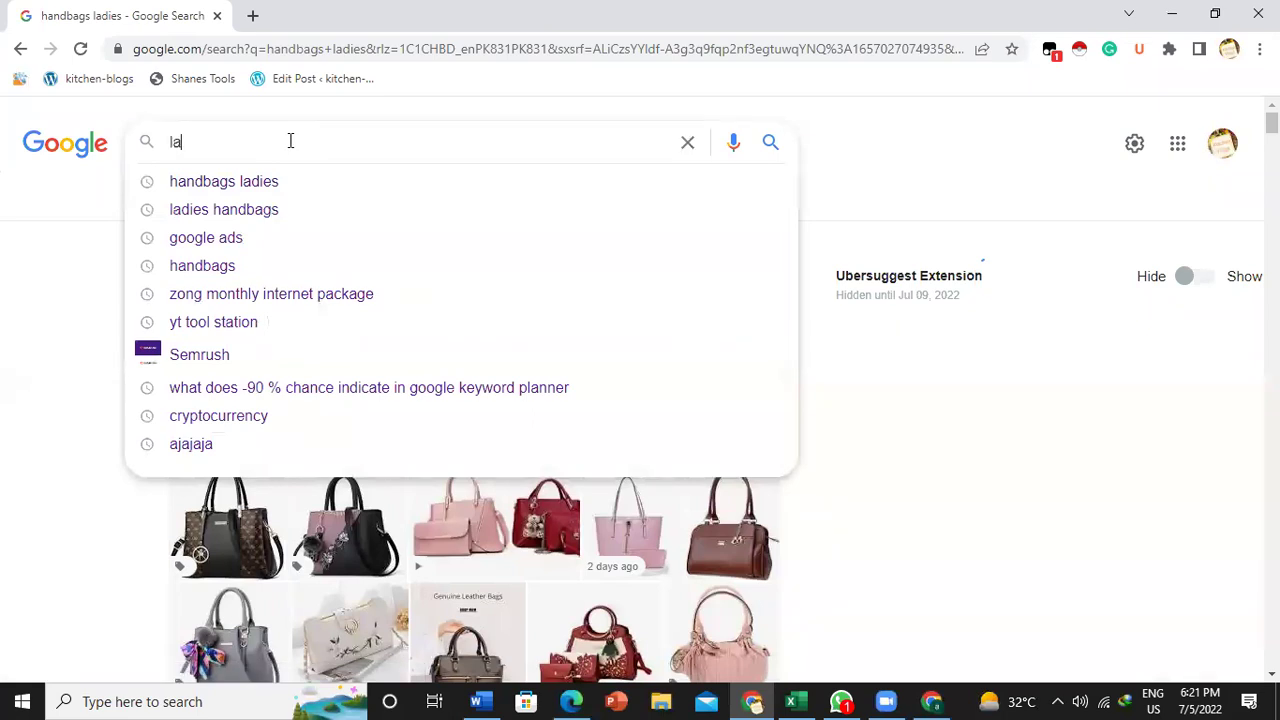
pyautogui.write('dies shiulder')
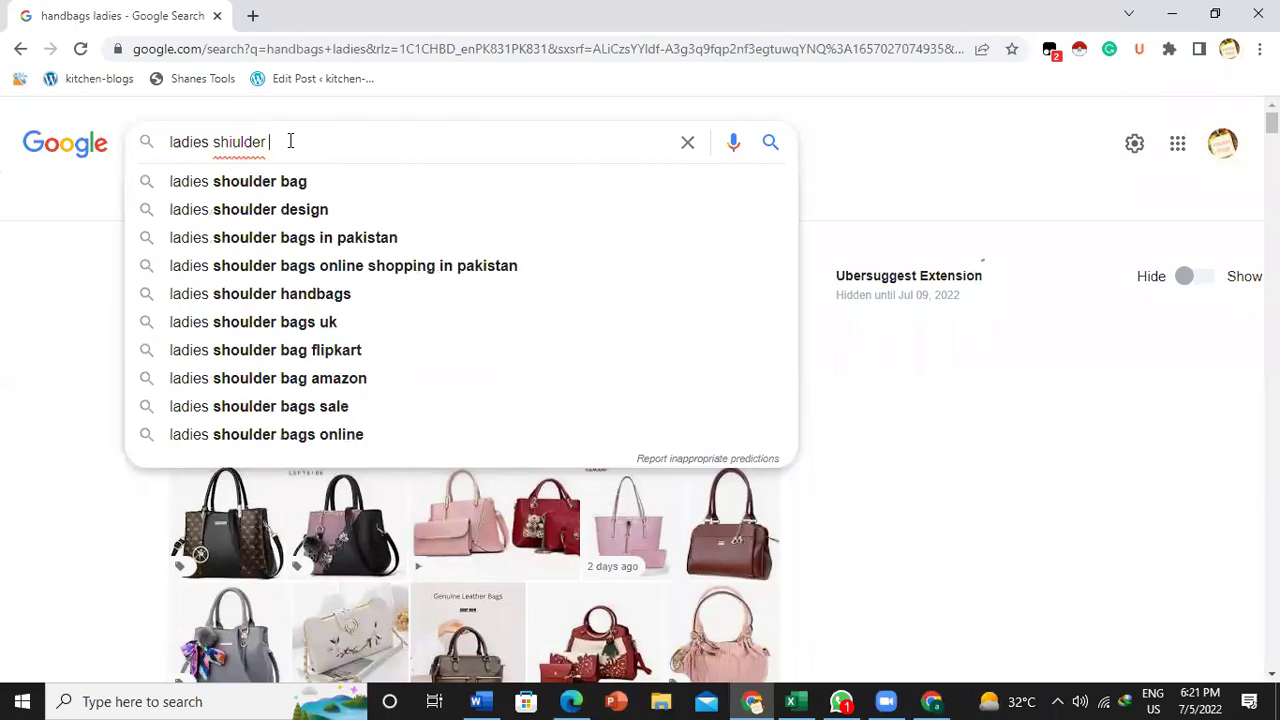
pyautogui.press('BackSpace')
pyautogui.press('BackSpace')
pyautogui.press('BackSpace')
pyautogui.press('BackSpace')
pyautogui.press('BackSpace')
pyautogui.press('BackSpace')
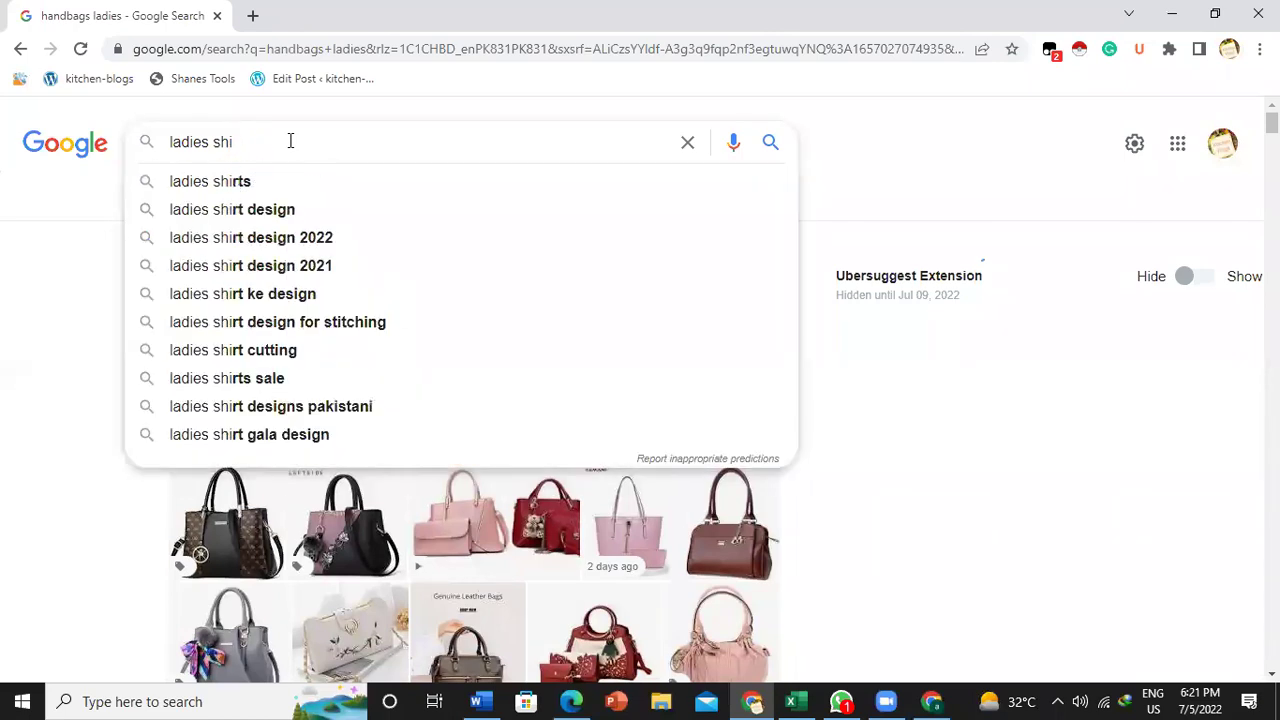
pyautogui.write('oulde')
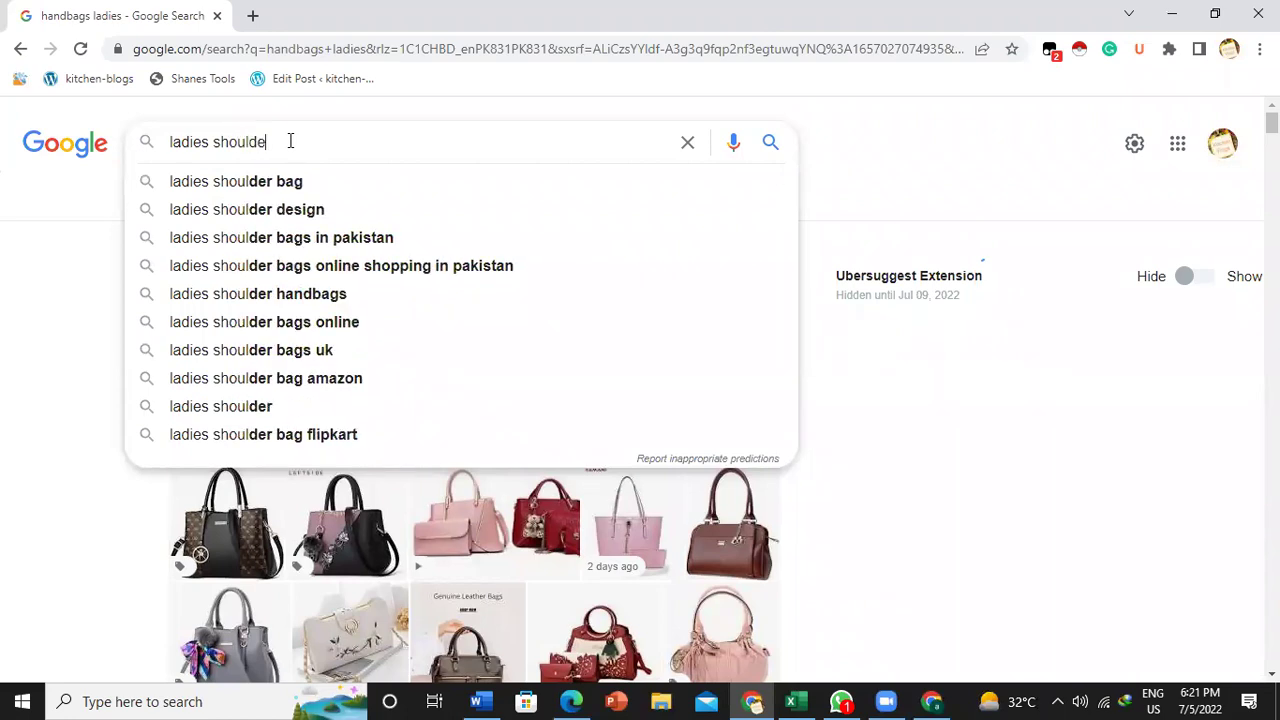
pyautogui.write('r han')
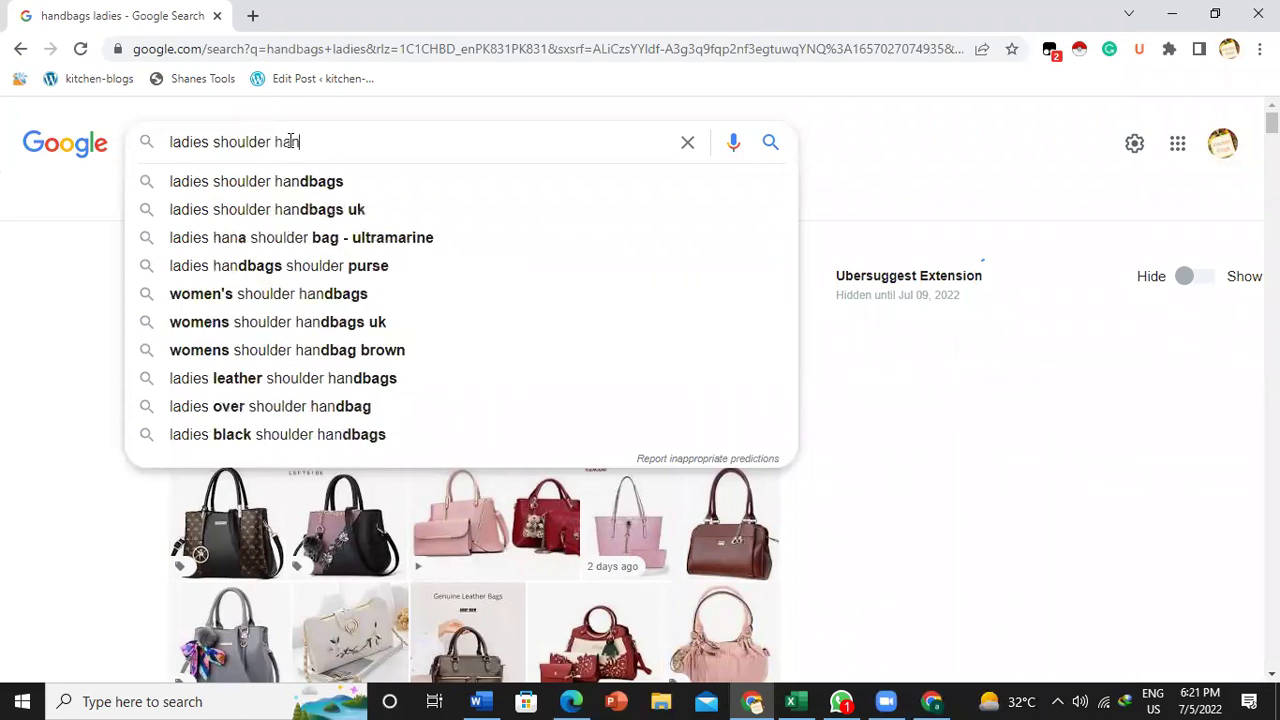
pyautogui.write('dbys')
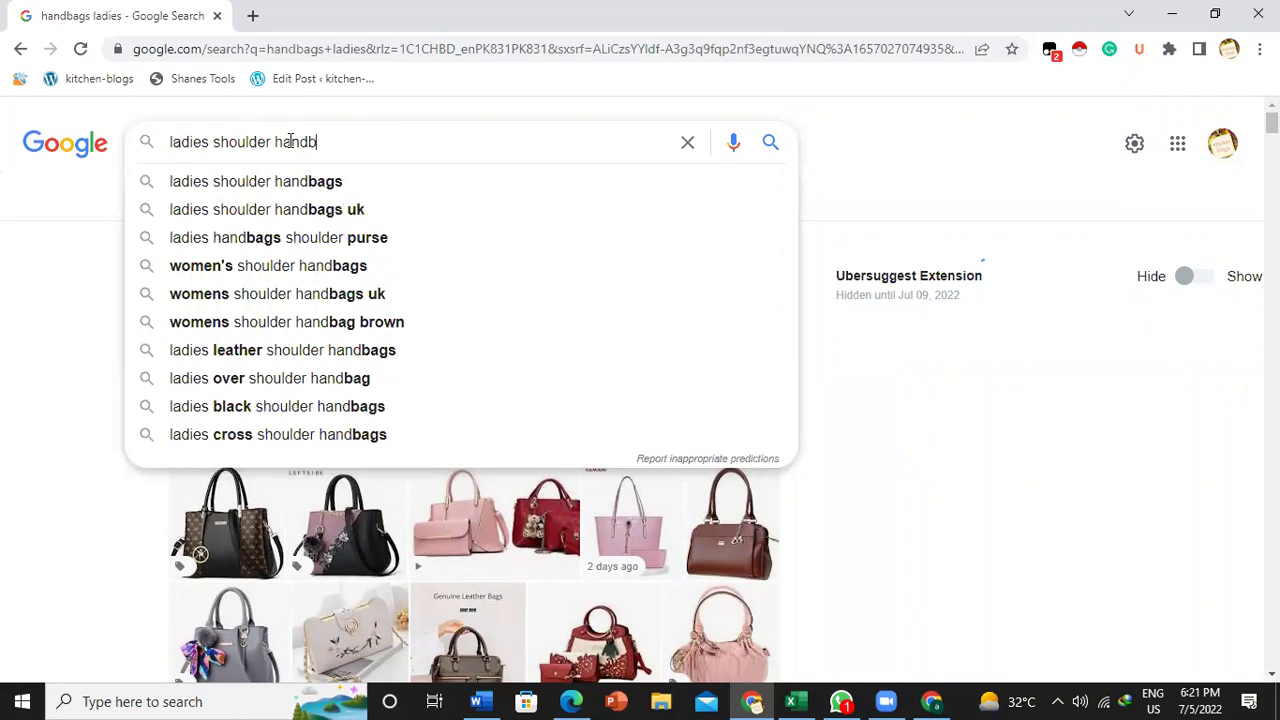
pyautogui.press('BackSpace')
pyautogui.press('BackSpace')
pyautogui.press('BackSpace')
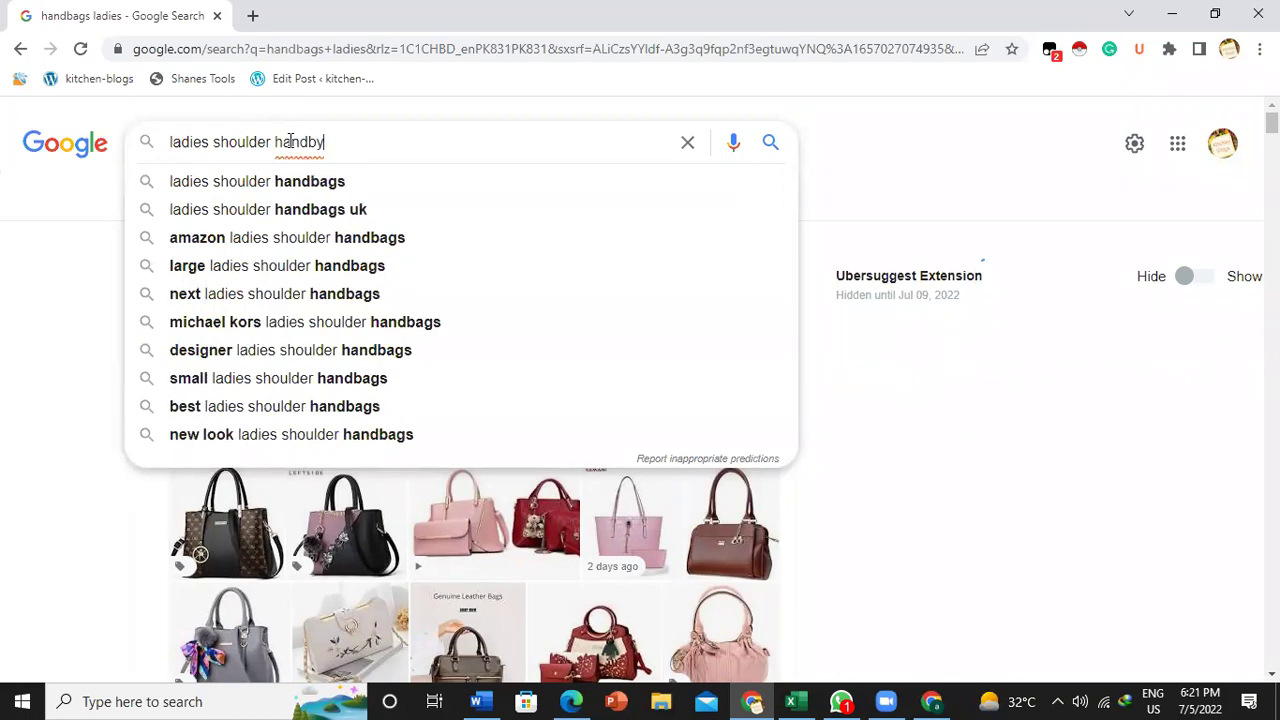
pyautogui.write('ags uk')
pyautogui.press('BackSpace')
pyautogui.write('ned')
pyautogui.press('BackSpace')
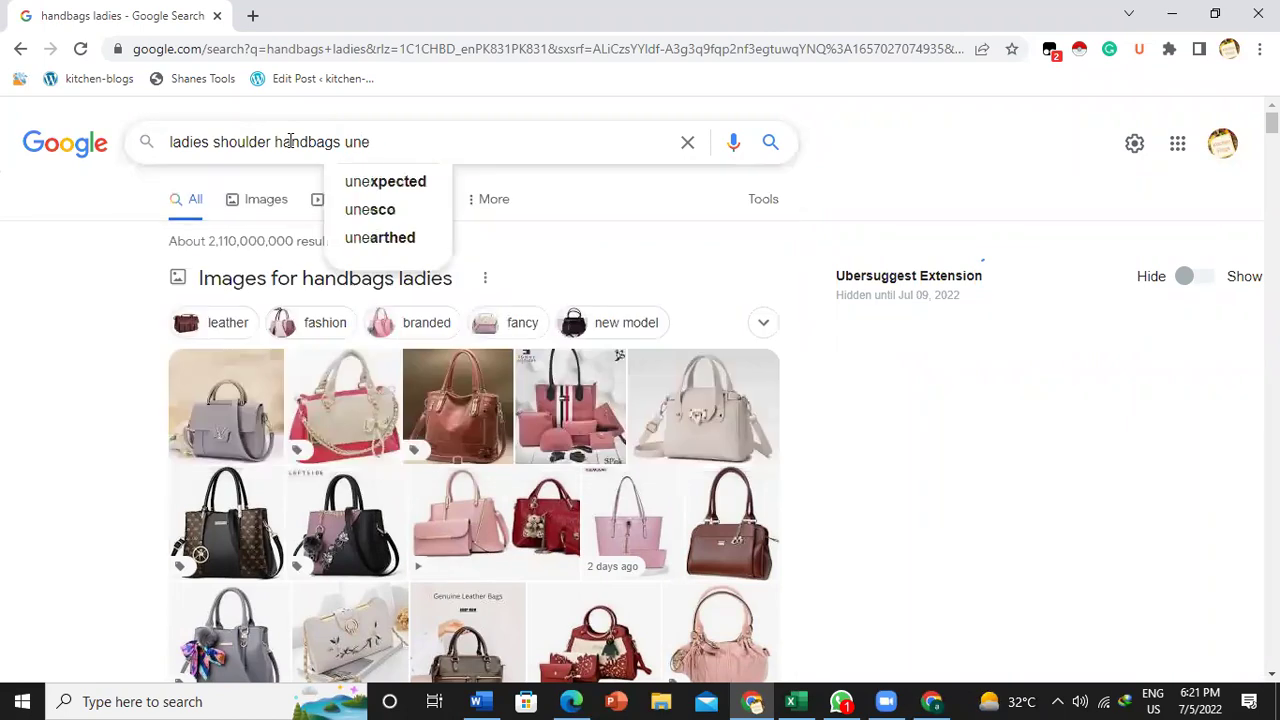
pyautogui.press('BackSpace')
pyautogui.write('der 300')
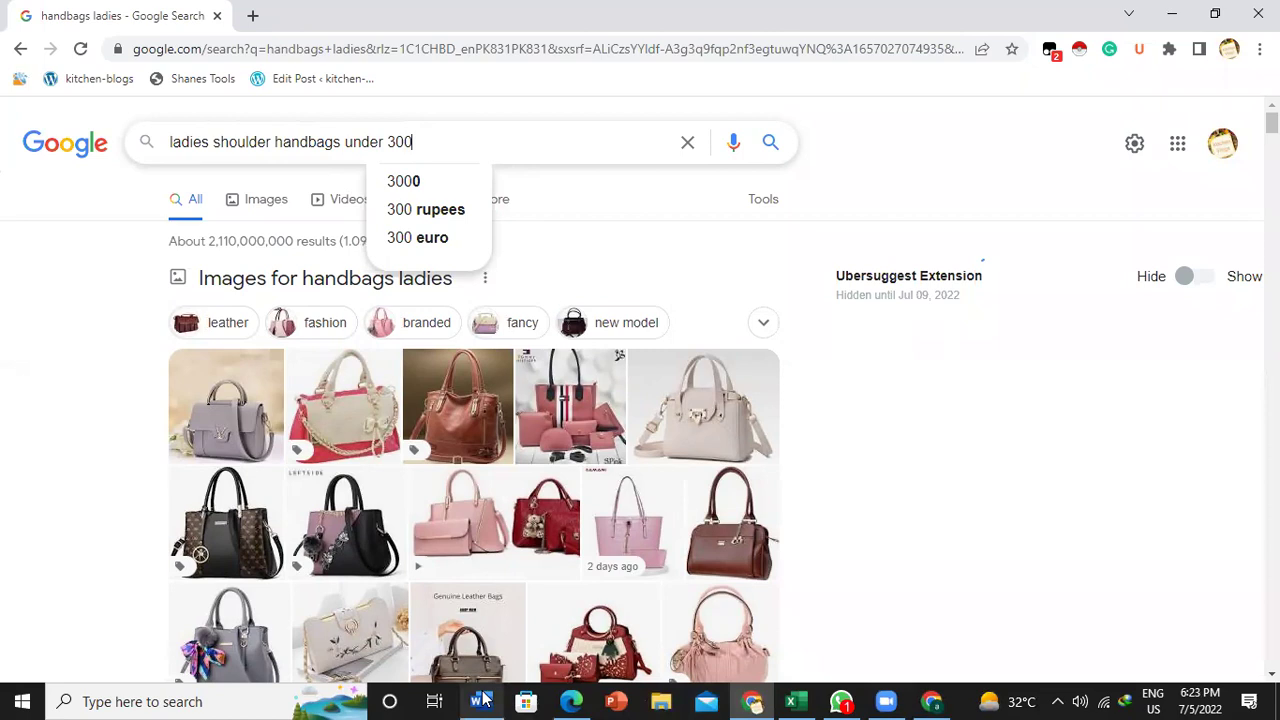
# - Switch to Word and add the line "Nature" directly below "Long tail keywords"
pyautogui.moveTo(489, 699)
pyautogui.click(517, 552)
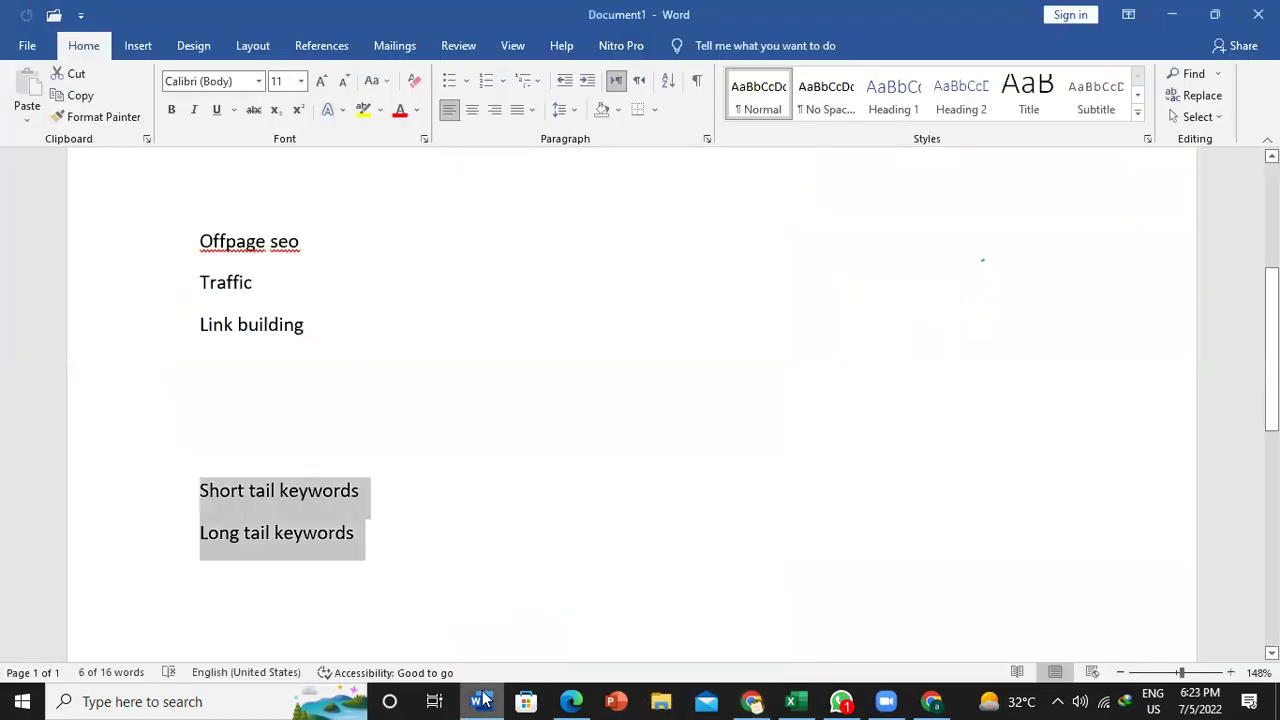
pyautogui.click(395, 549)
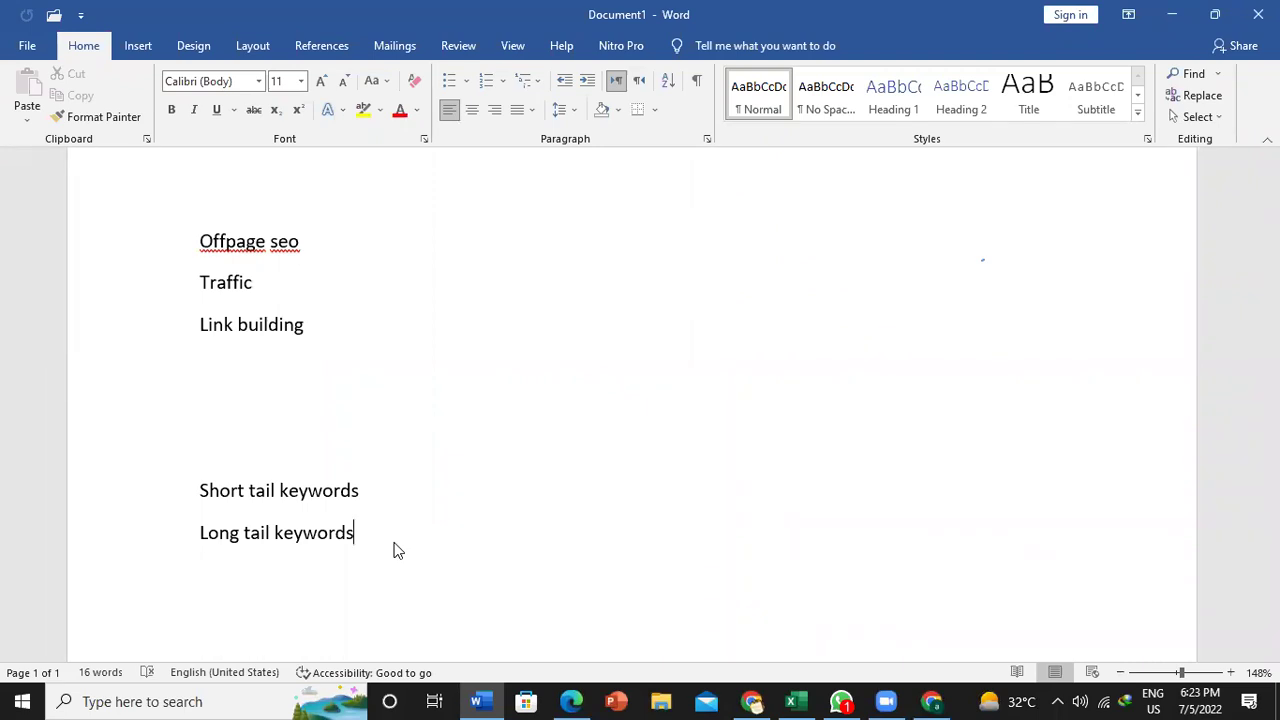
pyautogui.press('Return')
pyautogui.write('informa')
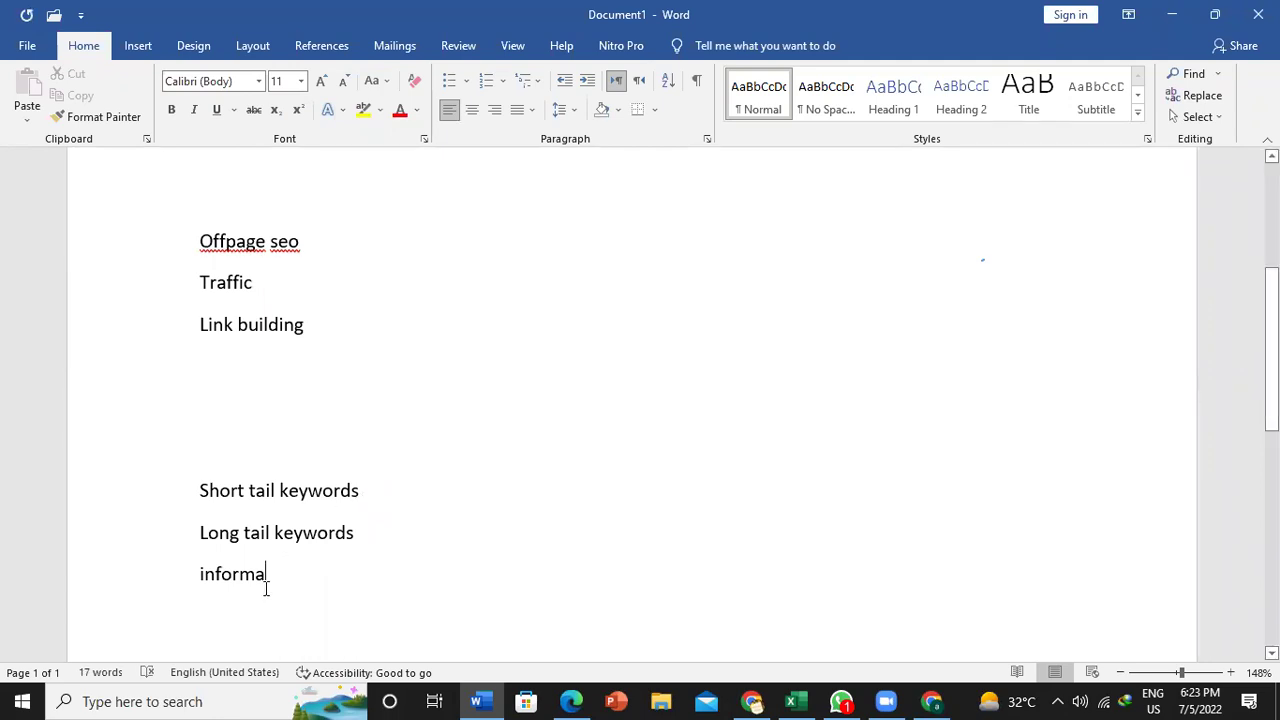
pyautogui.press('BackSpace')
pyautogui.press('BackSpace')
pyautogui.press('BackSpace')
pyautogui.press('BackSpace')
pyautogui.press('BackSpace')
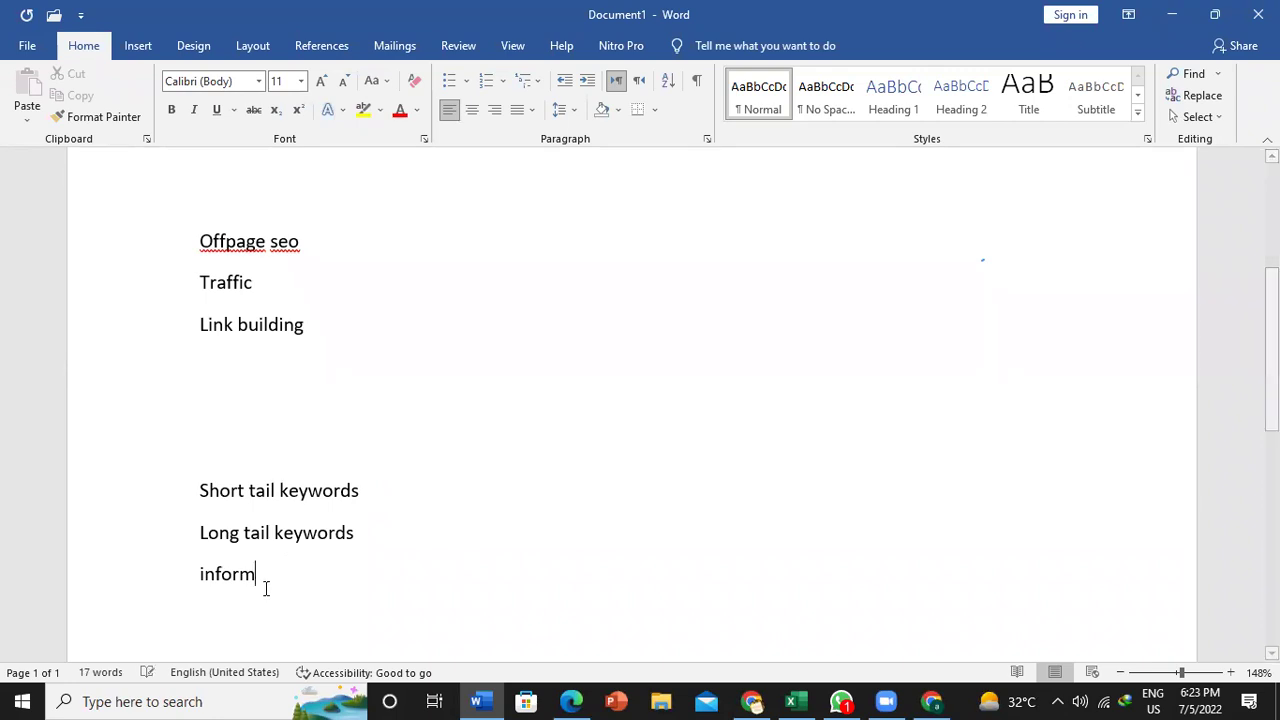
pyautogui.press('BackSpace')
pyautogui.press('BackSpace')
pyautogui.write('na')
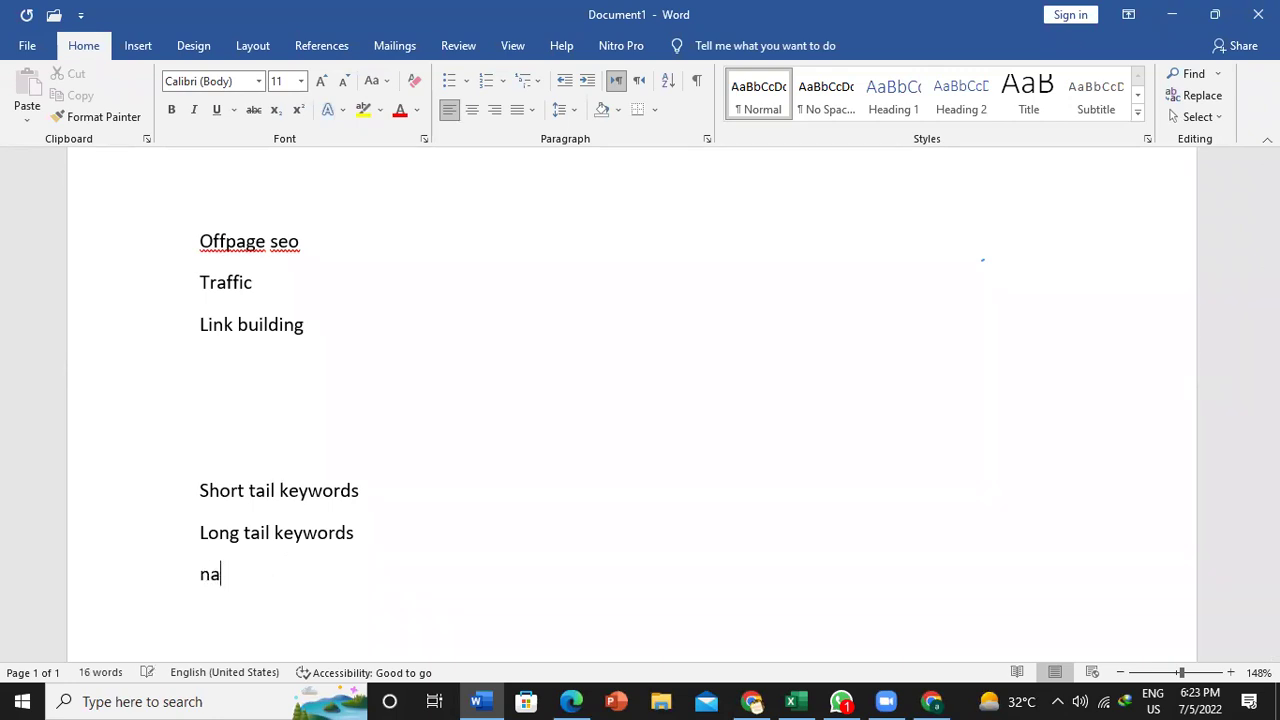
pyautogui.write('ture')
# - Add the lines "Informational keywords" and "Commercial keywords" below "Nature"
pyautogui.press('Return')
pyautogui.write('informational keywords')
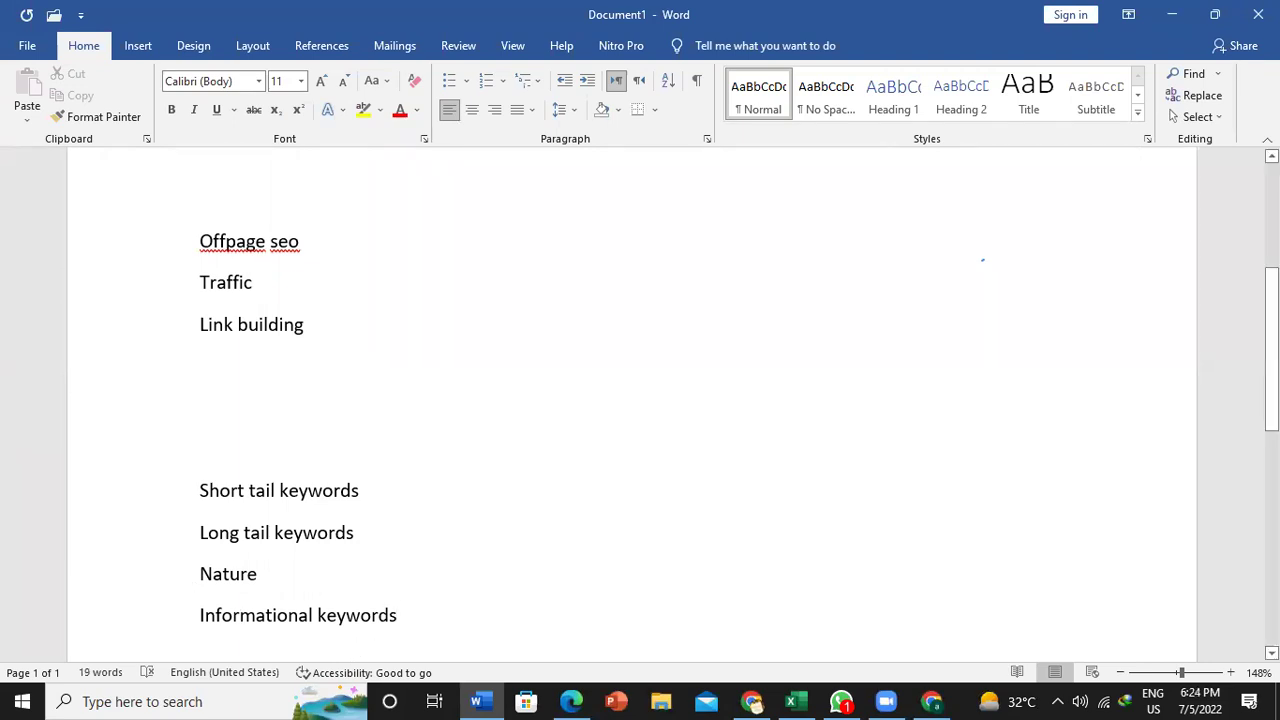
pyautogui.press('Return')
pyautogui.write('commercial keywords')
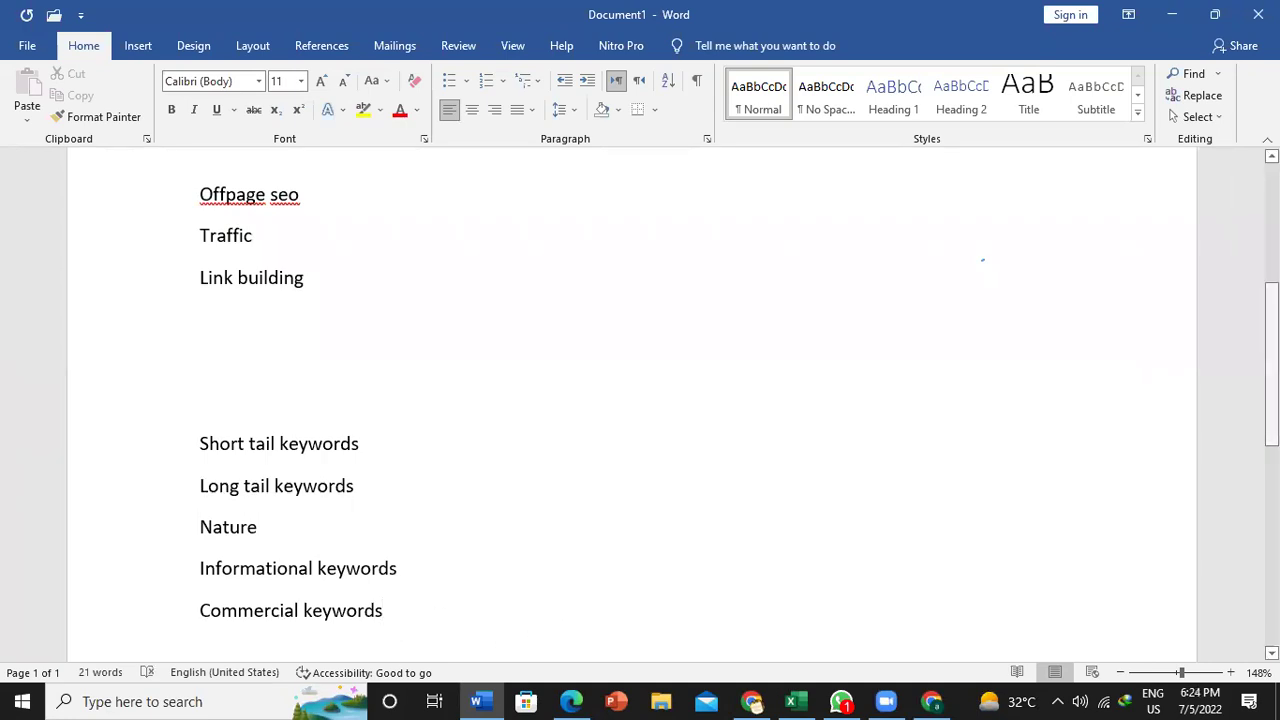
# - Review the SEO notes and highlight the "Long tail keywords" line
pyautogui.scroll(1, 640, 400)
pyautogui.scroll(-3, 640, 400)
pyautogui.scroll(-2, 982, 260)
pyautogui.scroll(5, 982, 260)
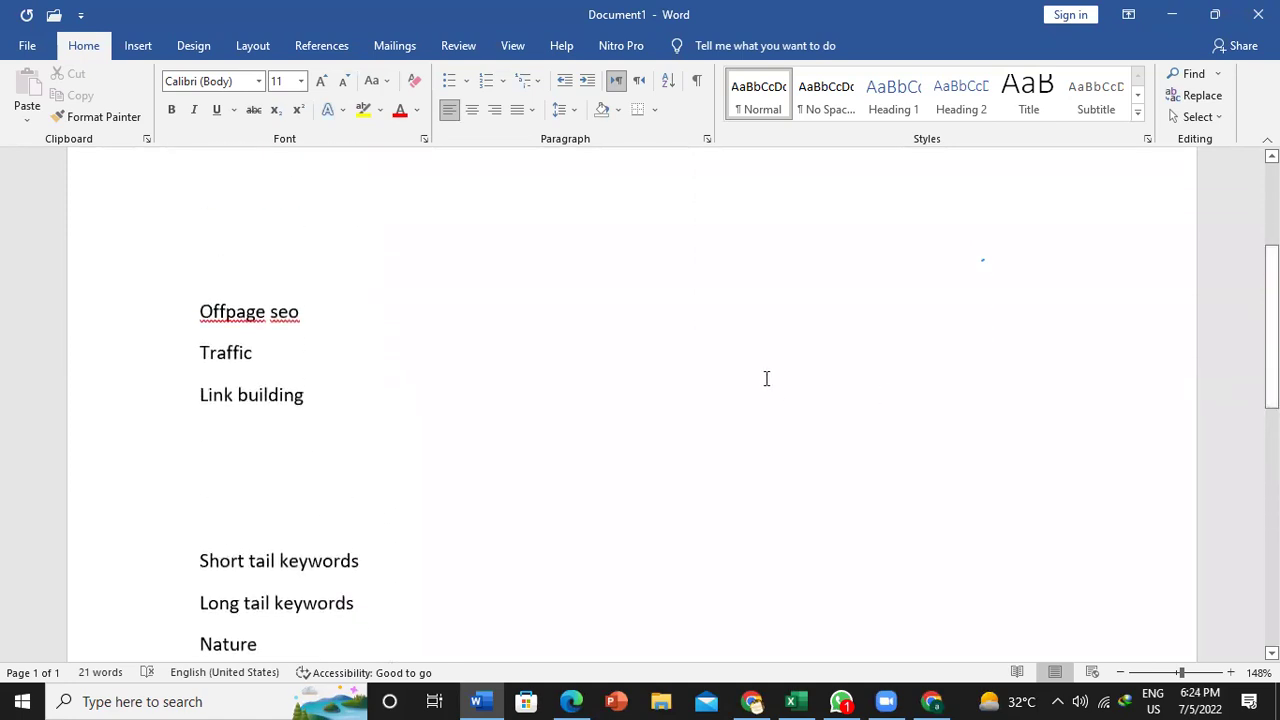
pyautogui.scroll(1, 640, 400)
pyautogui.scroll(-2, 640, 400)
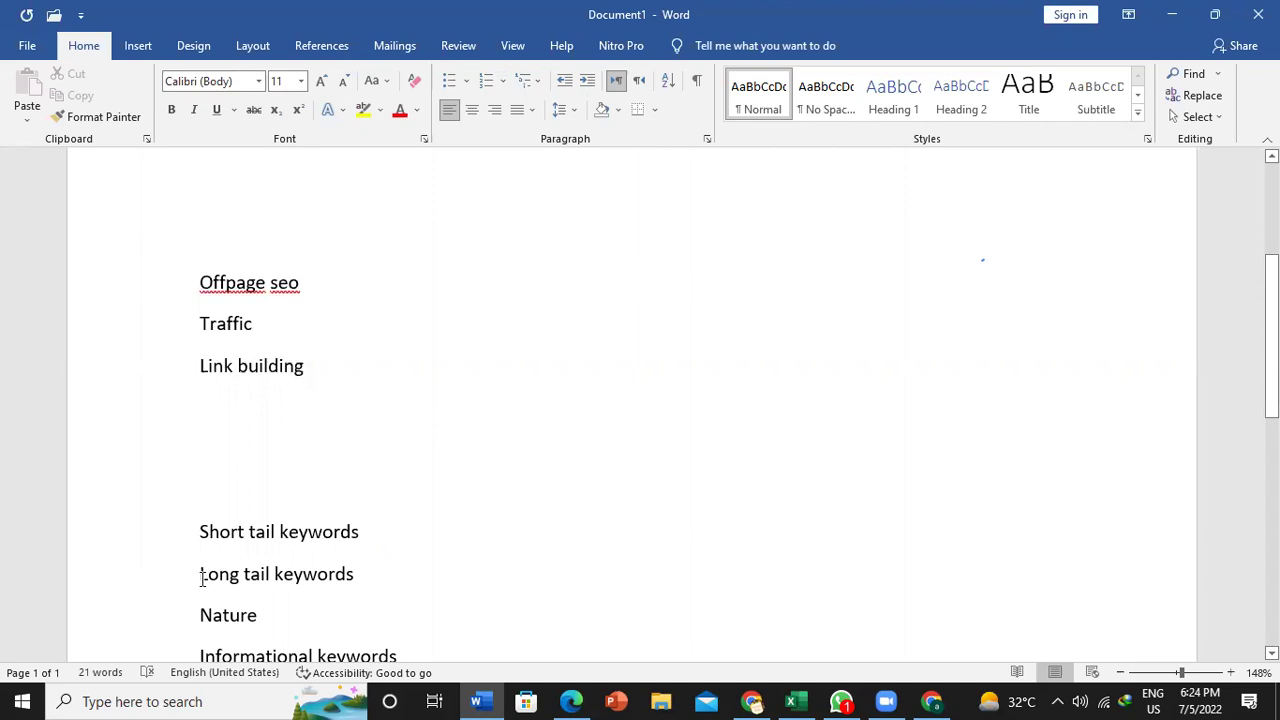
pyautogui.moveTo(374, 571); pyautogui.dragTo(187, 574)
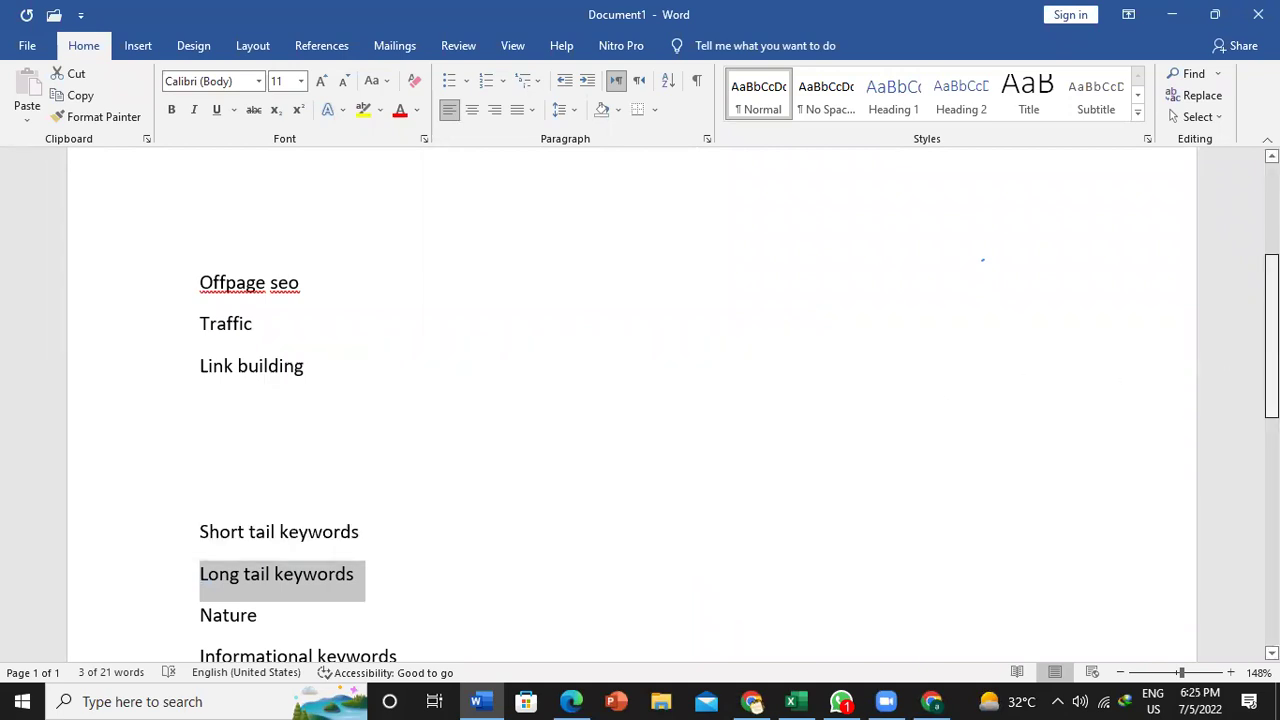
# - Insert a blank line between "Nature" and "Informational keywords"
pyautogui.scroll(-3, 739, 458)
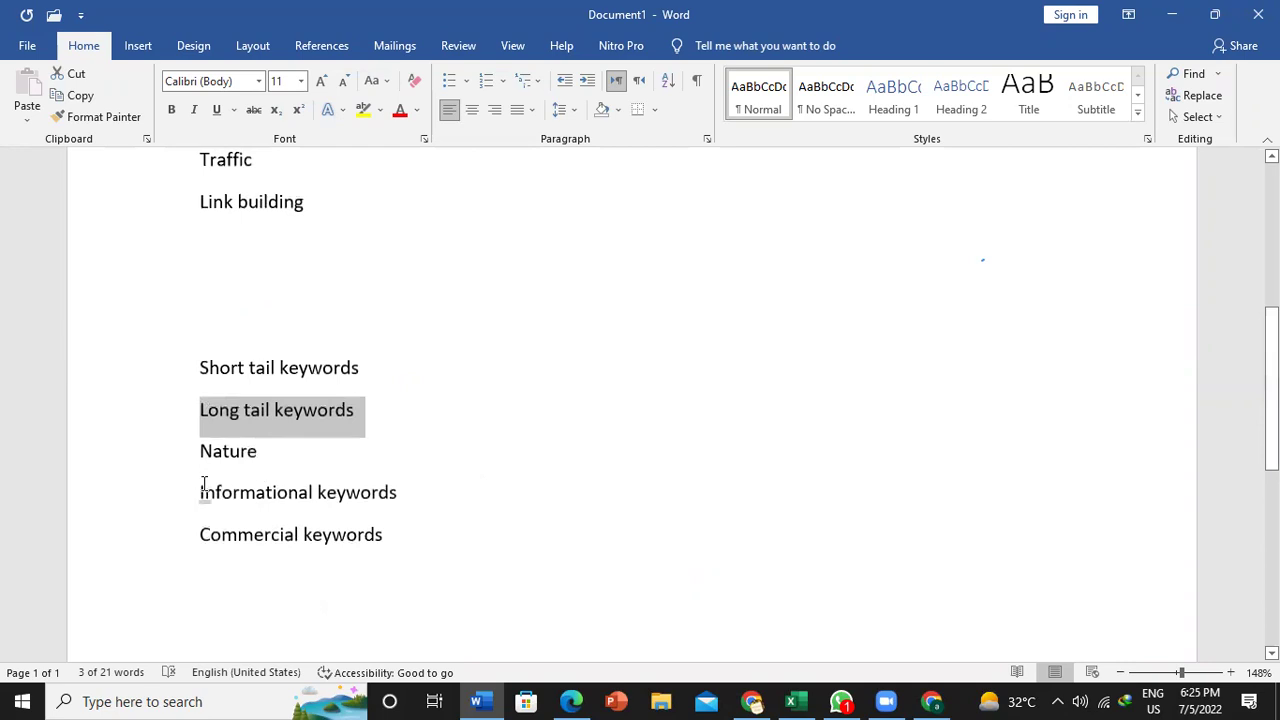
pyautogui.click(200, 491)
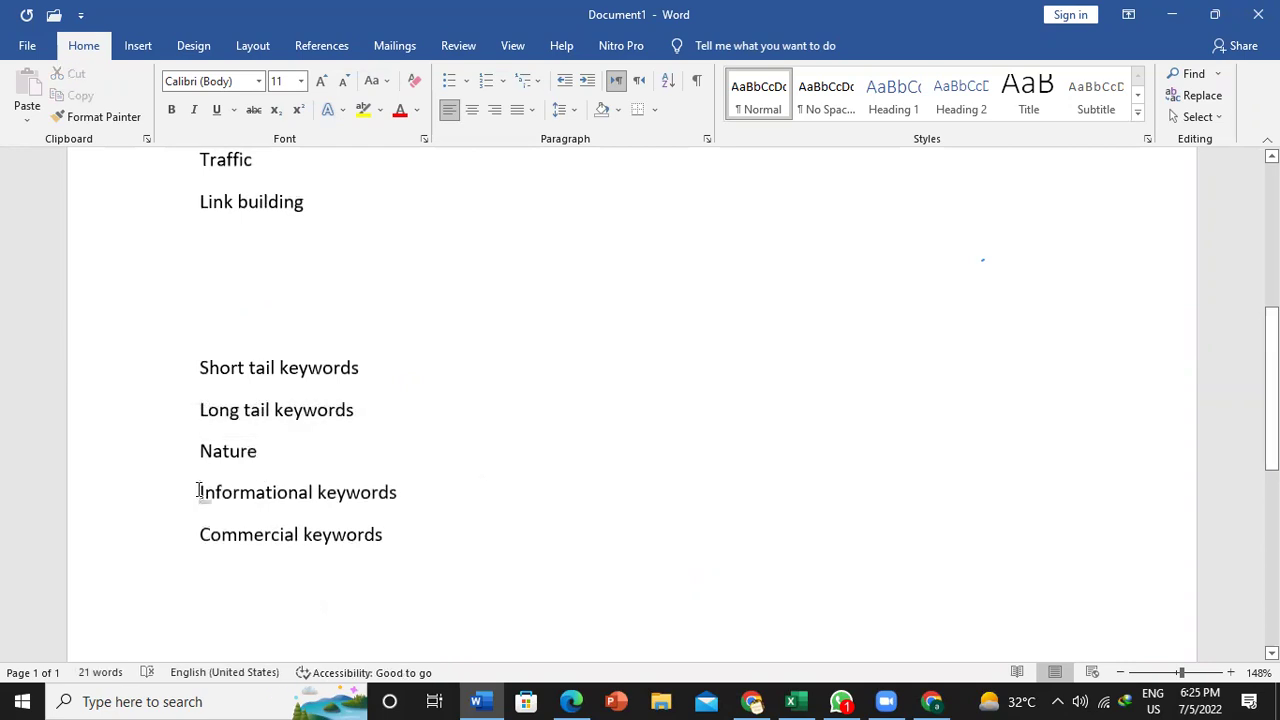
pyautogui.press('Return')
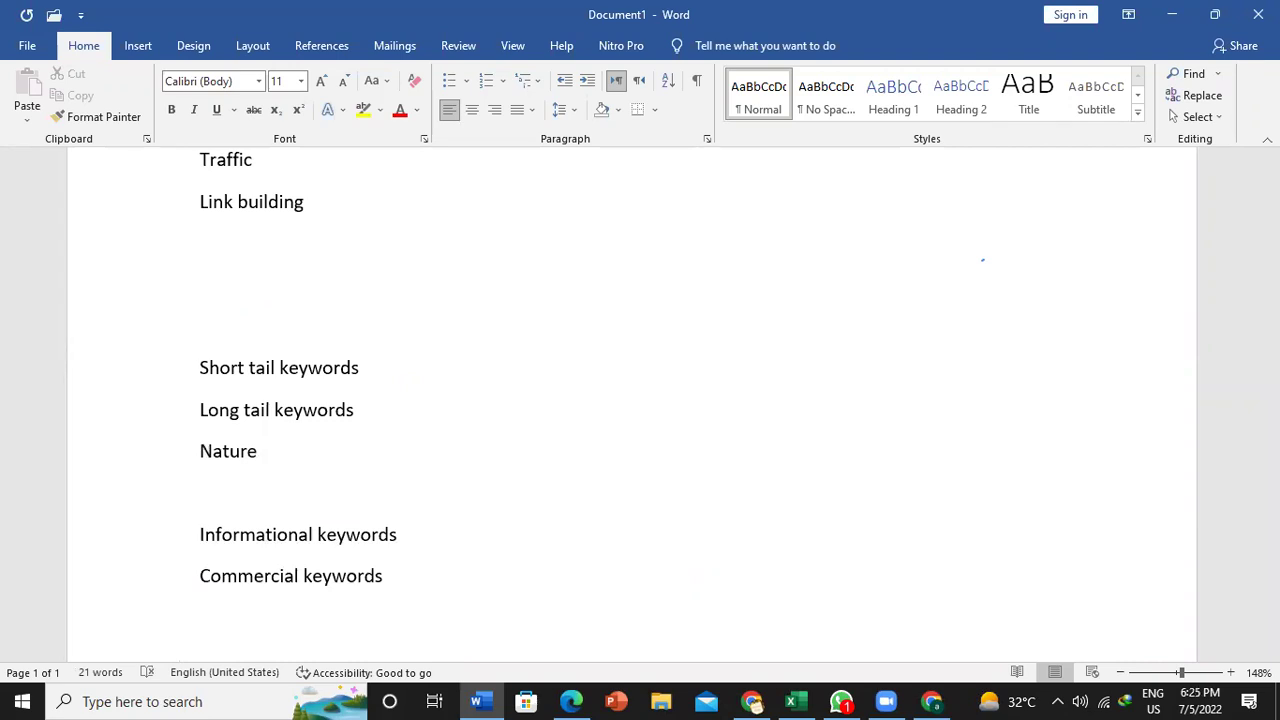
# - Highlight the "Informational keywords" line and the "Commercial keywords" line one after the other
pyautogui.moveTo(398, 535); pyautogui.dragTo(177, 535)
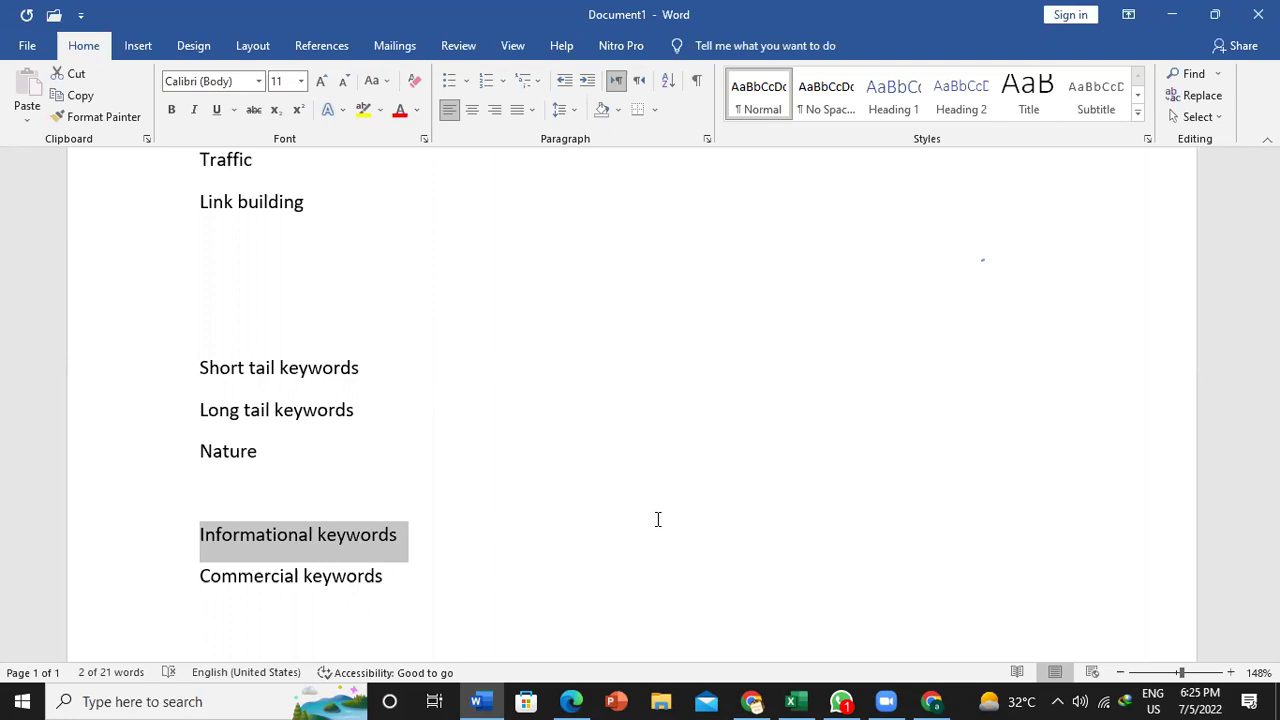
pyautogui.click(385, 580)
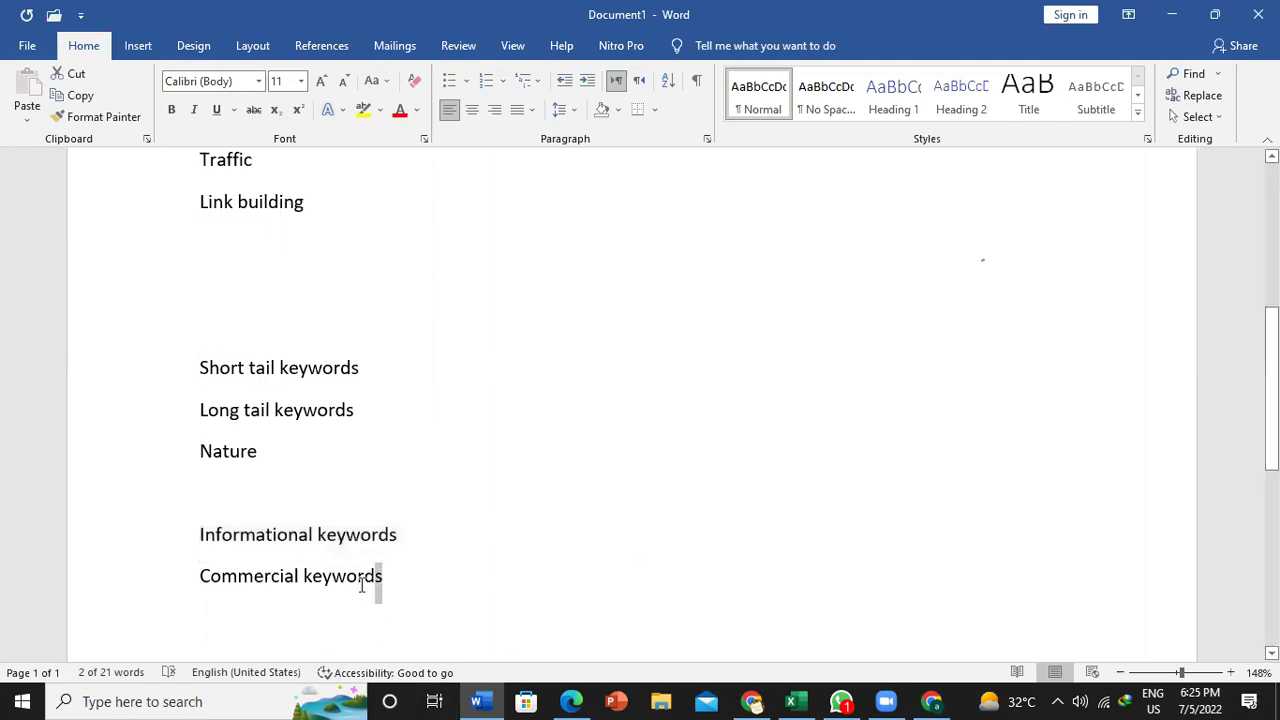
pyautogui.moveTo(362, 586); pyautogui.dragTo(195, 580)
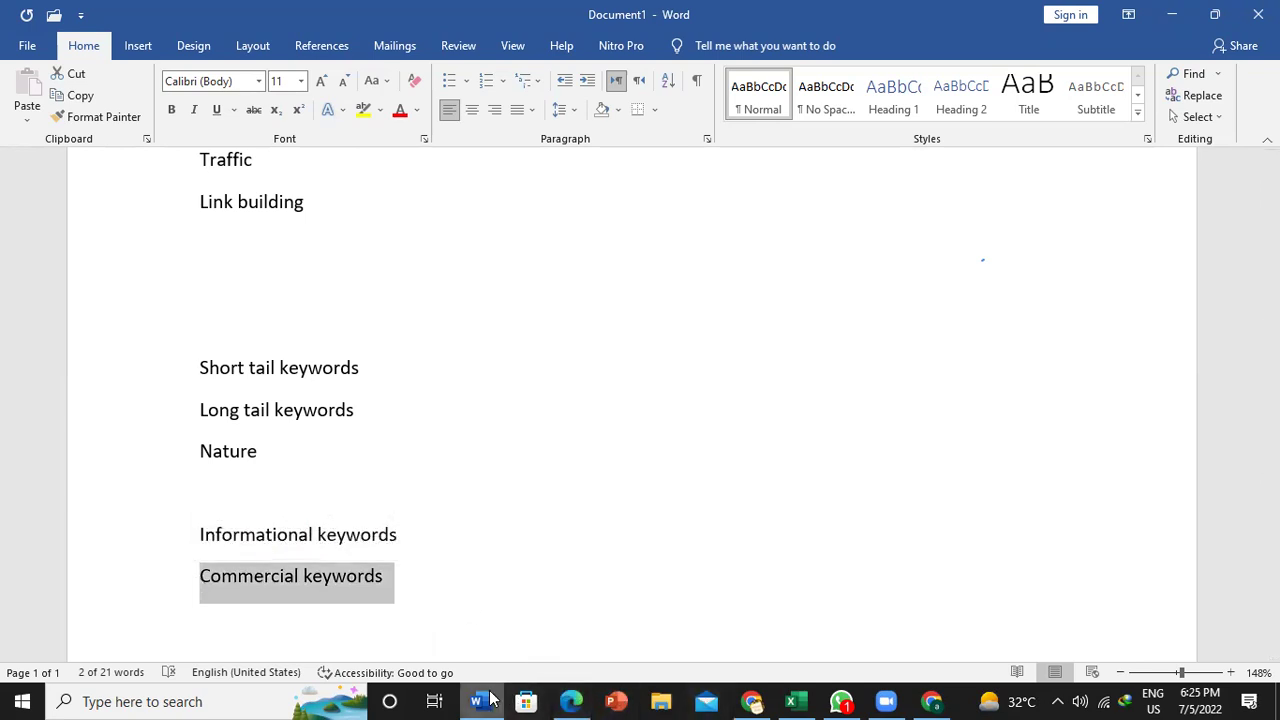
# - Switch to Chrome, replace the Google query with "health", search for the suggestion "health benefits of dates" and look over the results
pyautogui.click(750, 700)
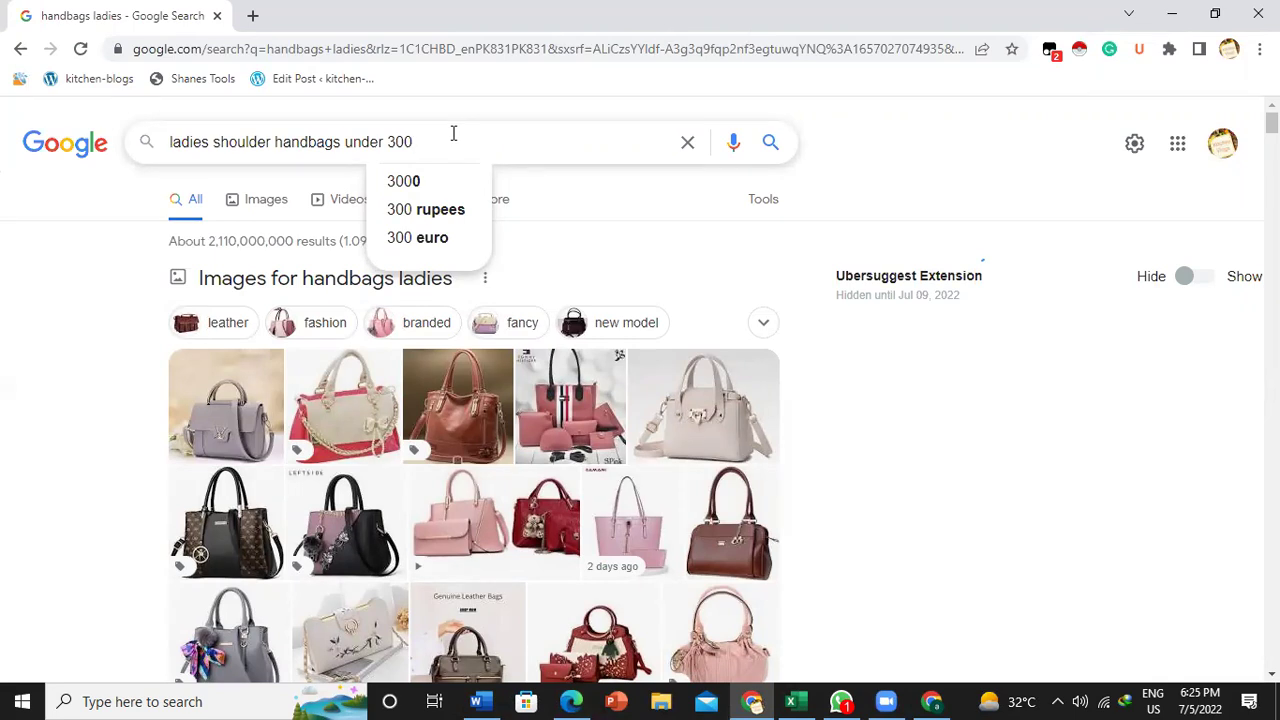
pyautogui.press('BackSpace')
pyautogui.press('BackSpace')
pyautogui.press('BackSpace')
pyautogui.press('BackSpace')
pyautogui.press('BackSpace')
pyautogui.press('BackSpace')
pyautogui.press('BackSpace')
pyautogui.press('BackSpace')
pyautogui.press('BackSpace')
pyautogui.press('BackSpace')
pyautogui.press('BackSpace')
pyautogui.press('BackSpace')
pyautogui.press('BackSpace')
pyautogui.press('BackSpace')
pyautogui.press('BackSpace')
pyautogui.press('BackSpace')
pyautogui.press('BackSpace')
pyautogui.press('BackSpace')
pyautogui.press('BackSpace')
pyautogui.press('BackSpace')
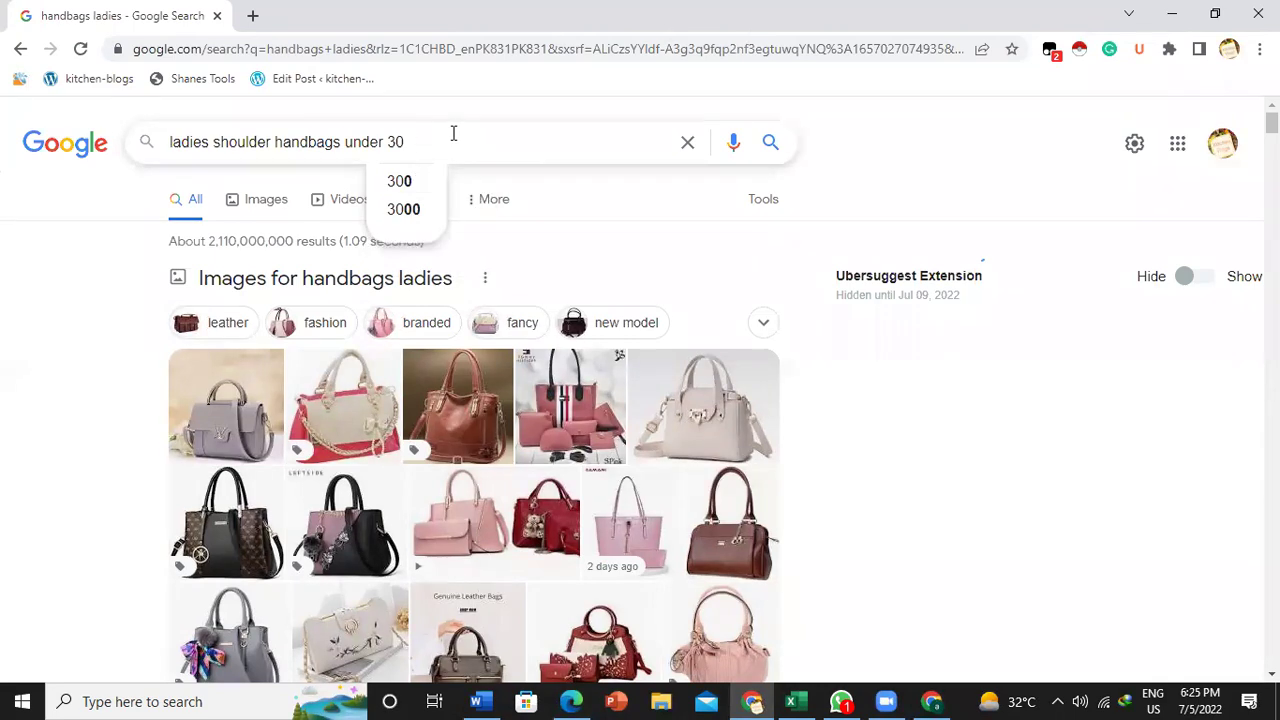
pyautogui.press('BackSpace')
pyautogui.press('BackSpace')
pyautogui.press('BackSpace')
pyautogui.press('BackSpace')
pyautogui.press('BackSpace')
pyautogui.press('BackSpace')
pyautogui.press('BackSpace')
pyautogui.press('BackSpace')
pyautogui.press('BackSpace')
pyautogui.press('BackSpace')
pyautogui.press('BackSpace')
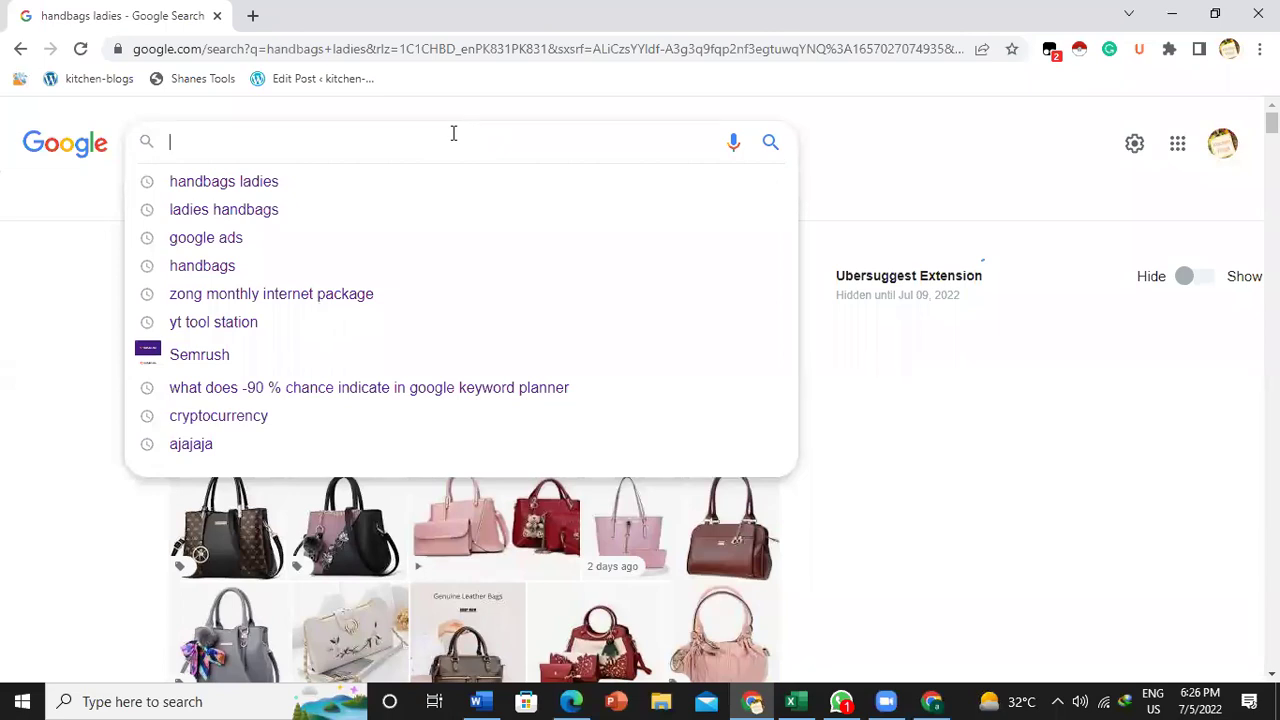
pyautogui.write('heal')
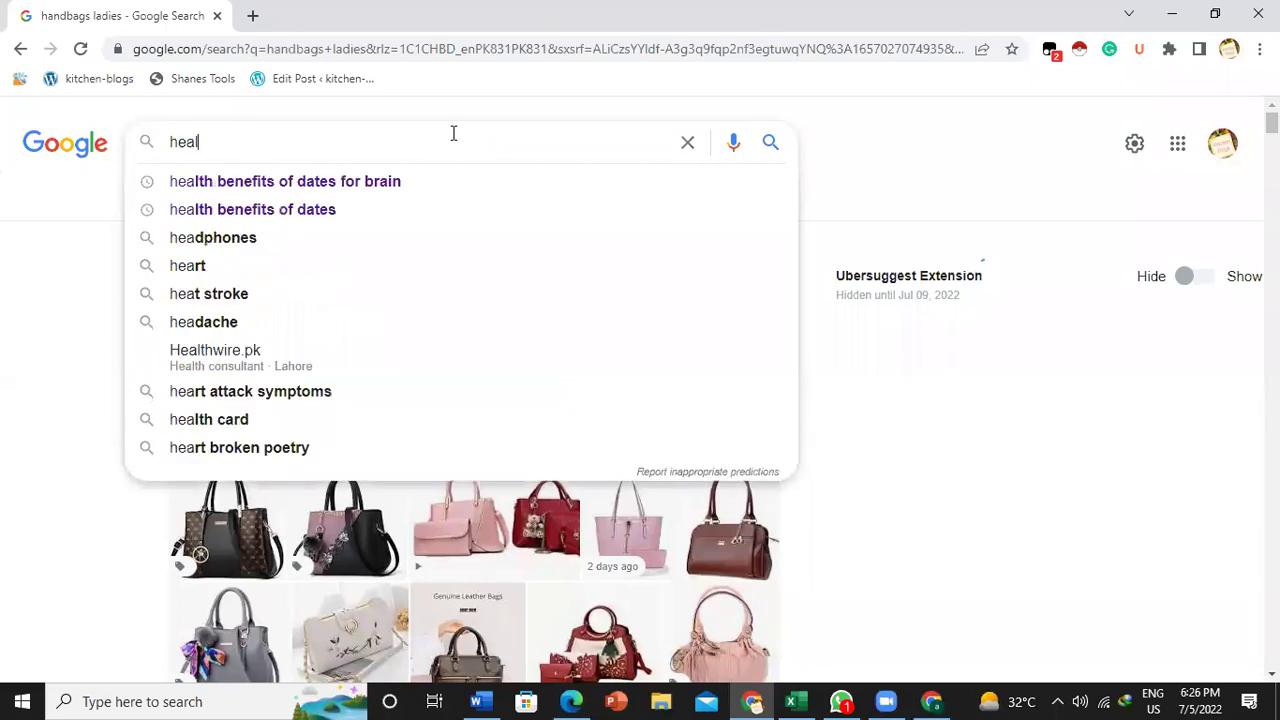
pyautogui.write('th')
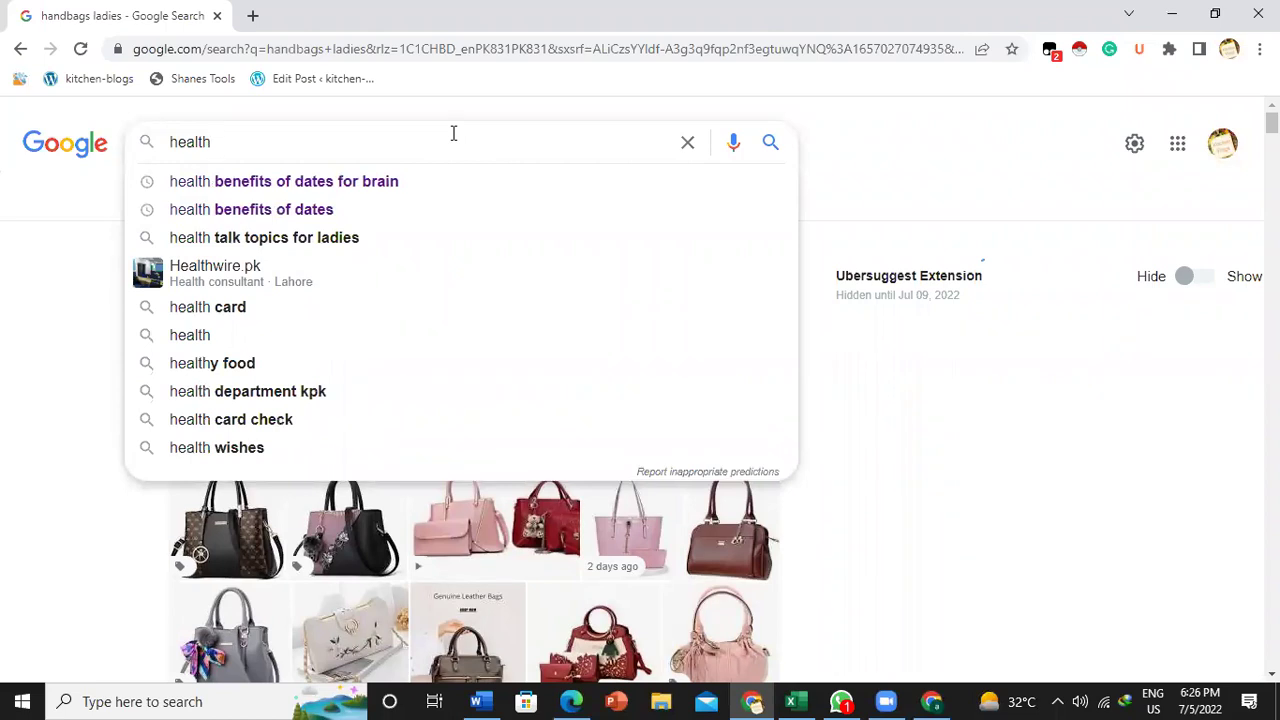
pyautogui.click(305, 218)
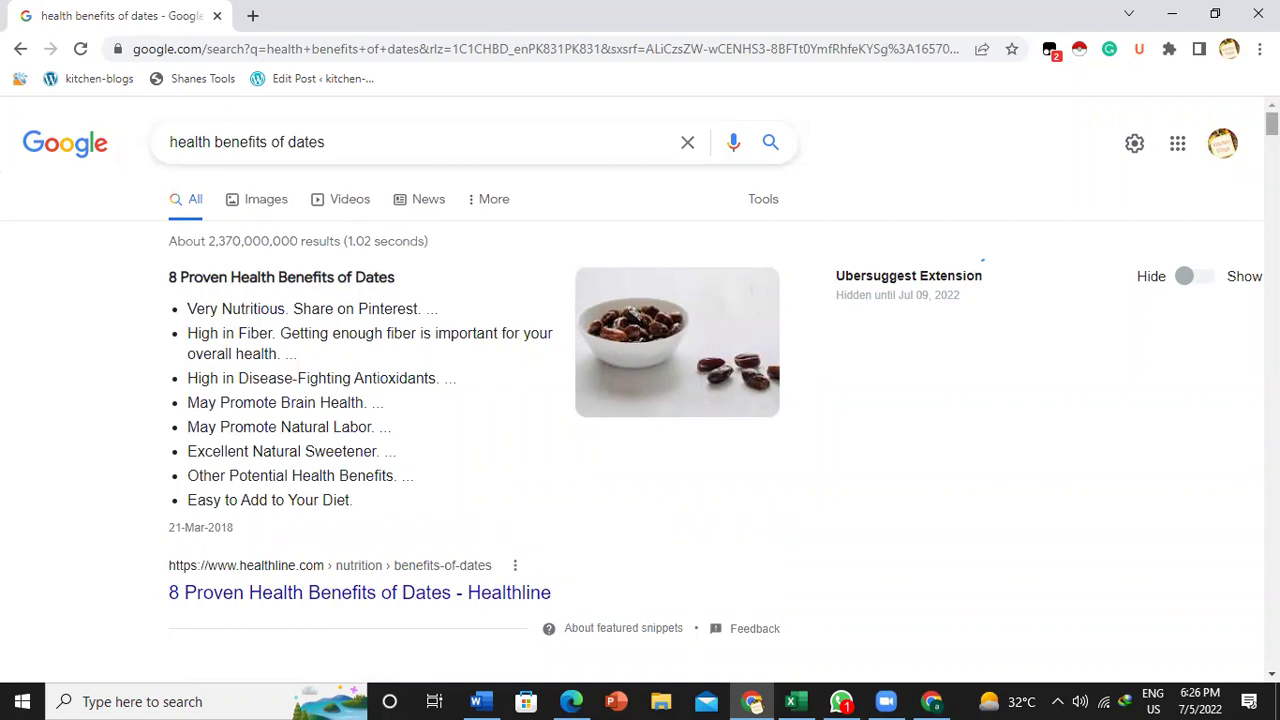
pyautogui.scroll(-2, 632, 392)
pyautogui.scroll(2, 632, 392)
# - Replace the Google query with "shoes" and search for the suggestion "shoes features and benefits"
pyautogui.click(346, 143)
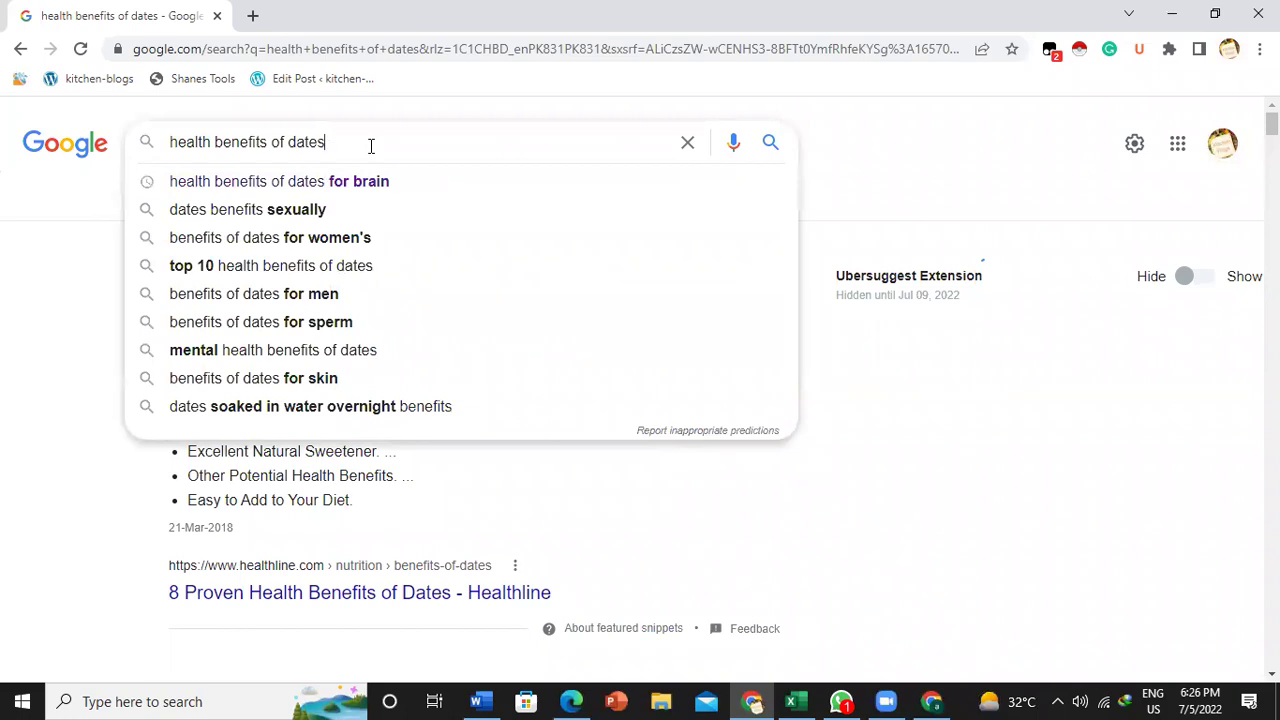
pyautogui.press('BackSpace')
pyautogui.press('BackSpace')
pyautogui.press('BackSpace')
pyautogui.press('BackSpace')
pyautogui.press('BackSpace')
pyautogui.press('BackSpace')
pyautogui.press('BackSpace')
pyautogui.press('BackSpace')
pyautogui.press('BackSpace')
pyautogui.press('BackSpace')
pyautogui.press('BackSpace')
pyautogui.press('BackSpace')
pyautogui.press('BackSpace')
pyautogui.press('BackSpace')
pyautogui.press('BackSpace')
pyautogui.press('BackSpace')
pyautogui.press('BackSpace')
pyautogui.press('BackSpace')
pyautogui.press('BackSpace')
pyautogui.press('BackSpace')
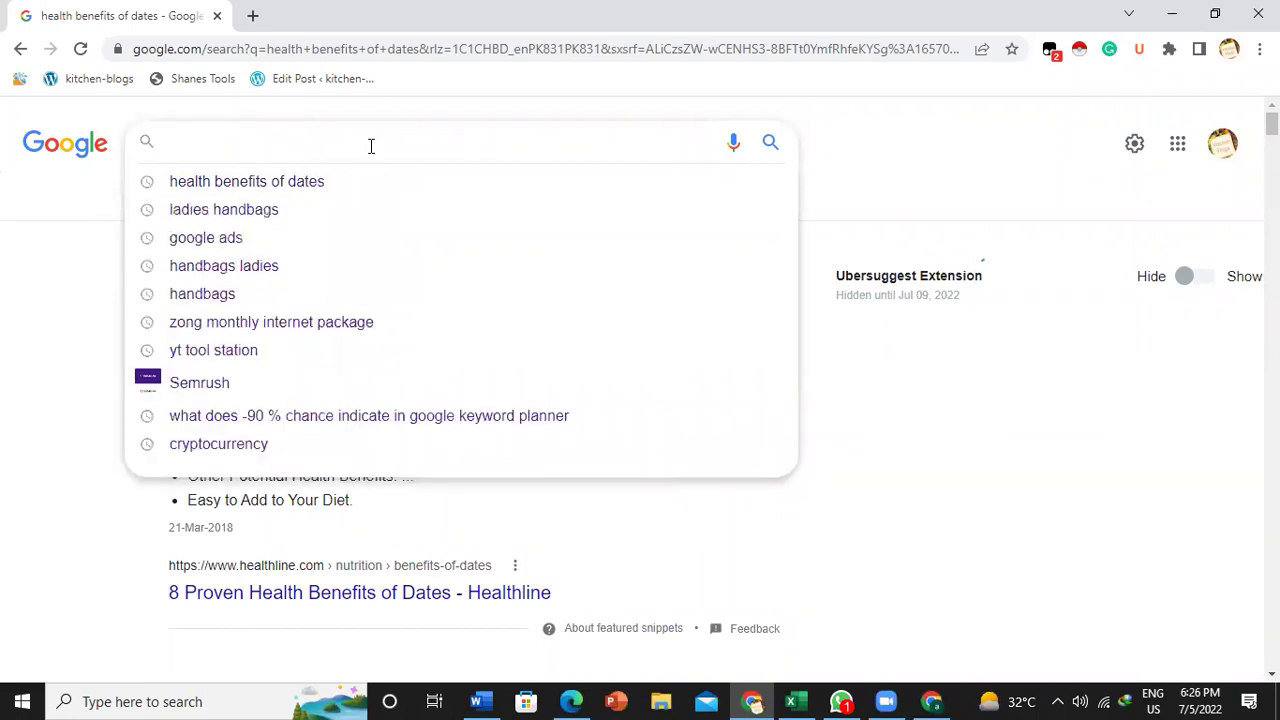
pyautogui.write('shoes')
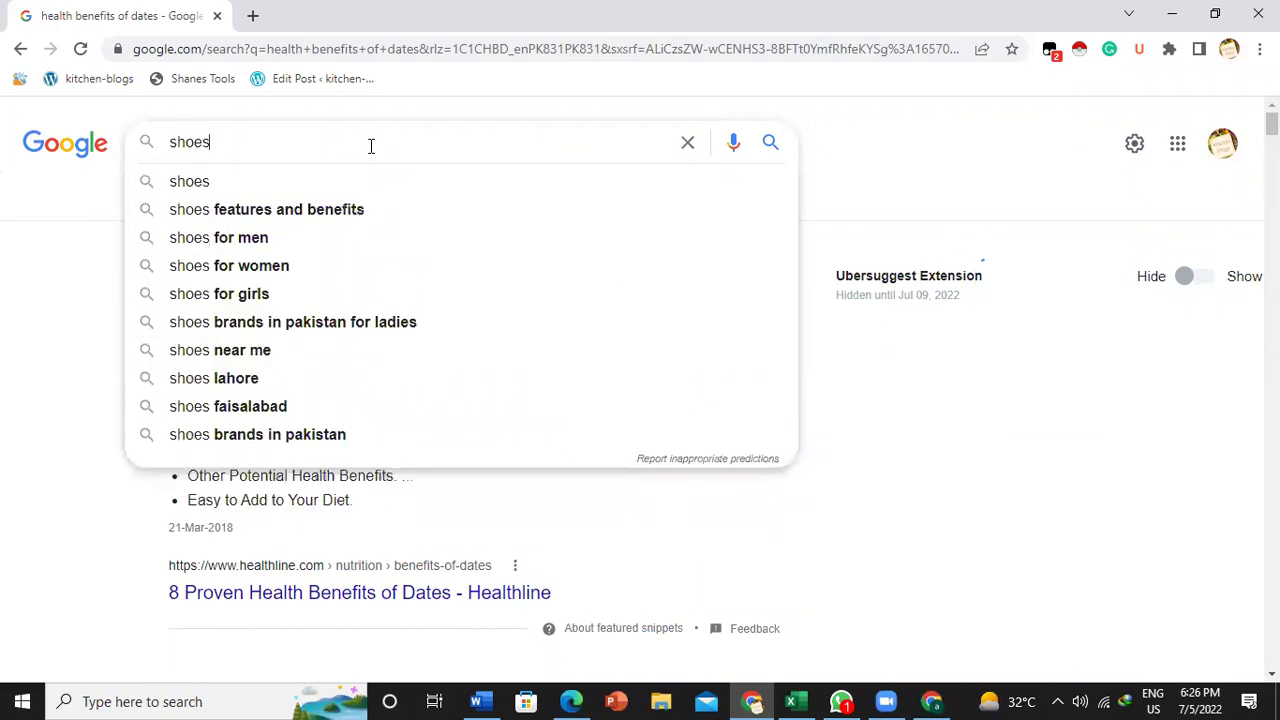
pyautogui.click(318, 219)
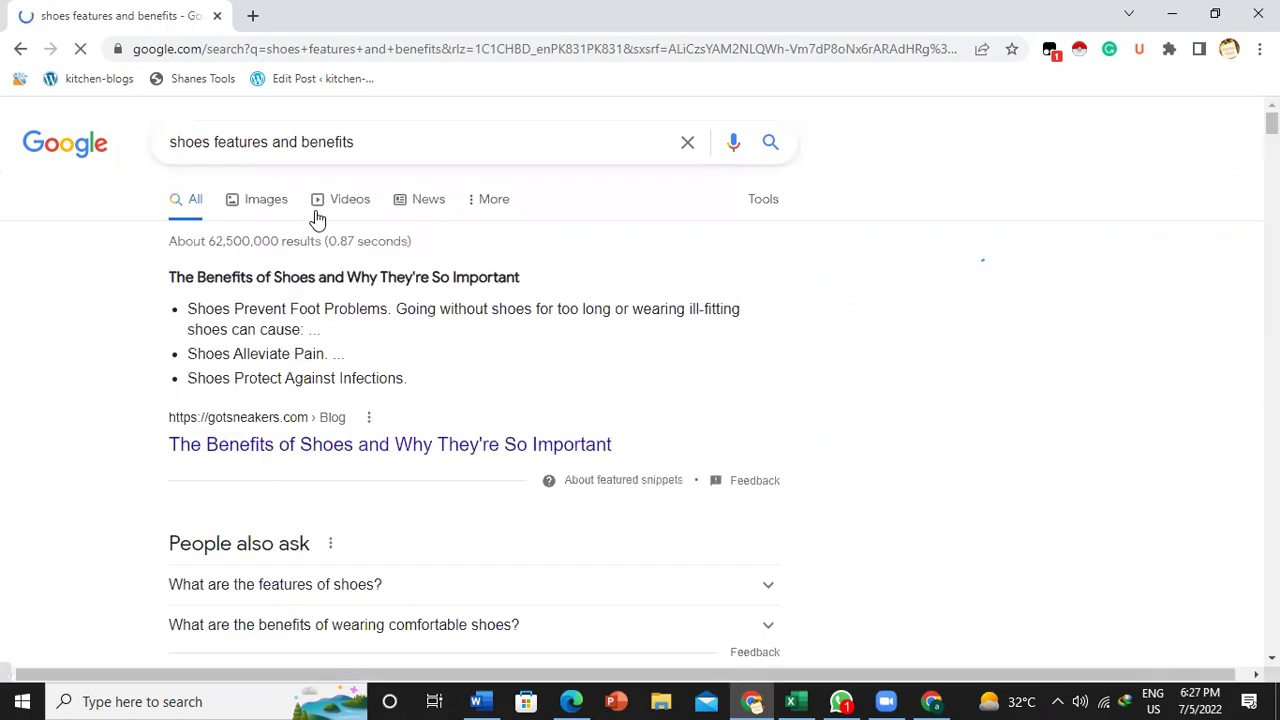
# - Clear the query, look up running and search for the suggestion "running shoes for women"
pyautogui.click(376, 144)
pyautogui.press('BackSpace')
pyautogui.press('BackSpace')
pyautogui.press('BackSpace')
pyautogui.press('BackSpace')
pyautogui.press('BackSpace')
pyautogui.press('BackSpace')
pyautogui.press('BackSpace')
pyautogui.press('BackSpace')
pyautogui.press('BackSpace')
pyautogui.press('BackSpace')
pyautogui.press('BackSpace')
pyautogui.press('BackSpace')
pyautogui.press('BackSpace')
pyautogui.press('BackSpace')
pyautogui.press('BackSpace')
pyautogui.press('BackSpace')
pyautogui.press('BackSpace')
pyautogui.press('BackSpace')
pyautogui.press('BackSpace')
pyautogui.press('BackSpace')
pyautogui.press('BackSpace')
pyautogui.press('BackSpace')
pyautogui.press('BackSpace')
pyautogui.press('BackSpace')
pyautogui.press('BackSpace')
pyautogui.press('BackSpace')
pyautogui.press('BackSpace')
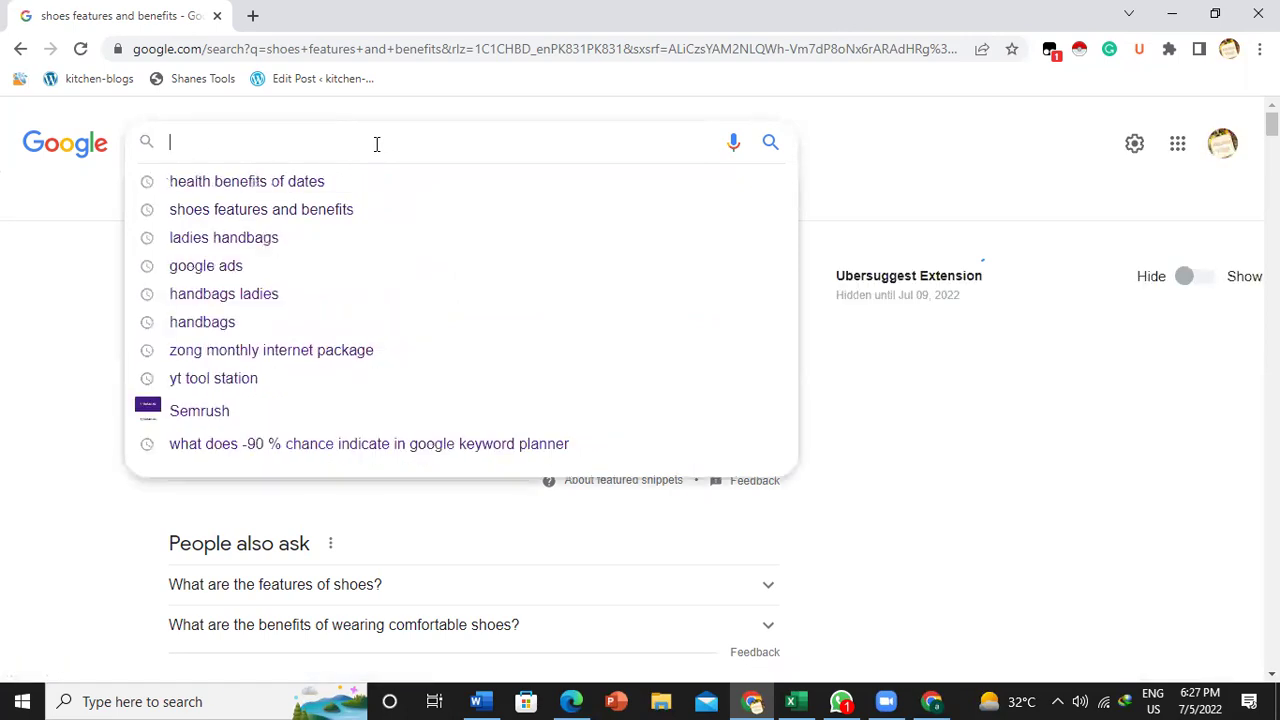
pyautogui.write('runnung')
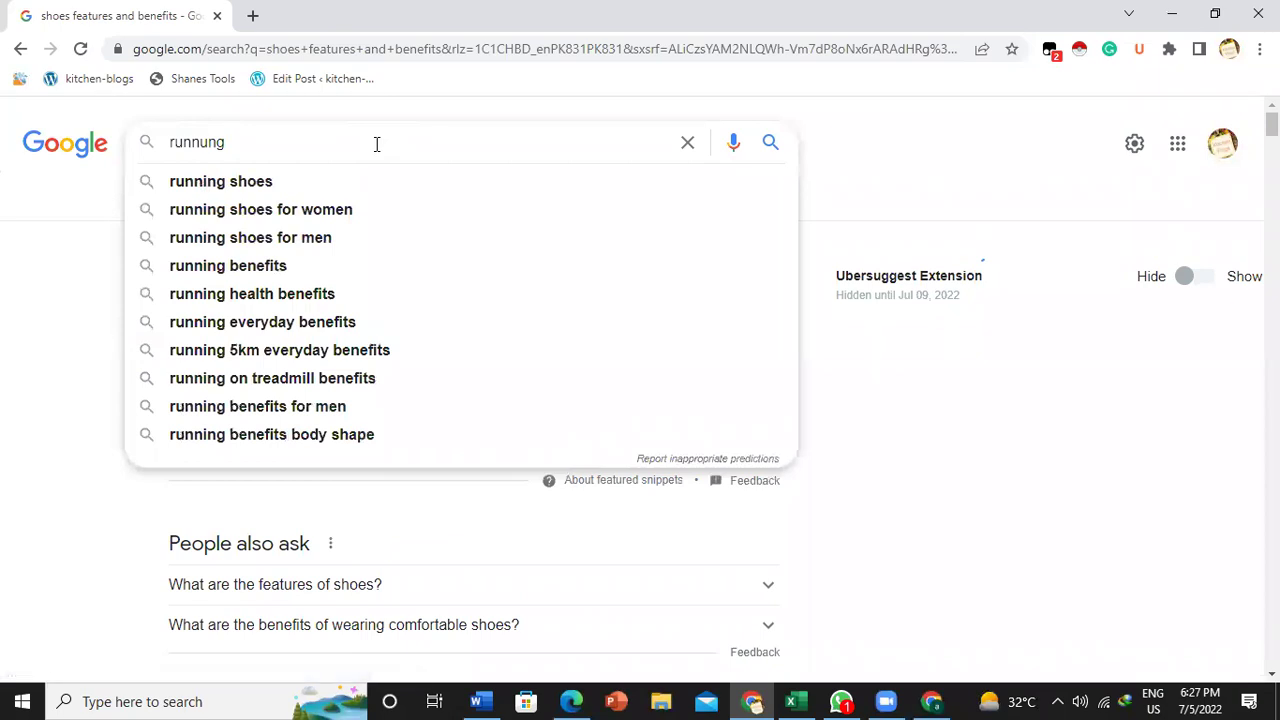
pyautogui.click(320, 210)
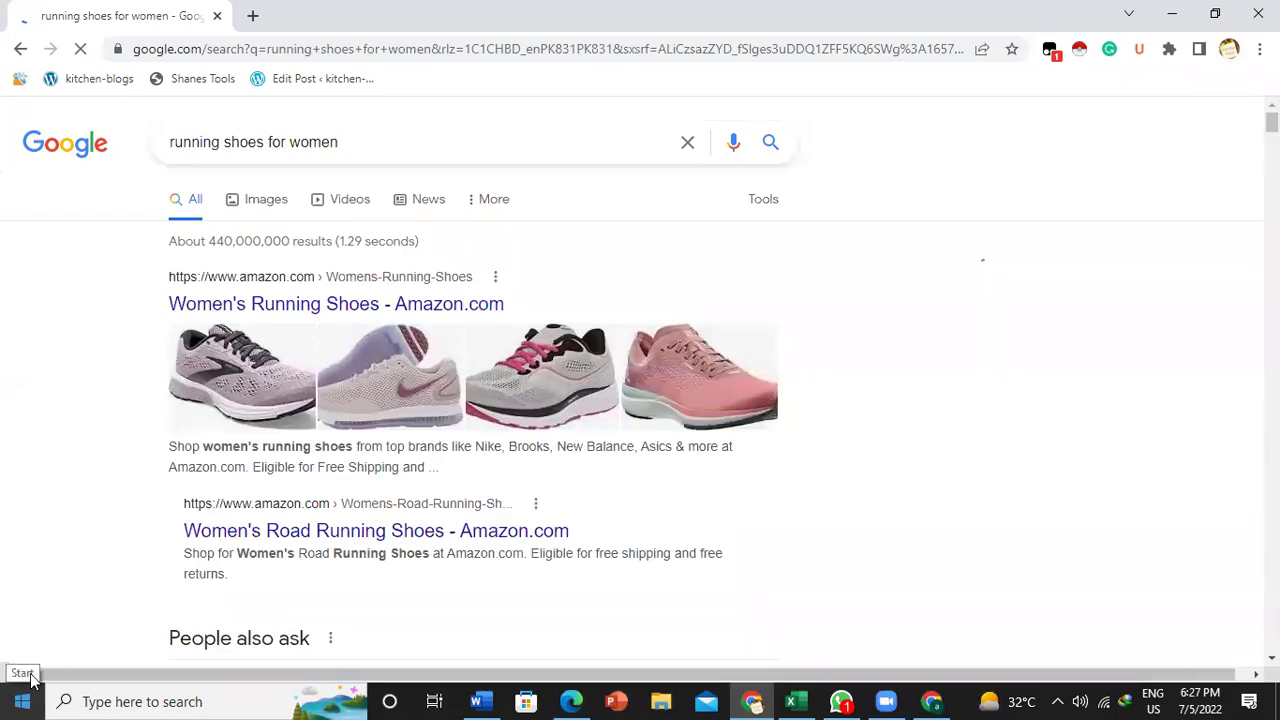
# - Replace the query with "arti" and search for the suggestion "artificial intelligence"
pyautogui.click(357, 140)
pyautogui.press('BackSpace')
pyautogui.press('BackSpace')
pyautogui.press('BackSpace')
pyautogui.press('BackSpace')
pyautogui.press('BackSpace')
pyautogui.press('BackSpace')
pyautogui.press('BackSpace')
pyautogui.press('BackSpace')
pyautogui.press('BackSpace')
pyautogui.press('BackSpace')
pyautogui.press('BackSpace')
pyautogui.press('BackSpace')
pyautogui.press('BackSpace')
pyautogui.press('BackSpace')
pyautogui.press('BackSpace')
pyautogui.press('BackSpace')
pyautogui.press('BackSpace')
pyautogui.press('BackSpace')
pyautogui.press('BackSpace')
pyautogui.press('BackSpace')
pyautogui.press('BackSpace')
pyautogui.press('BackSpace')
pyautogui.press('BackSpace')
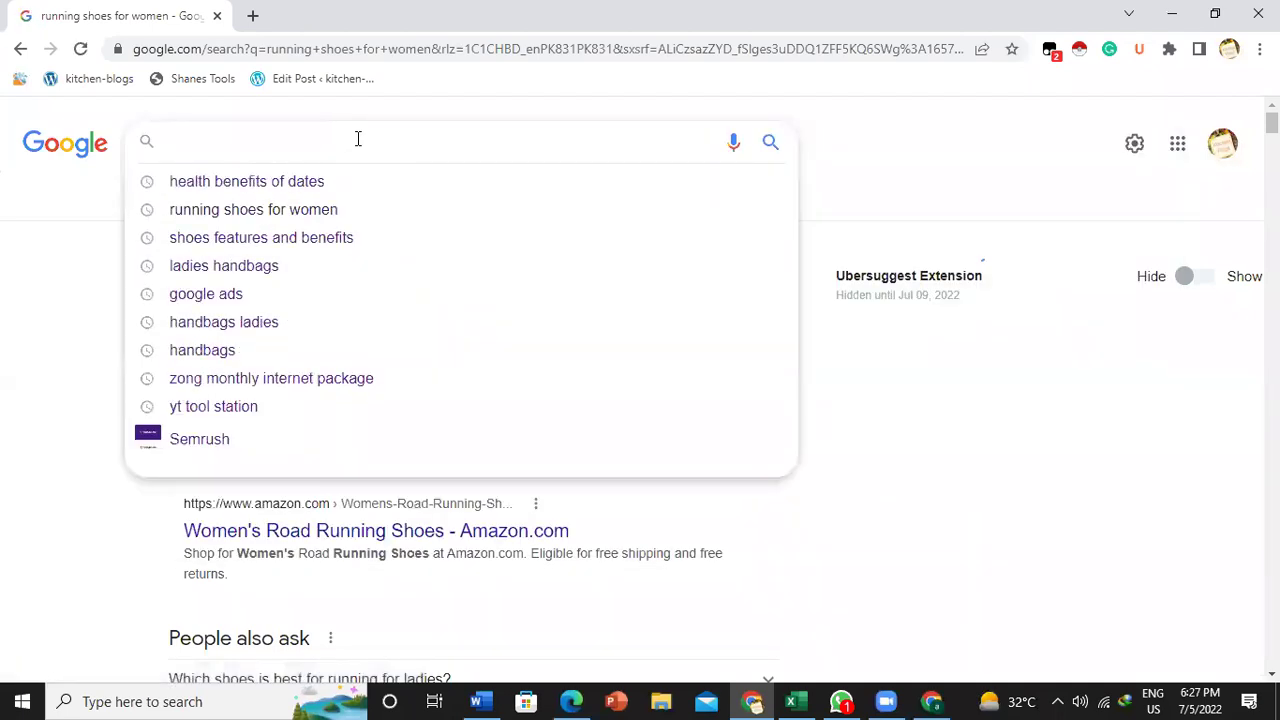
pyautogui.write('arti')
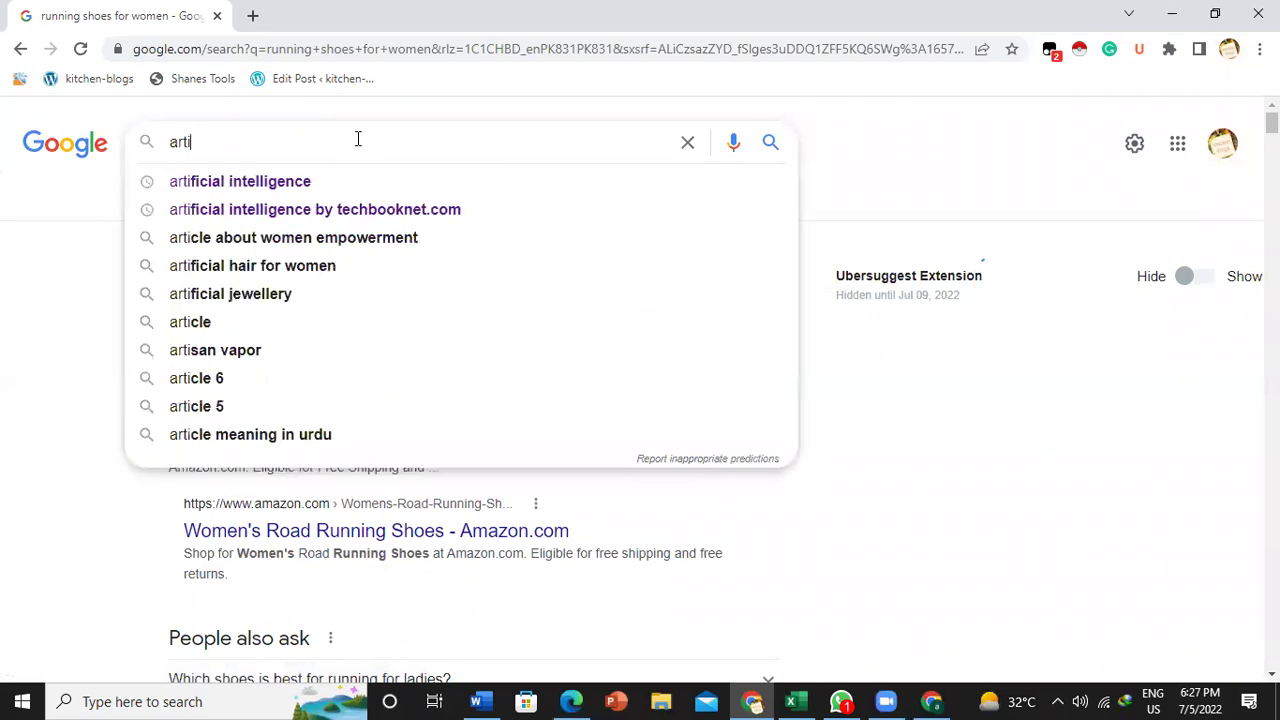
pyautogui.click(331, 180)
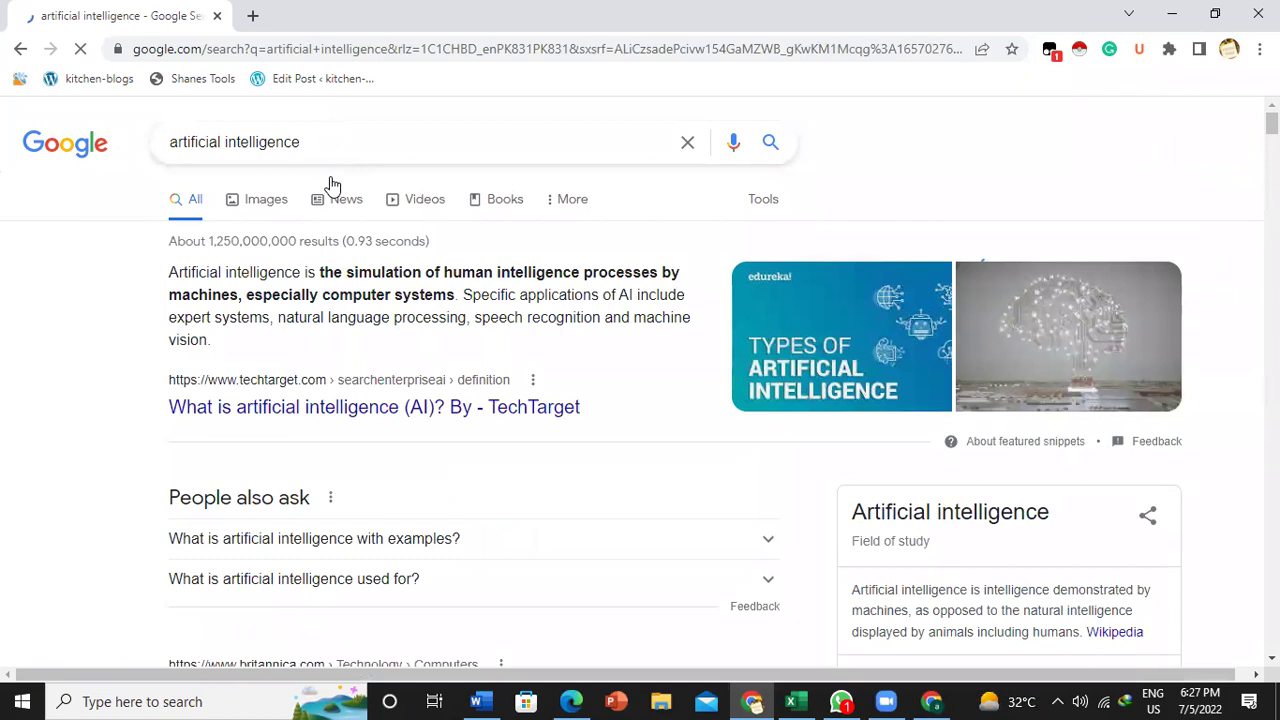
# - Replace the query with "android tv under" and look over the price-related suggestions
pyautogui.click(324, 141)
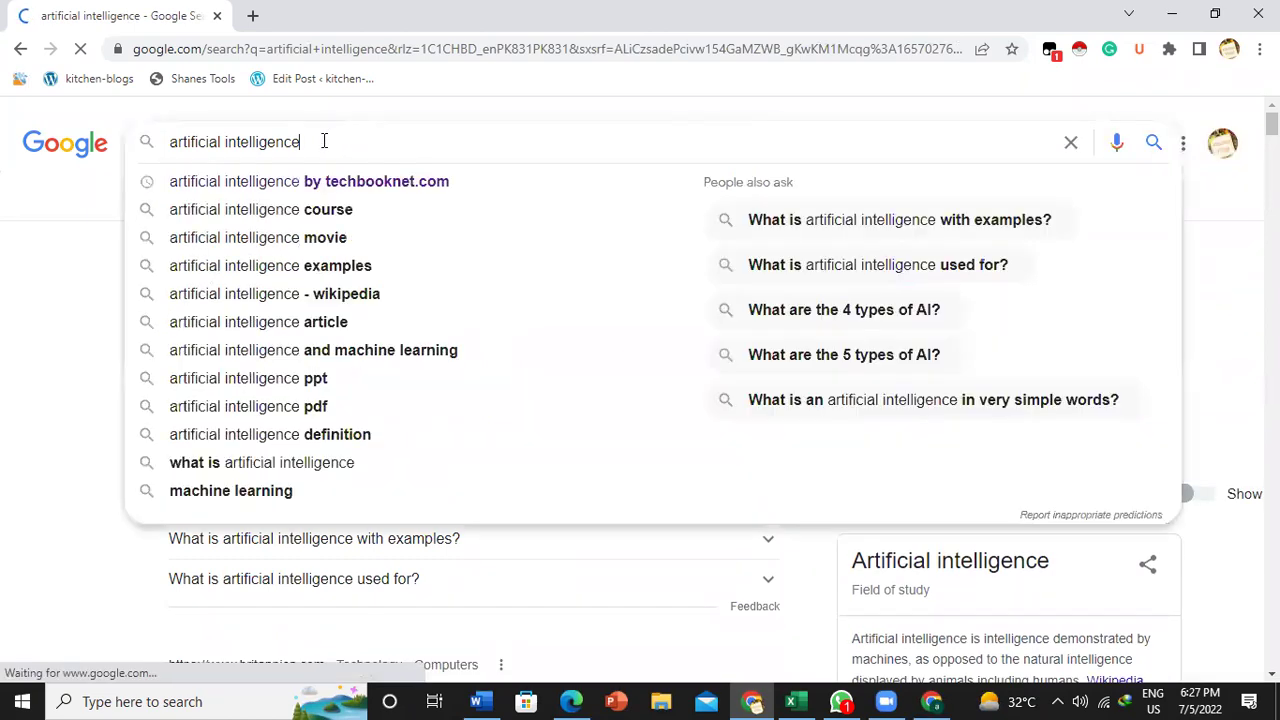
pyautogui.press('BackSpace')
pyautogui.press('BackSpace')
pyautogui.press('BackSpace')
pyautogui.press('BackSpace')
pyautogui.press('BackSpace')
pyautogui.press('BackSpace')
pyautogui.press('BackSpace')
pyautogui.press('BackSpace')
pyautogui.press('BackSpace')
pyautogui.press('BackSpace')
pyautogui.press('BackSpace')
pyautogui.press('BackSpace')
pyautogui.press('BackSpace')
pyautogui.press('BackSpace')
pyautogui.press('BackSpace')
pyautogui.press('BackSpace')
pyautogui.press('BackSpace')
pyautogui.press('BackSpace')
pyautogui.press('BackSpace')
pyautogui.press('BackSpace')
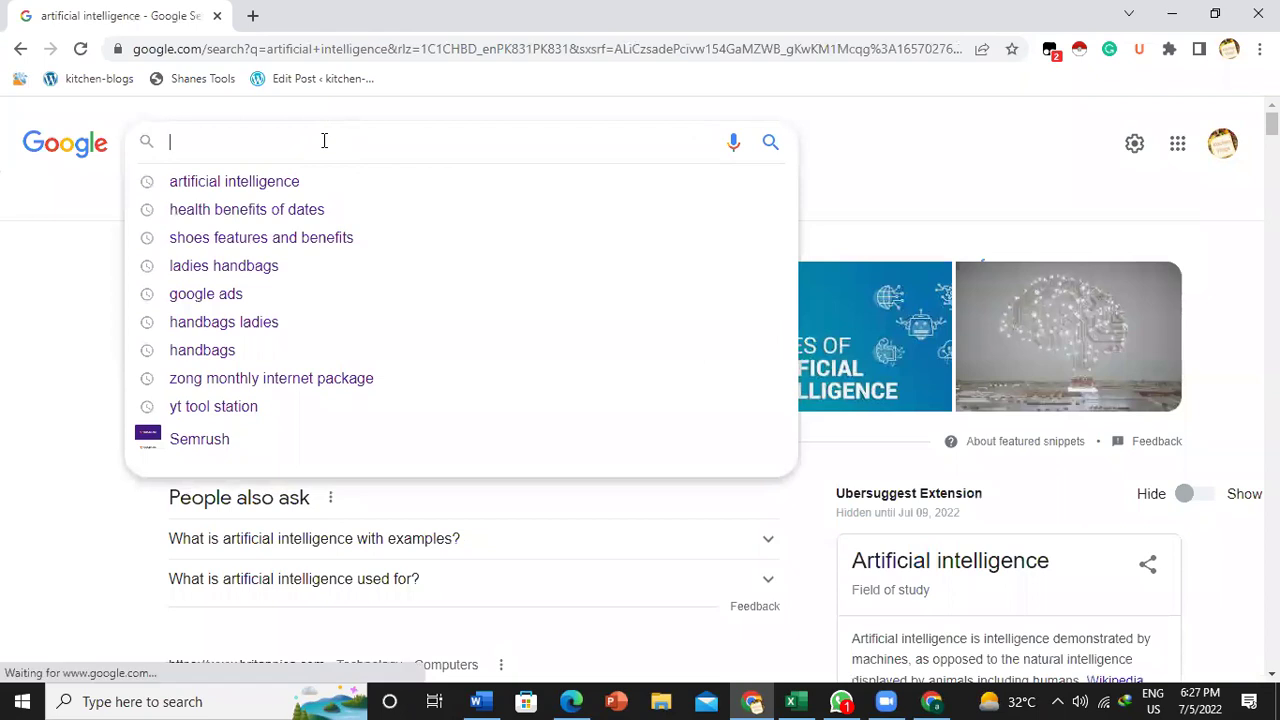
pyautogui.write('andro')
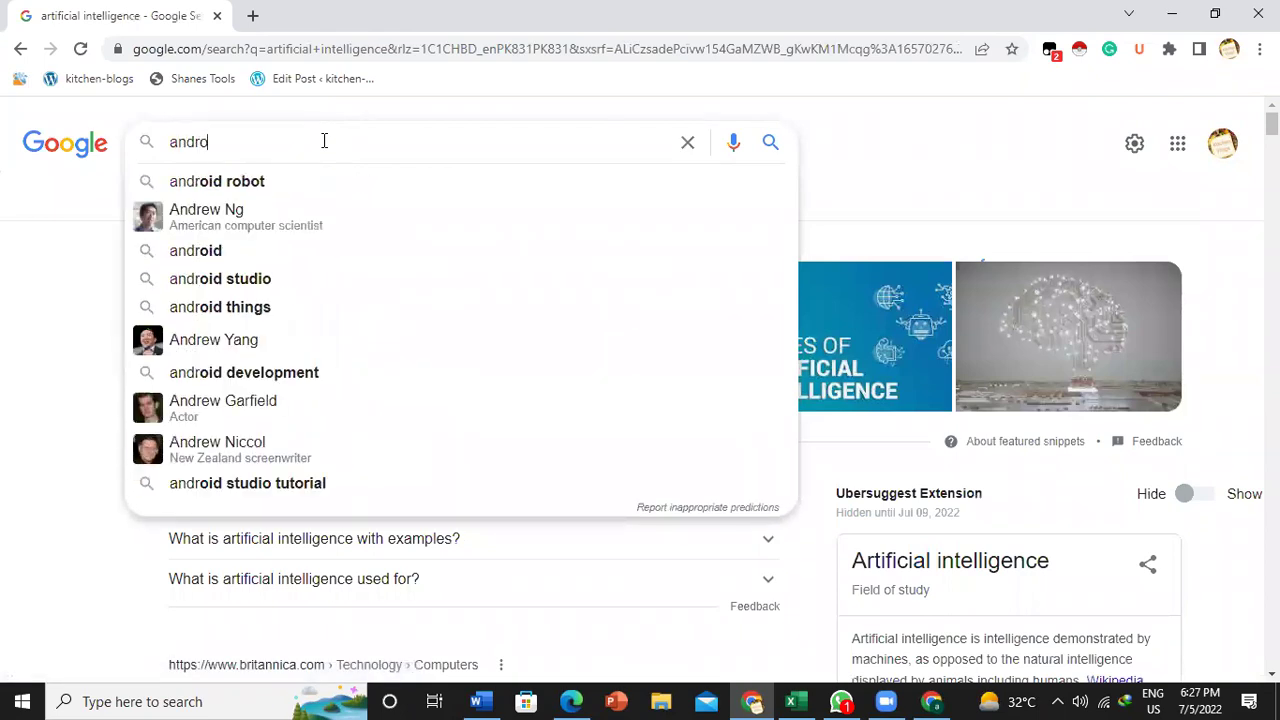
pyautogui.write('id tv under')
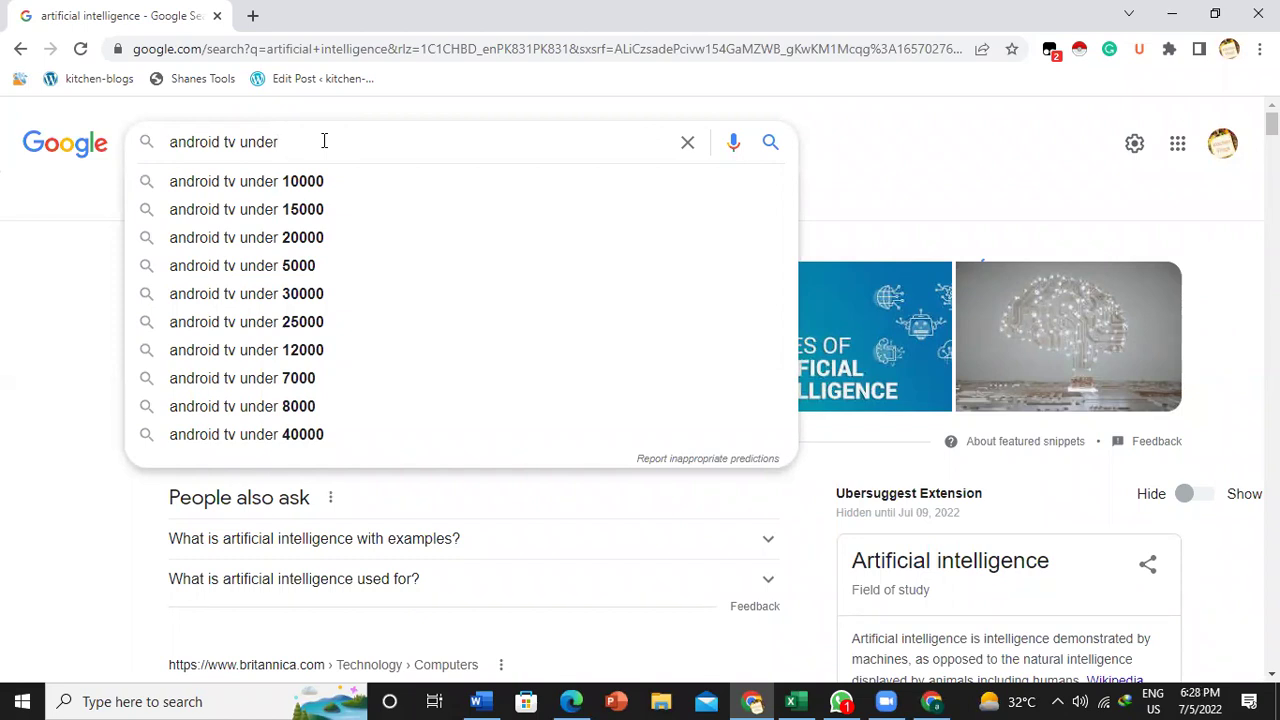
# - Switch to the Word notes, then find and open the Excel workbook "client 2" and look over its keyword table
pyautogui.click(497, 700)
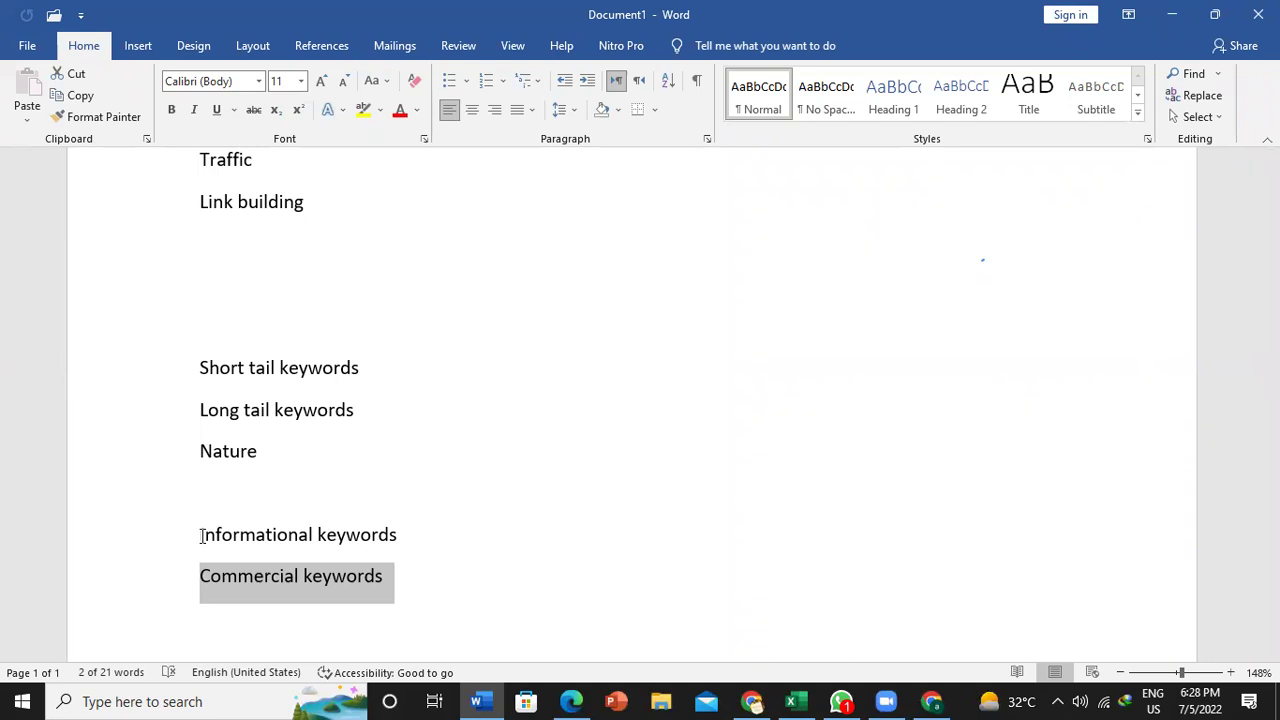
pyautogui.click(22, 700)
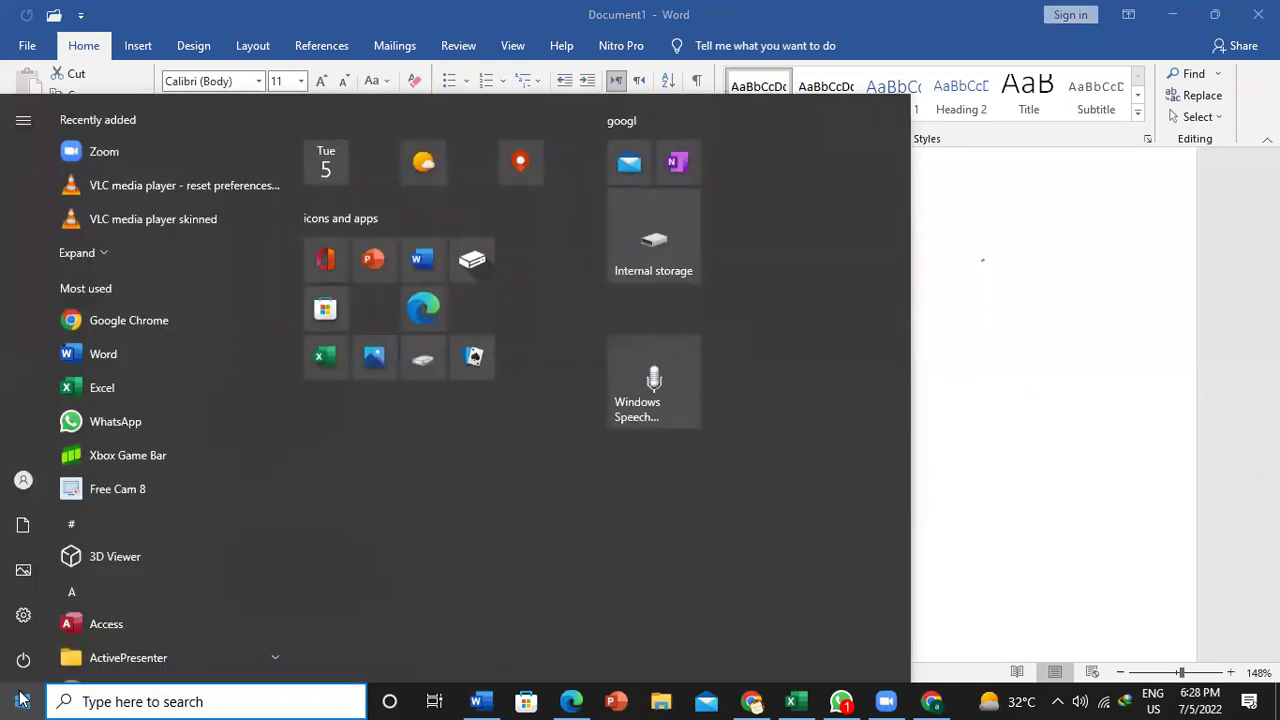
pyautogui.write('client')
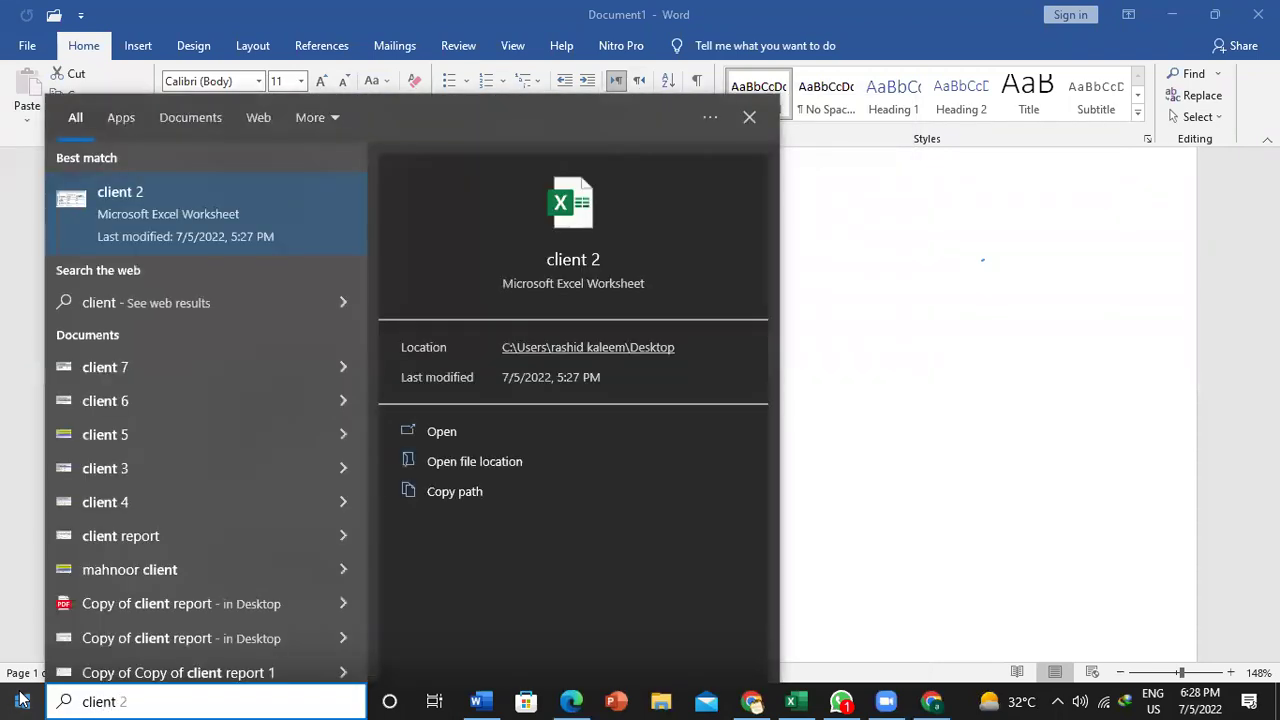
pyautogui.click(22, 700)
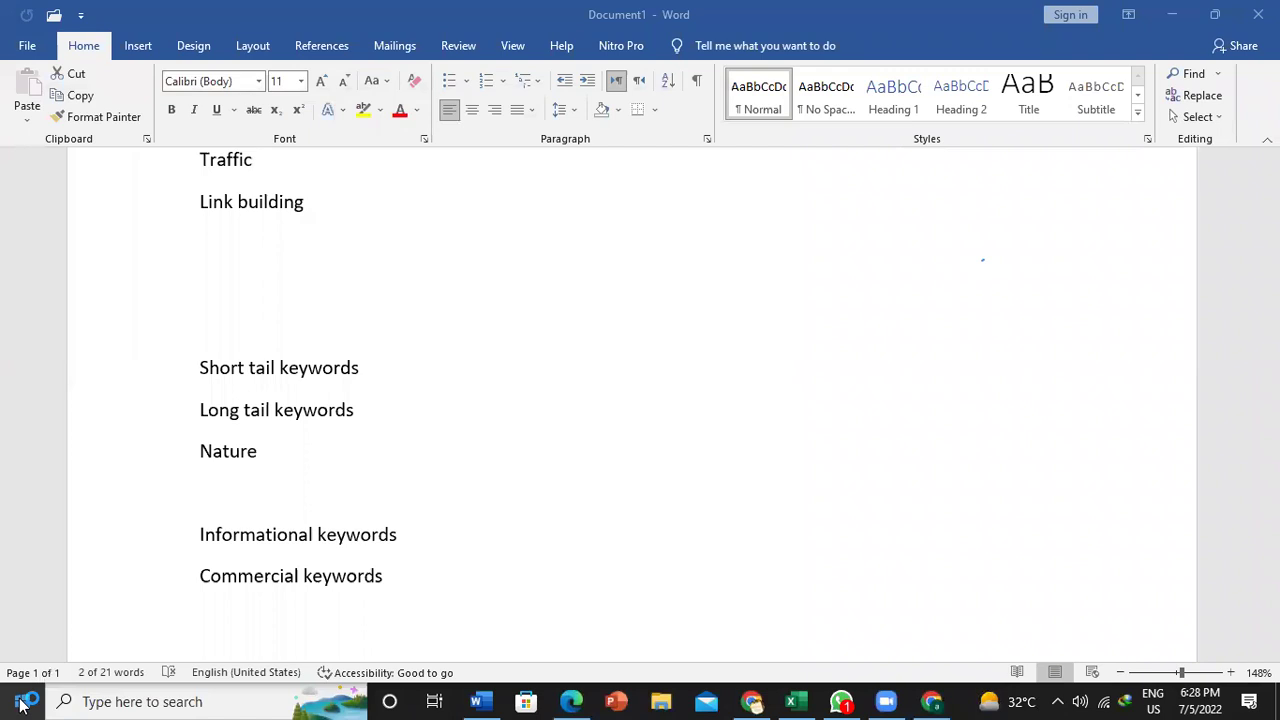
pyautogui.hotkey('alt', 'Tab')
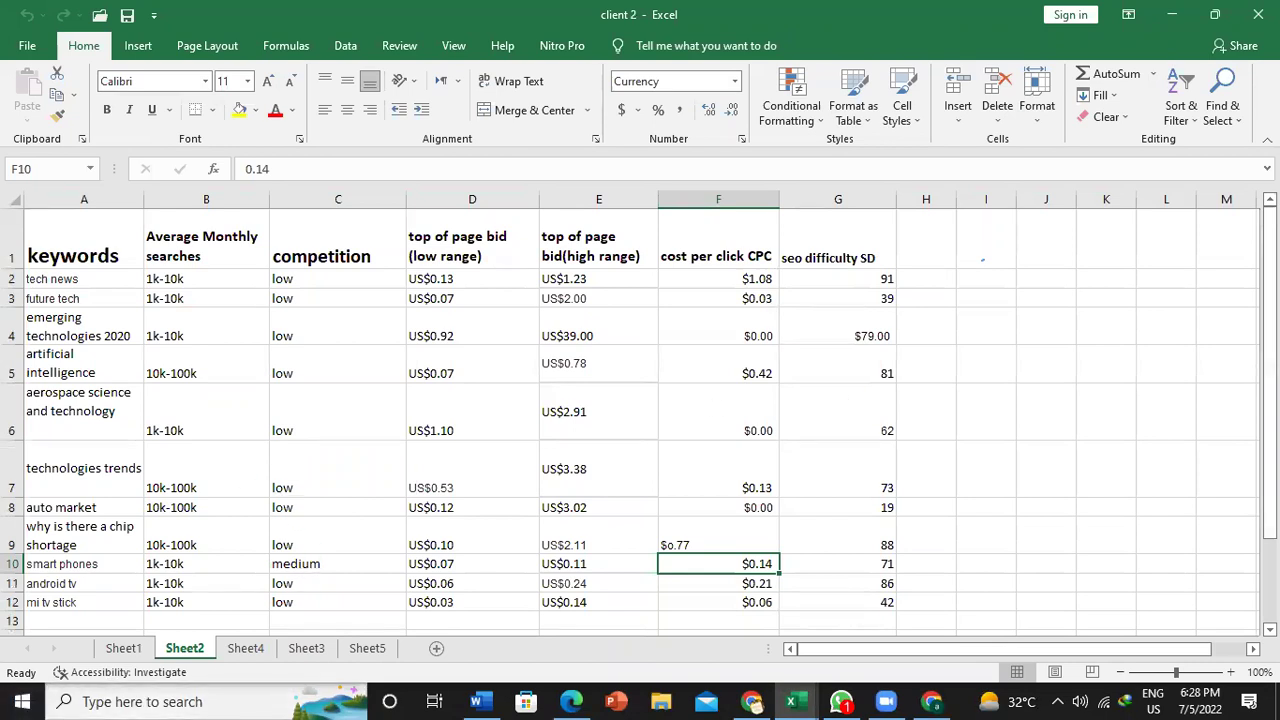
pyautogui.scroll(-1, 640, 420)
pyautogui.scroll(1, 640, 420)
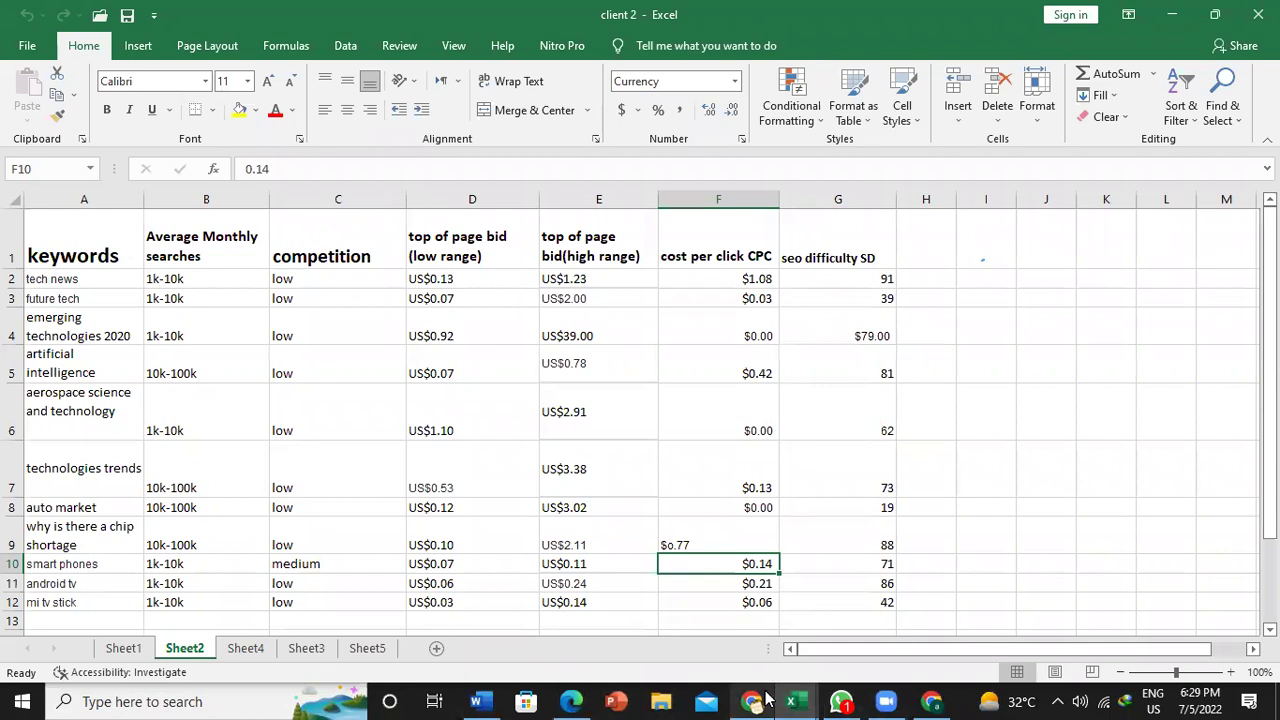
# - Switch back to Chrome and search for the suggestion "android tv under 20000"
pyautogui.moveTo(767, 697)
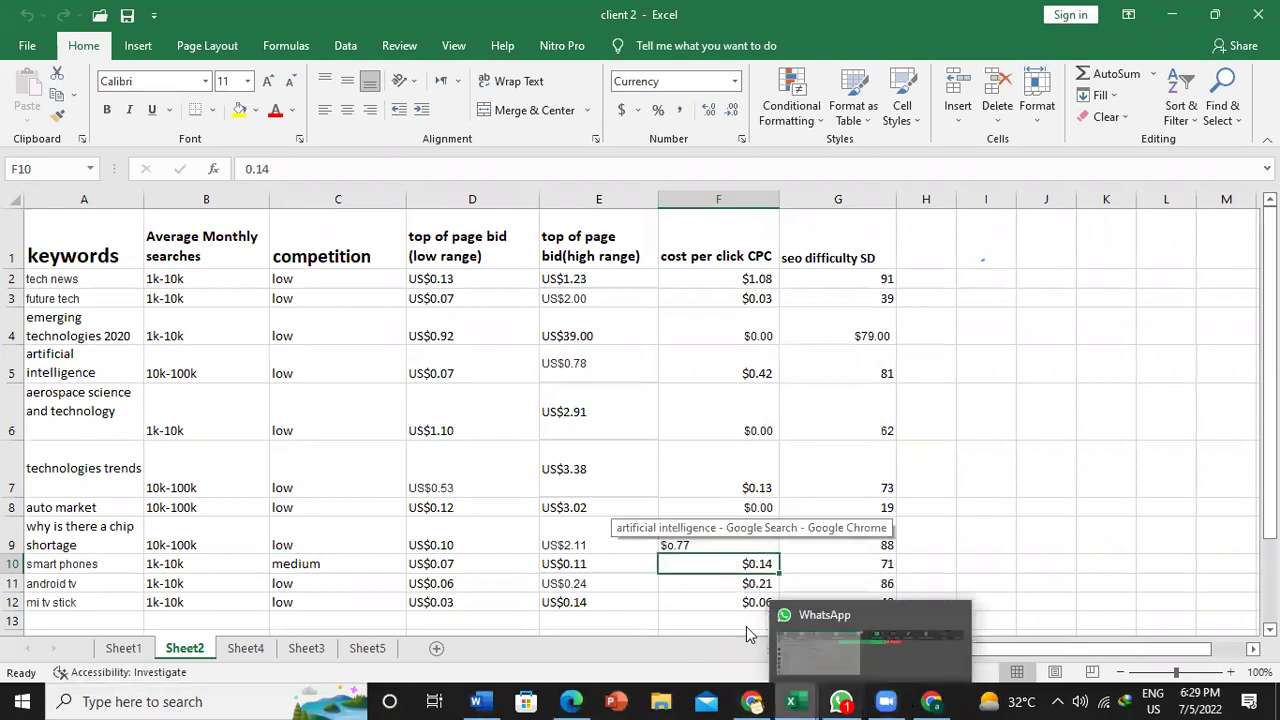
pyautogui.click(752, 701)
pyautogui.click(250, 240)
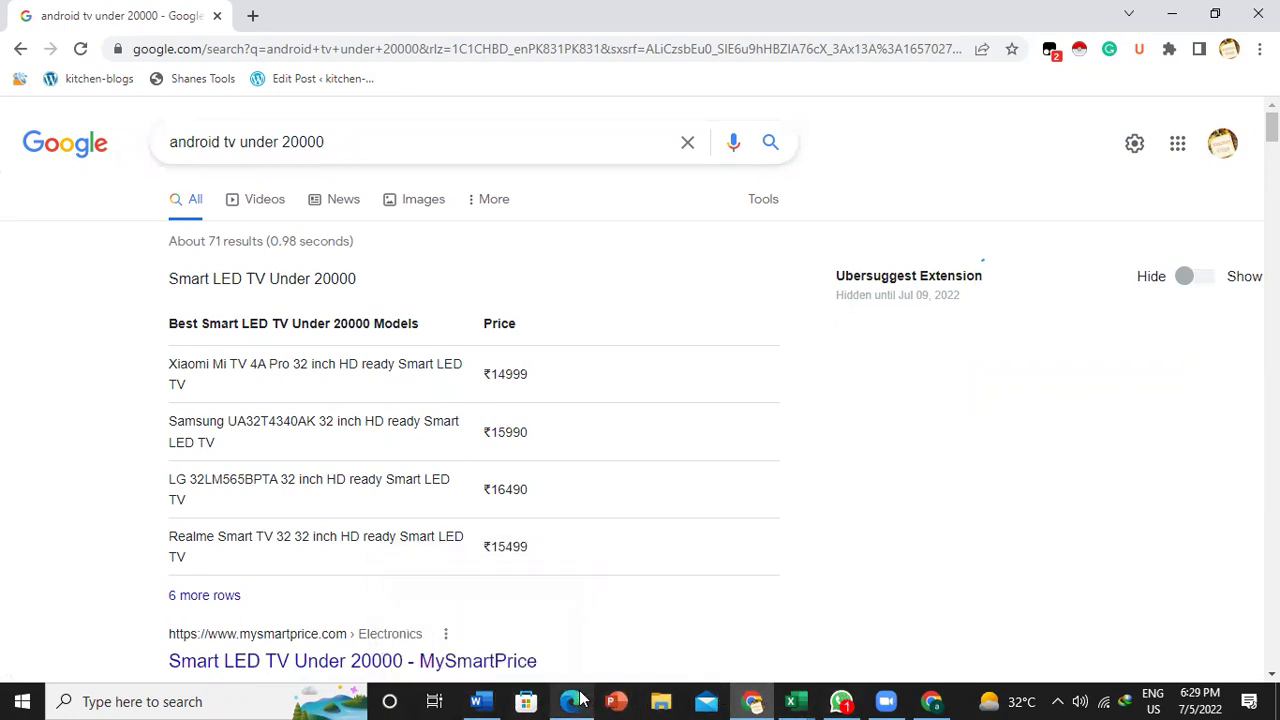
# - Switch to the "job sample" workbook in Excel and review the whole Keyword Report on Sheet1 down to its last keyword
pyautogui.moveTo(492, 698)
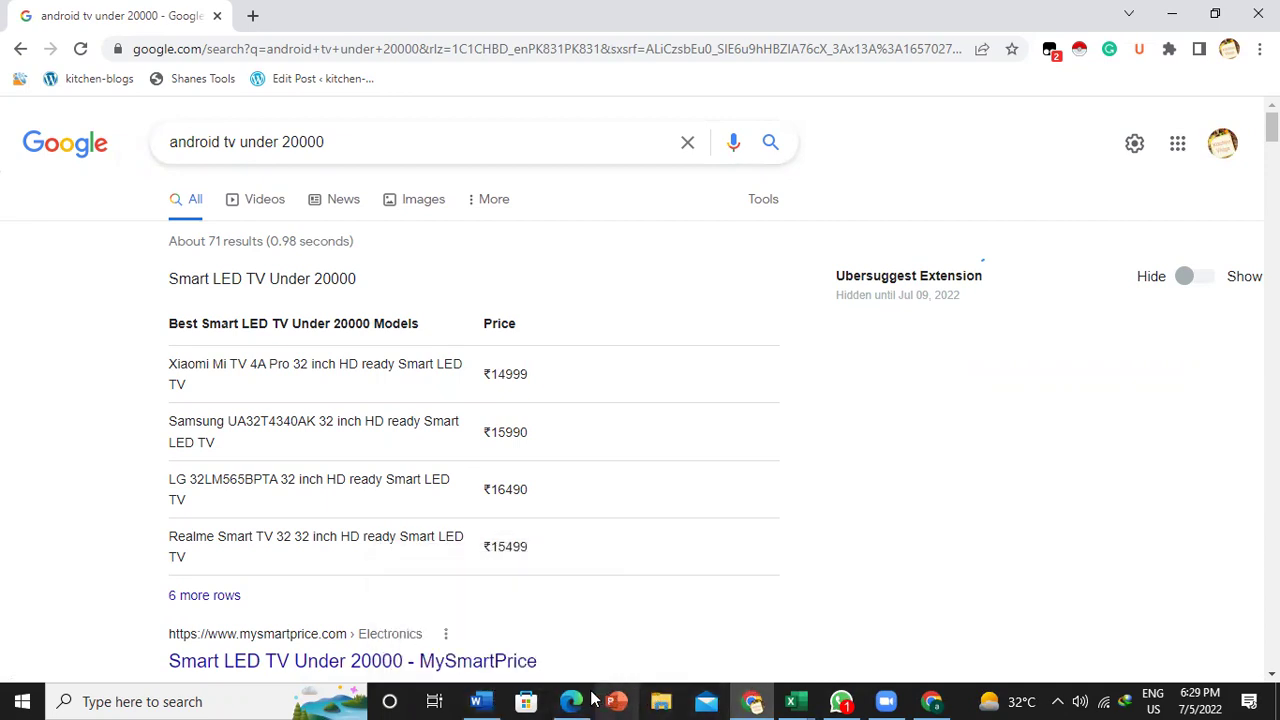
pyautogui.moveTo(591, 699)
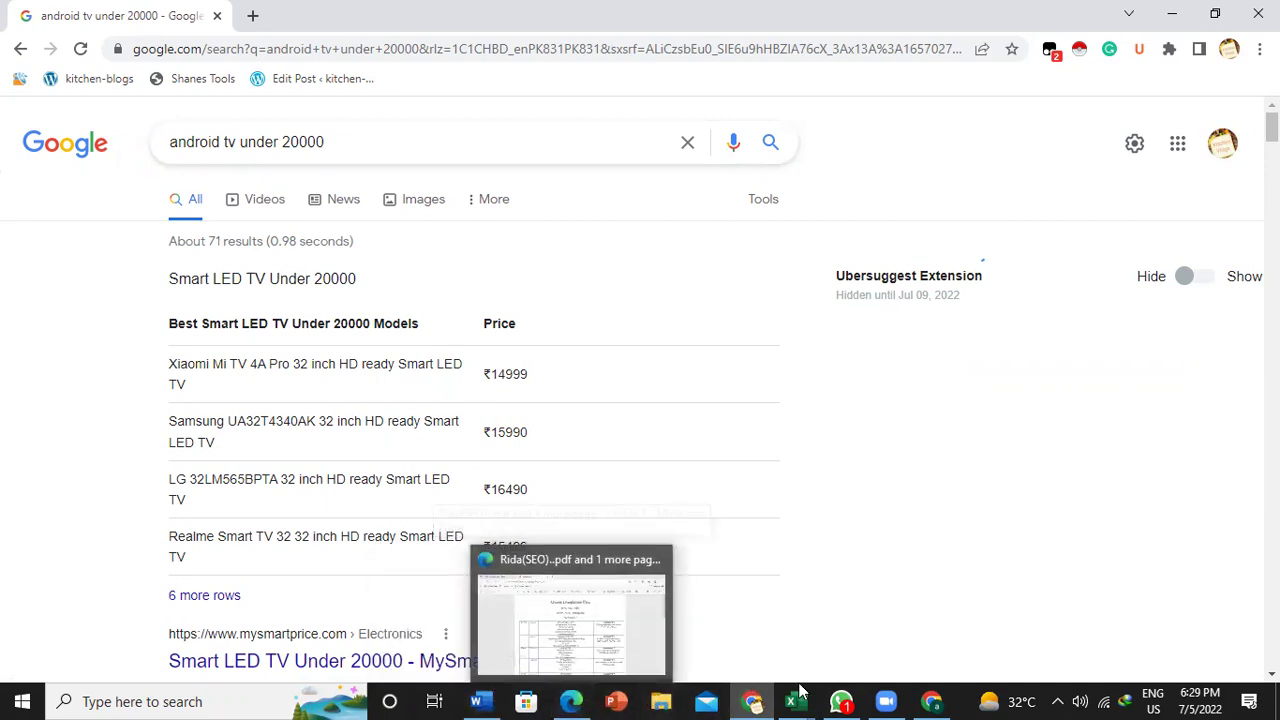
pyautogui.moveTo(752, 701)
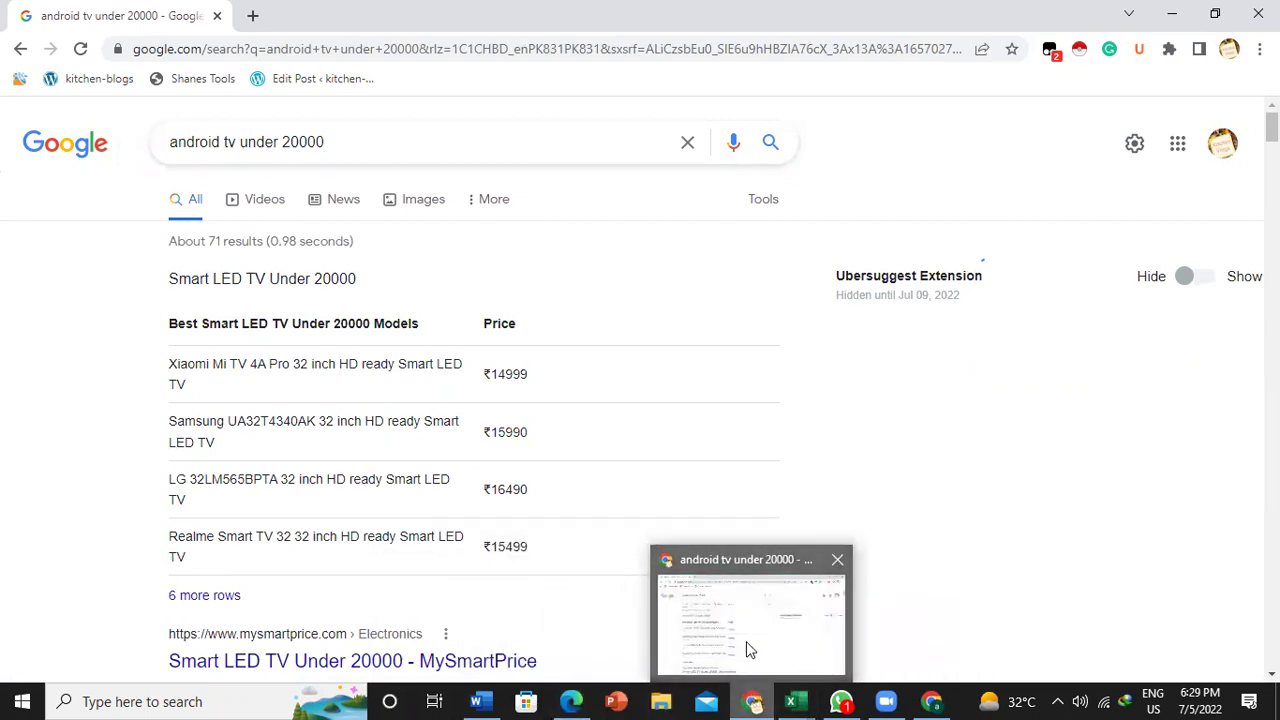
pyautogui.click(746, 648)
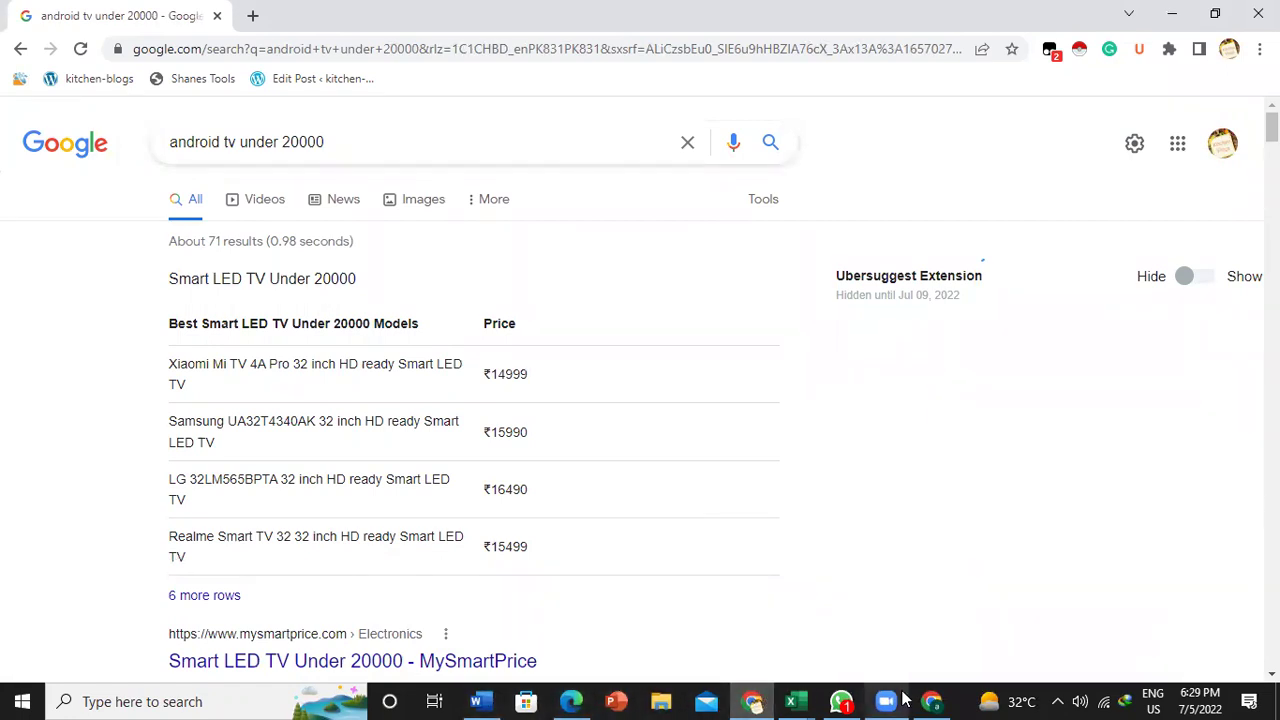
pyautogui.moveTo(812, 700)
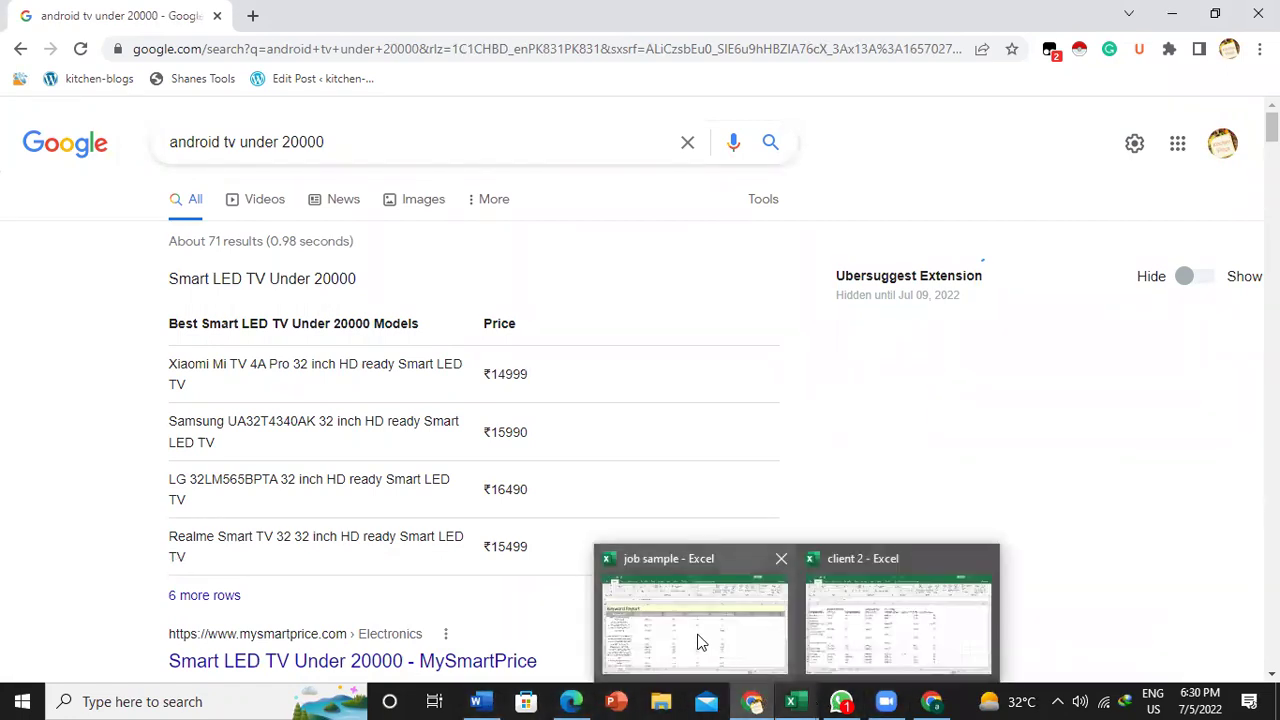
pyautogui.click(695, 630)
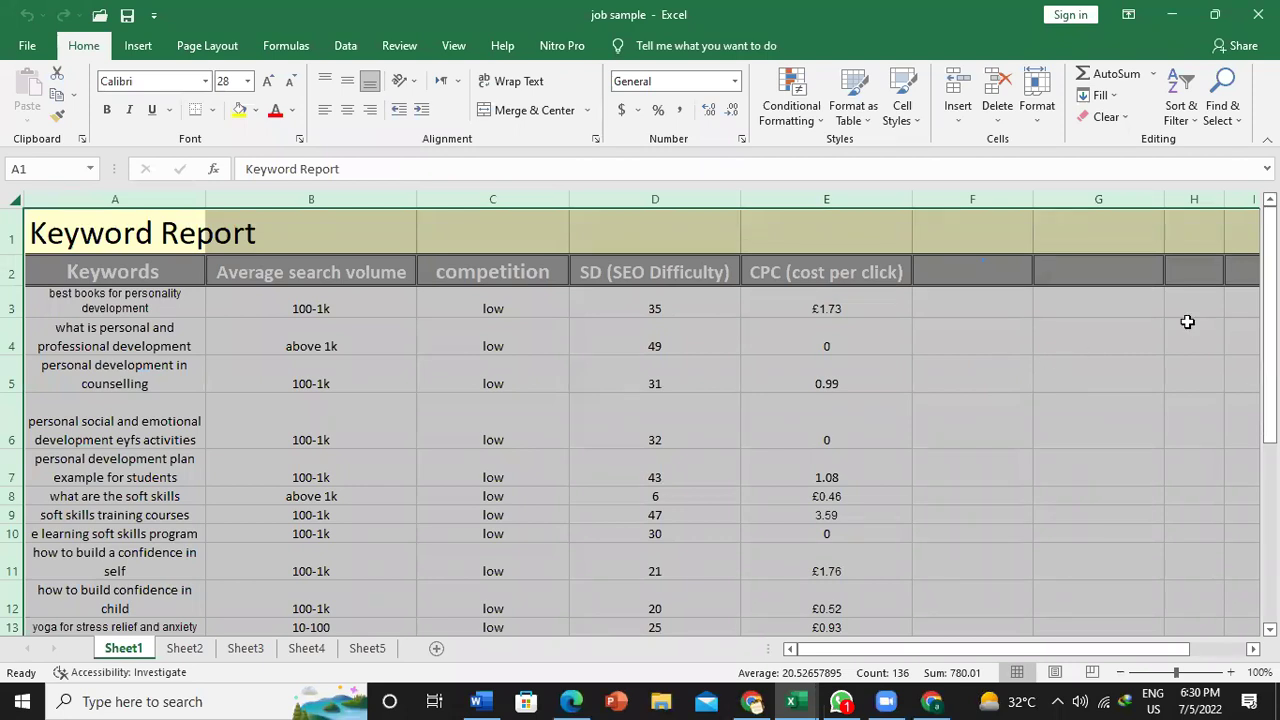
pyautogui.moveTo(1268, 230); pyautogui.dragTo(1268, 300)
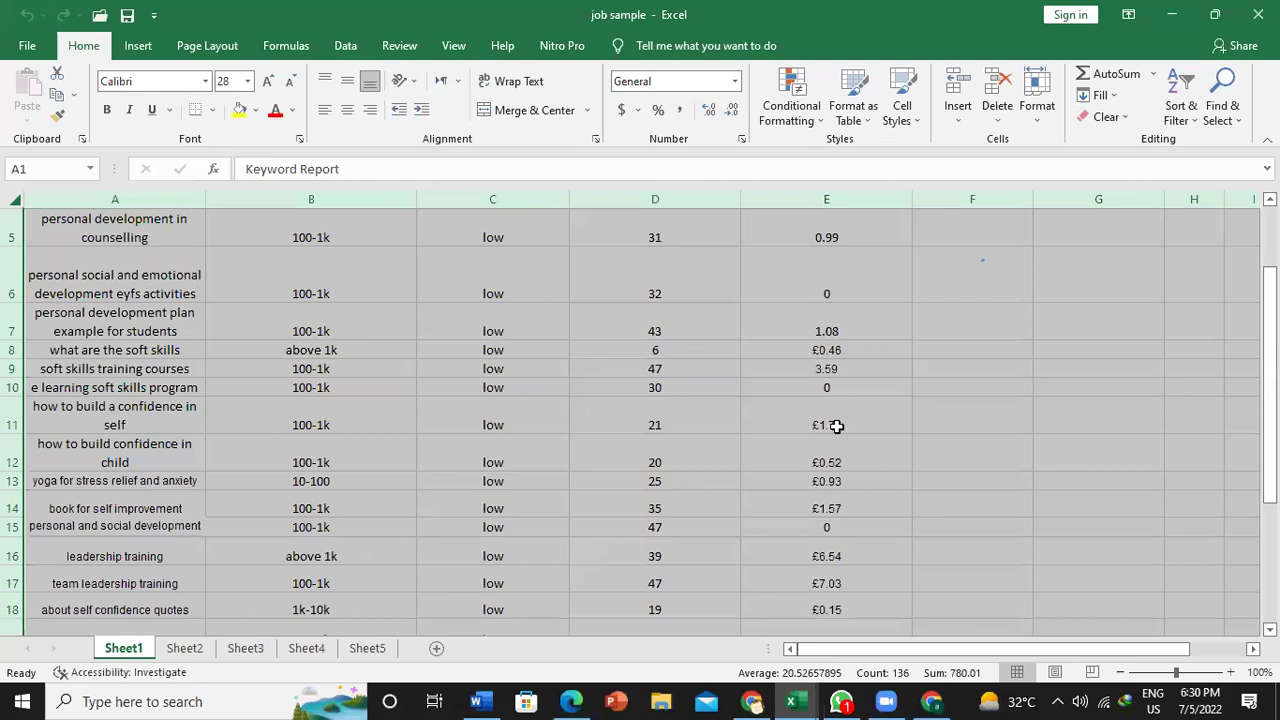
pyautogui.moveTo(1268, 350); pyautogui.dragTo(1268, 320)
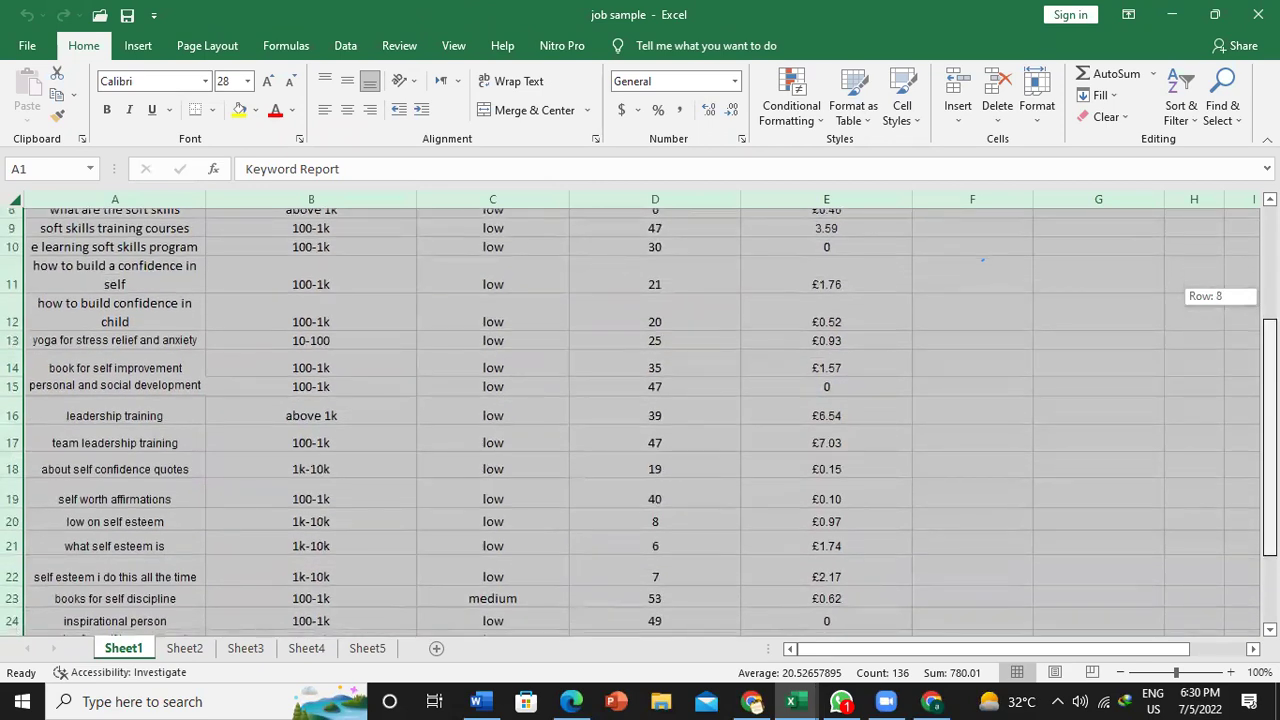
pyautogui.moveTo(1268, 320); pyautogui.dragTo(1268, 330)
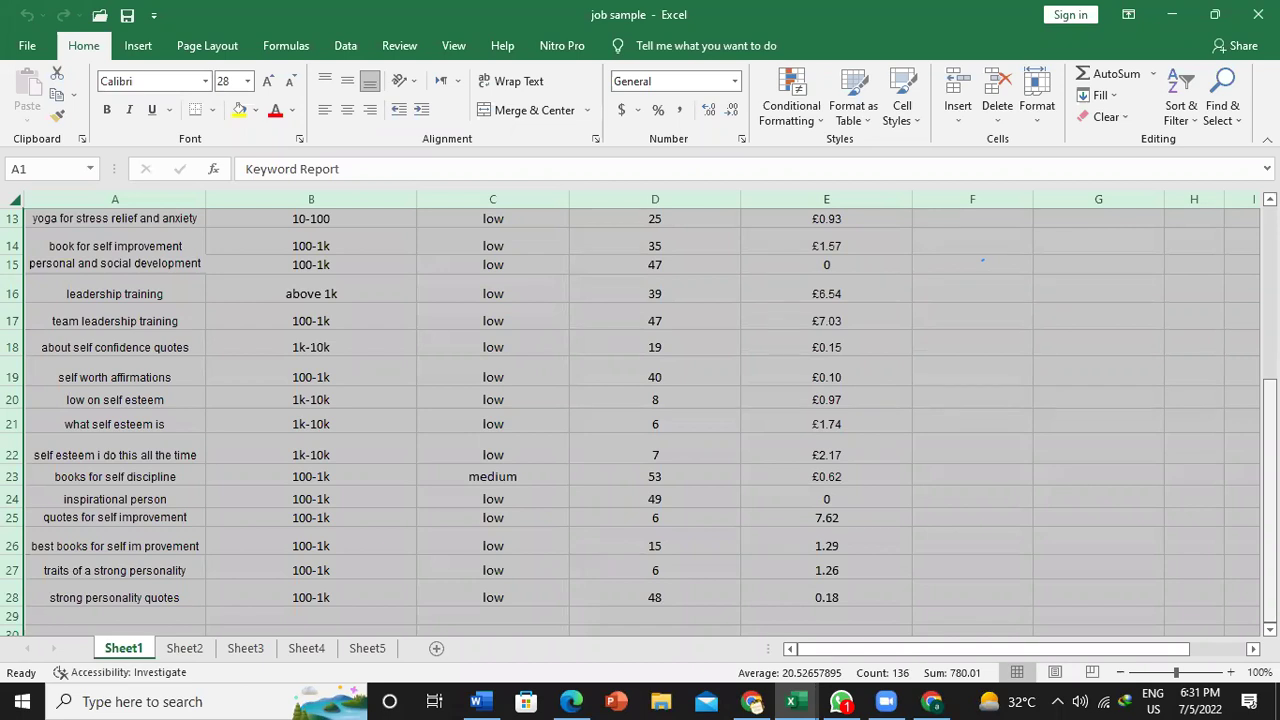
pyautogui.moveTo(1268, 482); pyautogui.dragTo(1246, 410)
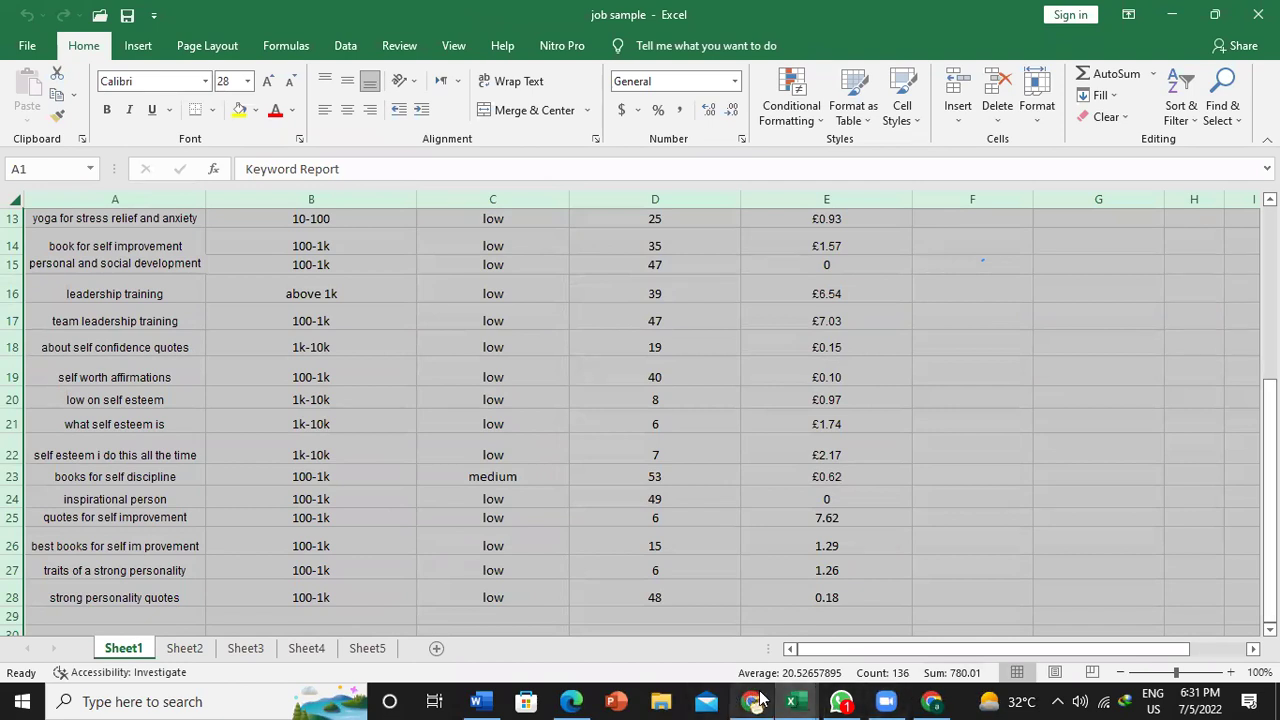
# - Switch to Chrome, replace the search query with "google" and search for the suggestion "google ads"
pyautogui.click(756, 701)
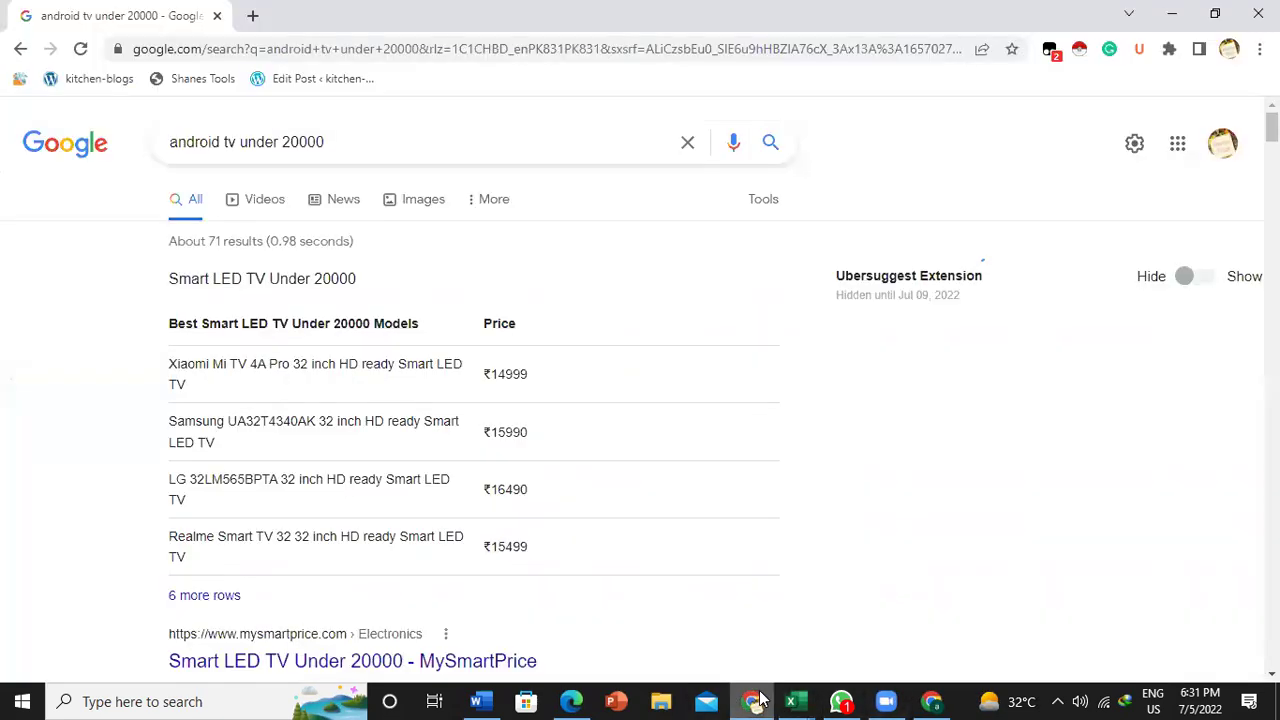
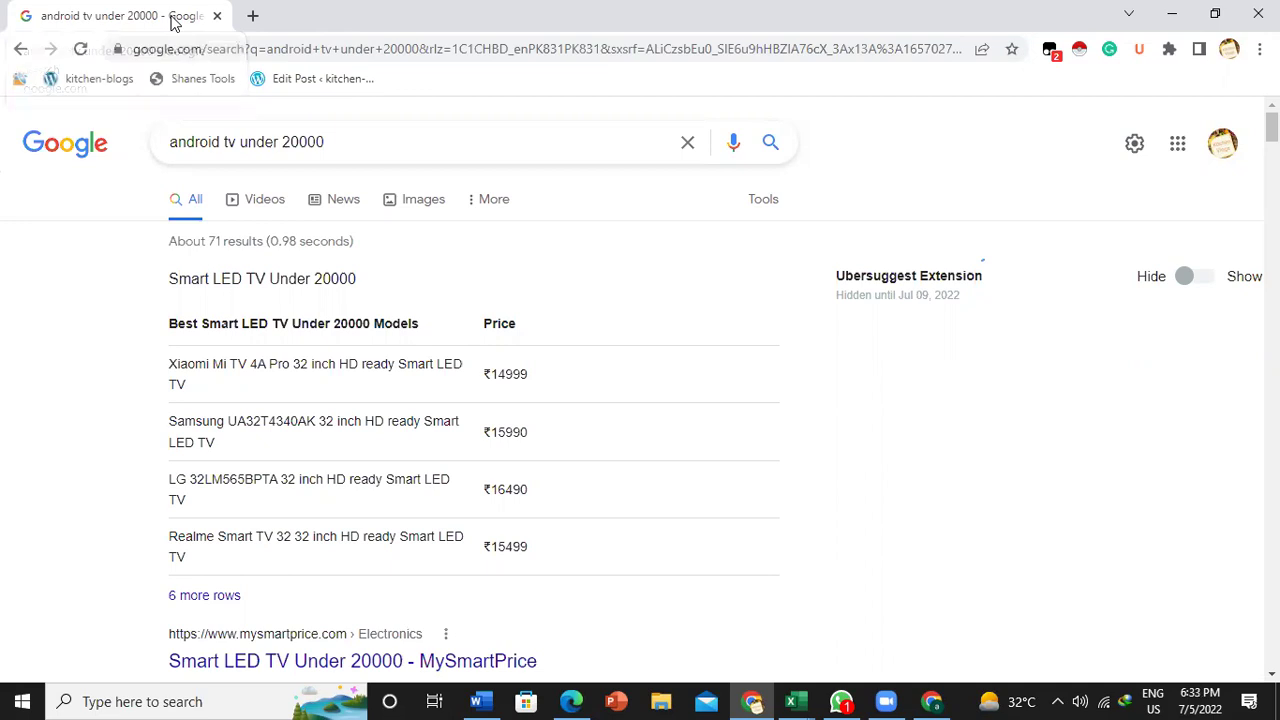
pyautogui.click(337, 142)
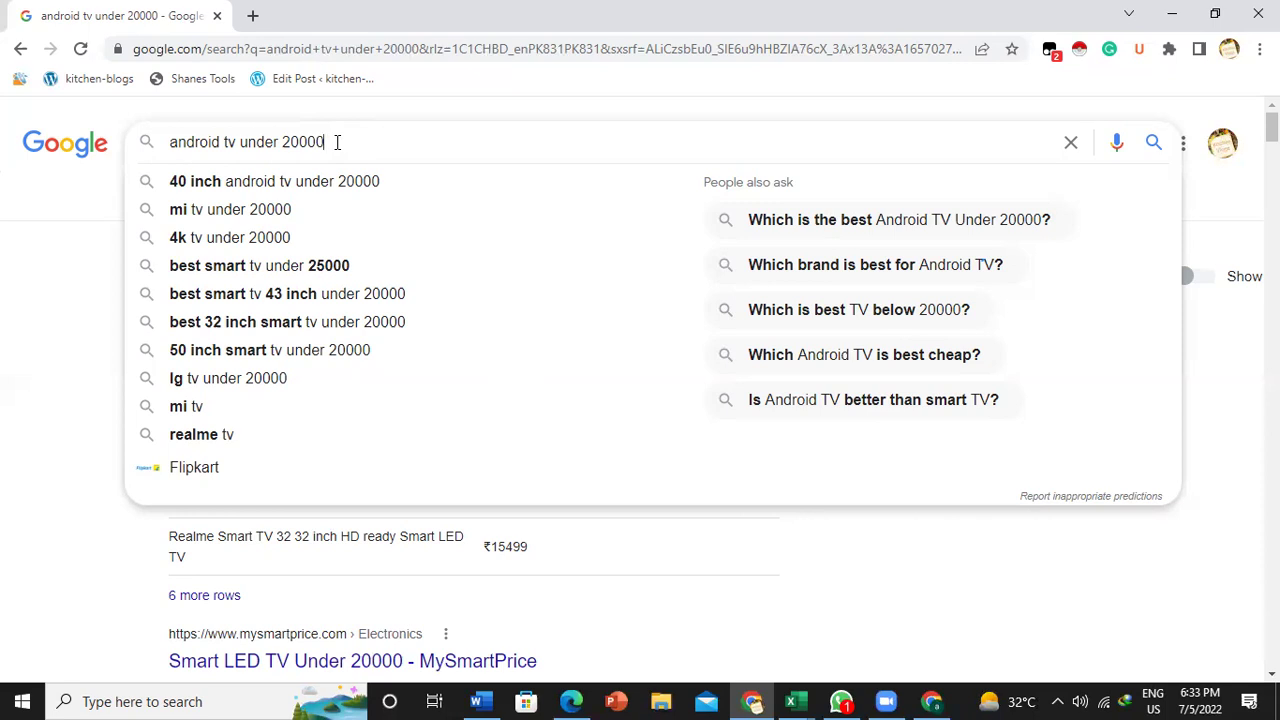
pyautogui.press('BackSpace')
pyautogui.press('BackSpace')
pyautogui.press('BackSpace')
pyautogui.press('BackSpace')
pyautogui.press('BackSpace')
pyautogui.press('BackSpace')
pyautogui.press('BackSpace')
pyautogui.press('BackSpace')
pyautogui.press('BackSpace')
pyautogui.press('BackSpace')
pyautogui.press('BackSpace')
pyautogui.press('BackSpace')
pyautogui.press('BackSpace')
pyautogui.press('BackSpace')
pyautogui.press('BackSpace')
pyautogui.press('BackSpace')
pyautogui.press('BackSpace')
pyautogui.press('BackSpace')
pyautogui.press('BackSpace')
pyautogui.press('BackSpace')
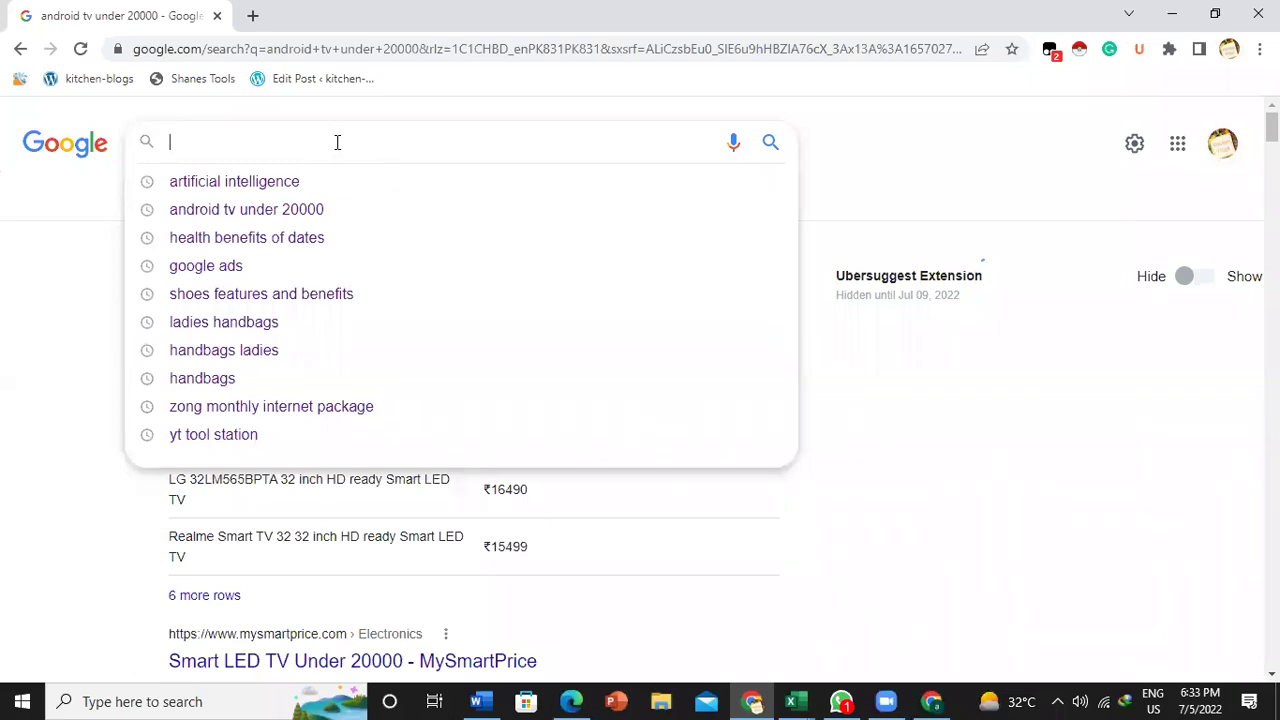
pyautogui.write('google')
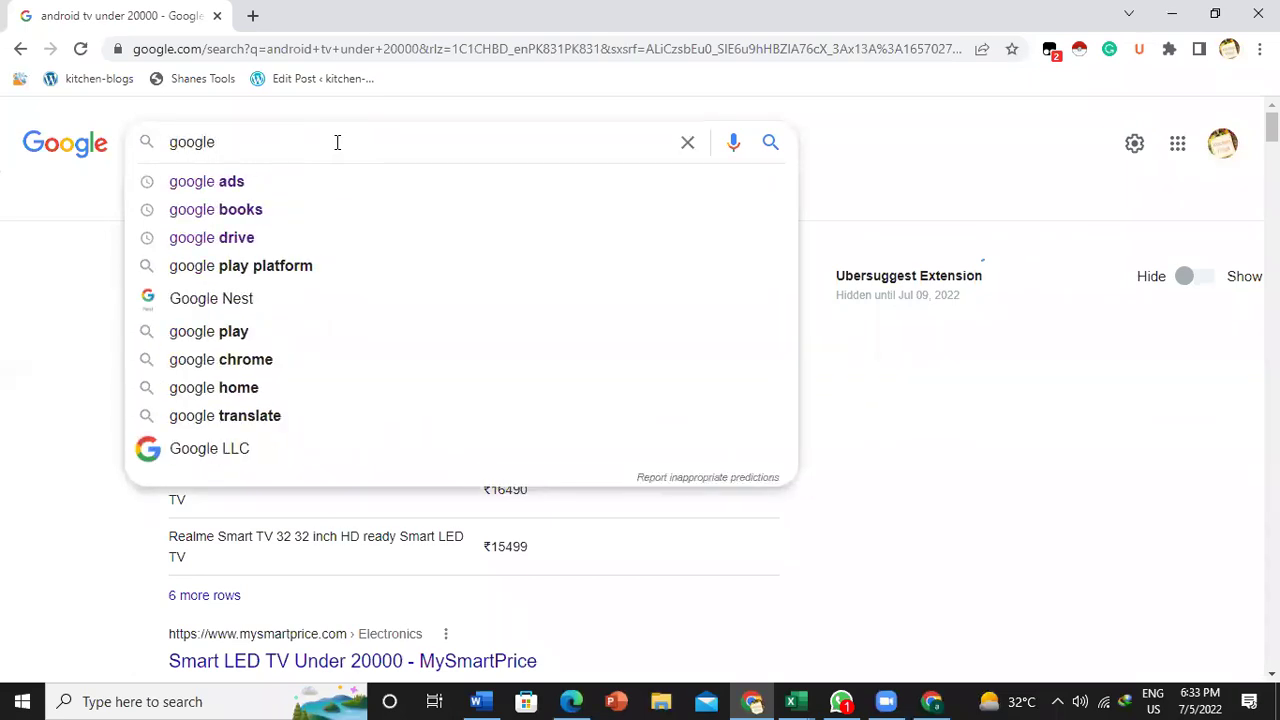
pyautogui.click(299, 184)
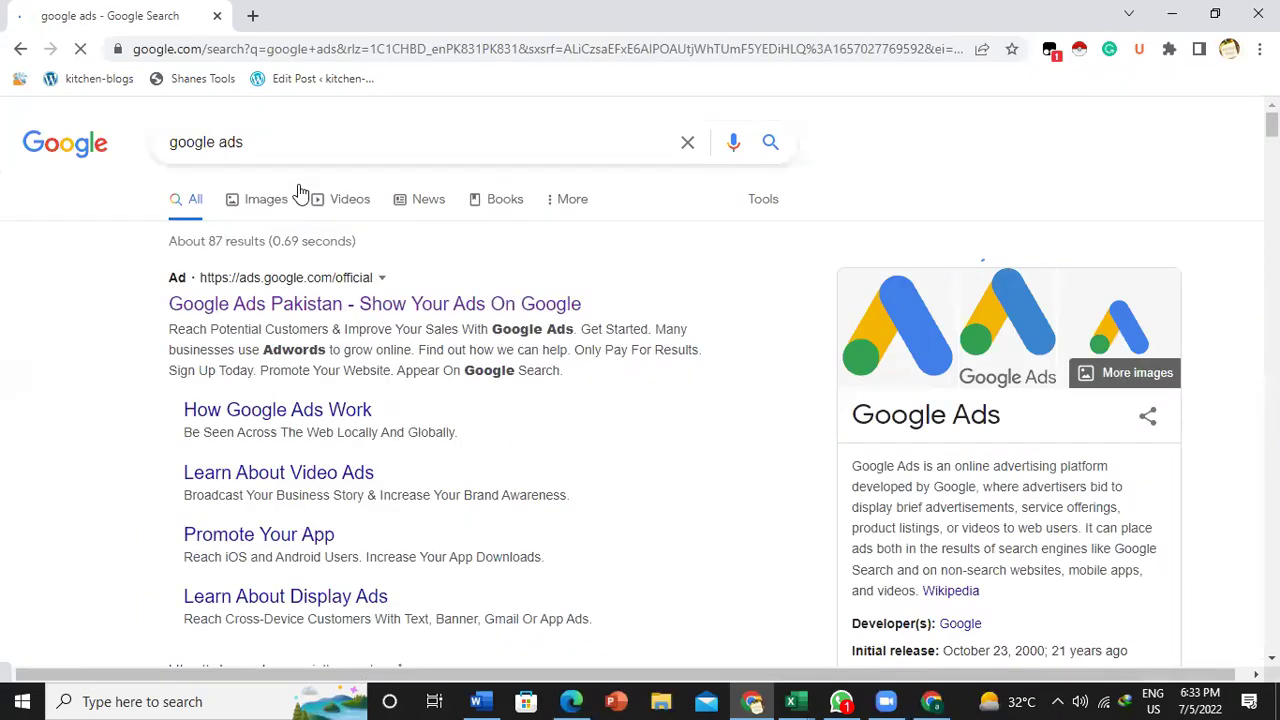
# - Start the sign-up from the Google Ads Pakistan result and begin a new Google Ads account under a different Google account
pyautogui.click(280, 312)
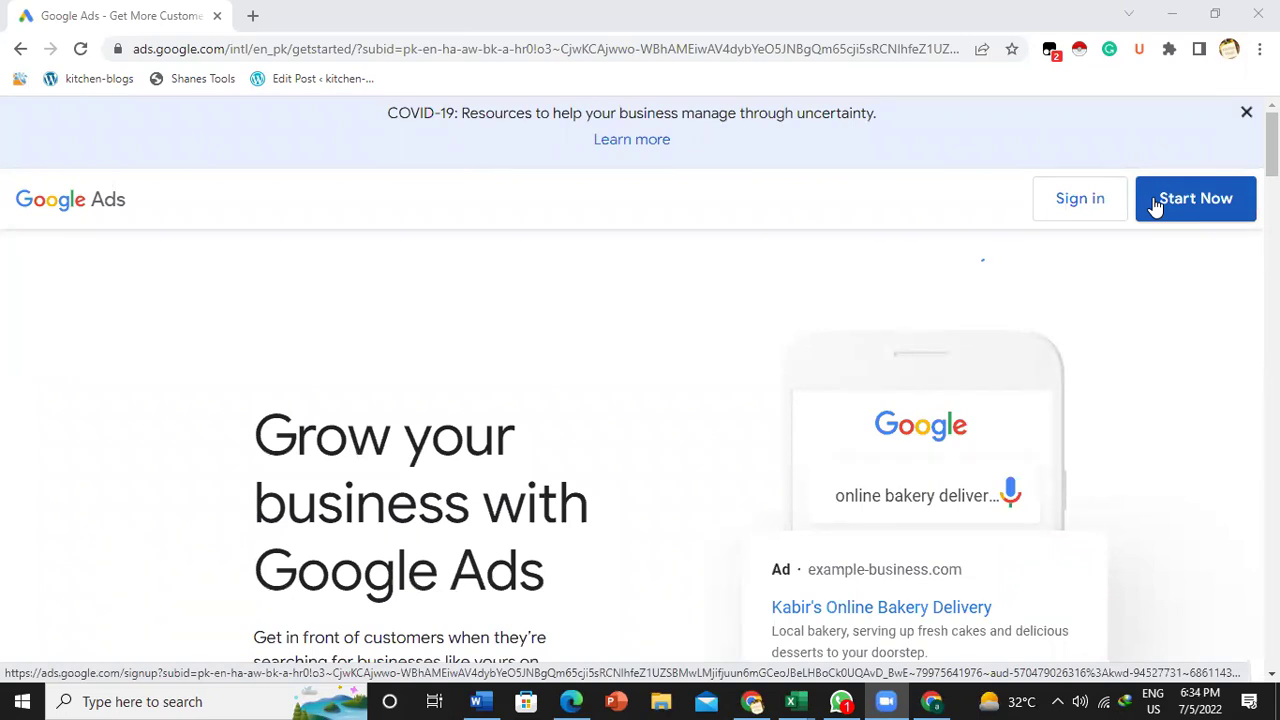
pyautogui.click(1157, 205)
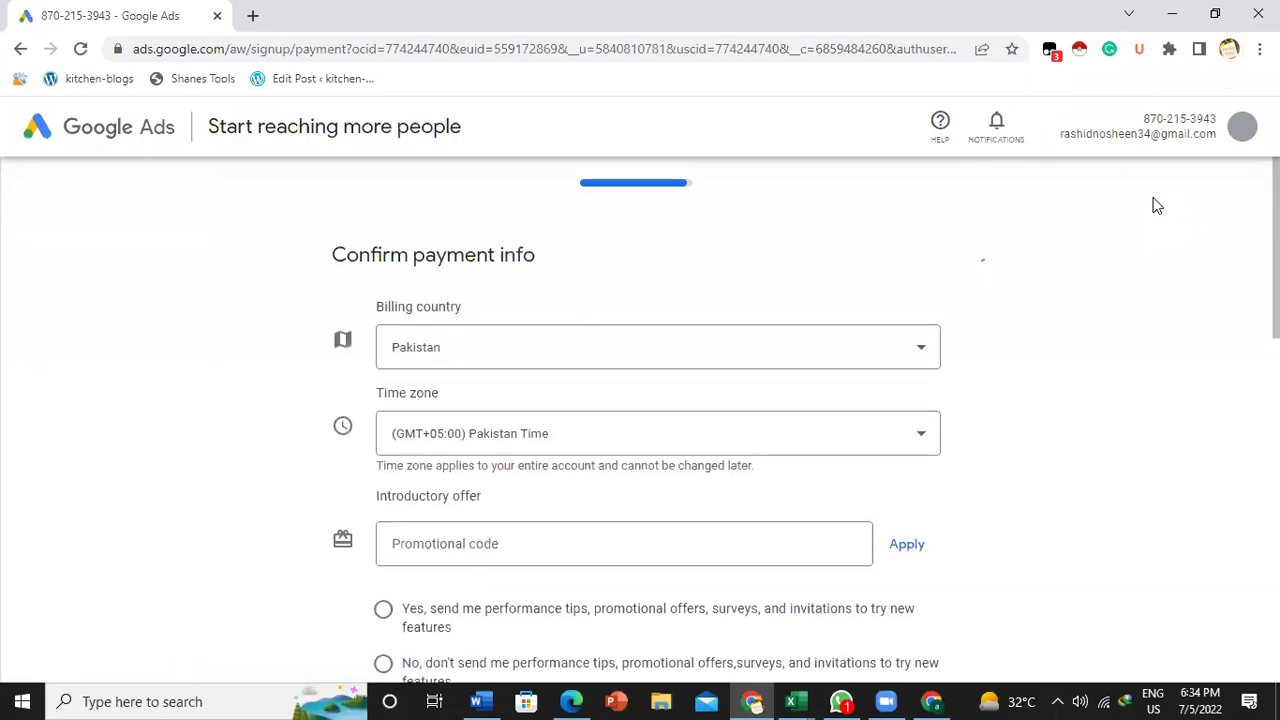
pyautogui.click(1242, 126)
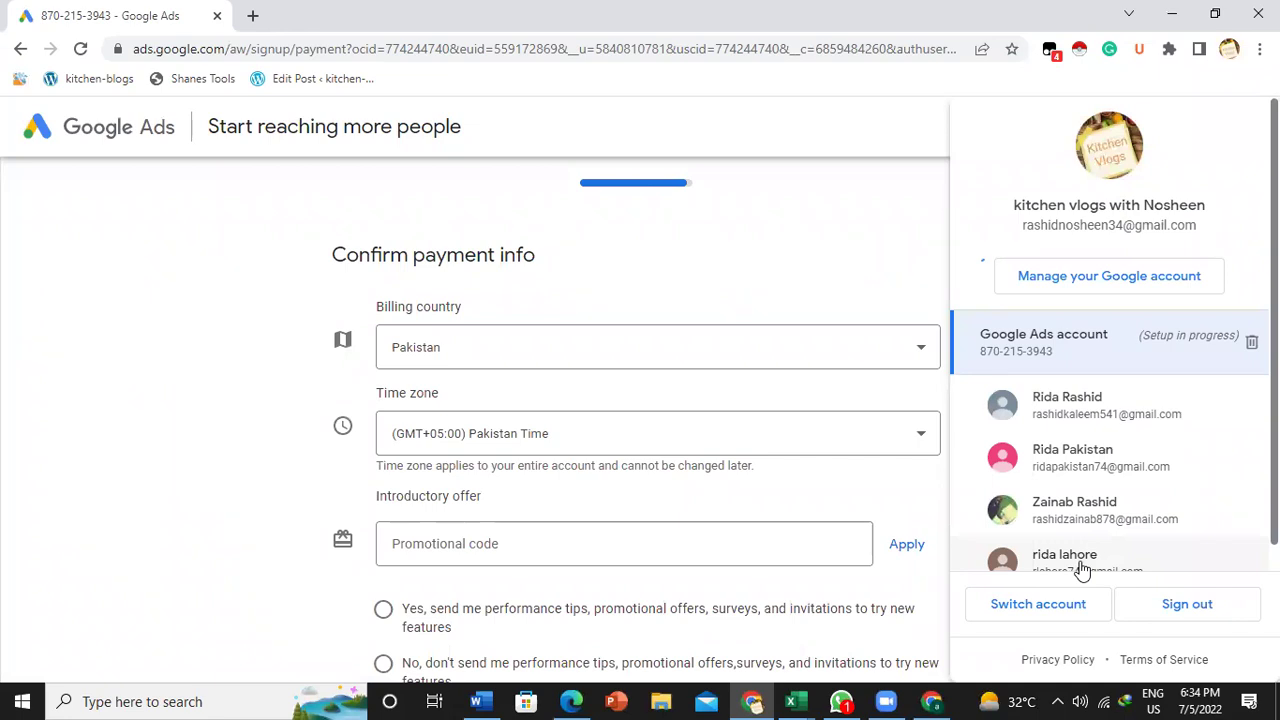
pyautogui.click(1078, 566)
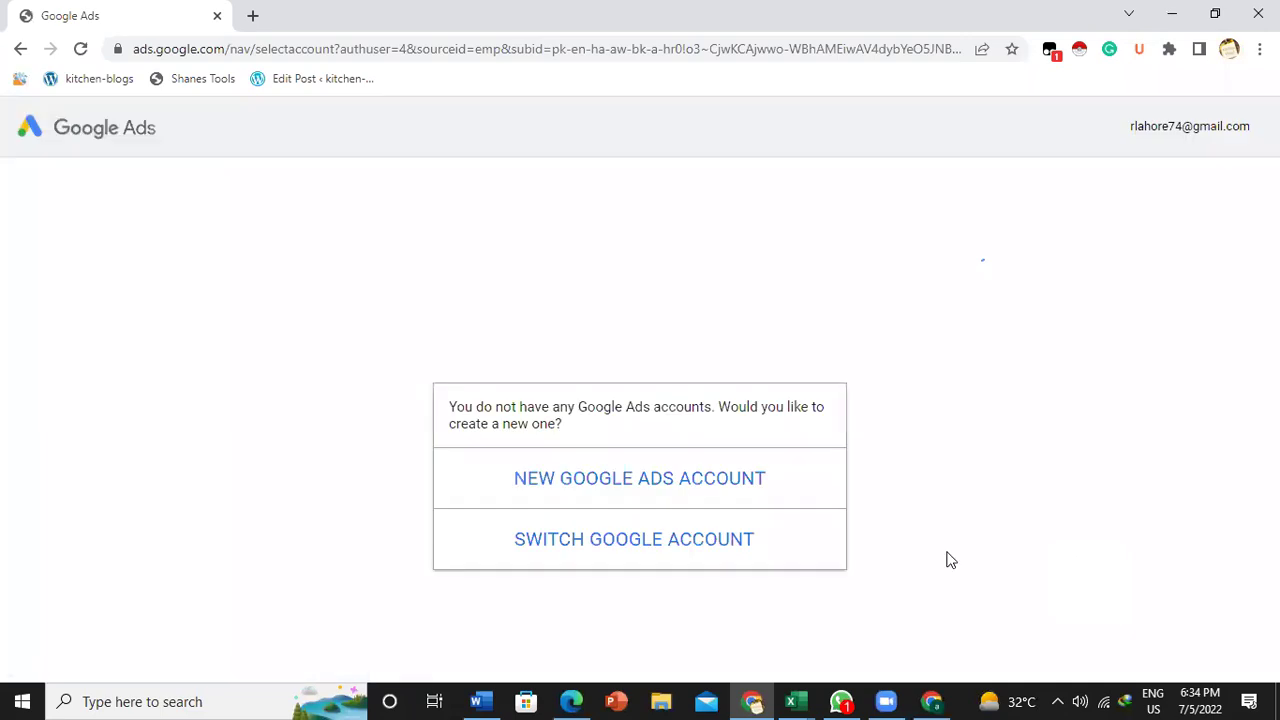
pyautogui.click(620, 487)
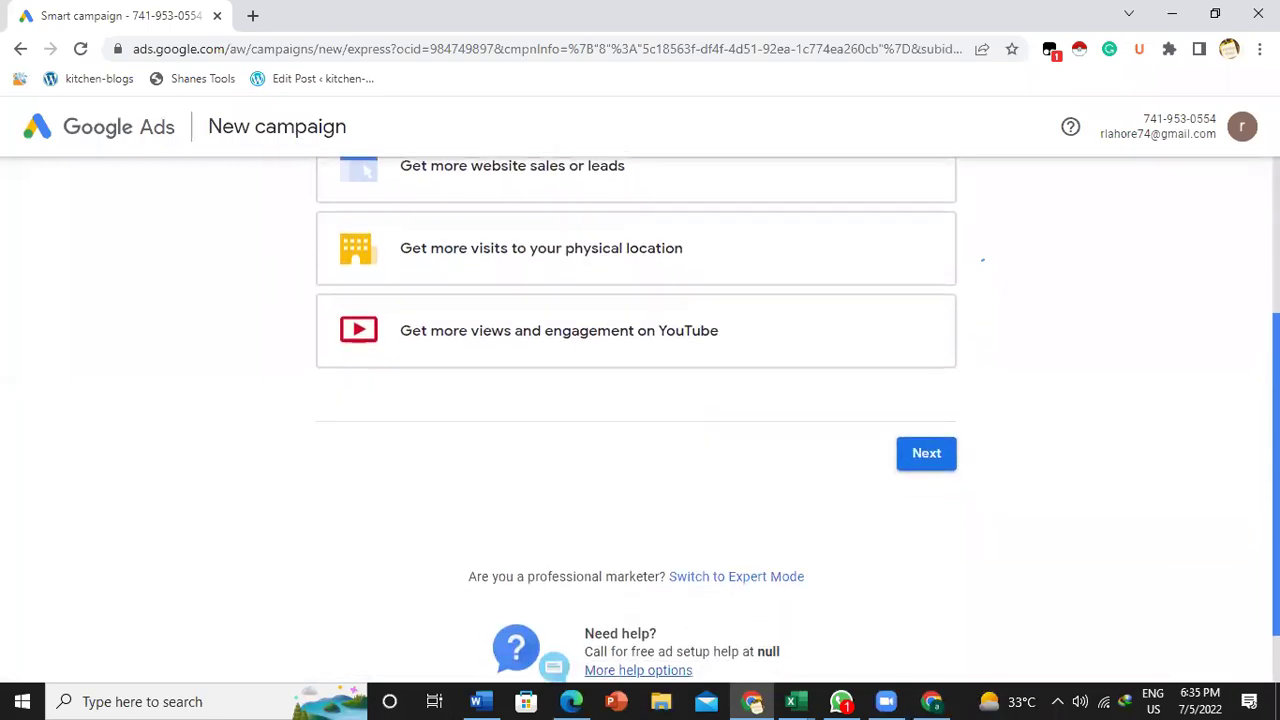
# - Switch the new campaign setup to Expert Mode and choose to create an account without a campaign
pyautogui.scroll(2, 730, 524)
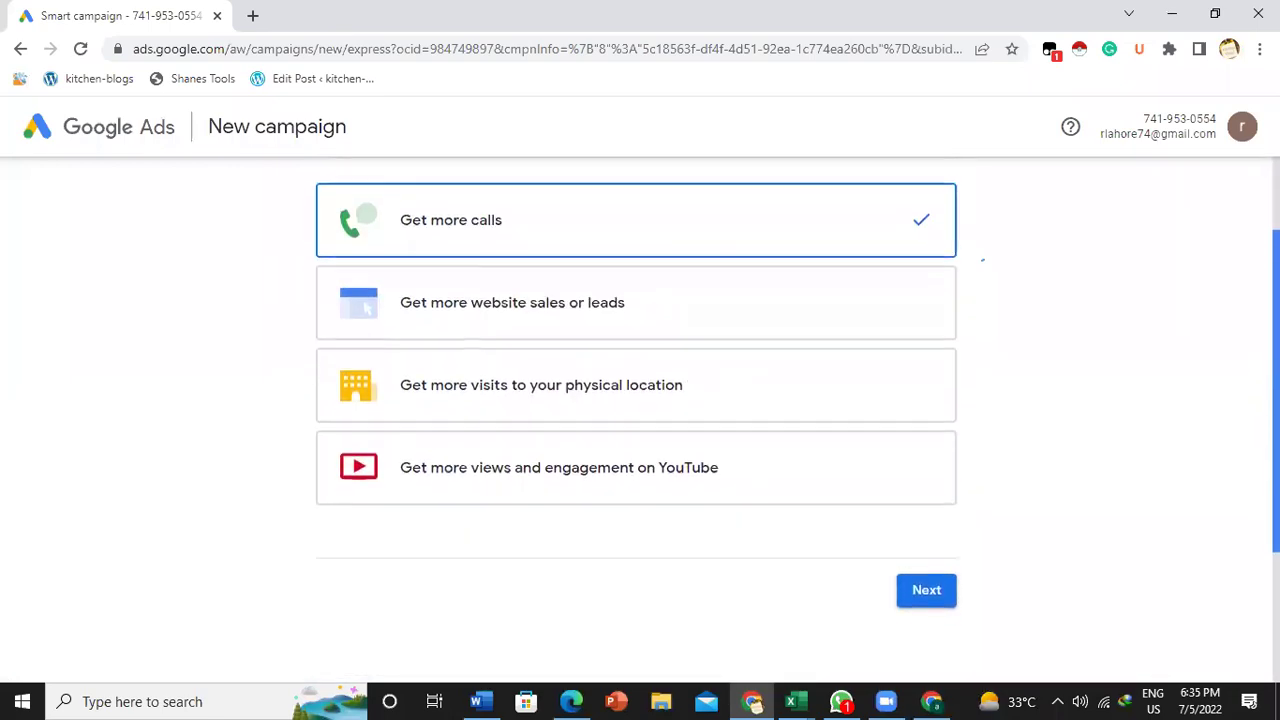
pyautogui.scroll(-1, 730, 524)
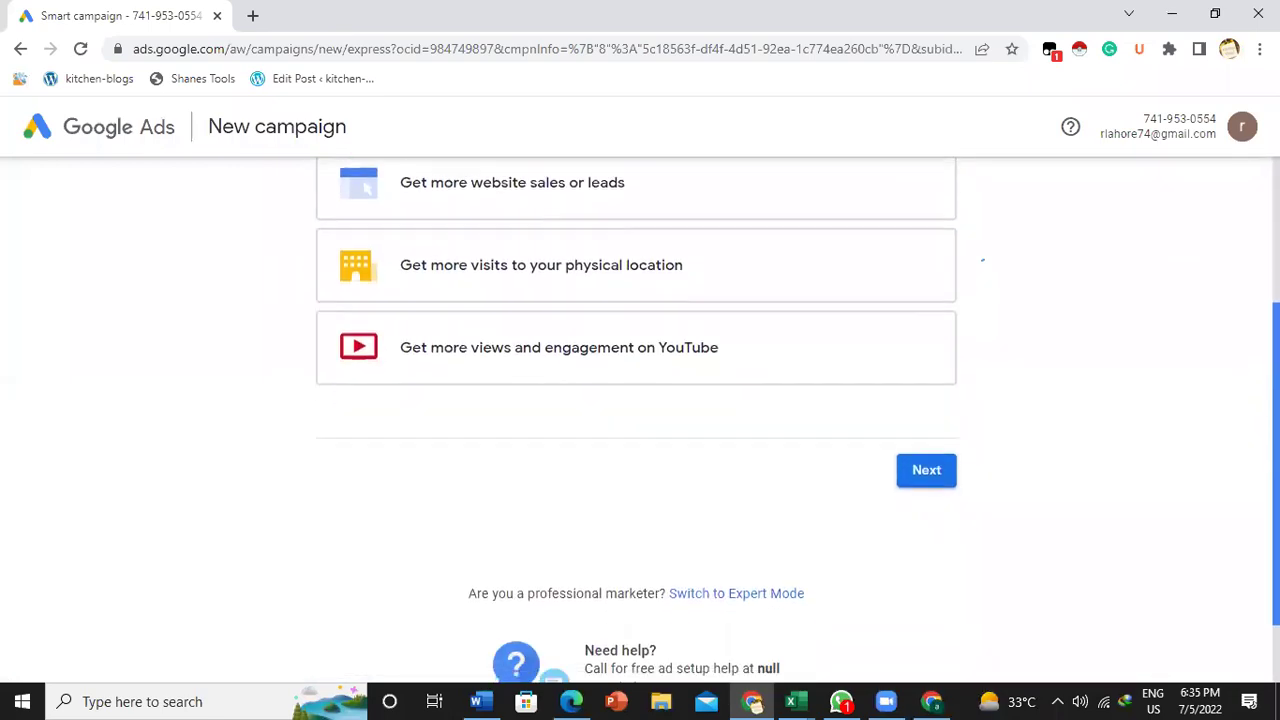
pyautogui.click(739, 594)
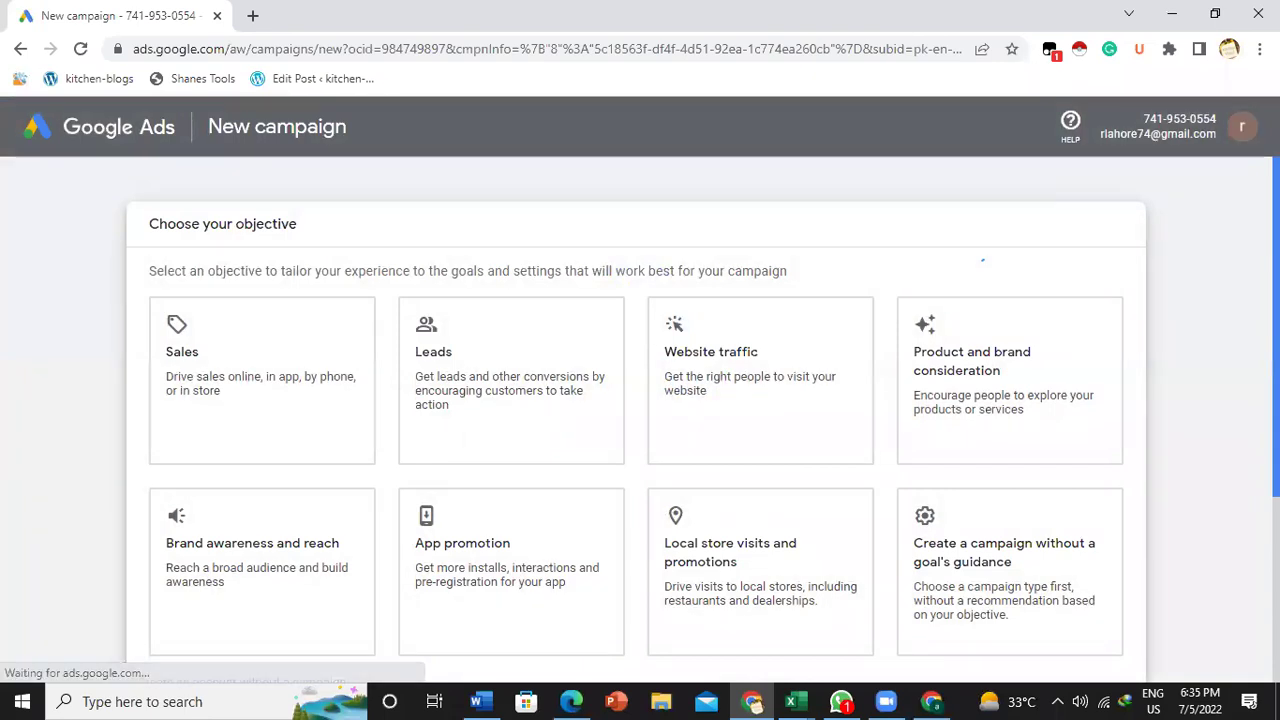
pyautogui.scroll(-3, 640, 420)
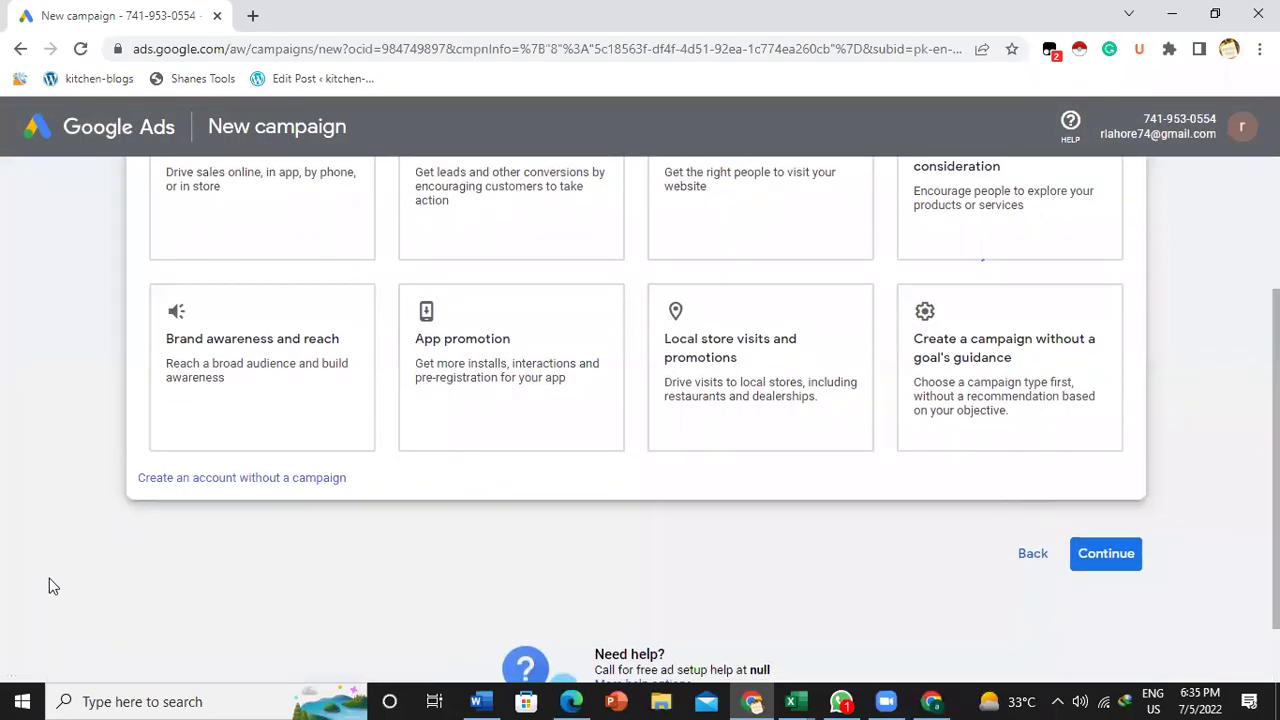
pyautogui.click(229, 484)
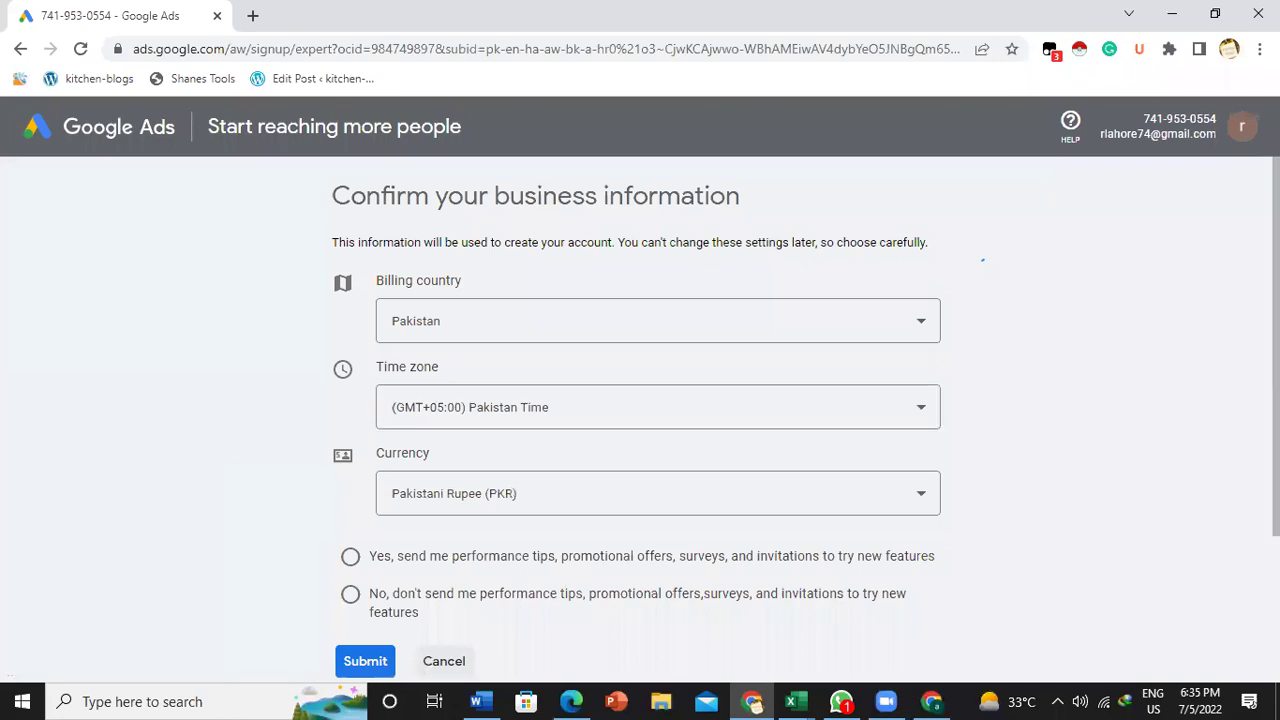
# - Examine the business information form and look through all the currencies offered for the account
pyautogui.scroll(-3, 640, 420)
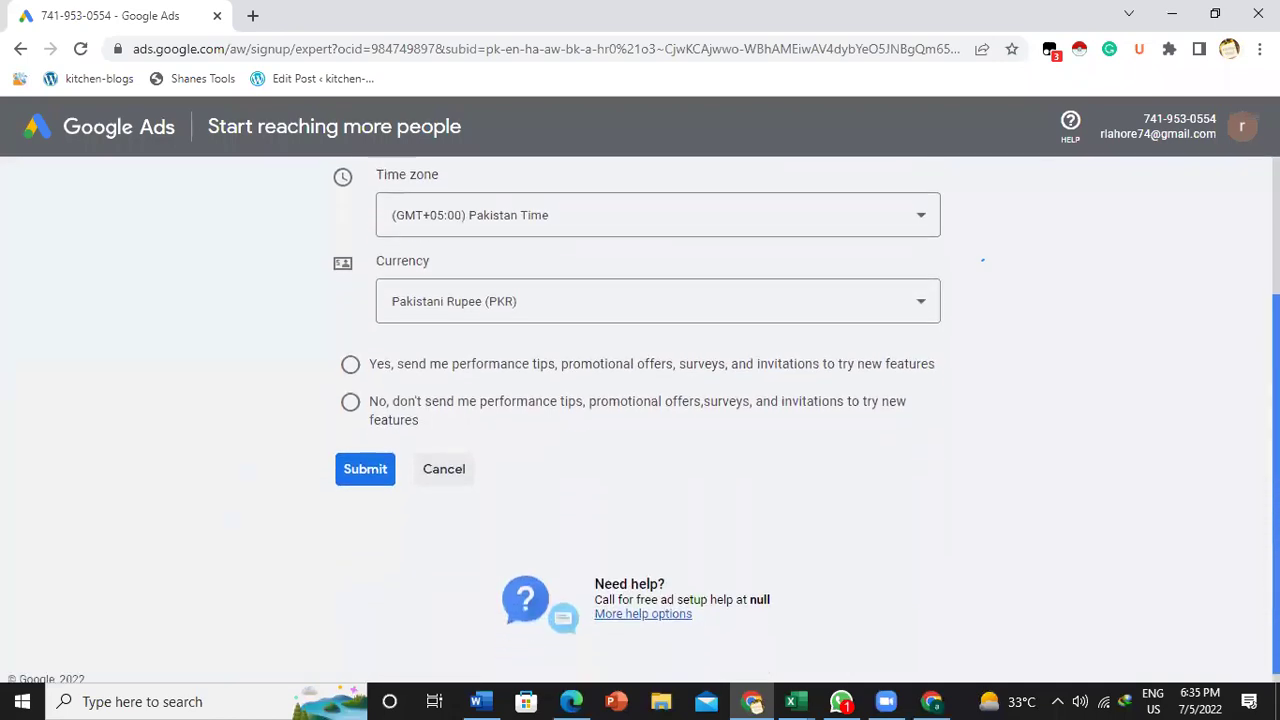
pyautogui.scroll(2, 640, 400)
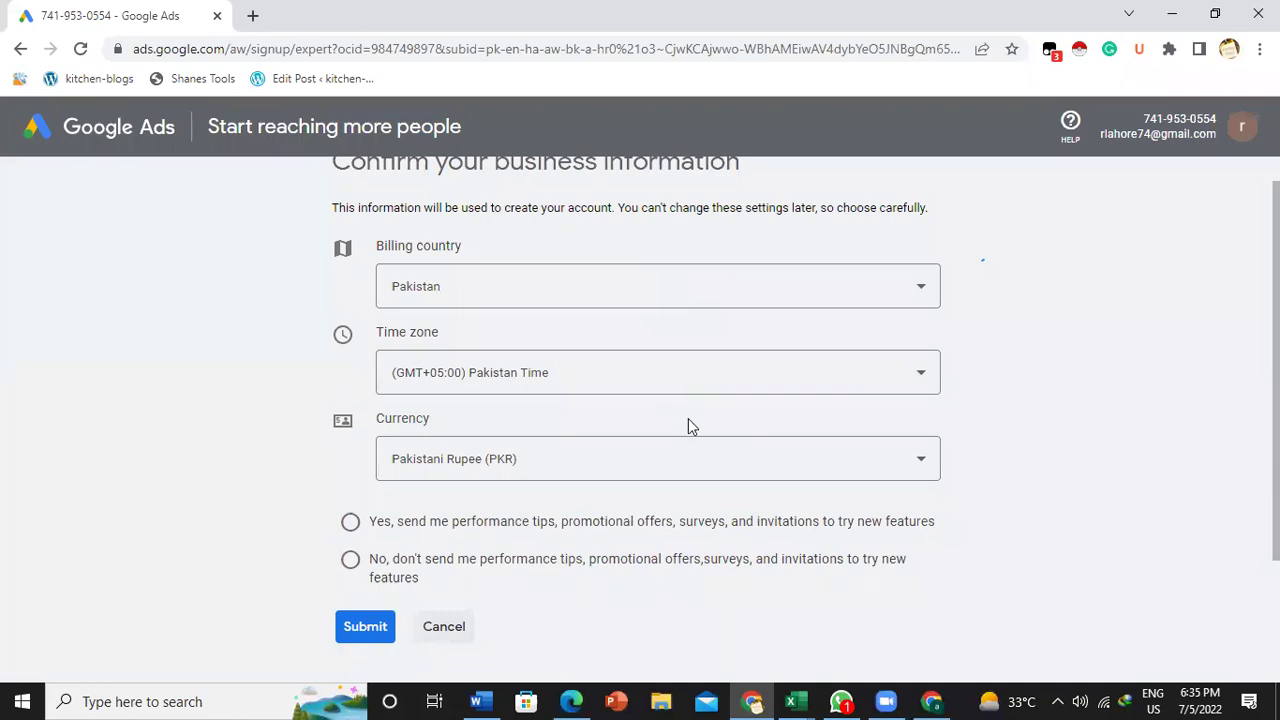
pyautogui.click(925, 477)
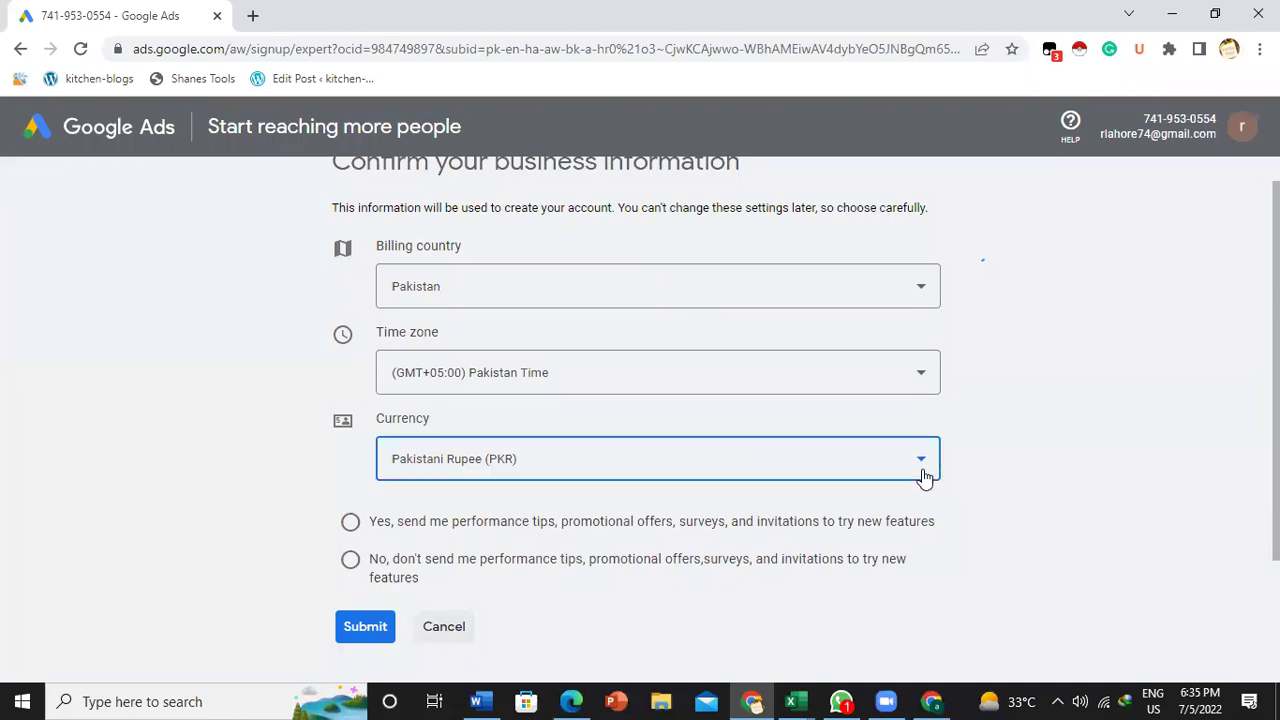
pyautogui.scroll(-10, 895, 377)
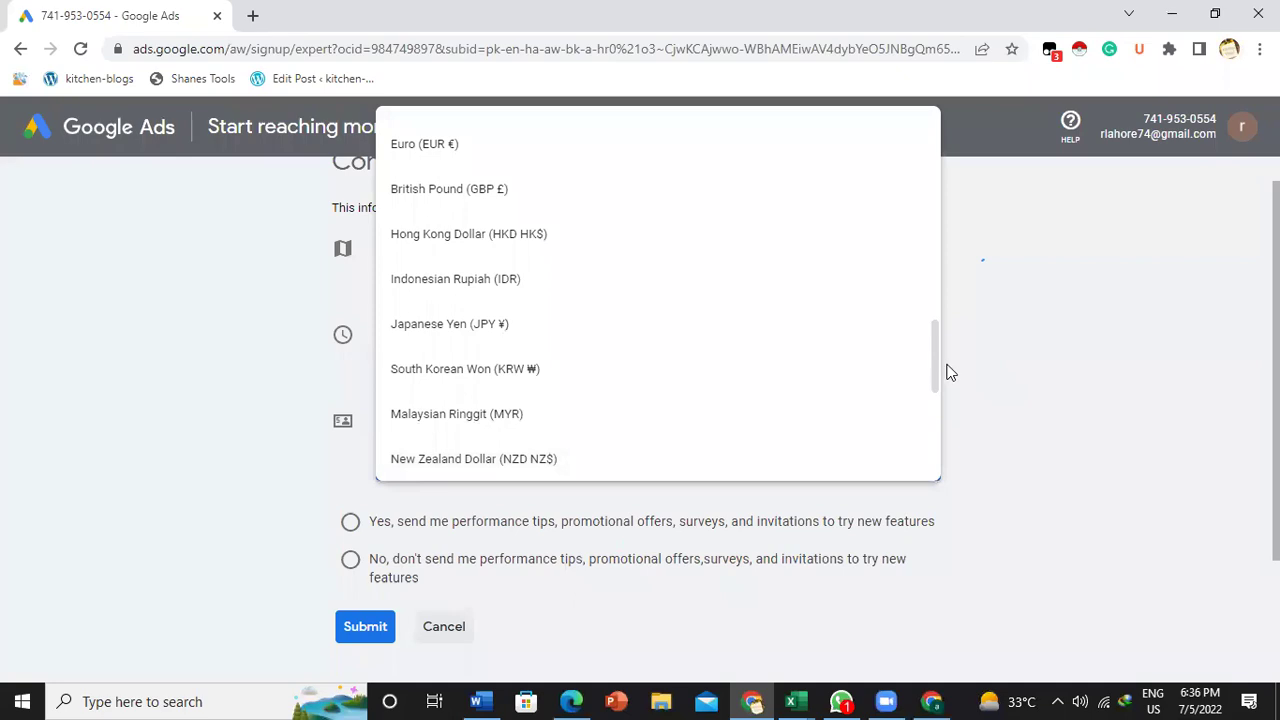
pyautogui.moveTo(937, 369); pyautogui.dragTo(960, 470)
pyautogui.scroll(3, 517, 380)
pyautogui.scroll(-3, 546, 397)
pyautogui.scroll(3, 700, 440)
pyautogui.scroll(-3, 936, 217)
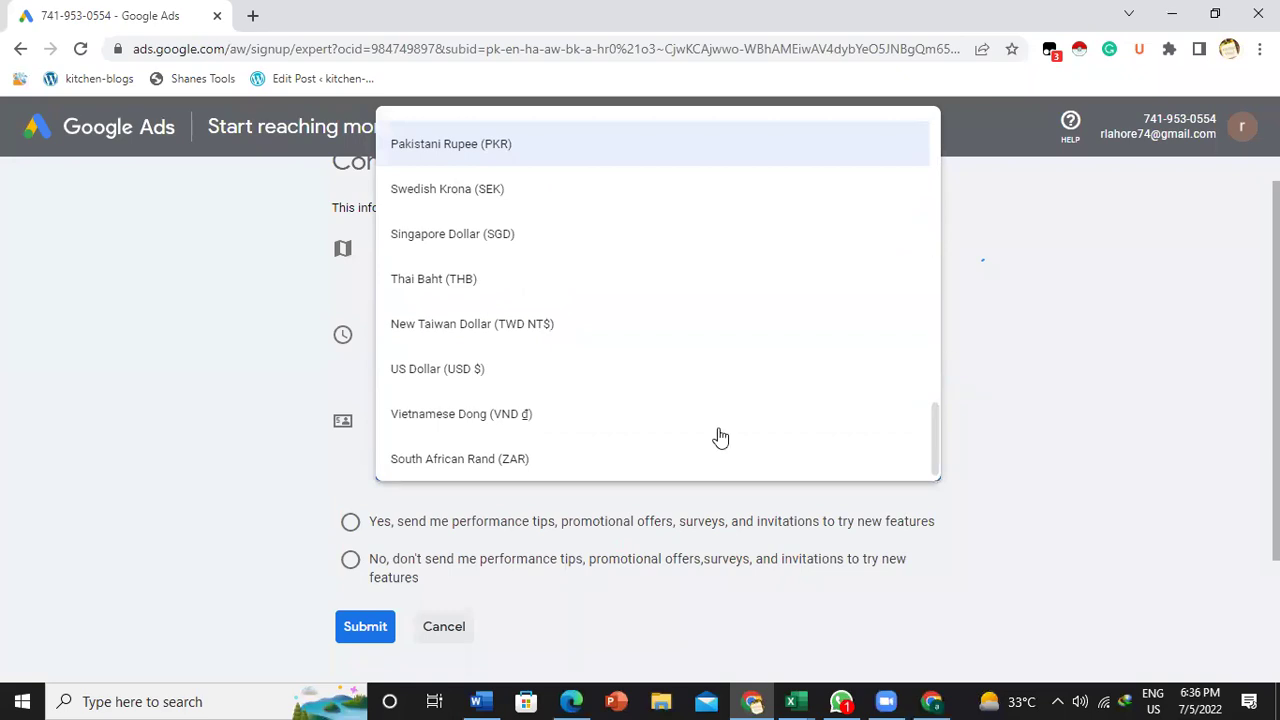
pyautogui.scroll(3, 720, 437)
pyautogui.scroll(-1, 521, 506)
pyautogui.scroll(-4, 429, 451)
pyautogui.scroll(4, 591, 460)
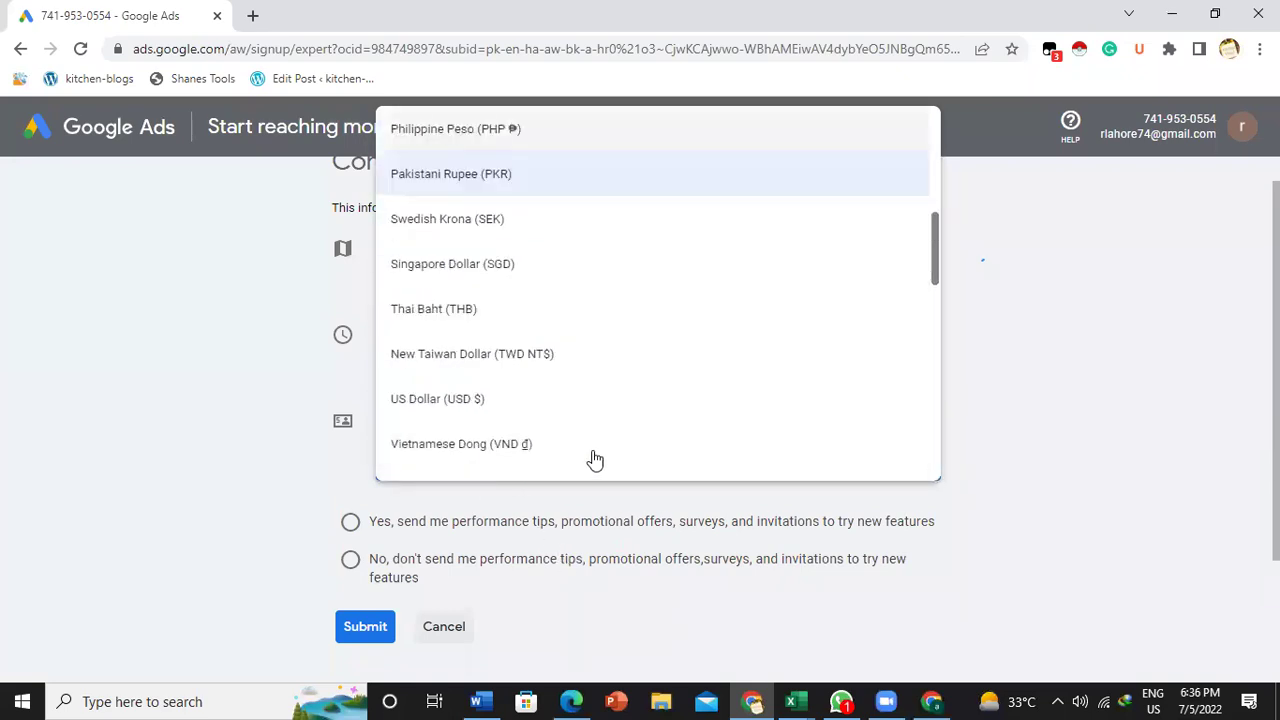
pyautogui.scroll(-5, 803, 423)
pyautogui.scroll(1, 920, 410)
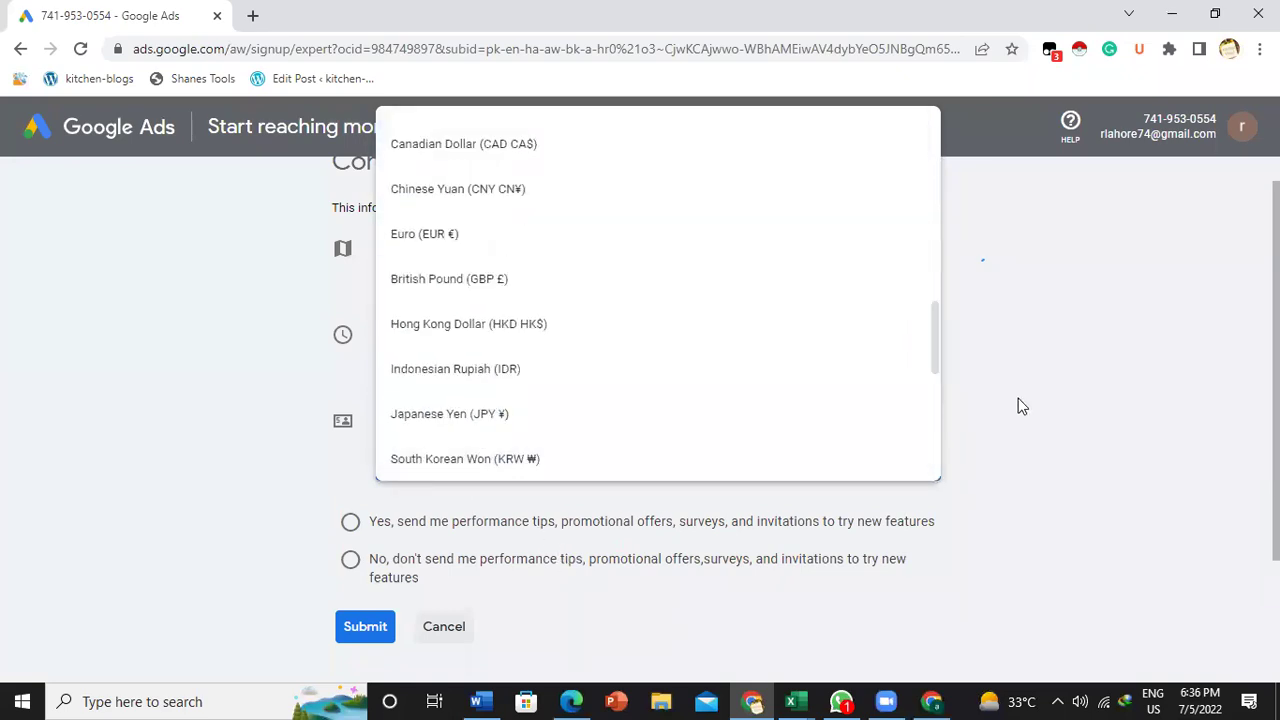
pyautogui.scroll(-3, 1018, 405)
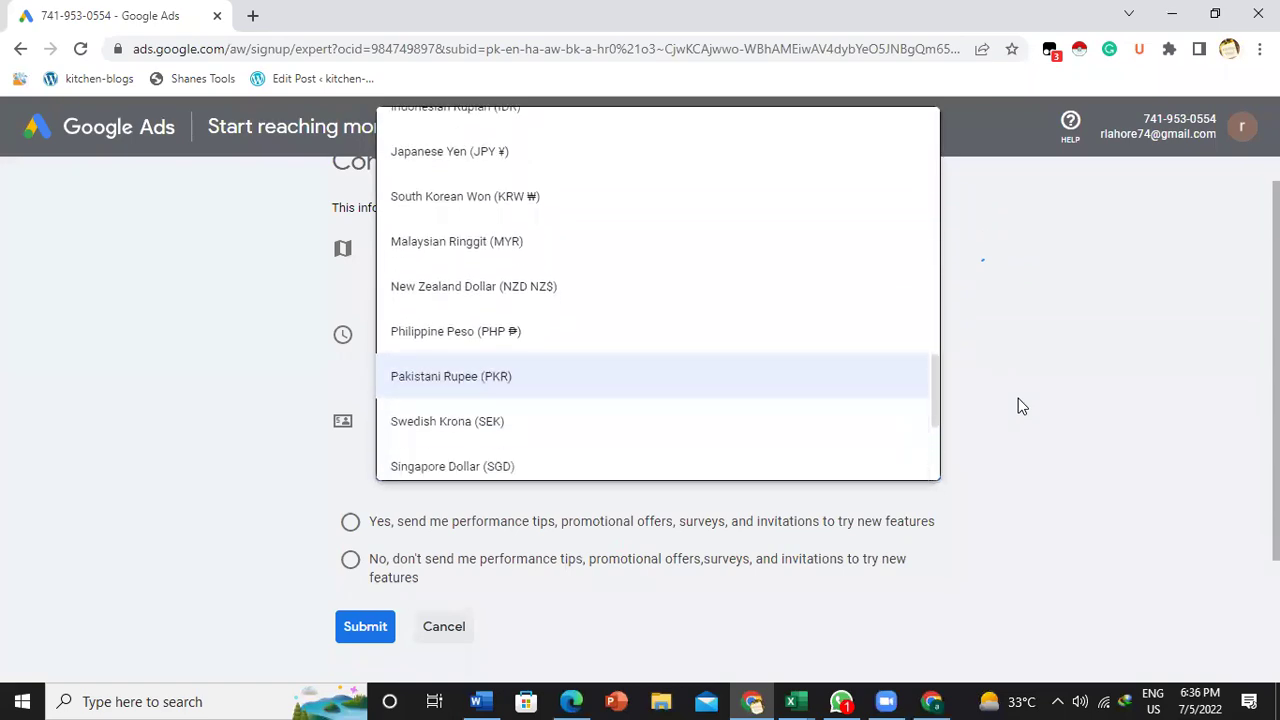
pyautogui.scroll(-3, 1018, 400)
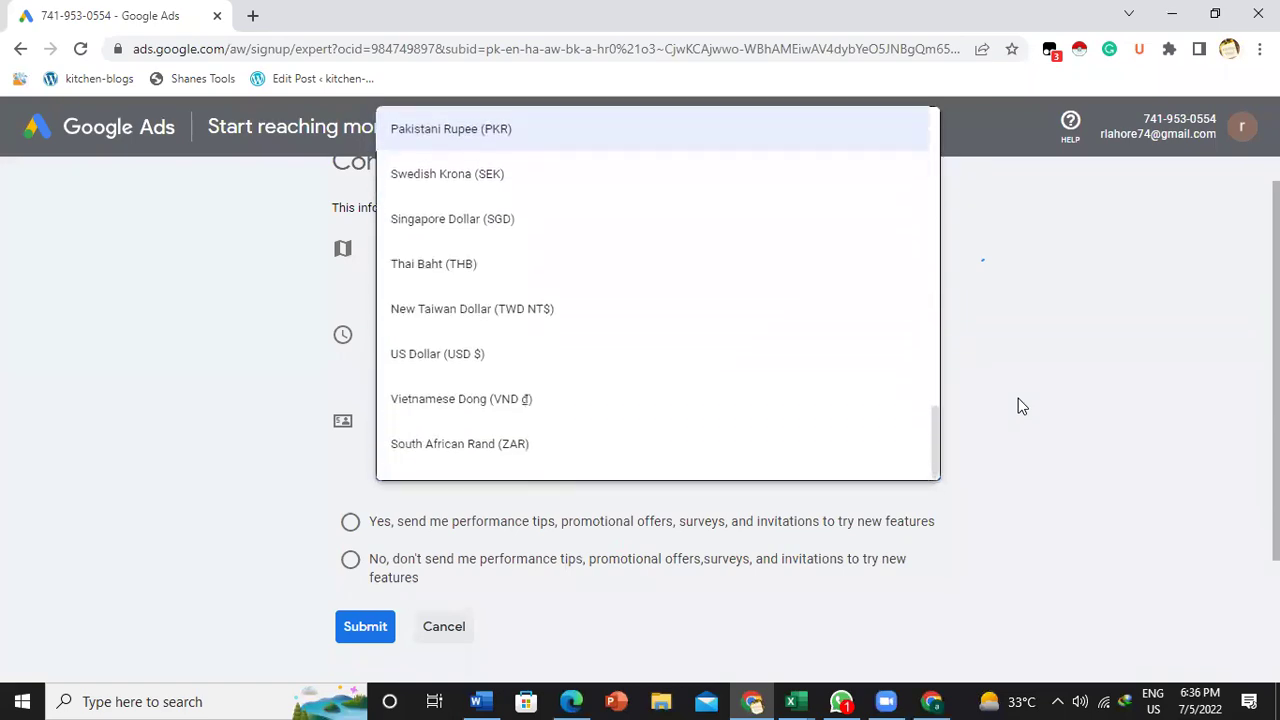
pyautogui.scroll(-2, 877, 429)
pyautogui.scroll(2, 900, 432)
pyautogui.scroll(5, 800, 470)
pyautogui.scroll(-3, 917, 417)
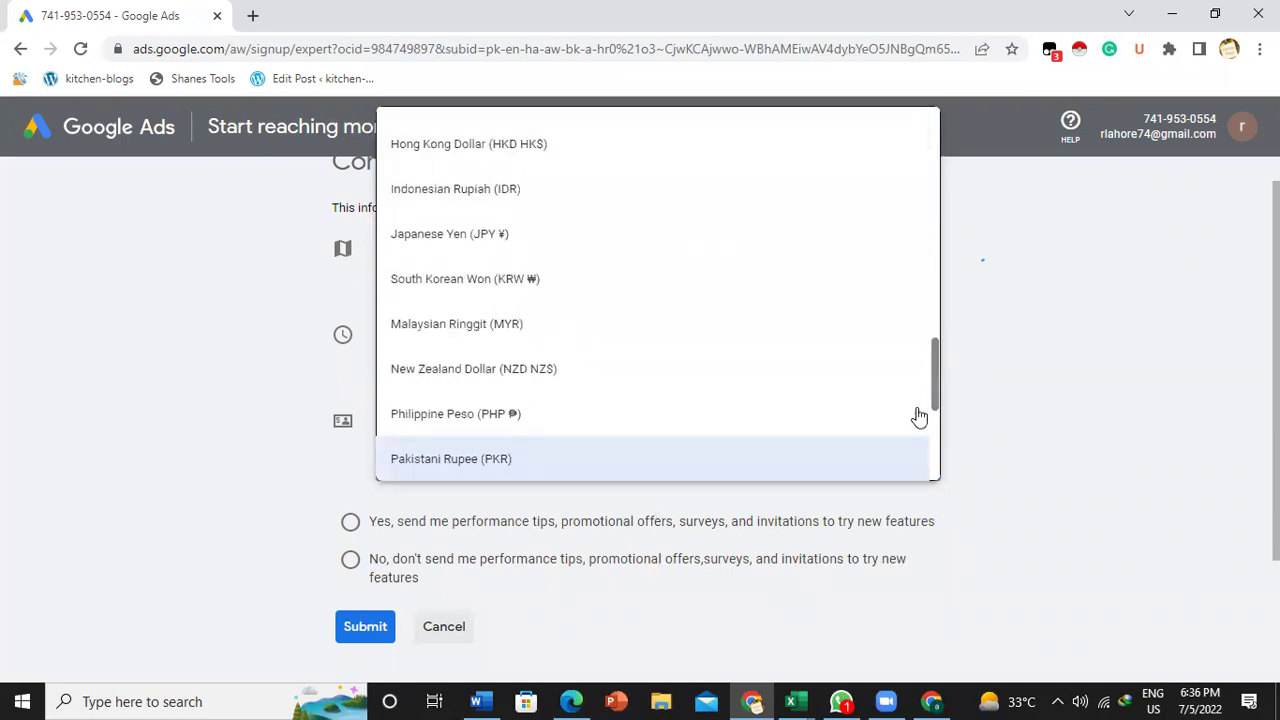
pyautogui.moveTo(926, 421); pyautogui.dragTo(923, 485)
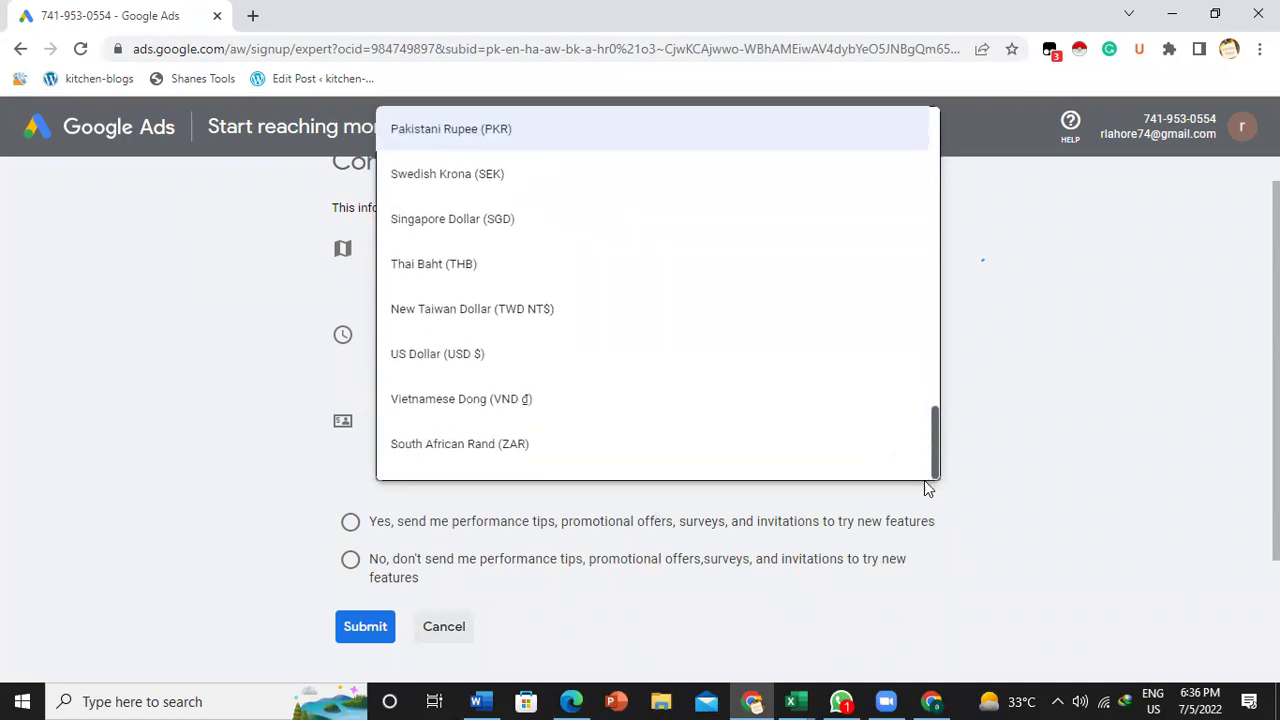
pyautogui.scroll(3, 831, 466)
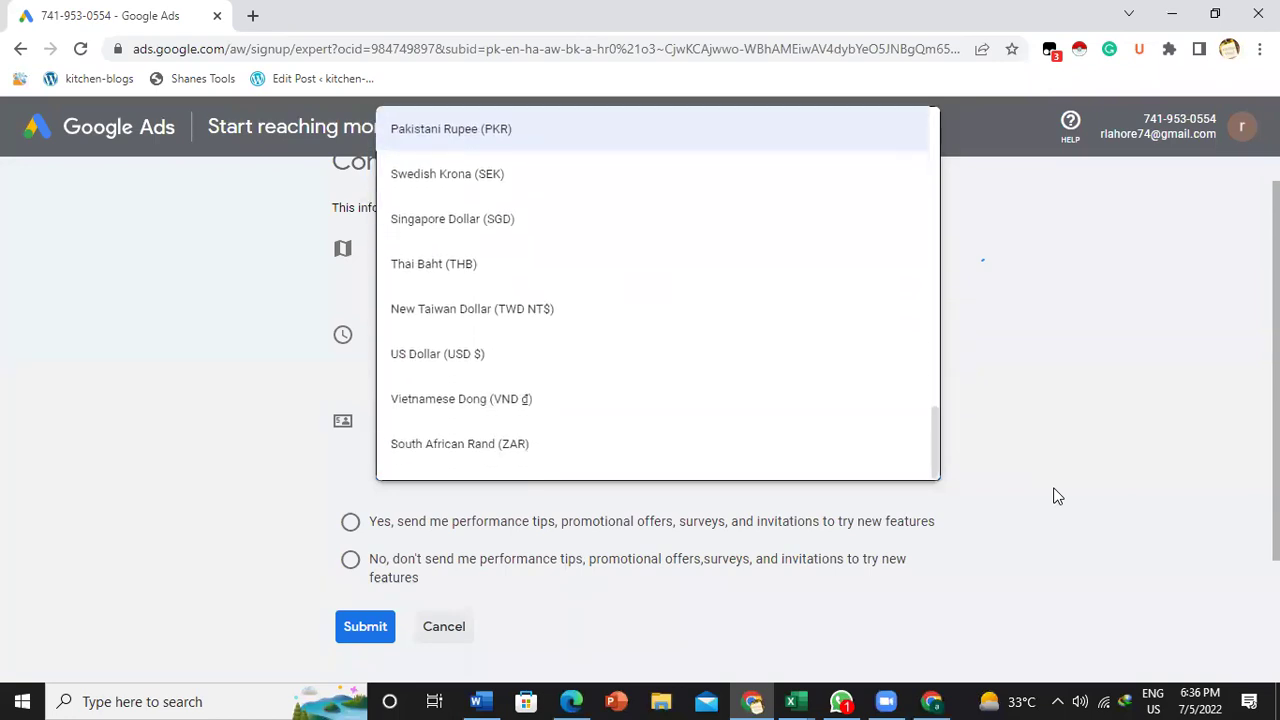
pyautogui.scroll(1, 457, 354)
pyautogui.scroll(-4, 466, 331)
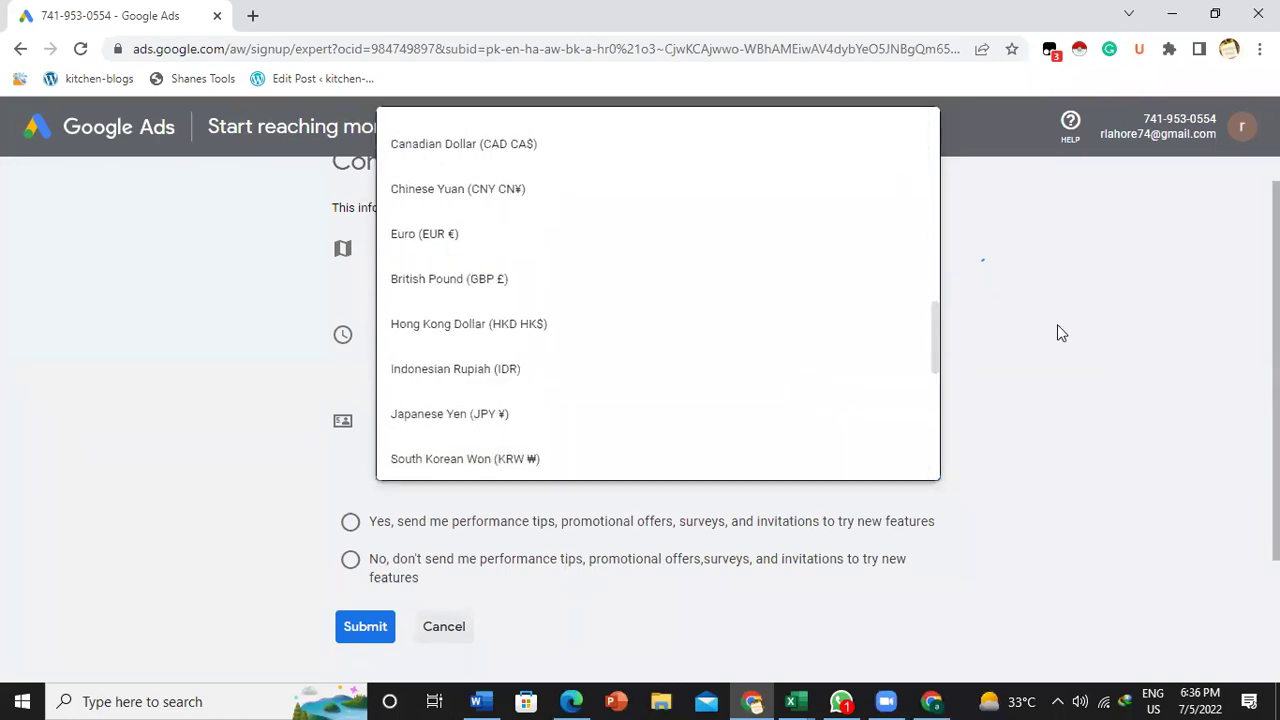
pyautogui.moveTo(933, 330); pyautogui.dragTo(935, 413)
pyautogui.scroll(12, 720, 475)
pyautogui.scroll(-12, 716, 446)
pyautogui.scroll(4, 718, 446)
pyautogui.scroll(5, 716, 446)
pyautogui.scroll(-3, 694, 443)
pyautogui.moveTo(637, 480); pyautogui.dragTo(990, 425)
pyautogui.click(1005, 423)
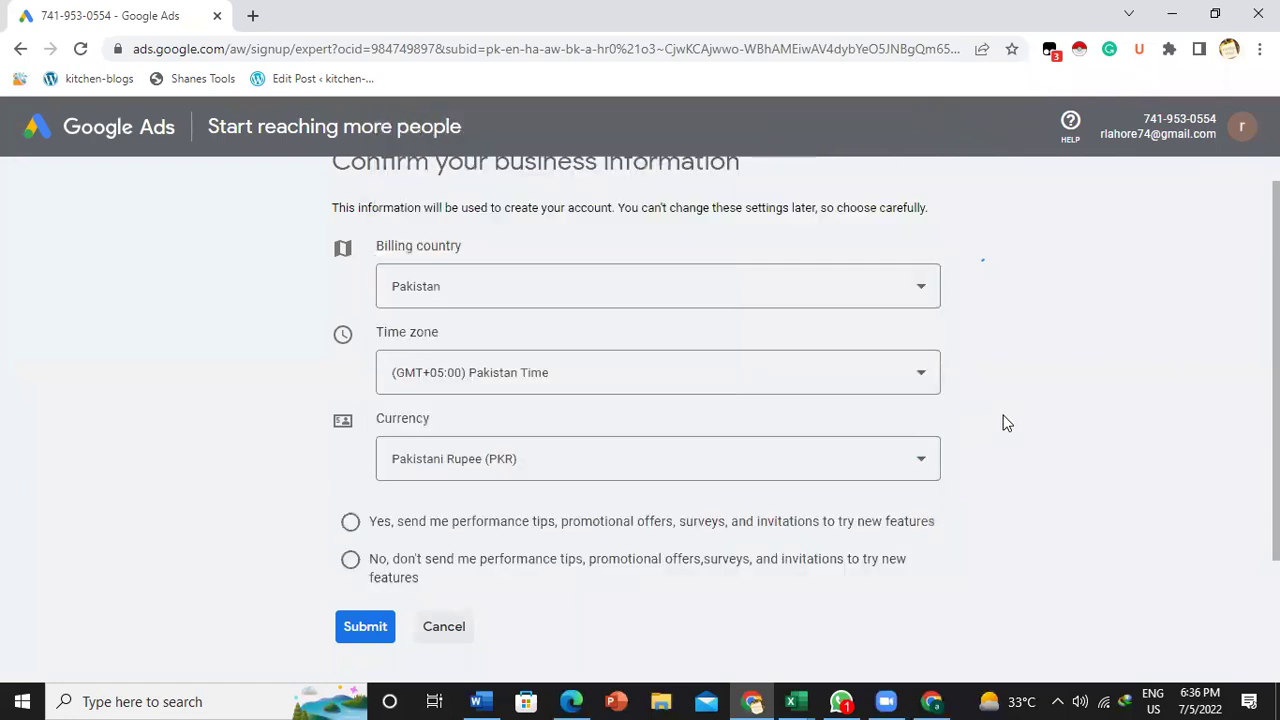
# - Reopen the currency choices, check the available options again and close them without picking another currency
pyautogui.click(920, 463)
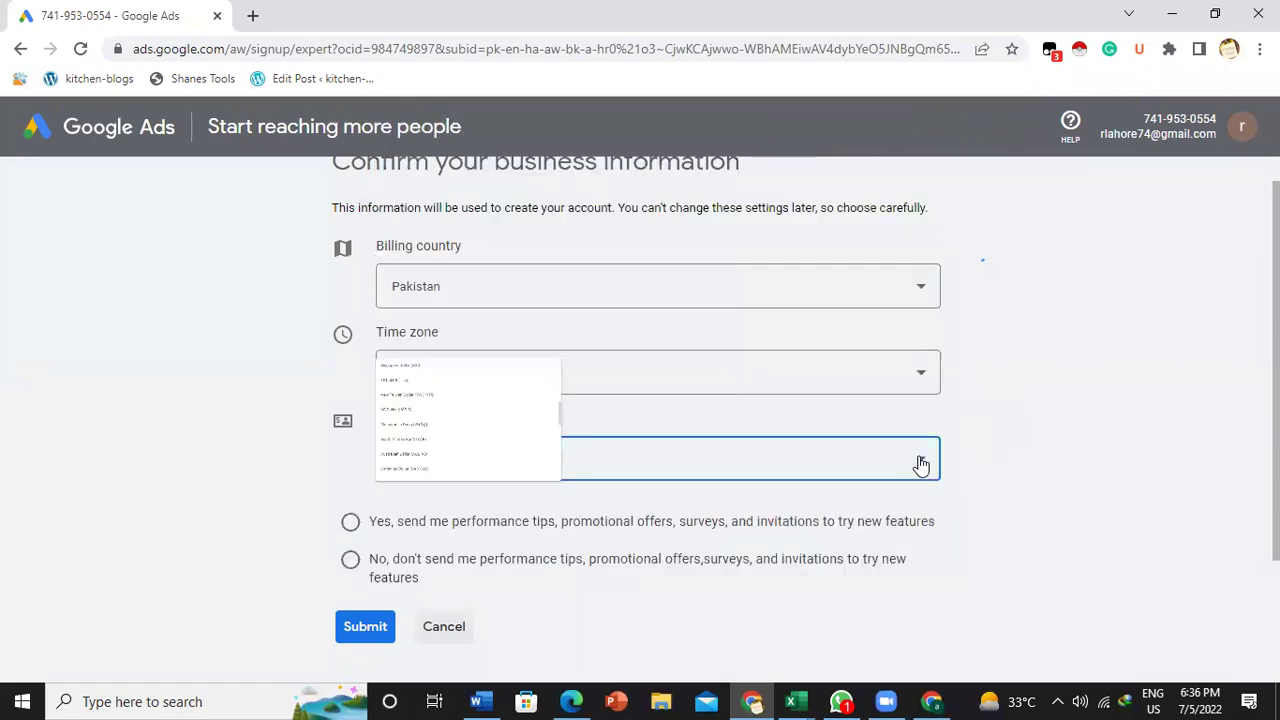
pyautogui.scroll(3, 933, 410)
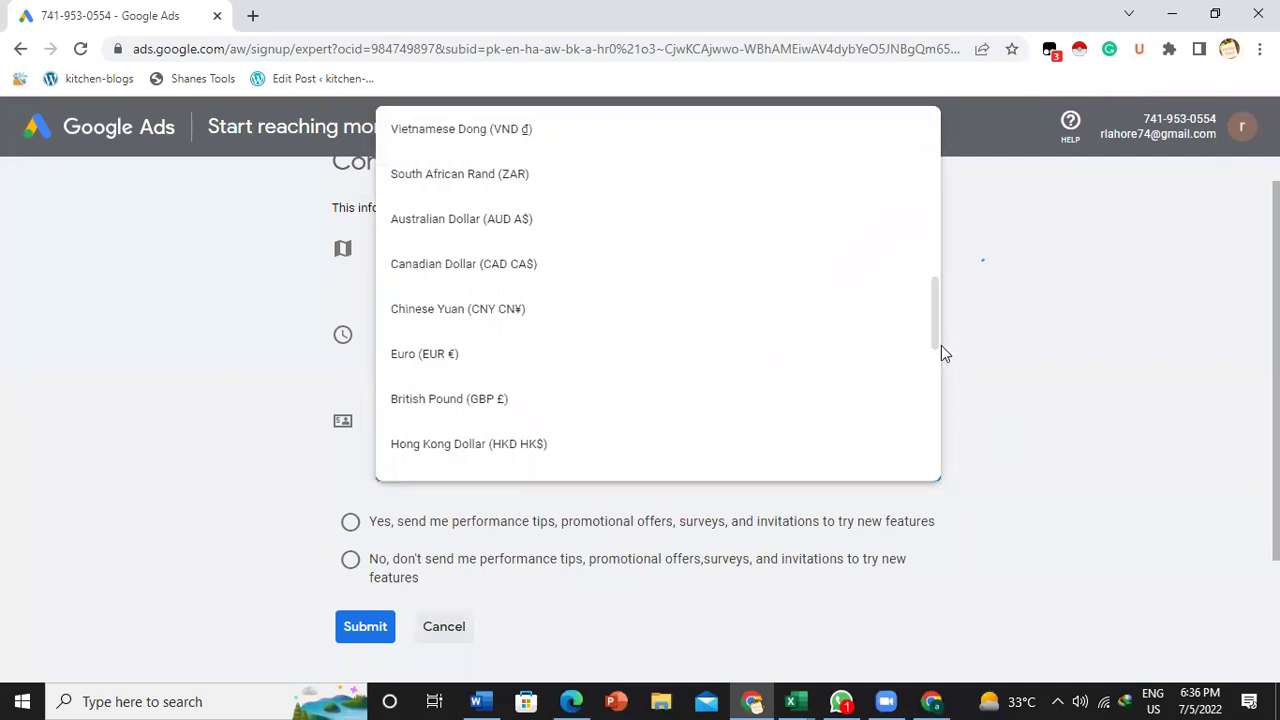
pyautogui.scroll(-6, 932, 380)
pyautogui.scroll(1, 928, 468)
pyautogui.scroll(5, 928, 470)
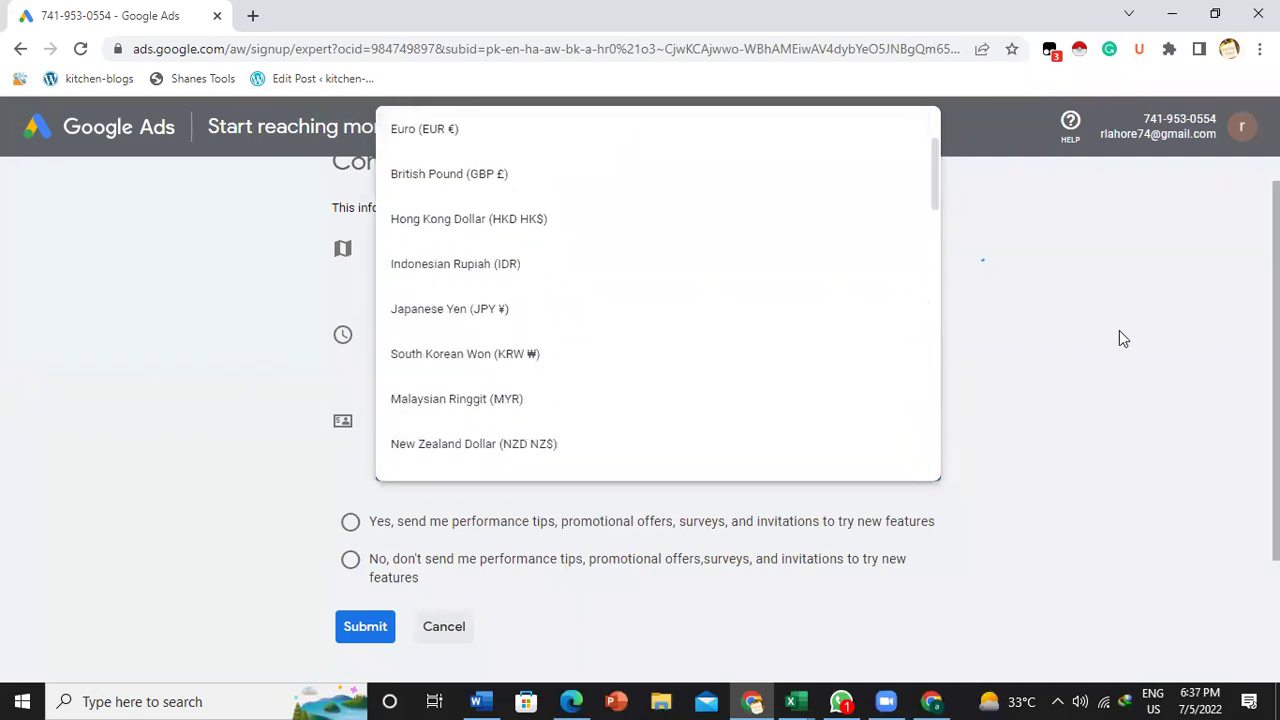
pyautogui.scroll(-1, 908, 383)
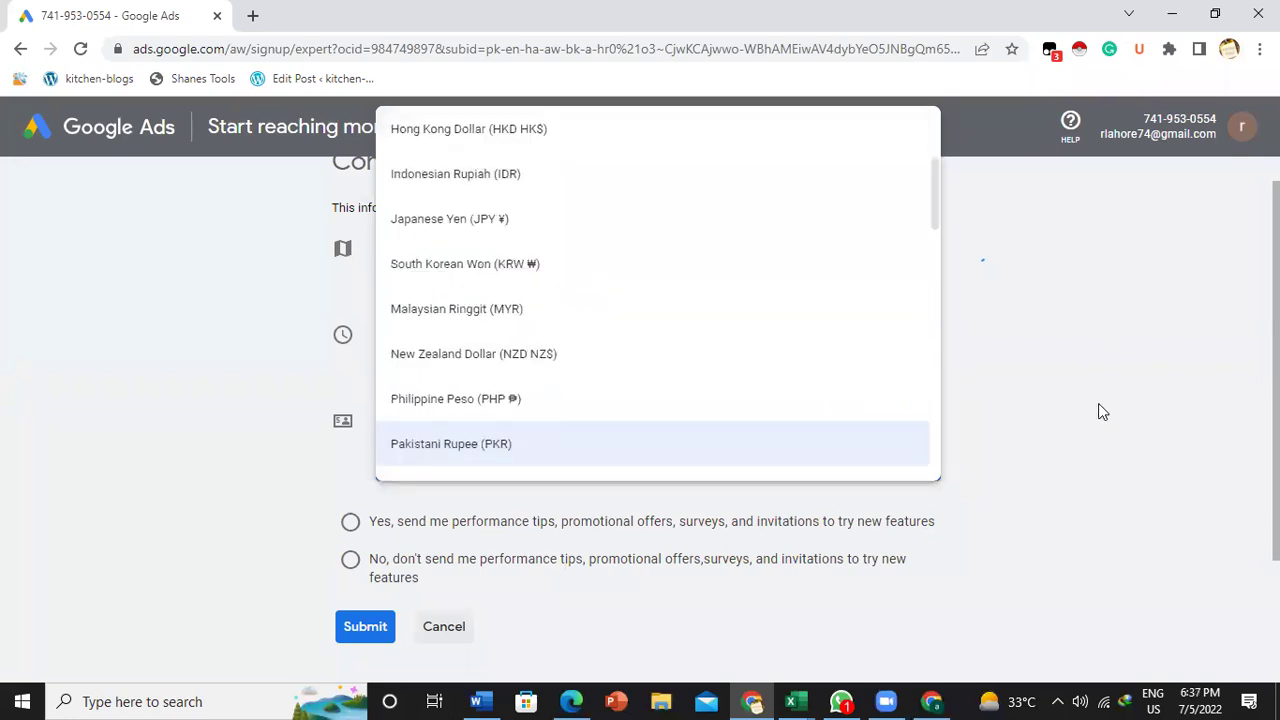
pyautogui.click(1098, 412)
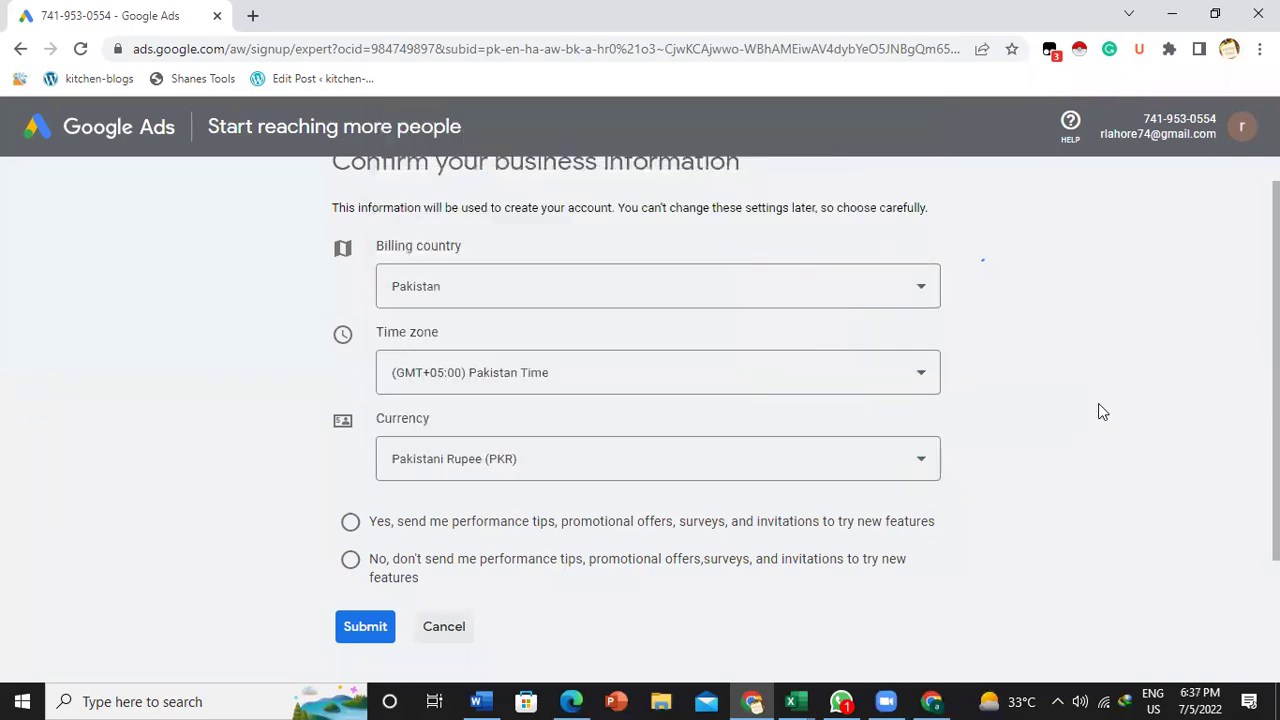
# - Opt in to performance tips and promotional offers, submit the business information, and enter the new account
pyautogui.click(348, 523)
pyautogui.click(365, 630)
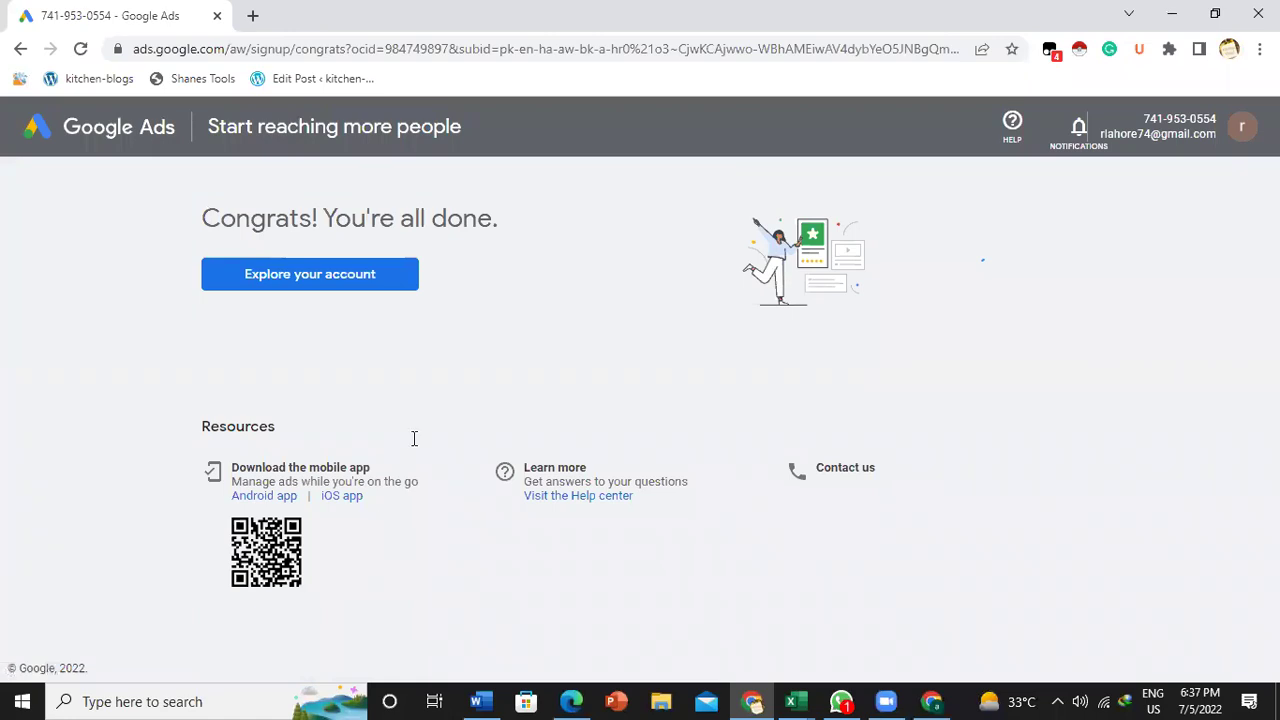
pyautogui.click(386, 282)
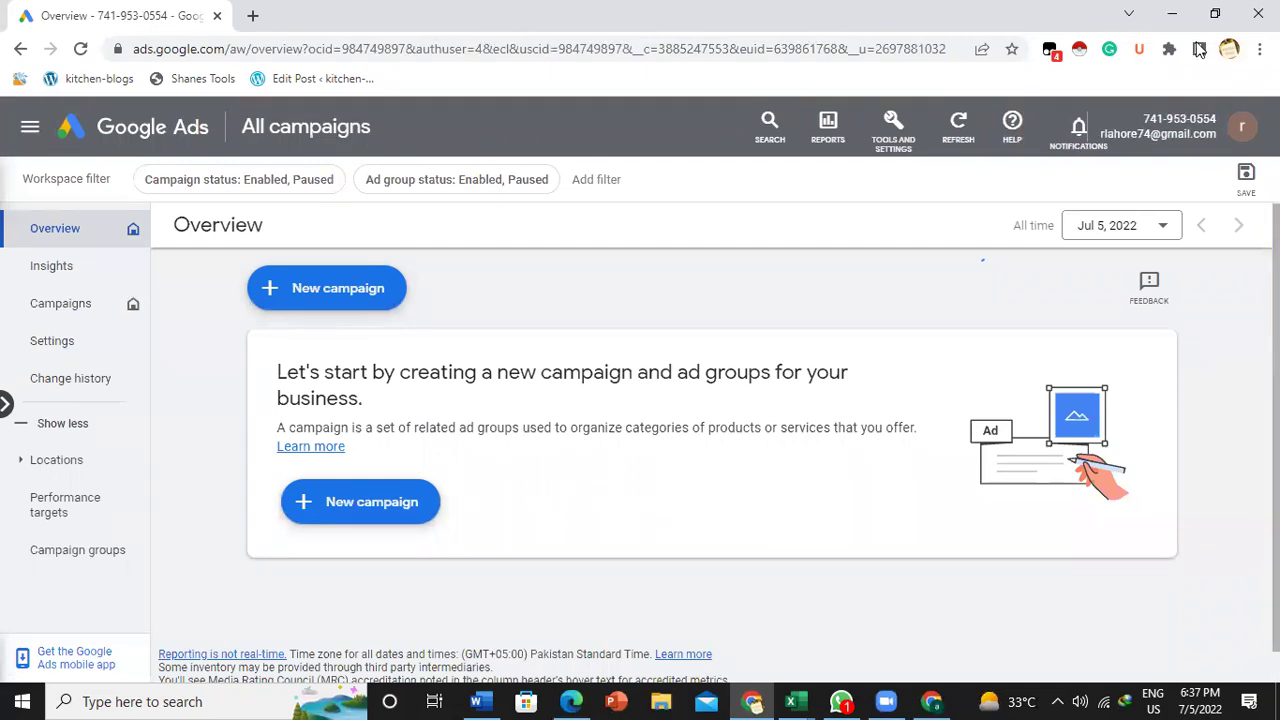
# - Open Keyword Planner, dismiss its update notice, and start discovering new keywords
pyautogui.click(903, 150)
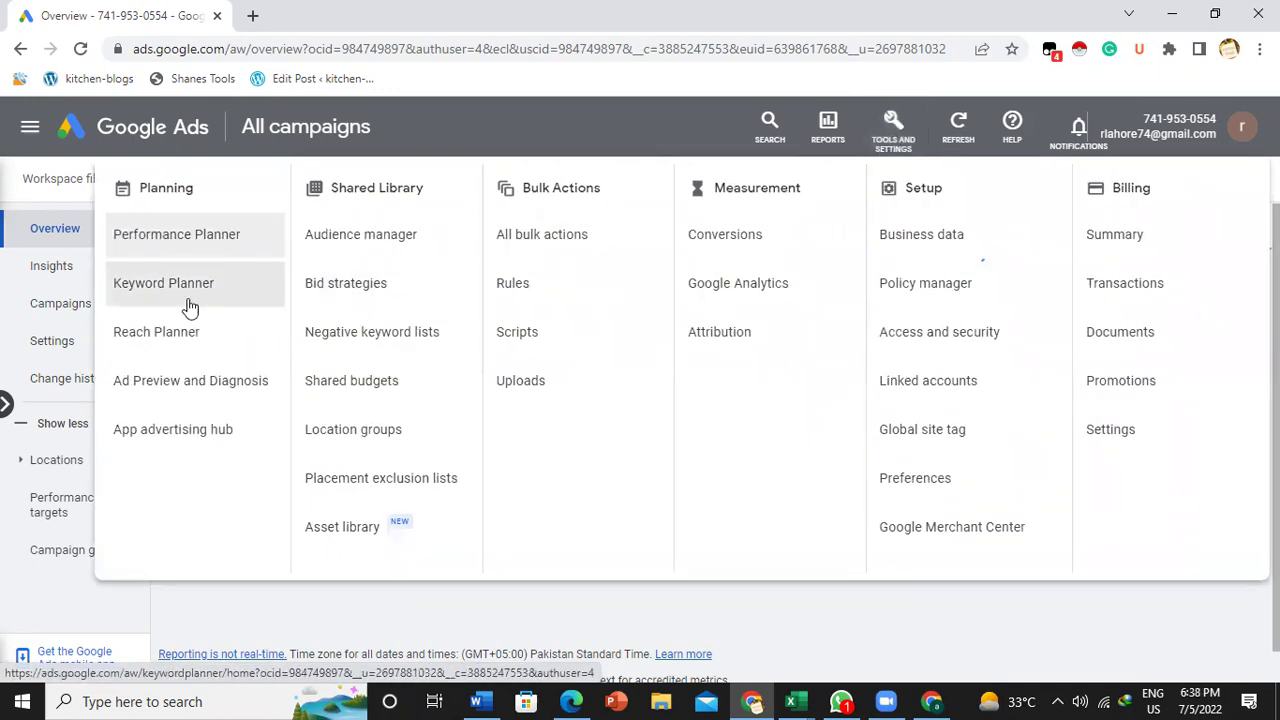
pyautogui.click(190, 307)
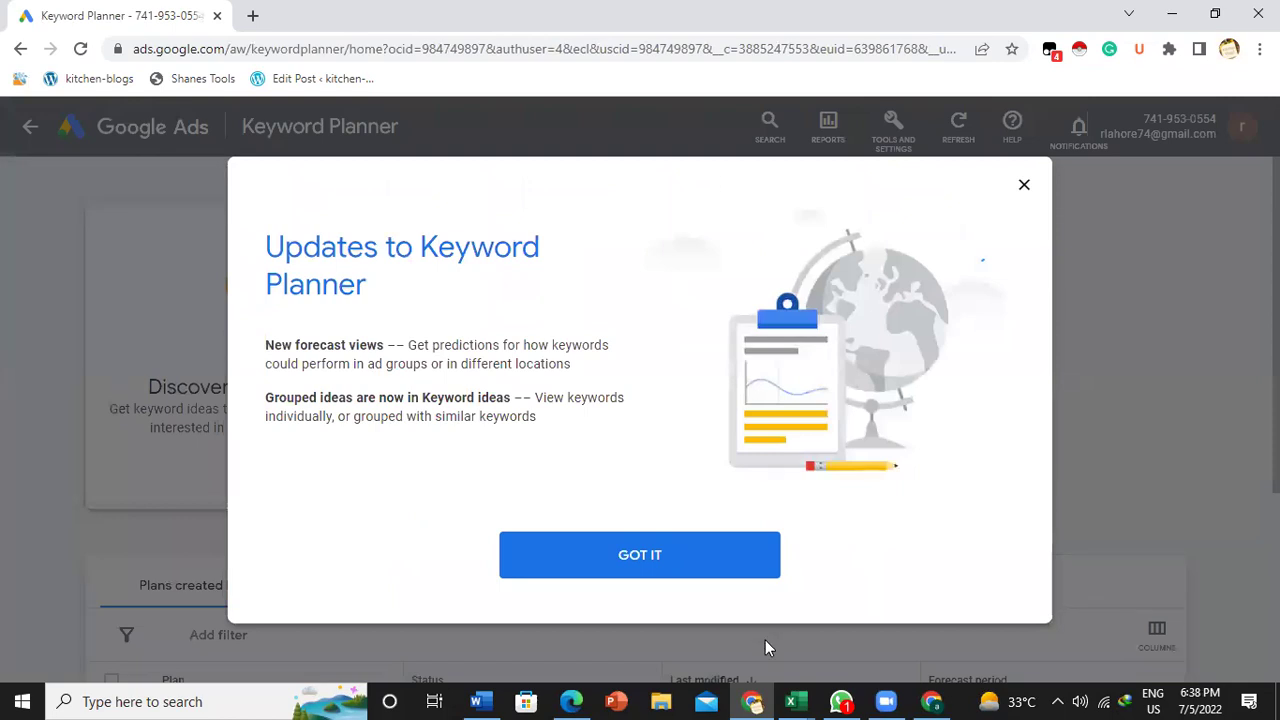
pyautogui.click(697, 561)
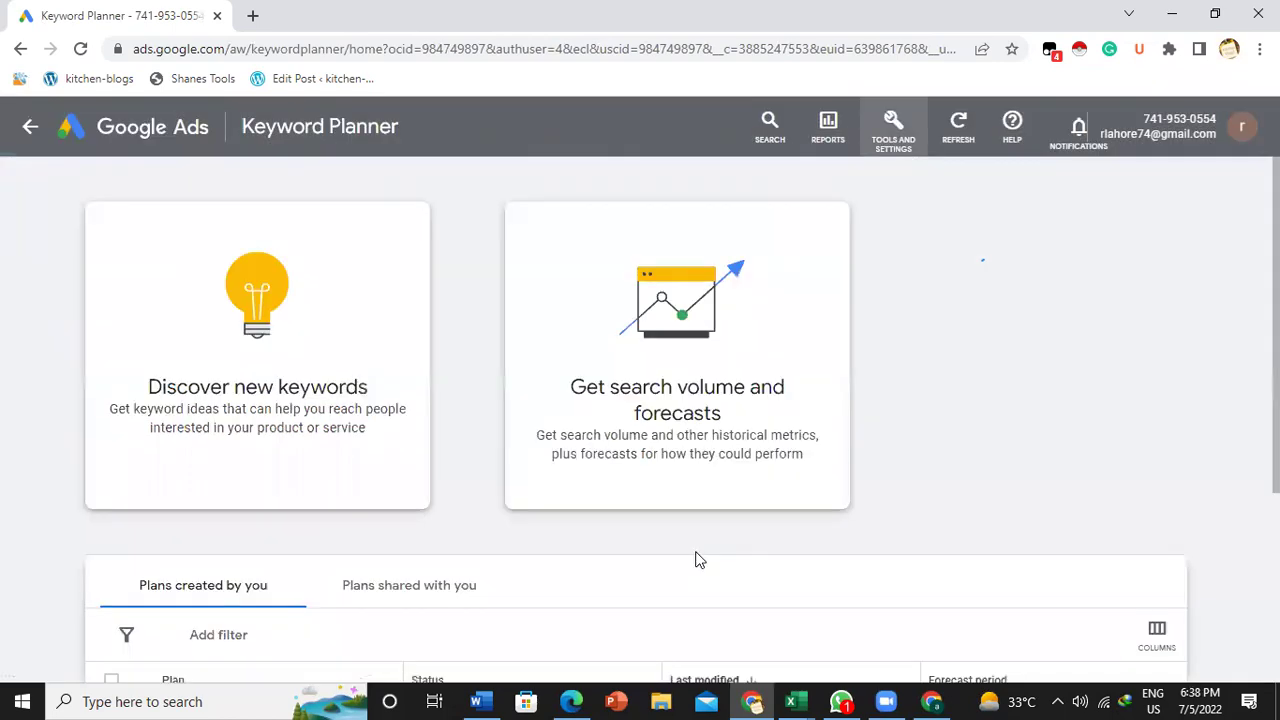
pyautogui.click(258, 333)
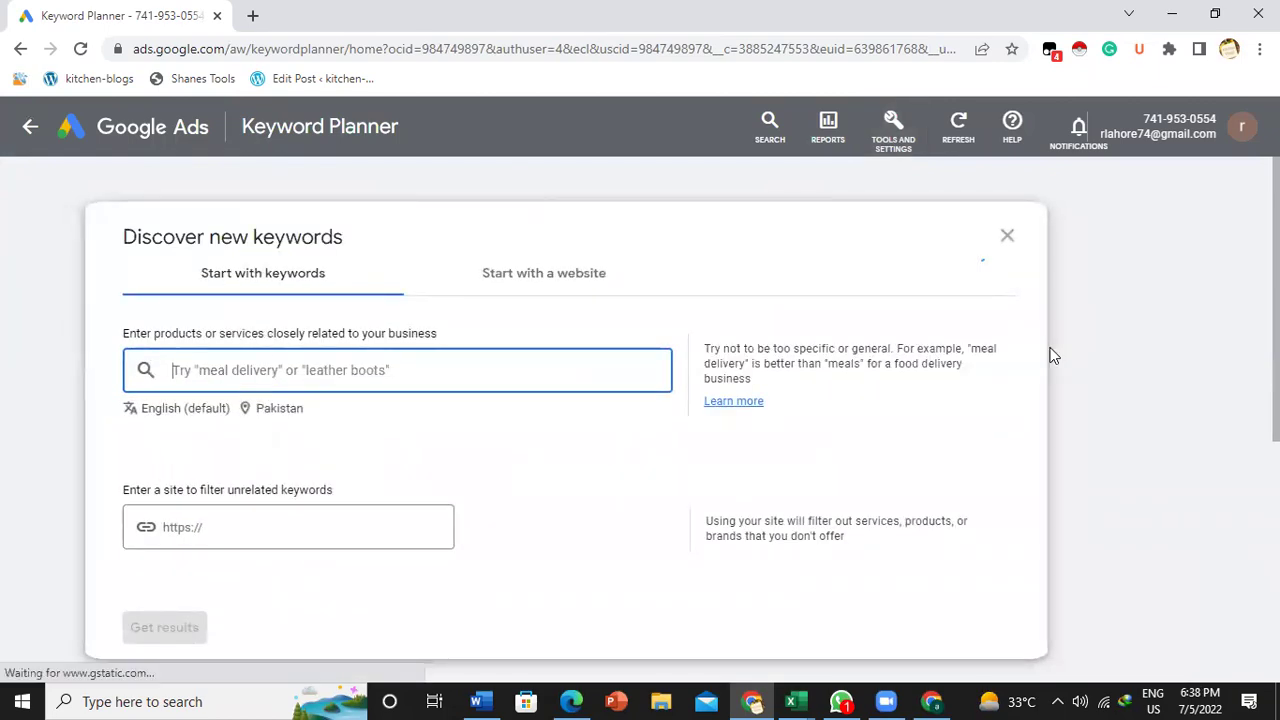
# - Add the United States country to the targeted locations of the keyword search and save
pyautogui.scroll(-1, 679, 419)
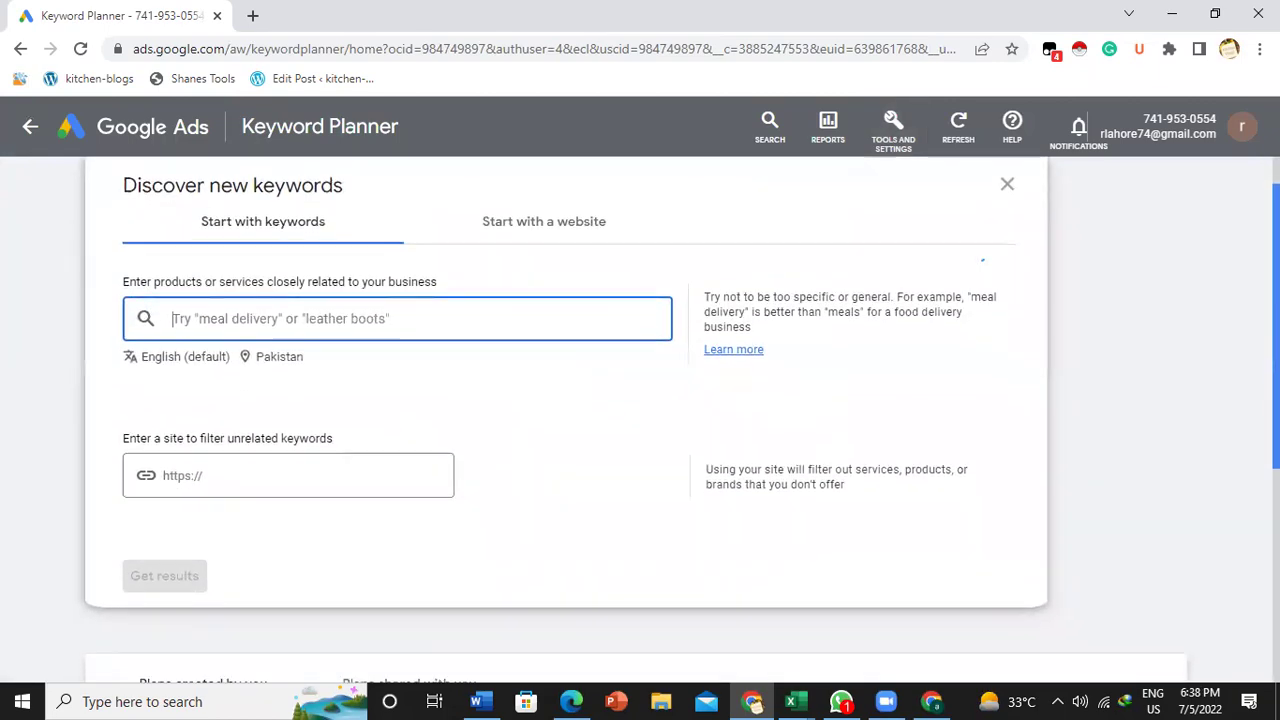
pyautogui.click(272, 357)
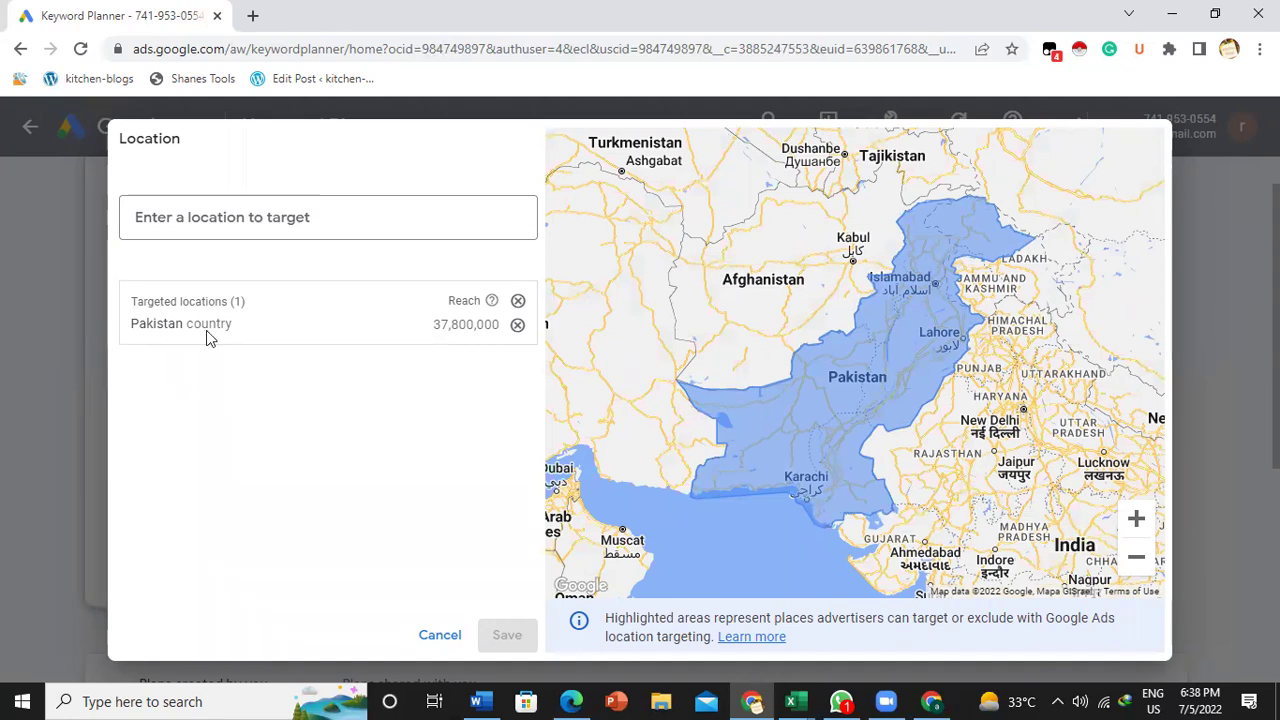
pyautogui.click(320, 215)
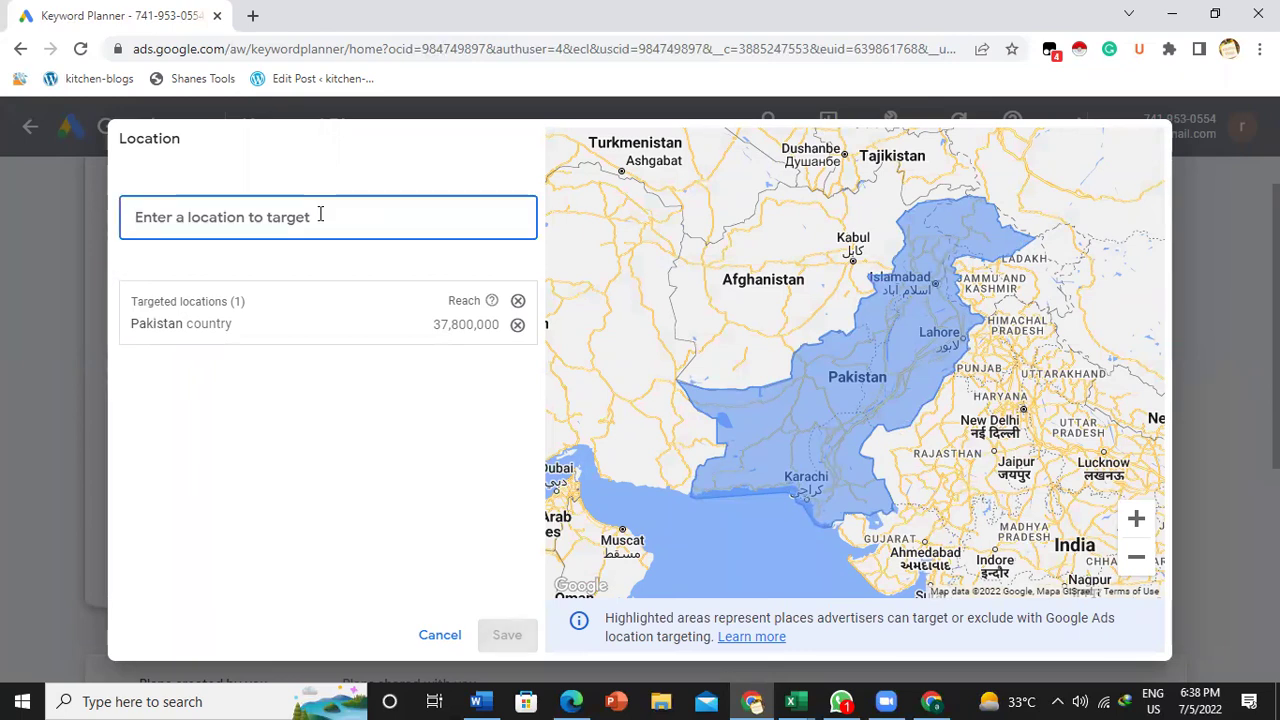
pyautogui.write('us')
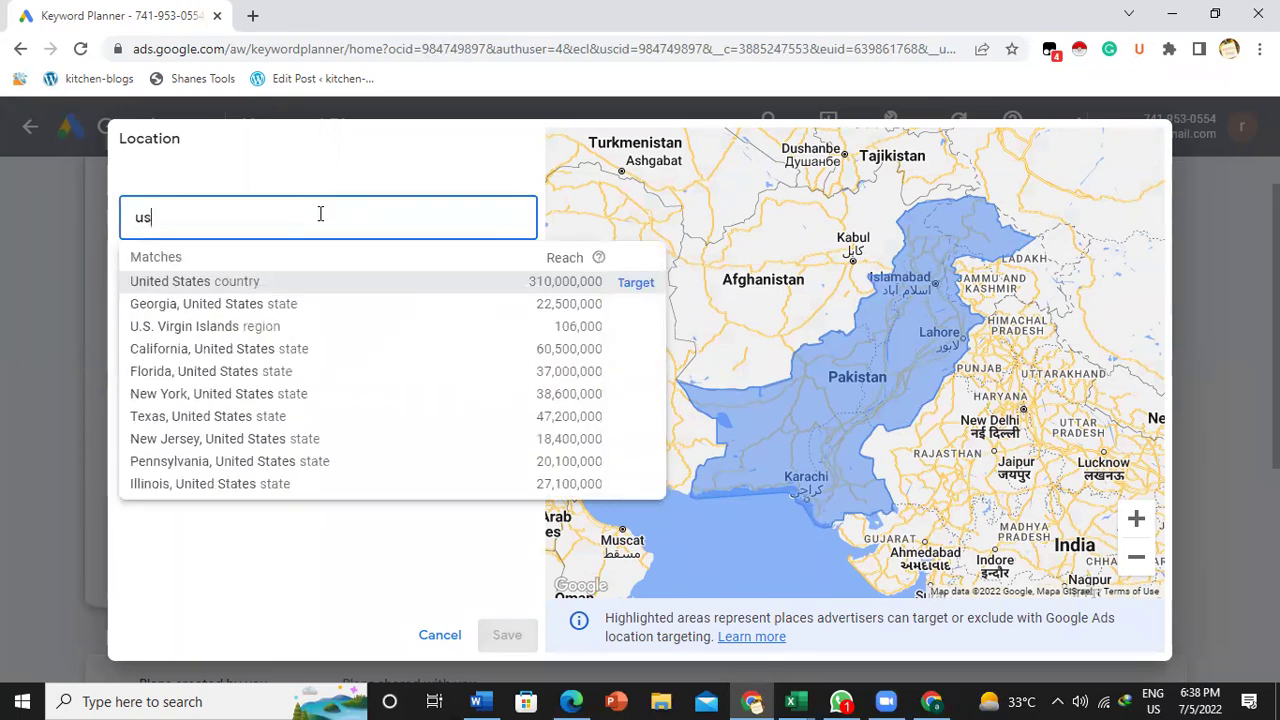
pyautogui.click(295, 289)
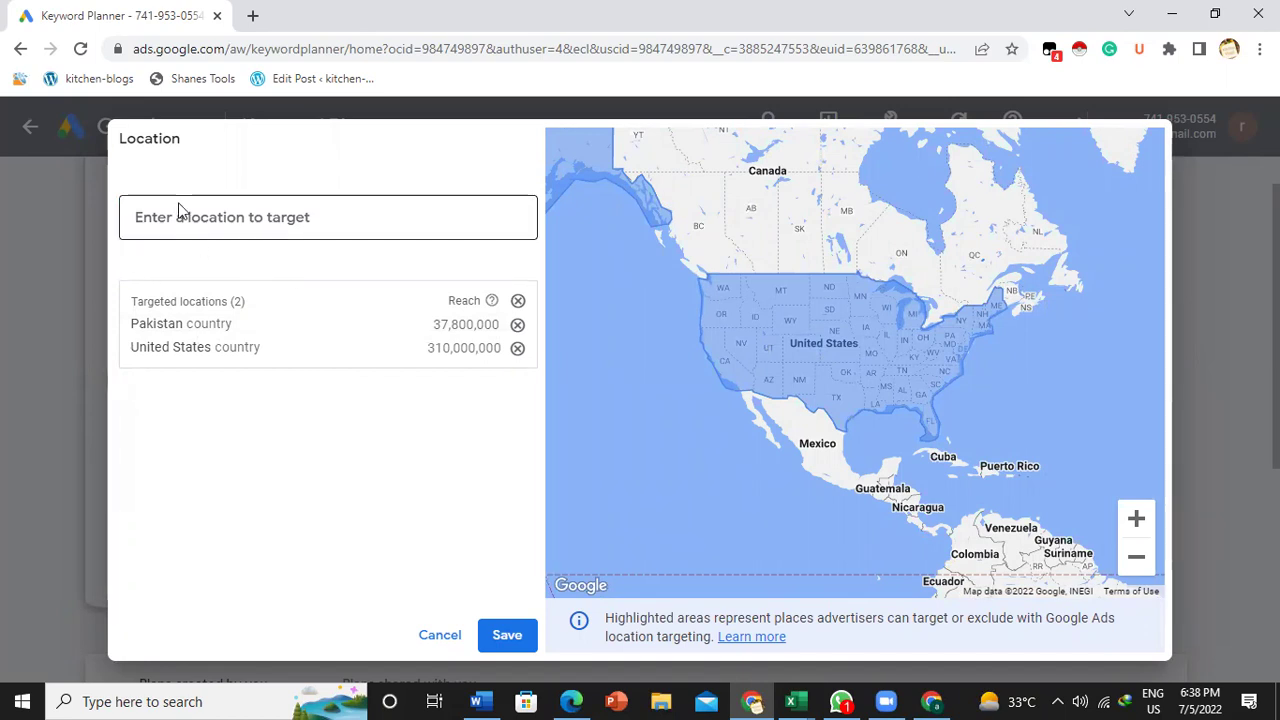
pyautogui.click(503, 634)
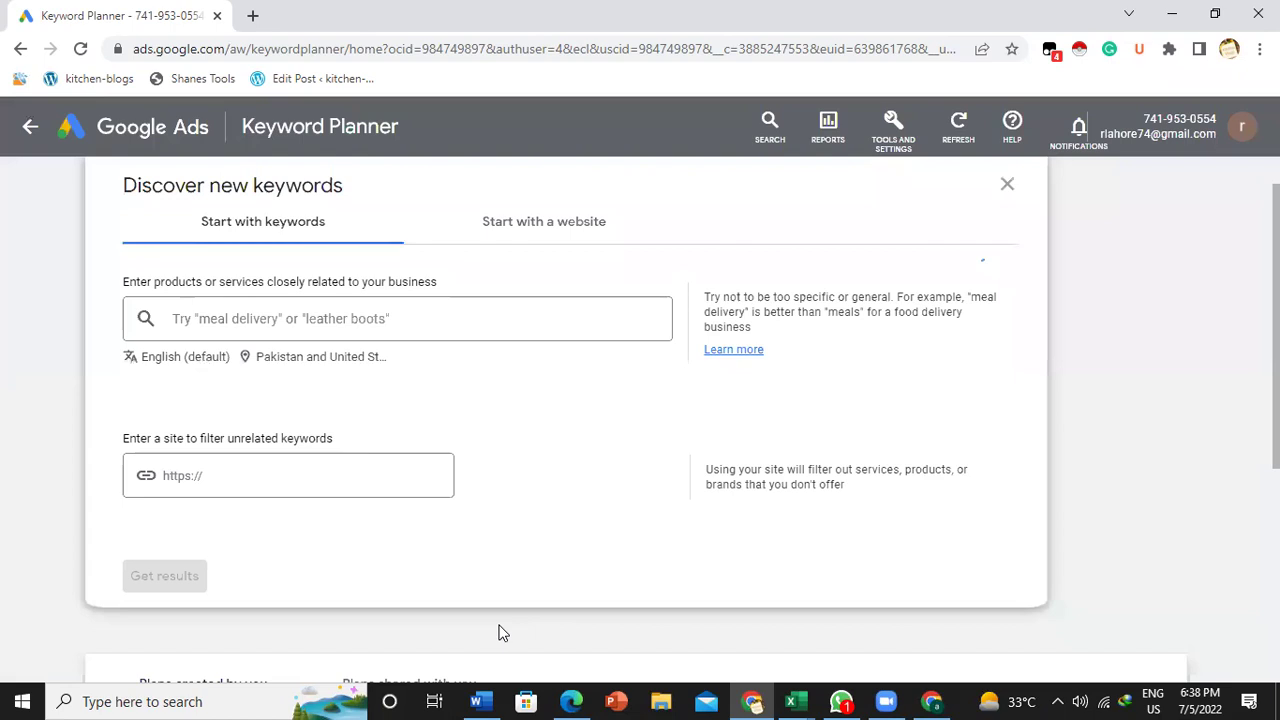
# - Remove Pakistan from the targeted locations and save the location settings
pyautogui.click(362, 364)
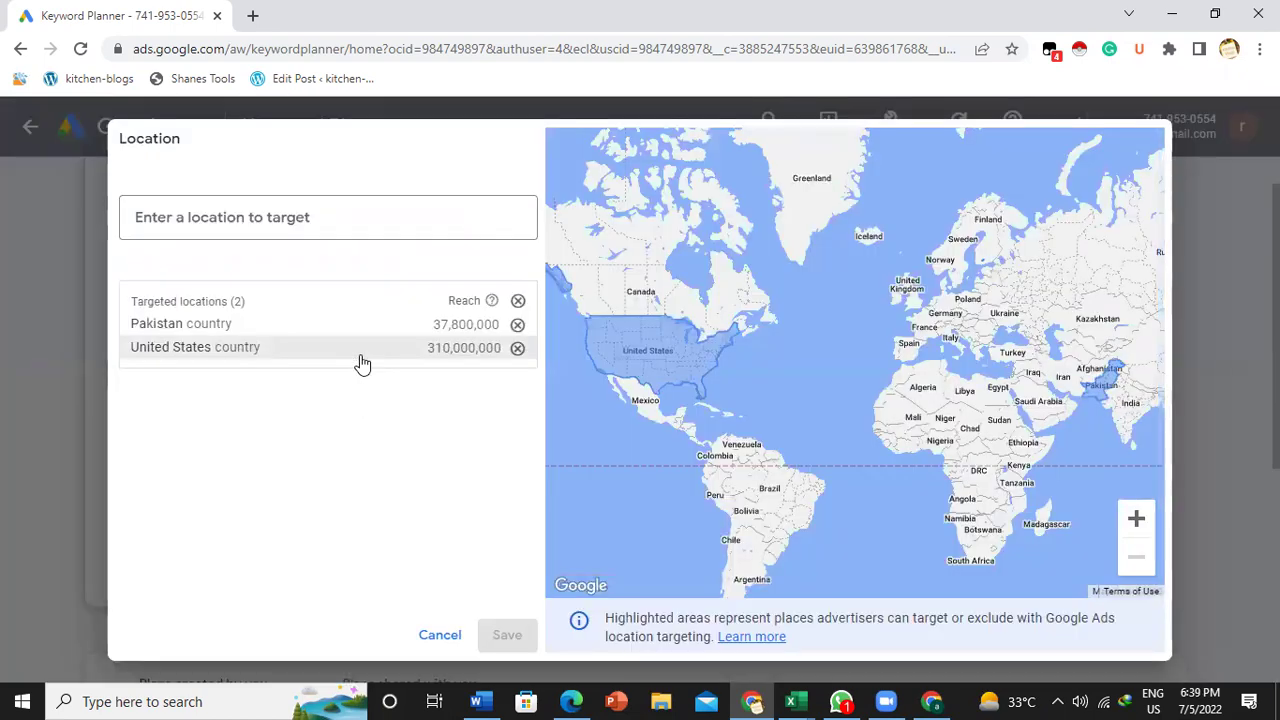
pyautogui.click(517, 326)
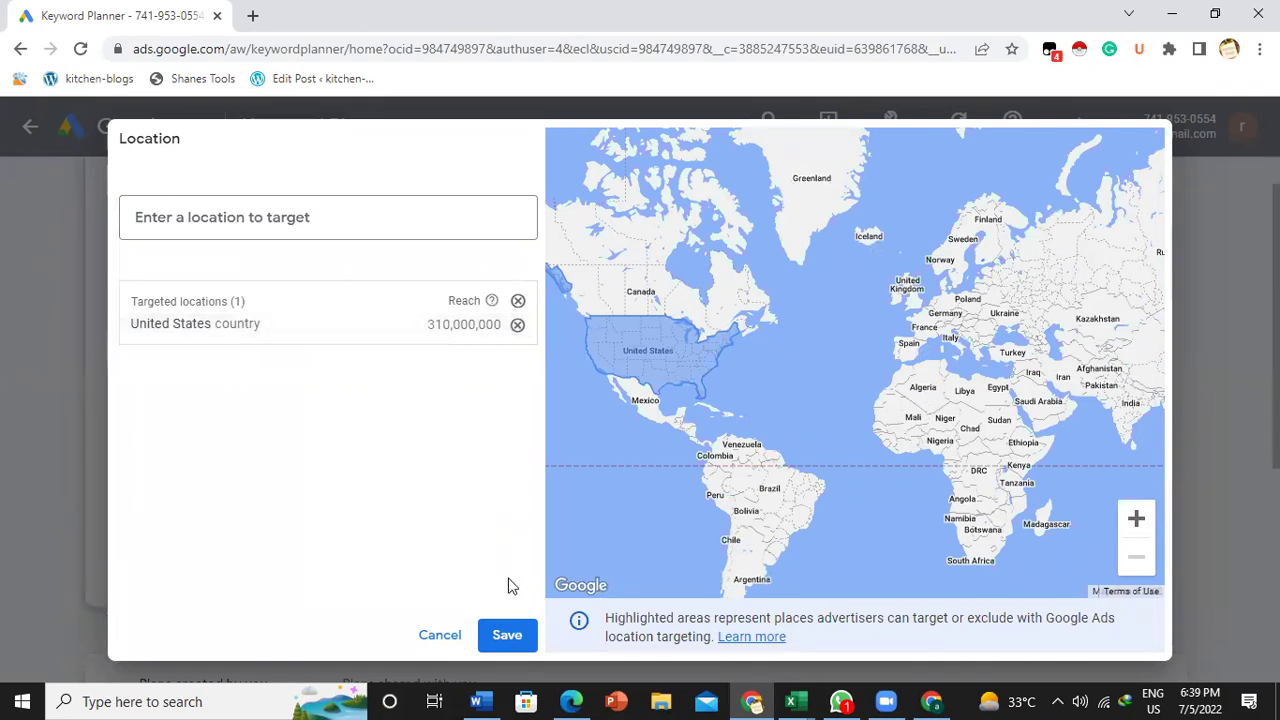
pyautogui.click(508, 640)
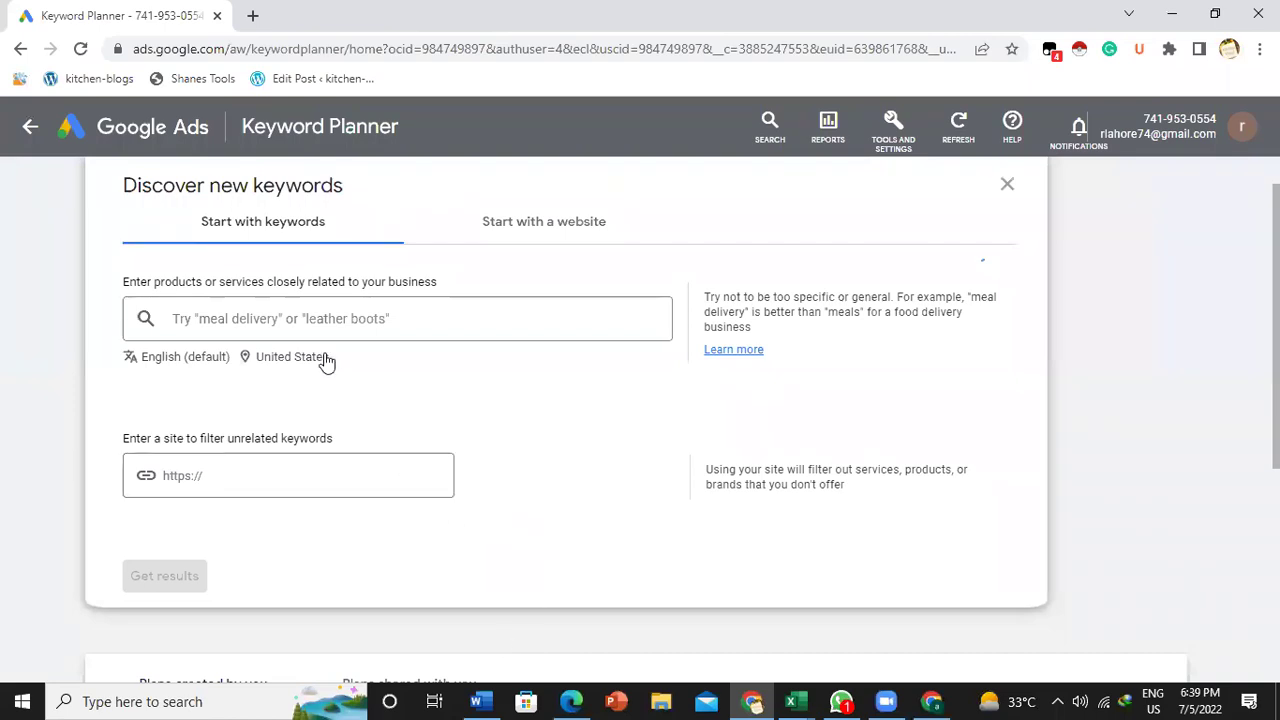
# - Get keyword ideas for "ladies handbags" and hide the keyword refinement suggestions
pyautogui.click(364, 320)
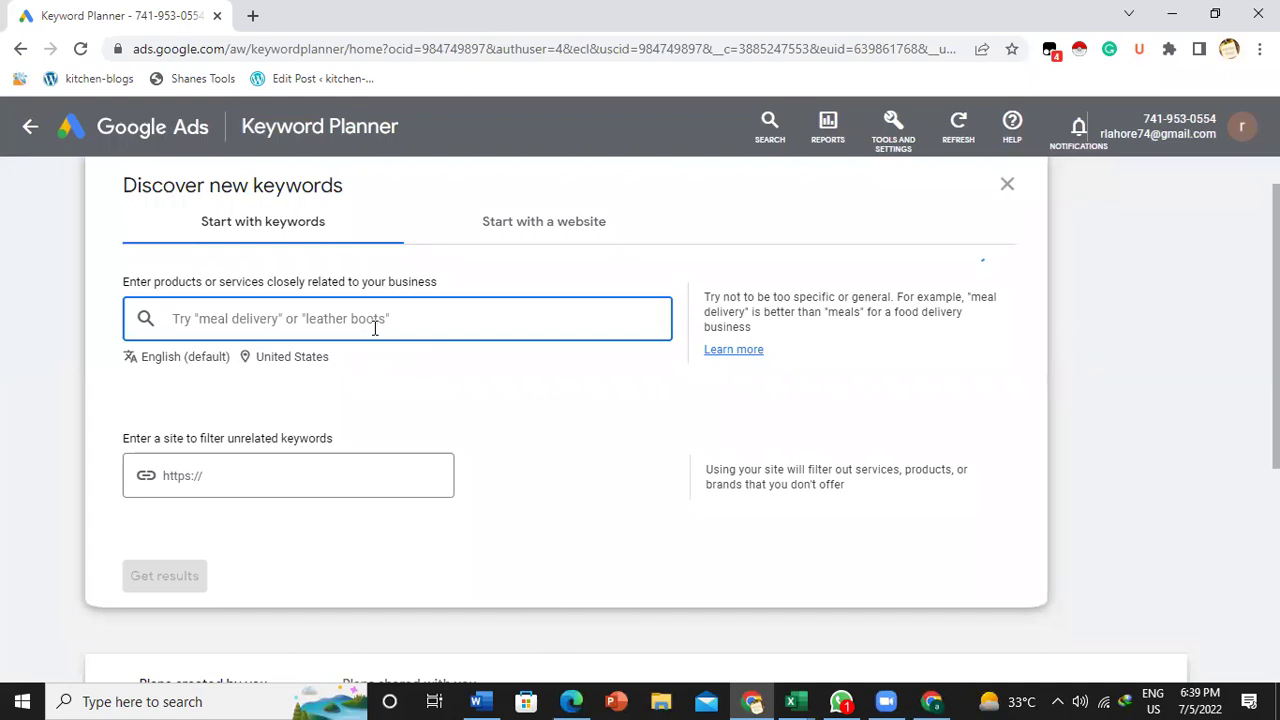
pyautogui.write('ladies handbags')
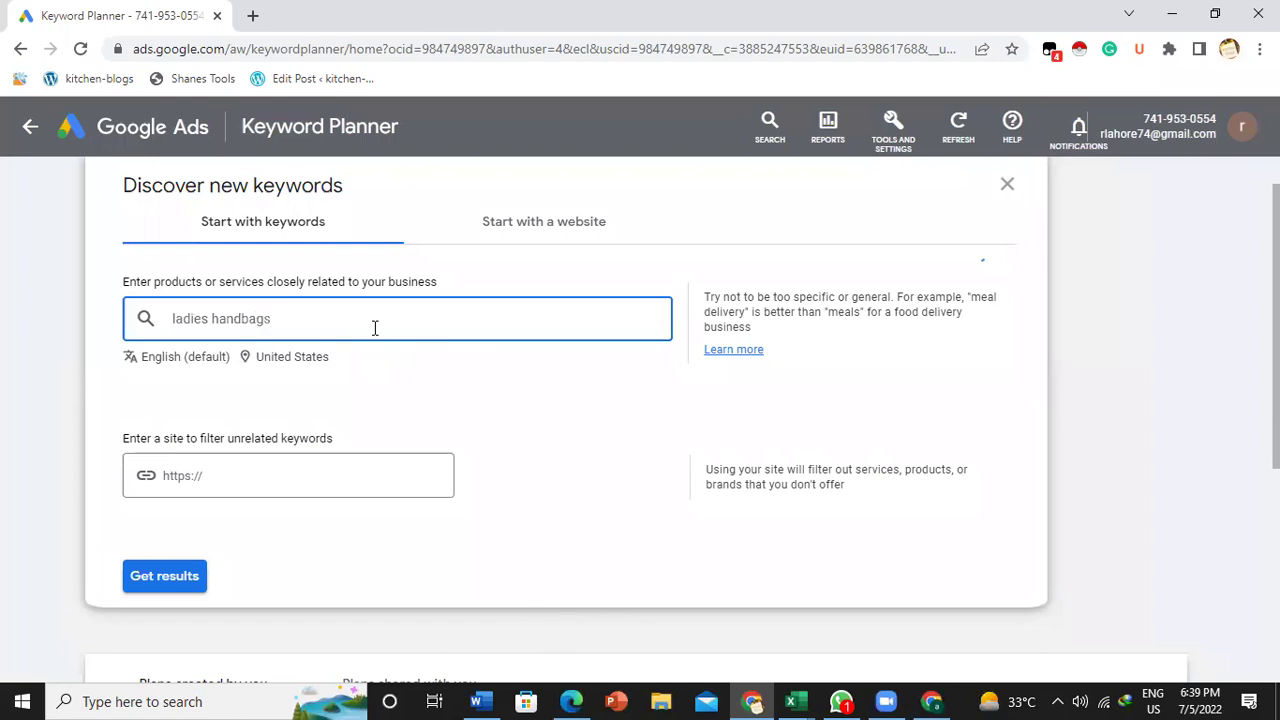
pyautogui.press('Return')
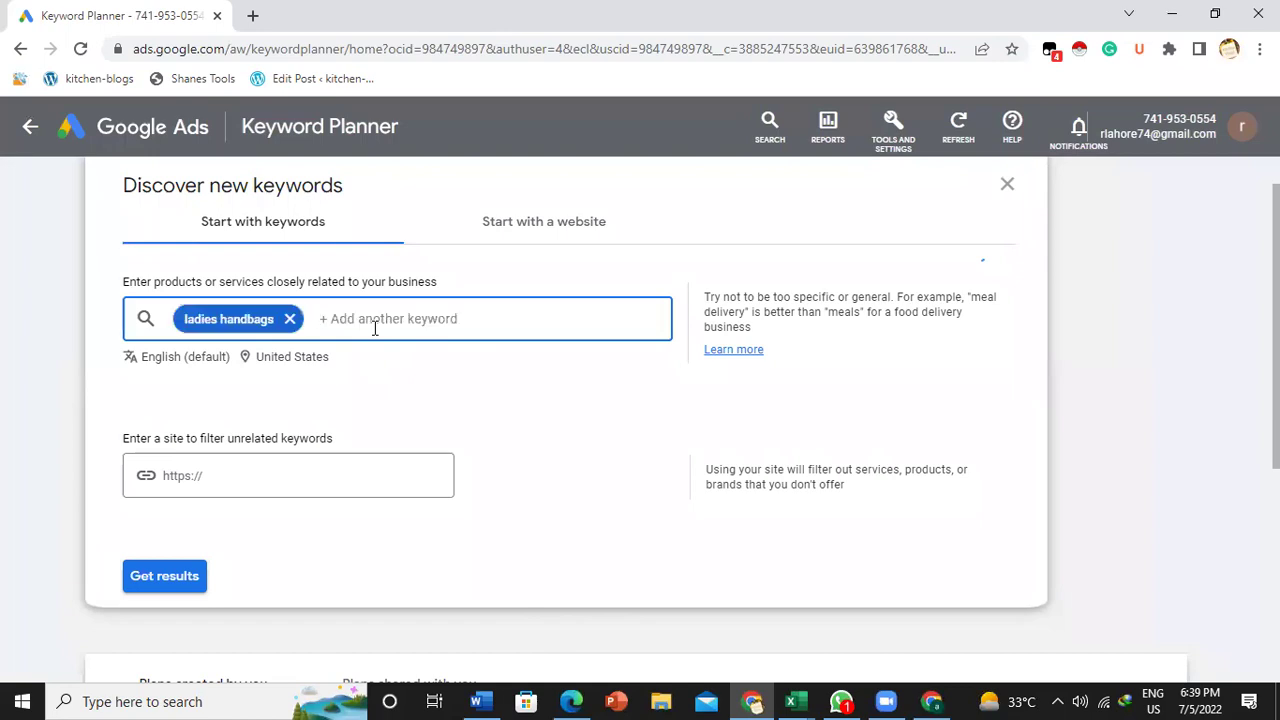
pyautogui.click(148, 583)
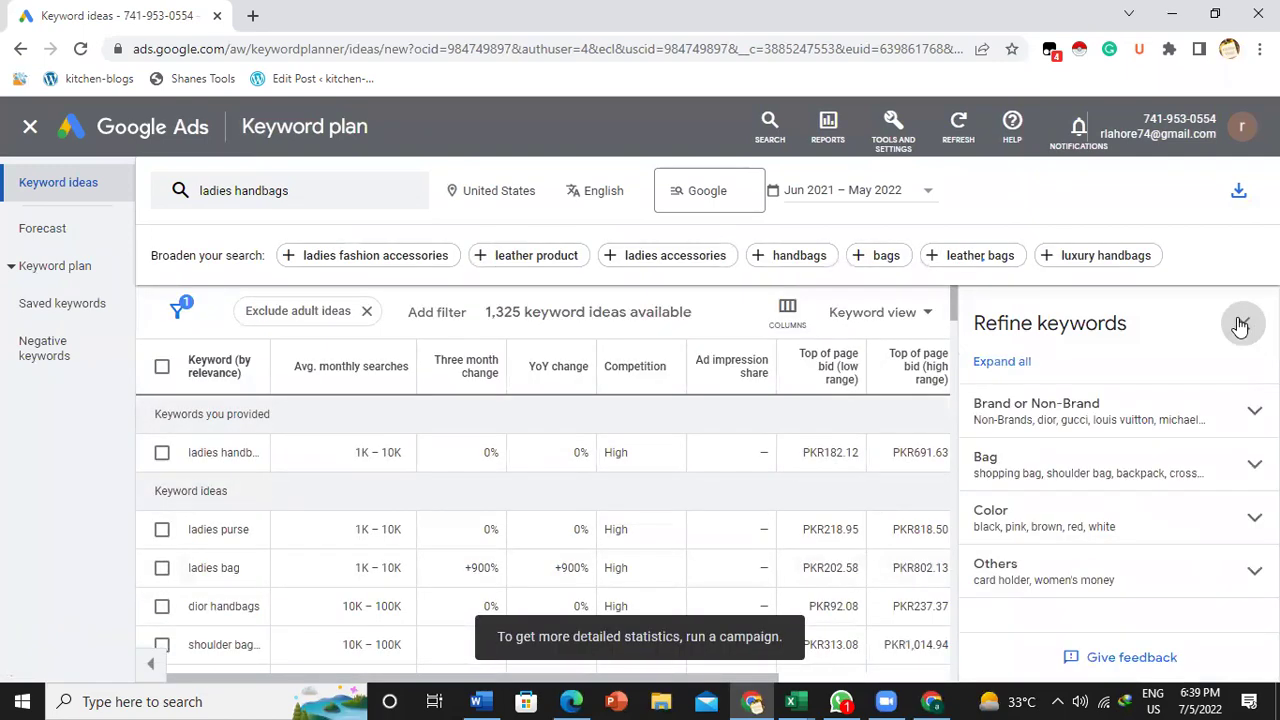
pyautogui.click(1242, 324)
# - Review the search volume and competition data, then filter the keyword ideas to Low and Medium competition
pyautogui.scroll(-2, 298, 371)
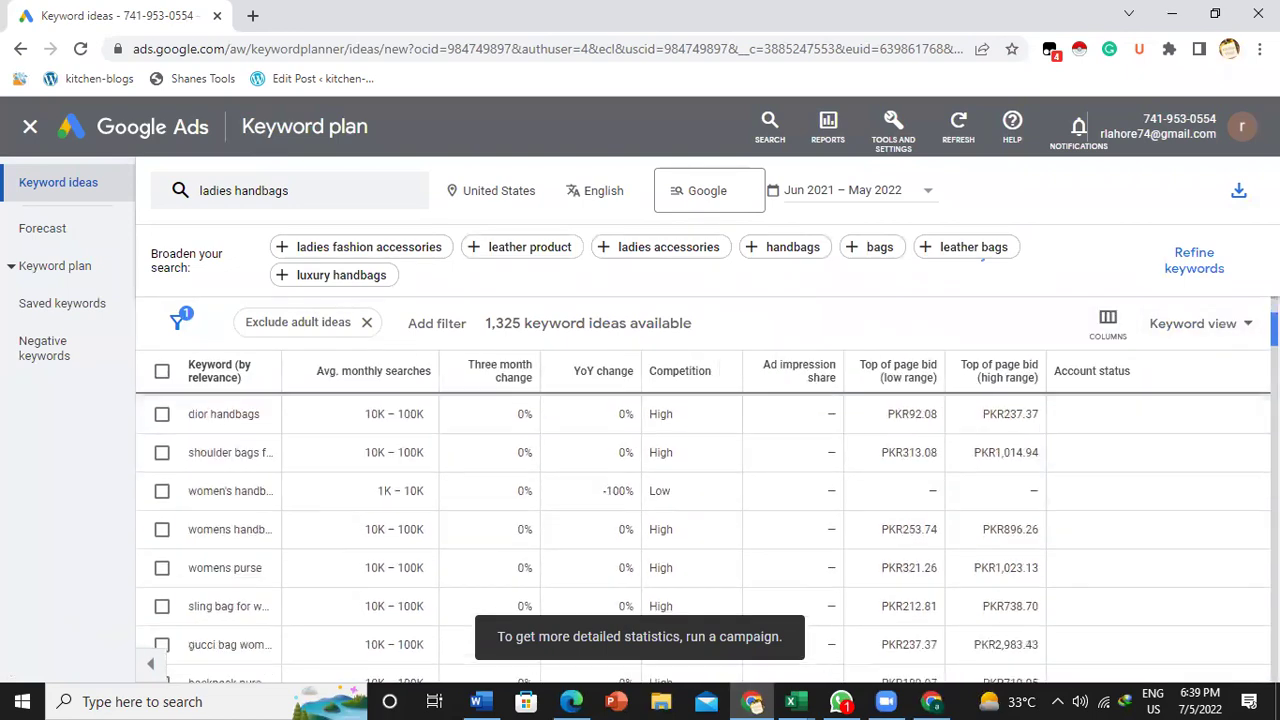
pyautogui.scroll(2, 298, 371)
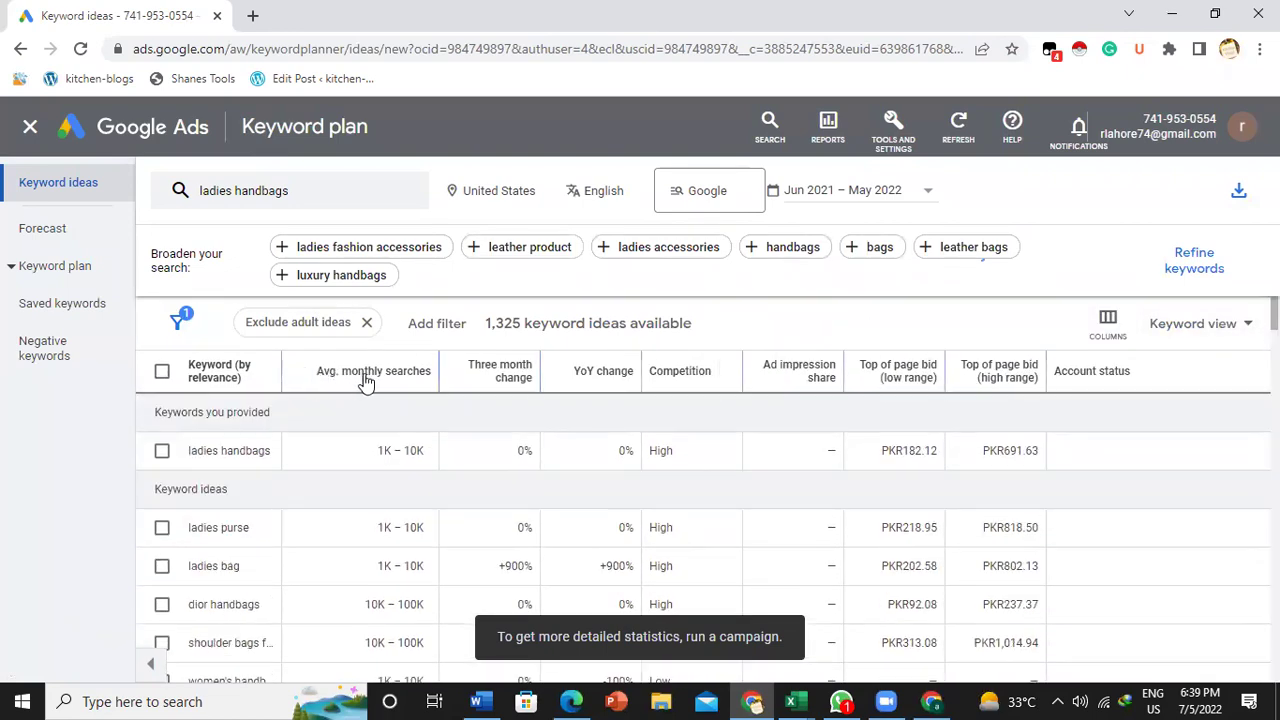
pyautogui.moveTo(418, 382)
pyautogui.moveTo(665, 385)
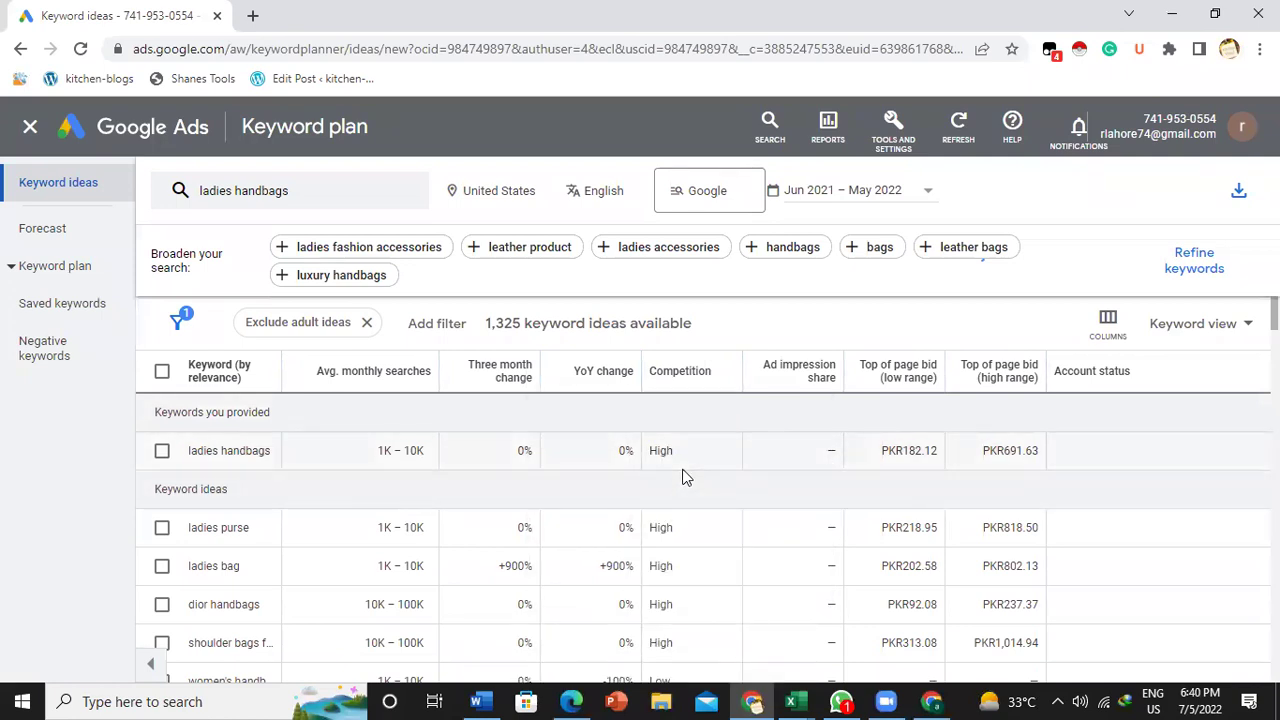
pyautogui.click(450, 326)
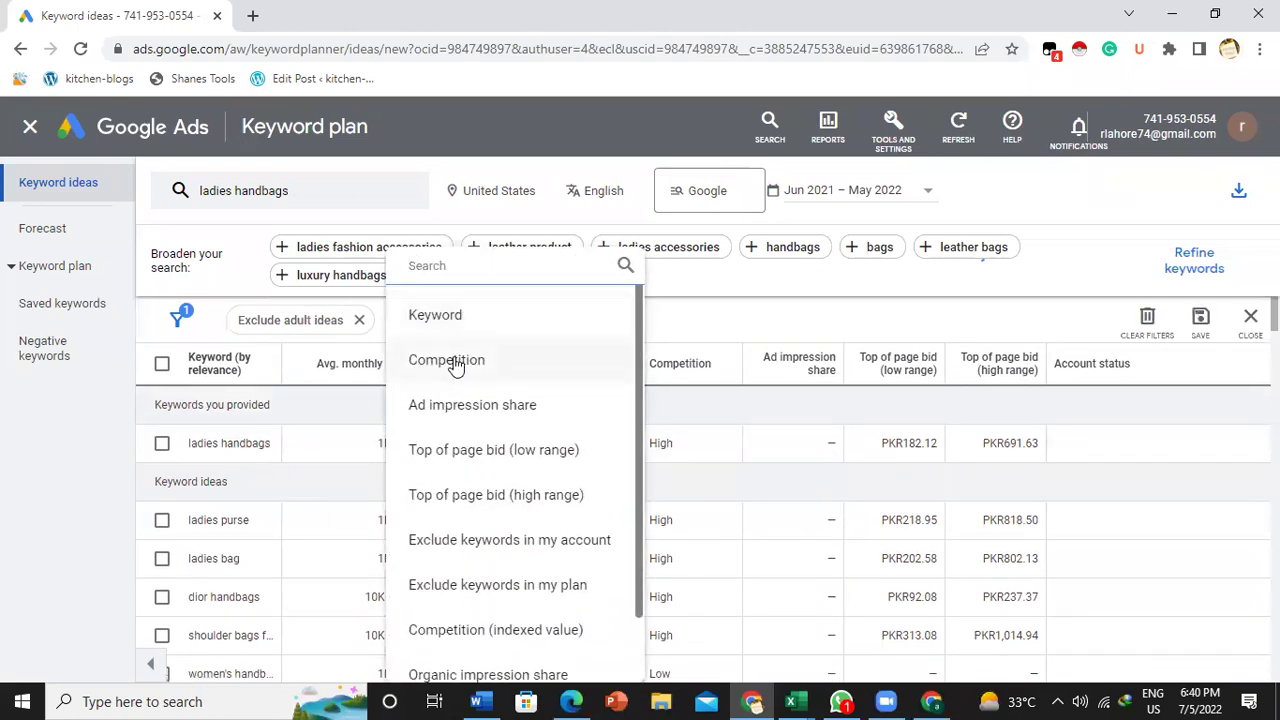
pyautogui.click(452, 364)
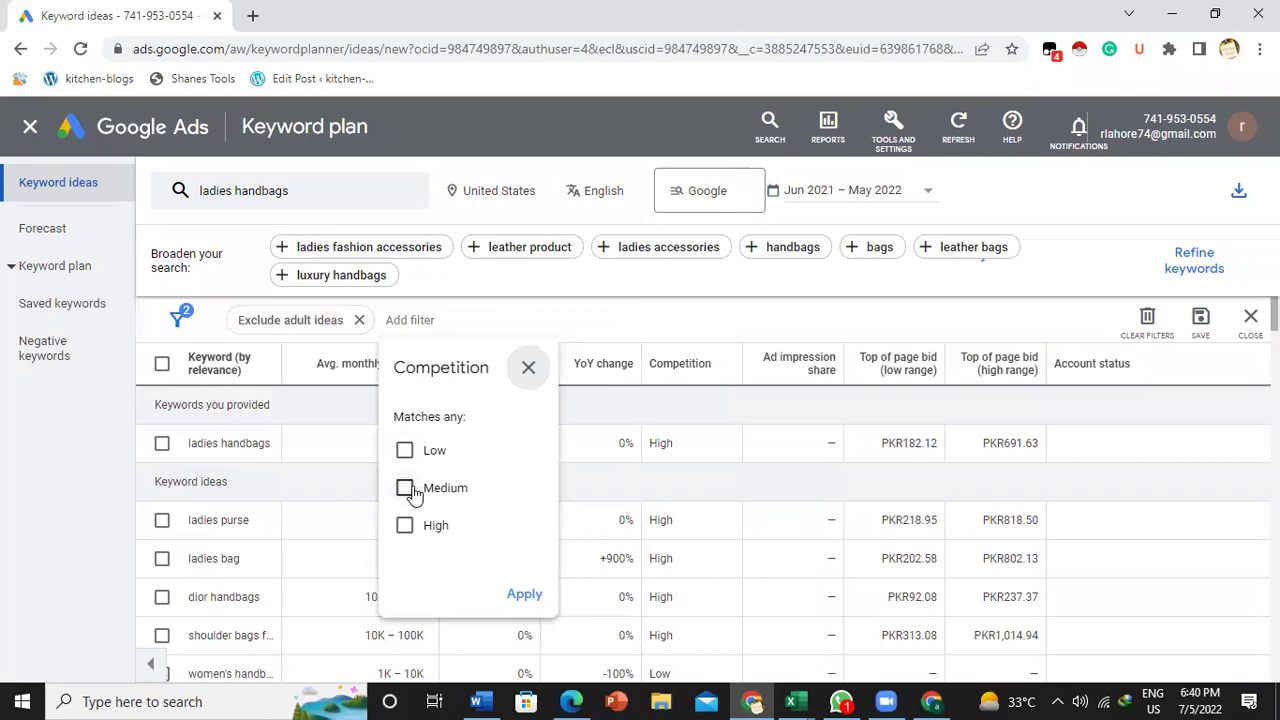
pyautogui.click(405, 450)
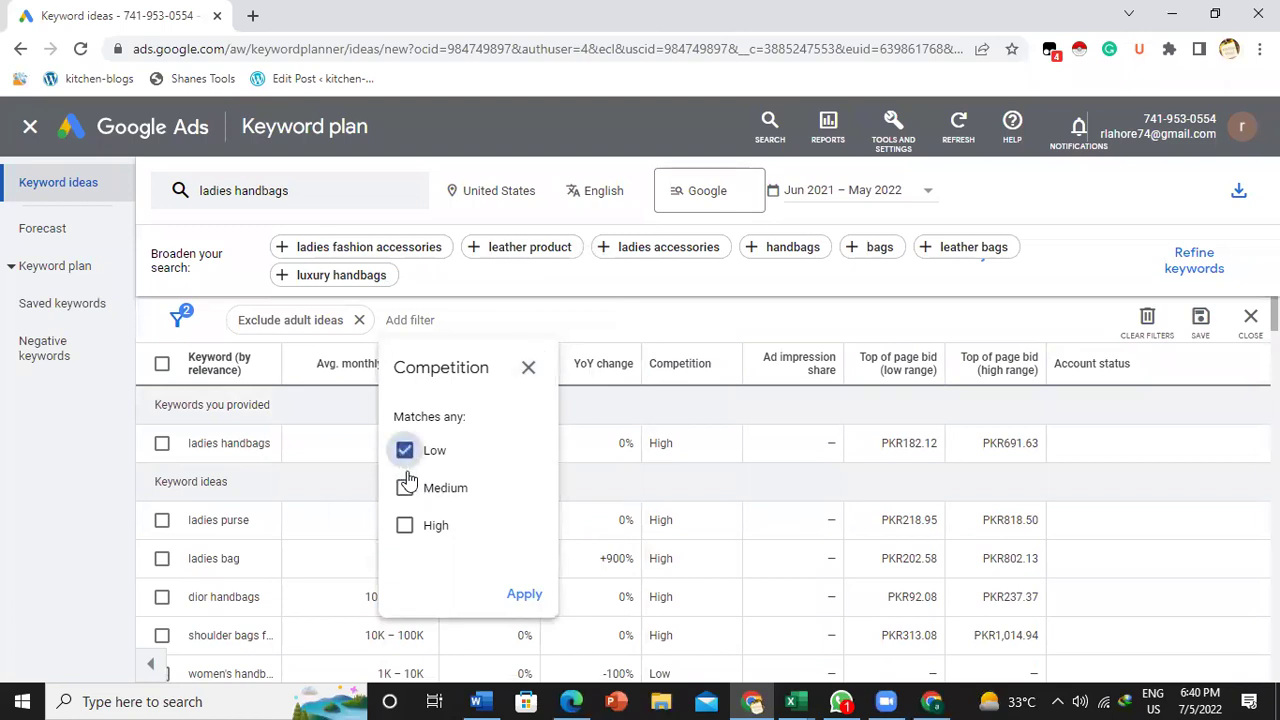
pyautogui.click(405, 490)
pyautogui.click(522, 596)
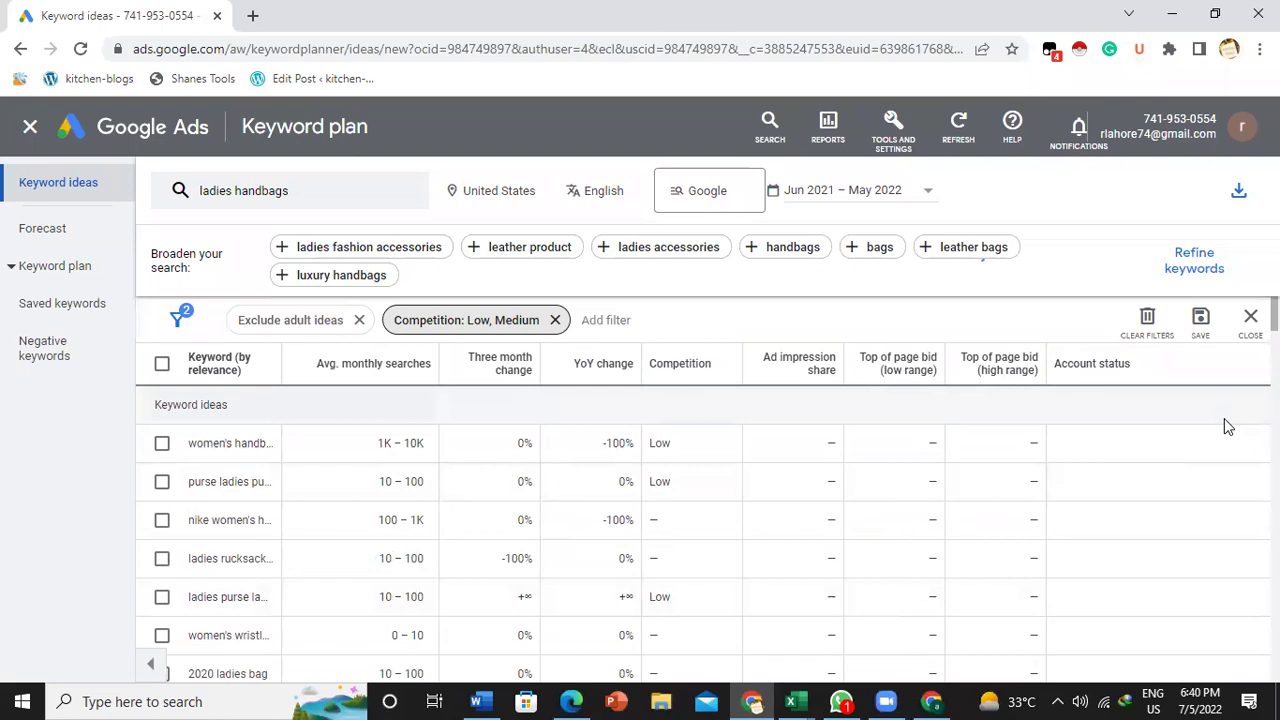
# - Look through the filtered ideas and broaden the keyword search with the suggested term "luxury handbags"
pyautogui.scroll(-1, 1223, 423)
pyautogui.scroll(-2, 1223, 423)
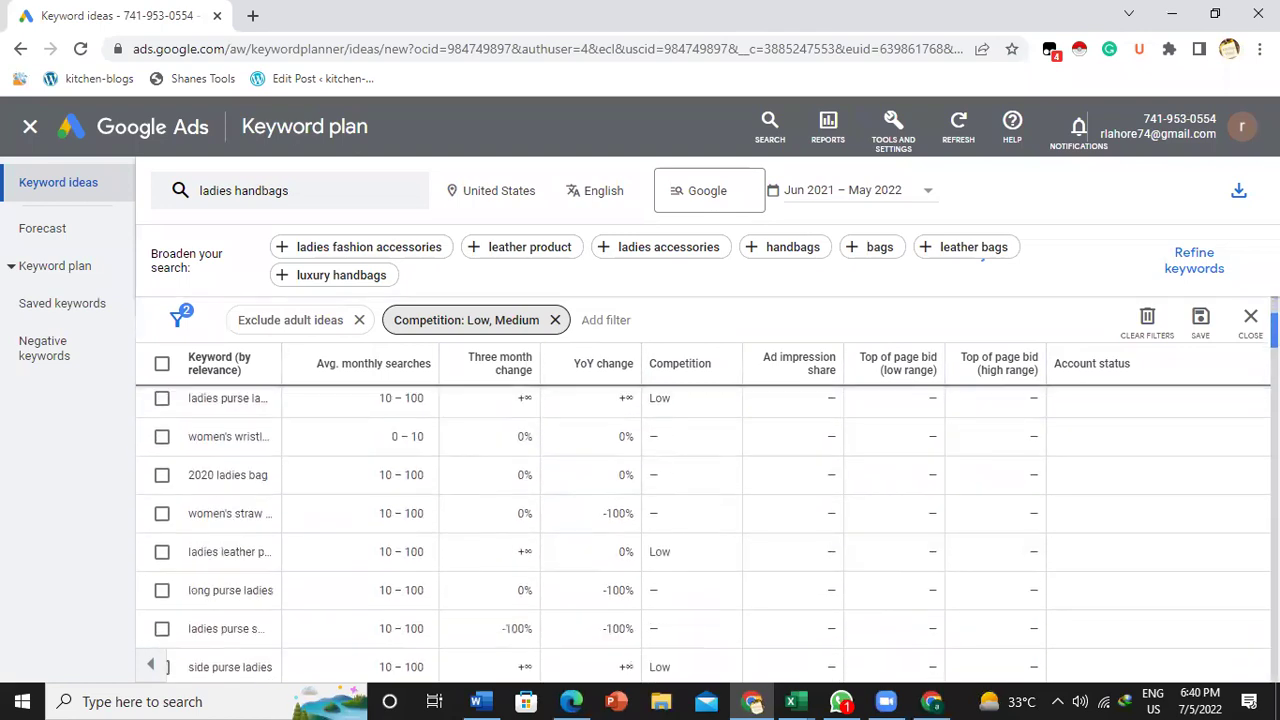
pyautogui.scroll(2, 1223, 423)
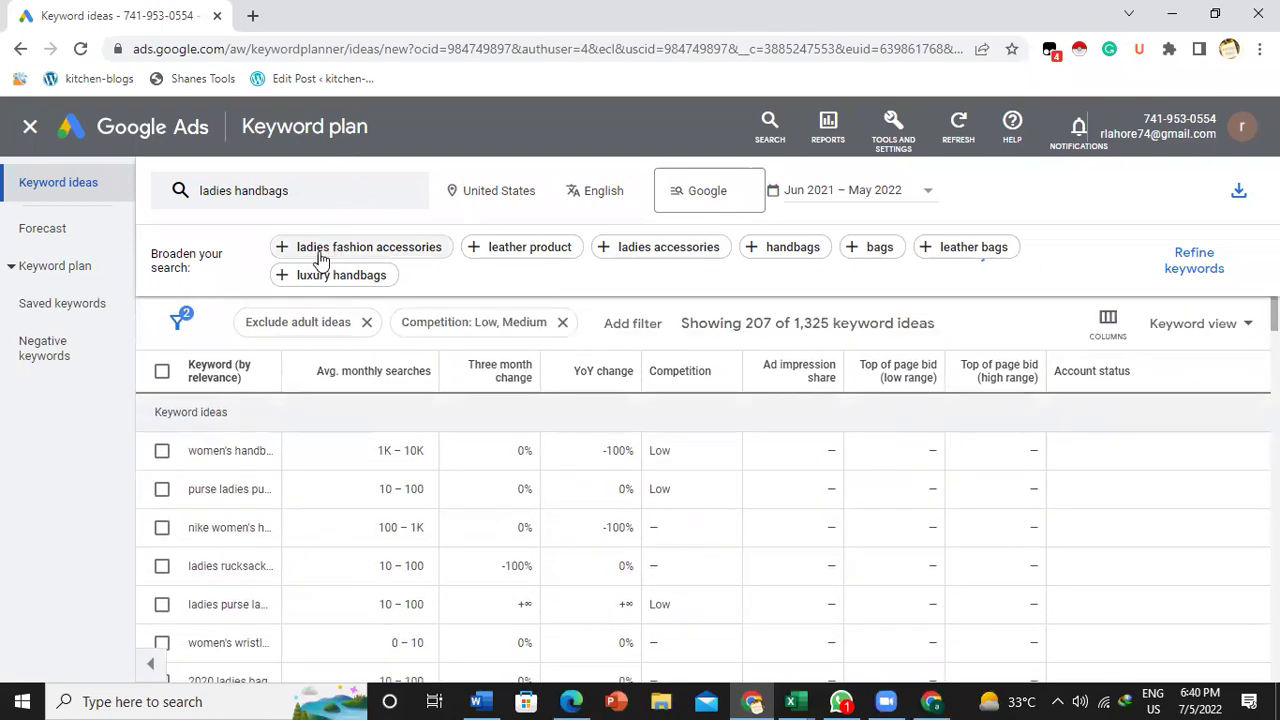
pyautogui.click(372, 274)
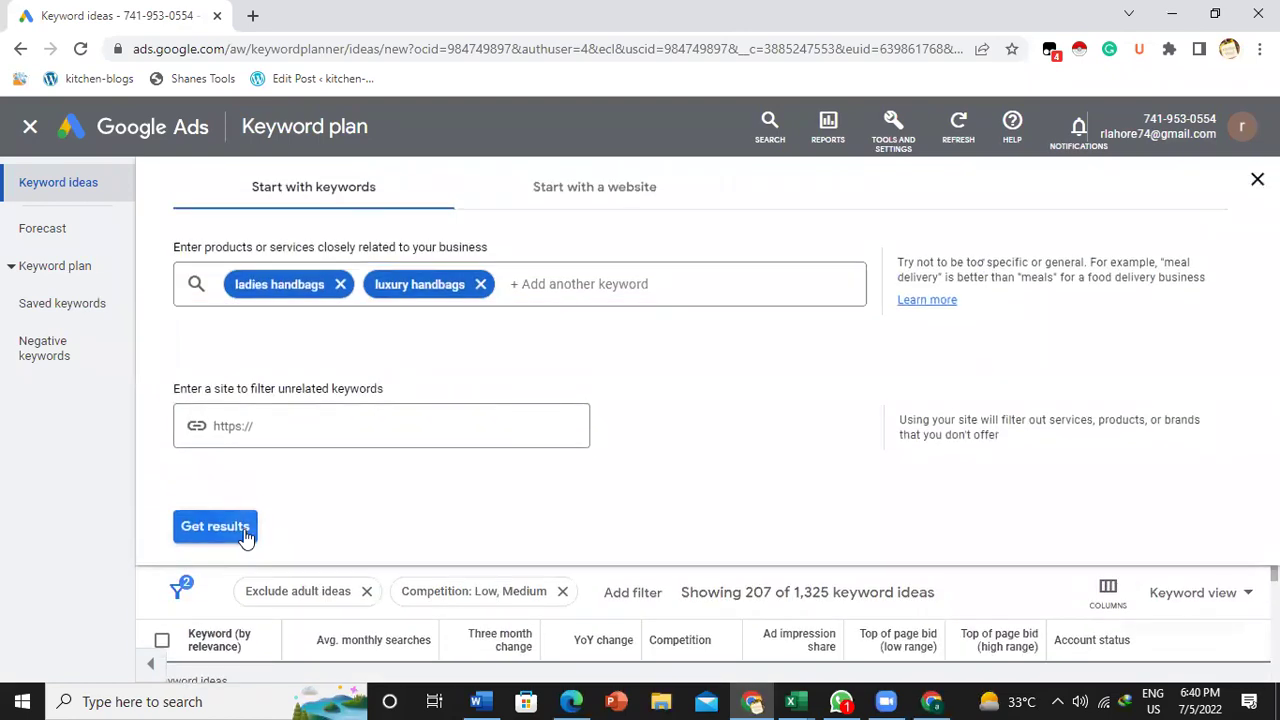
pyautogui.click(248, 532)
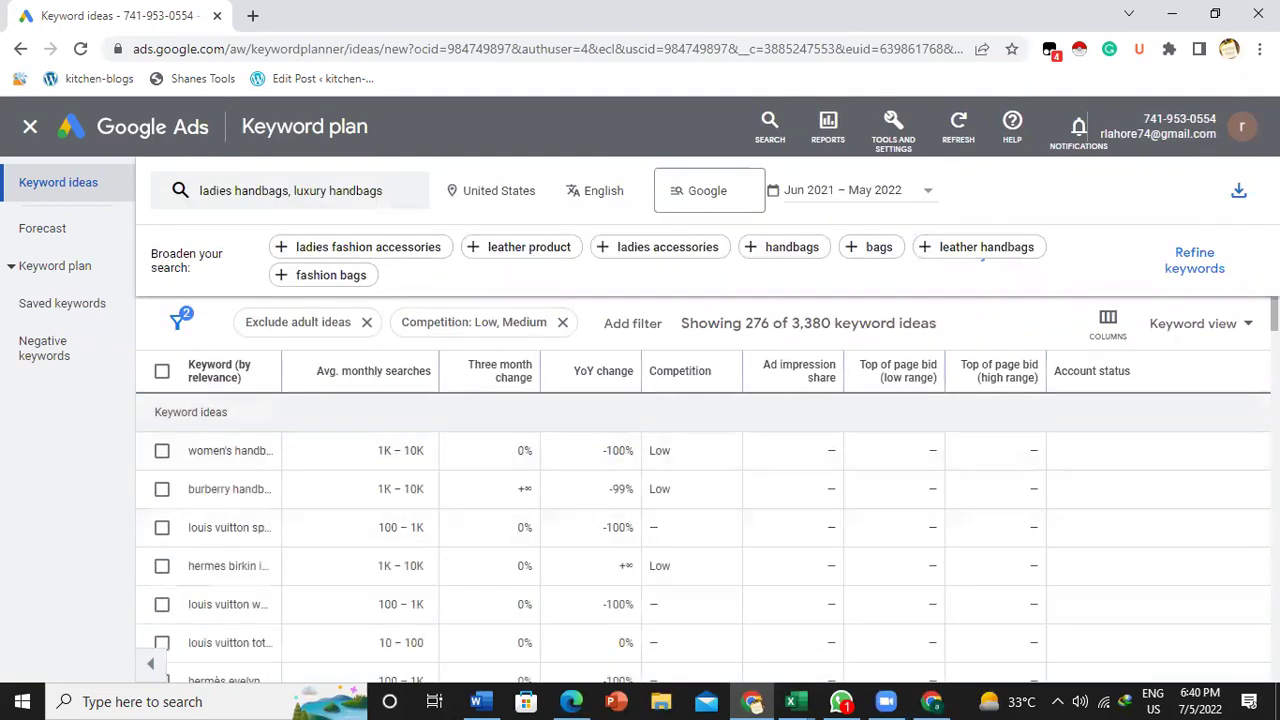
# - Broaden the keyword search further with the suggested term "ladies accessories" and get the new results
pyautogui.scroll(-10, 700, 540)
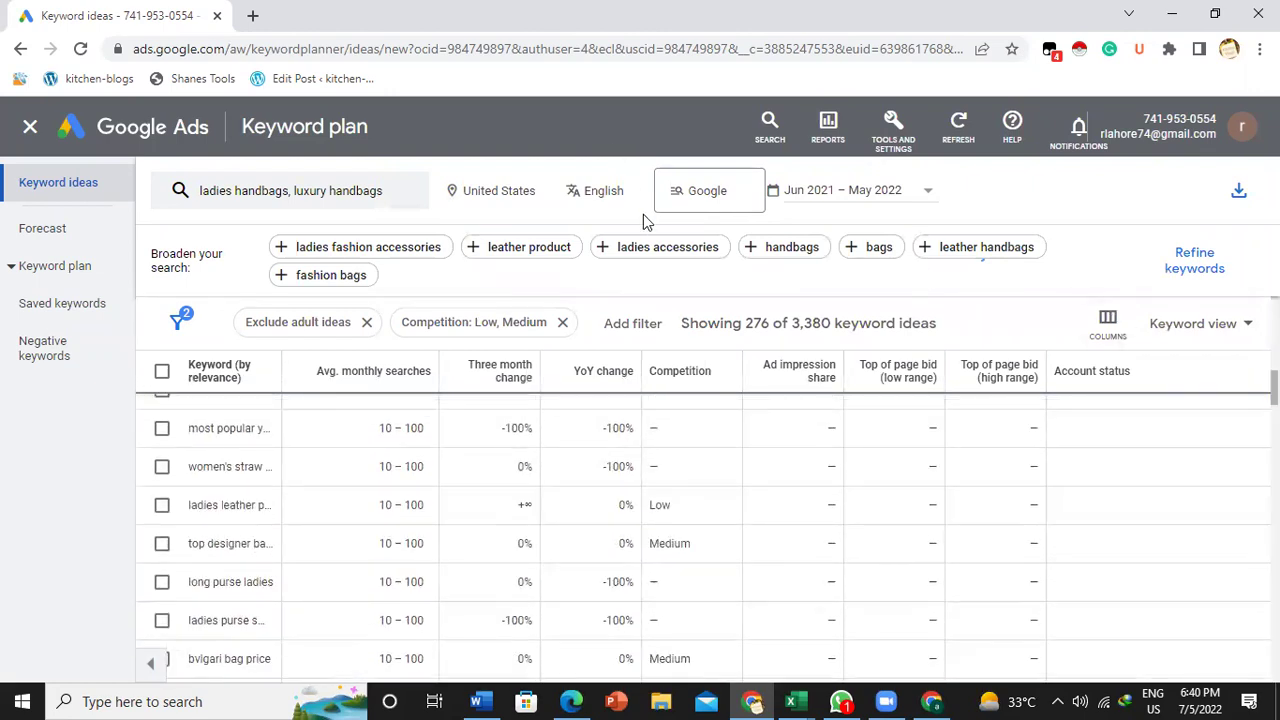
pyautogui.click(656, 248)
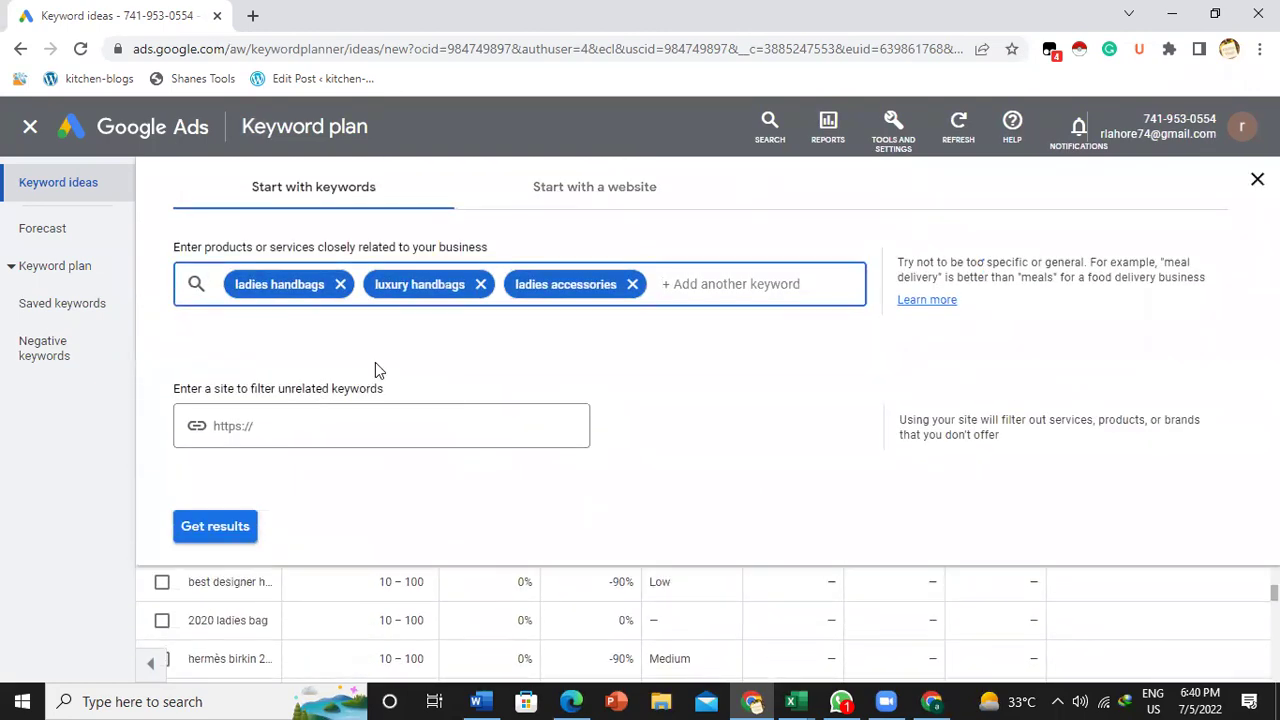
pyautogui.click(206, 529)
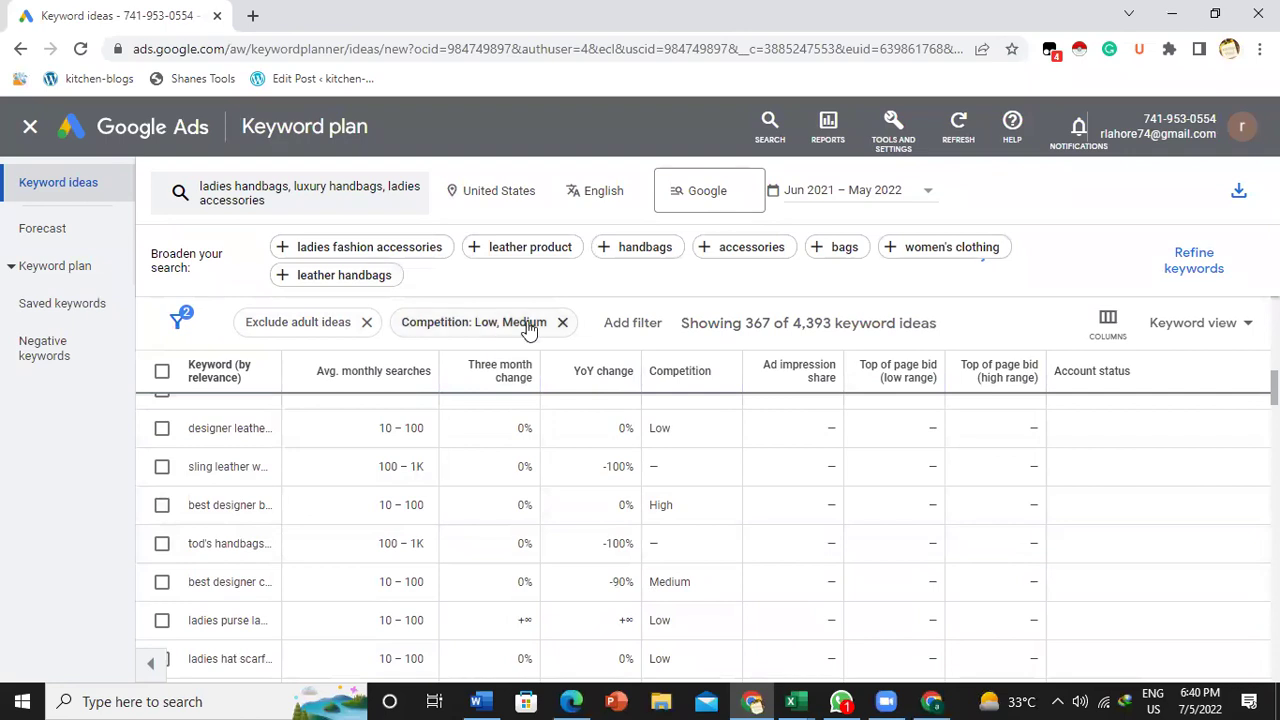
# - Remove the competition filter, rerun the search for the three keywords, and review the top of page bid columns
pyautogui.click(562, 322)
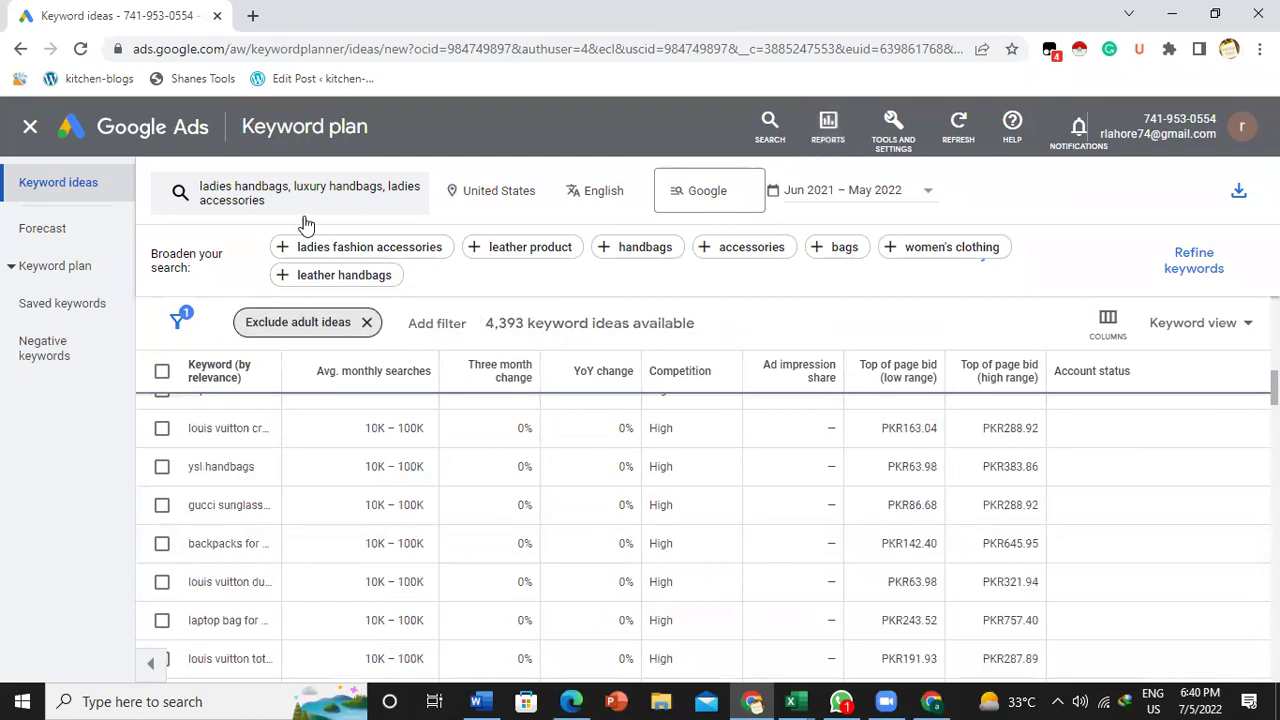
pyautogui.click(338, 200)
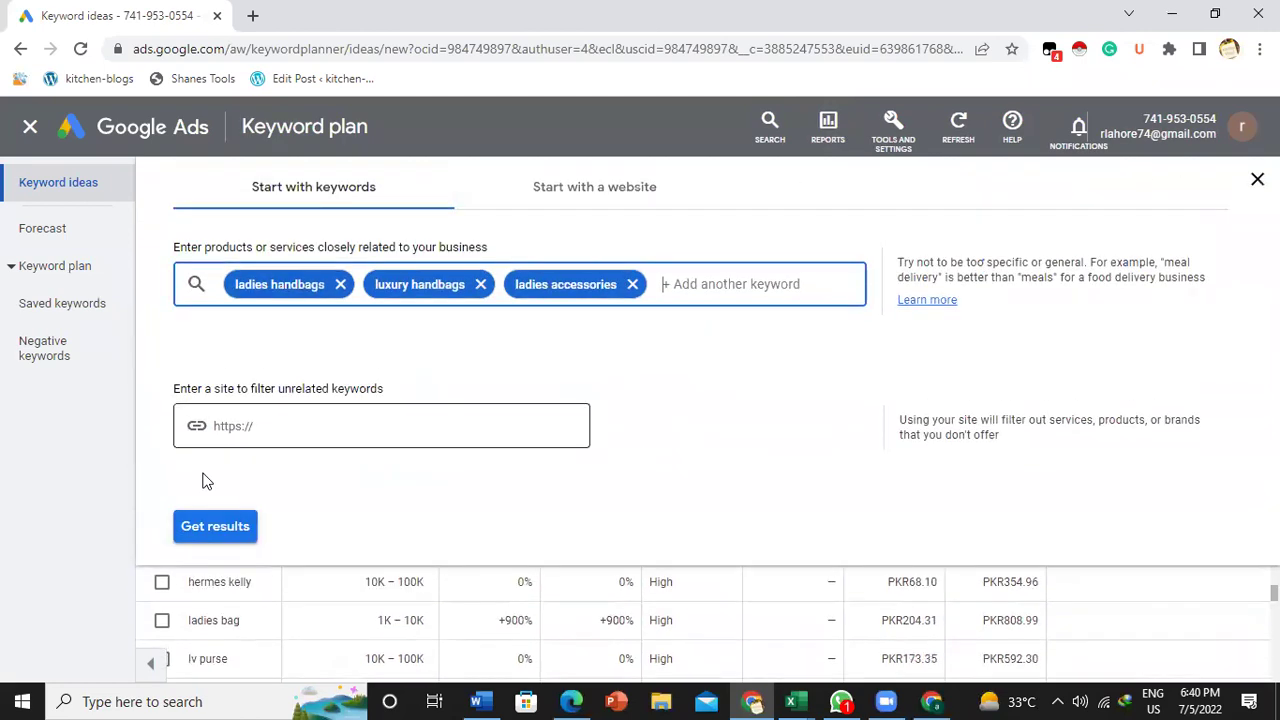
pyautogui.click(232, 528)
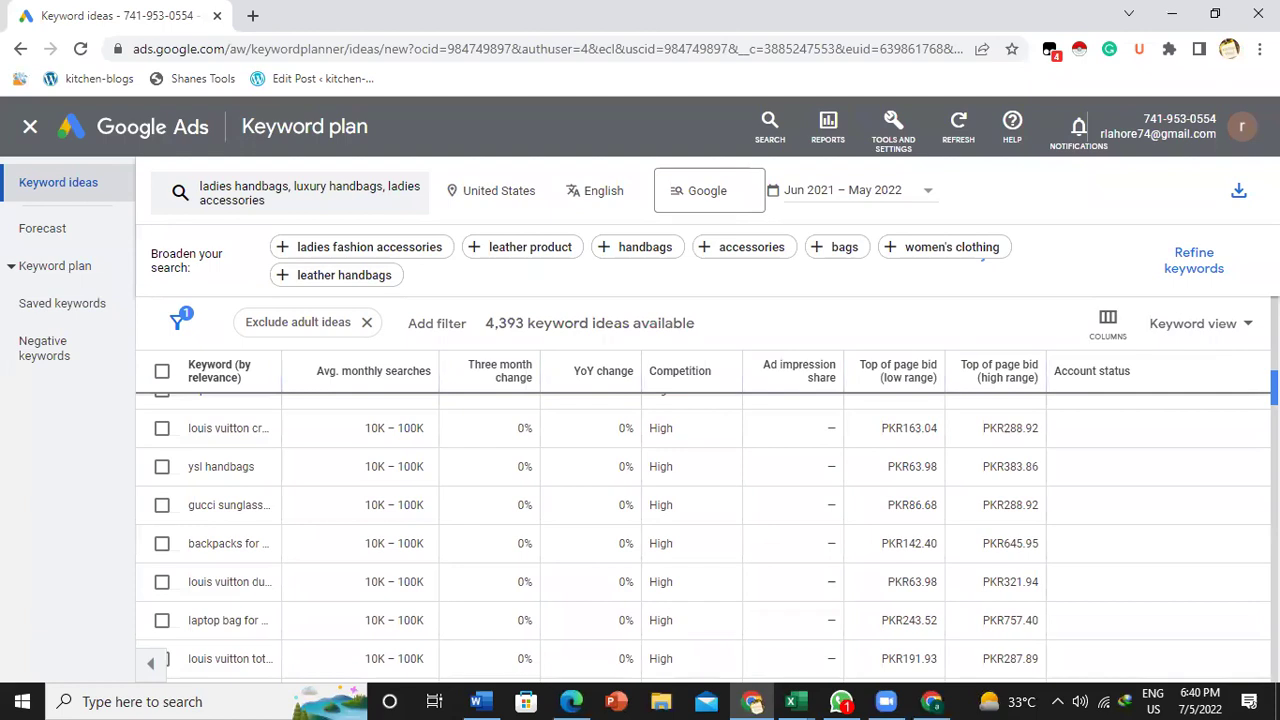
pyautogui.scroll(-5, 707, 538)
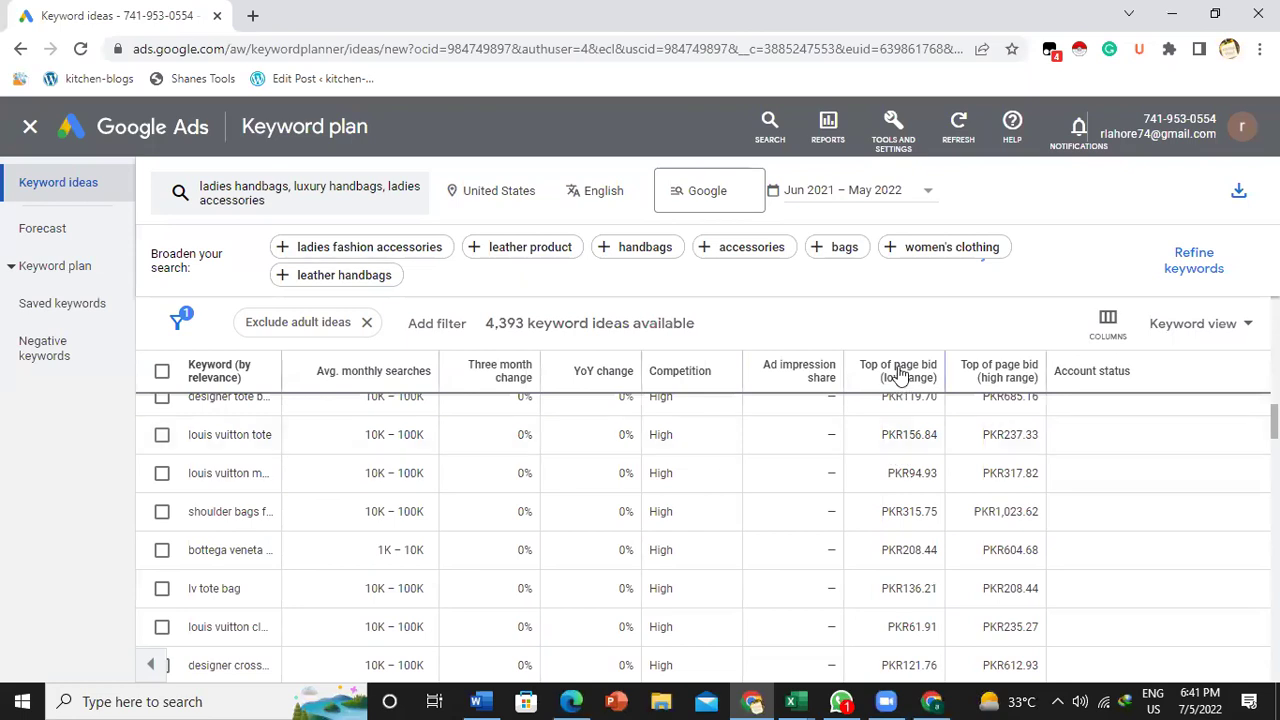
pyautogui.moveTo(895, 368)
pyautogui.moveTo(1012, 386)
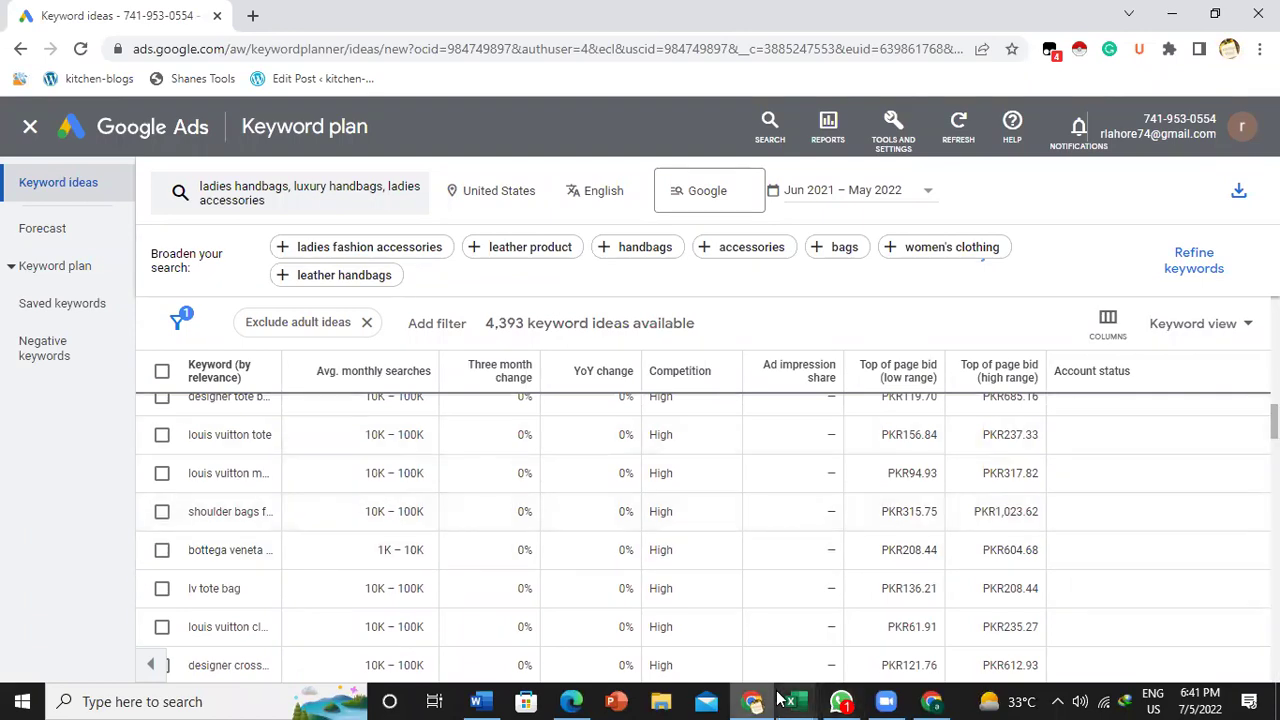
# - Switch to the job sample workbook in Excel, view its keyword report headings, and return to Keyword Planner in Chrome
pyautogui.moveTo(790, 699)
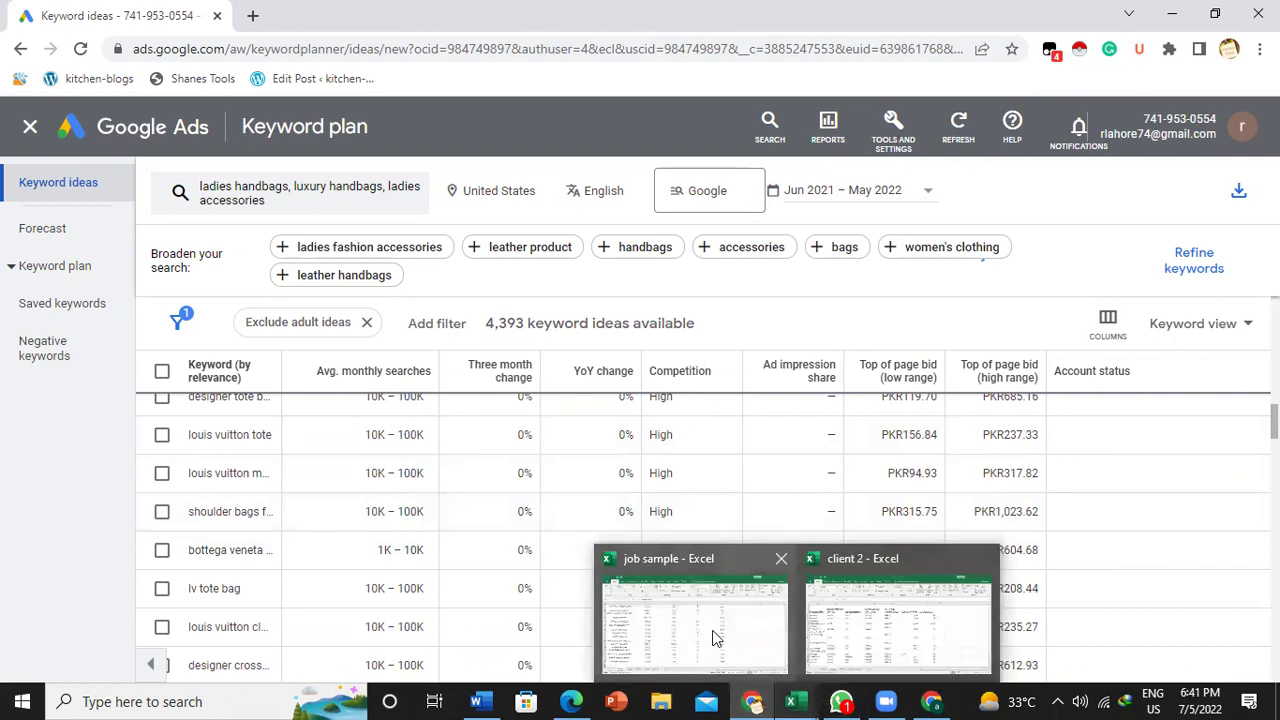
pyautogui.click(714, 636)
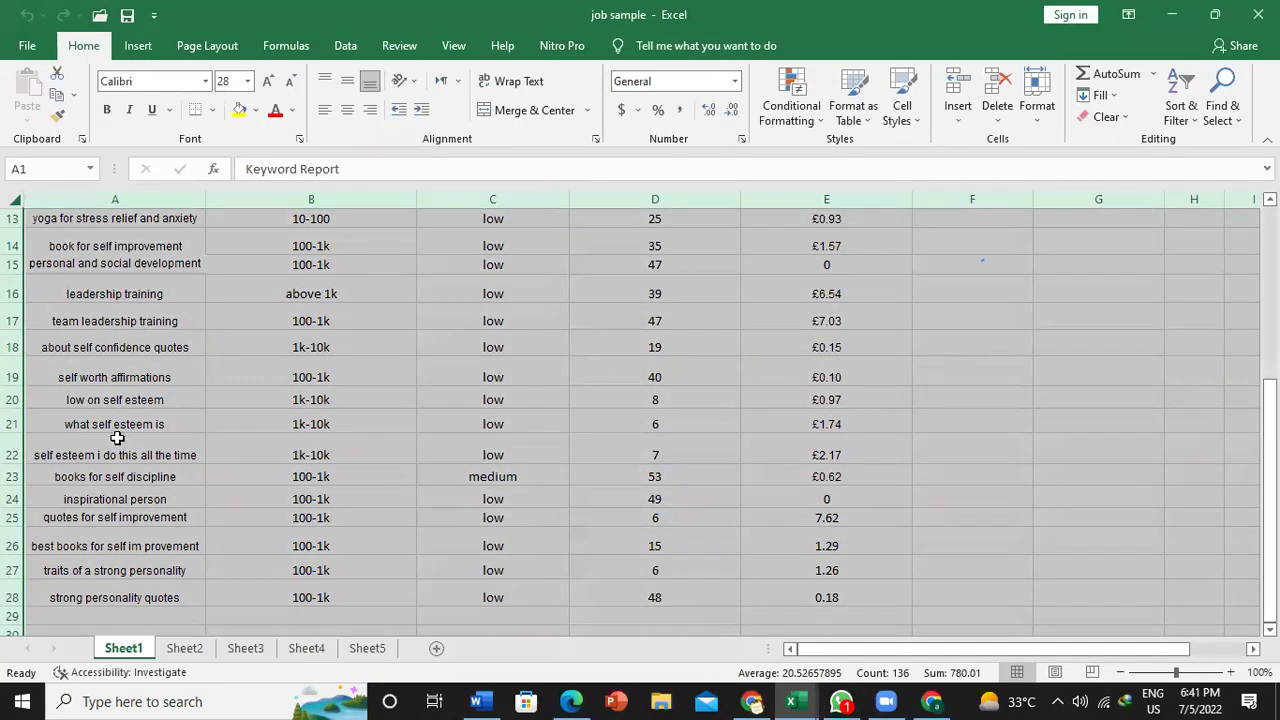
pyautogui.moveTo(1269, 418); pyautogui.dragTo(1269, 390)
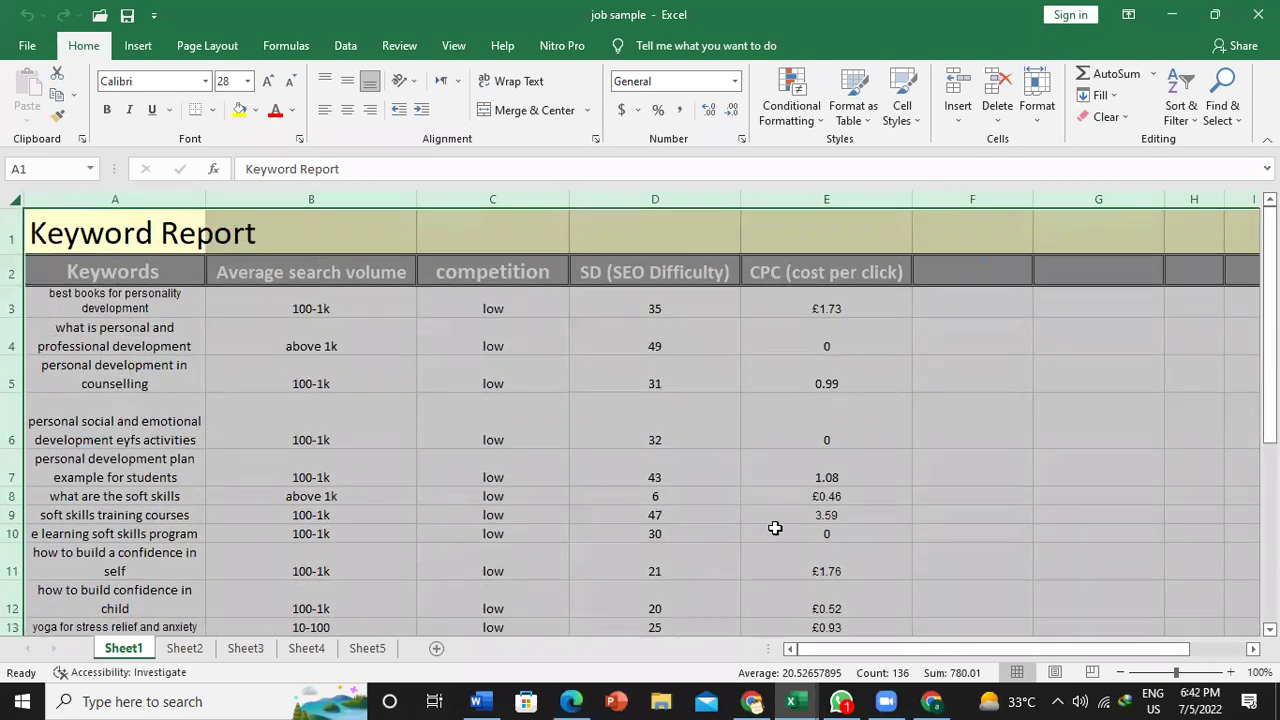
pyautogui.click(765, 697)
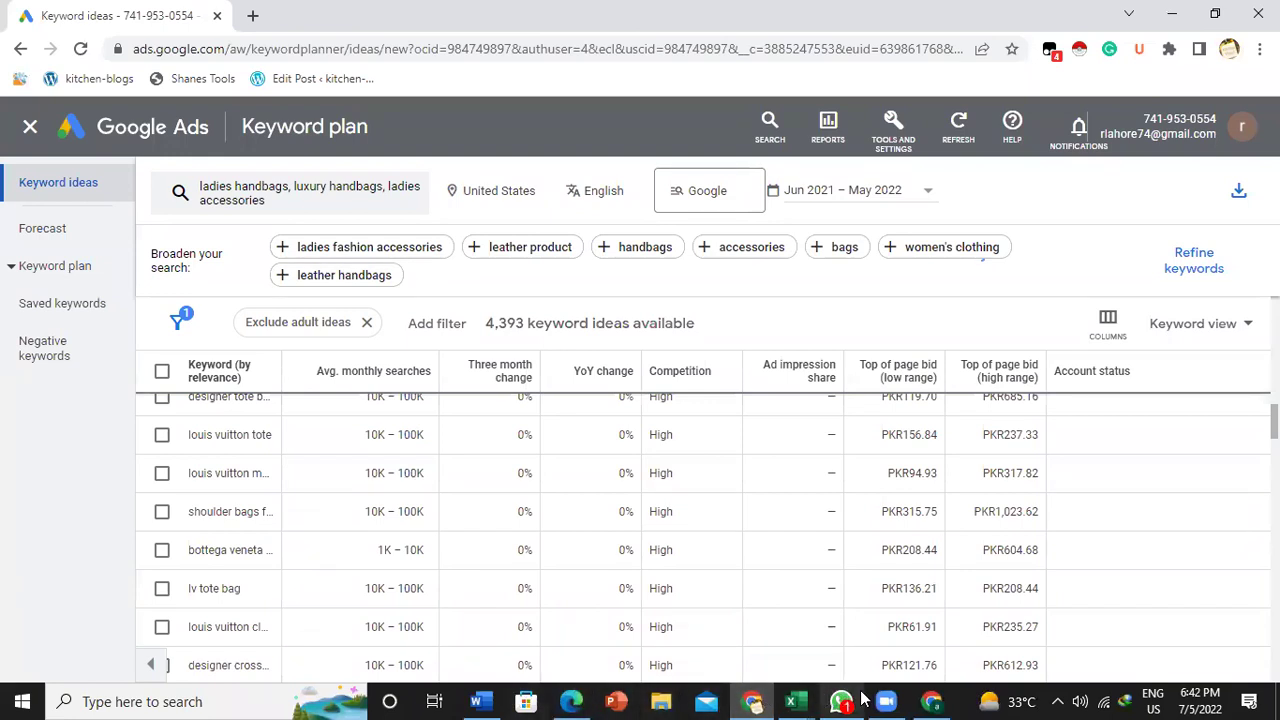
# - Reopen the job sample workbook in Excel and examine the report's keywords, search volume, competition, SEO difficulty and CPC columns
pyautogui.moveTo(805, 699)
pyautogui.click(713, 645)
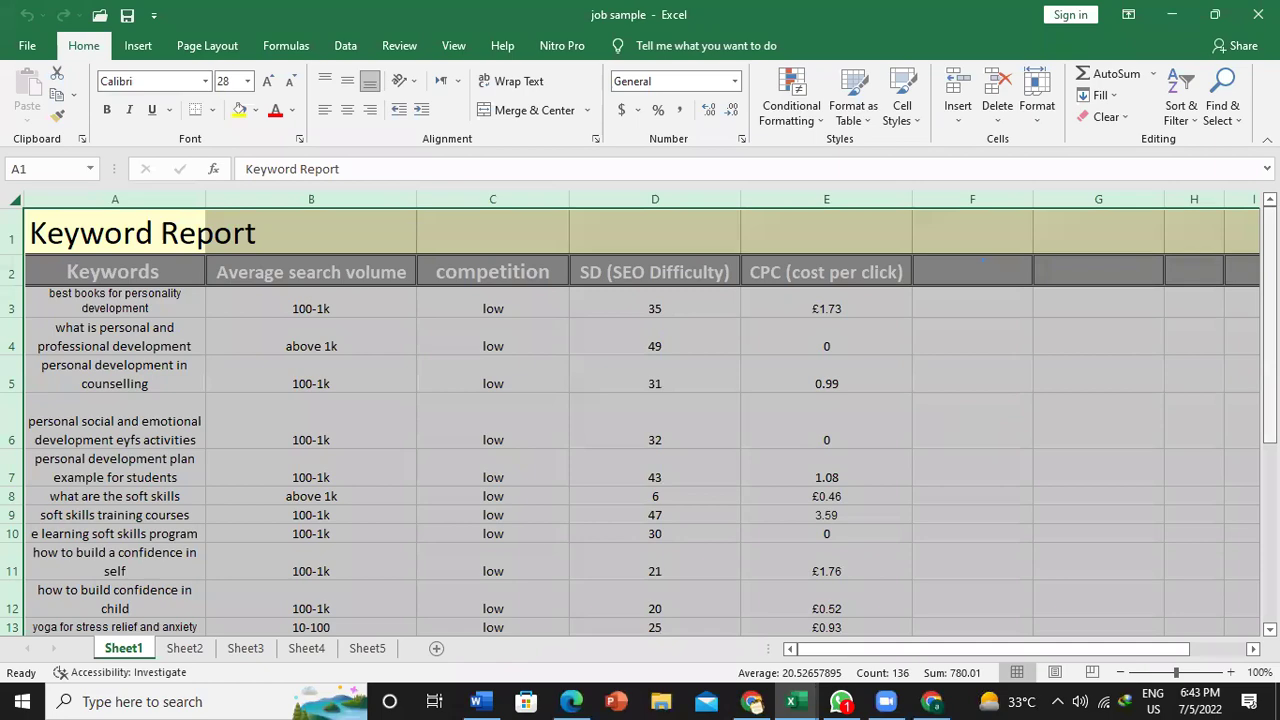
pyautogui.moveTo(1269, 330); pyautogui.dragTo(1269, 504)
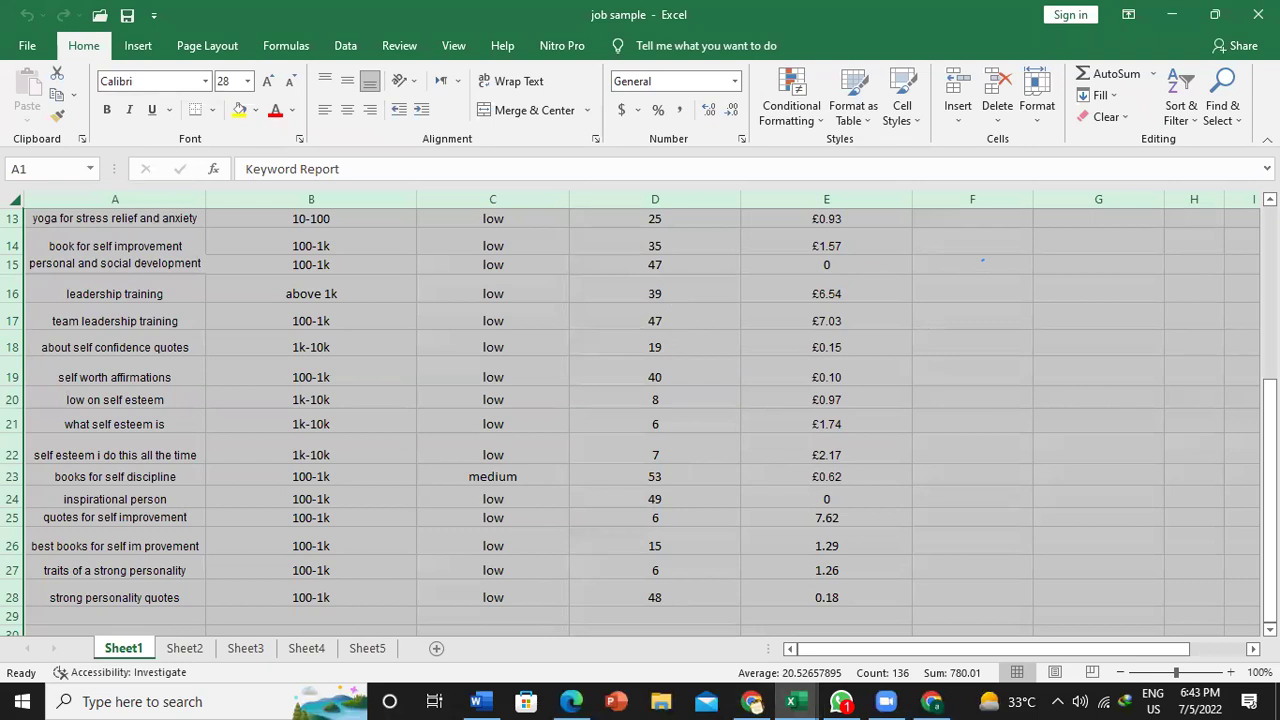
pyautogui.moveTo(1268, 540); pyautogui.dragTo(1242, 268)
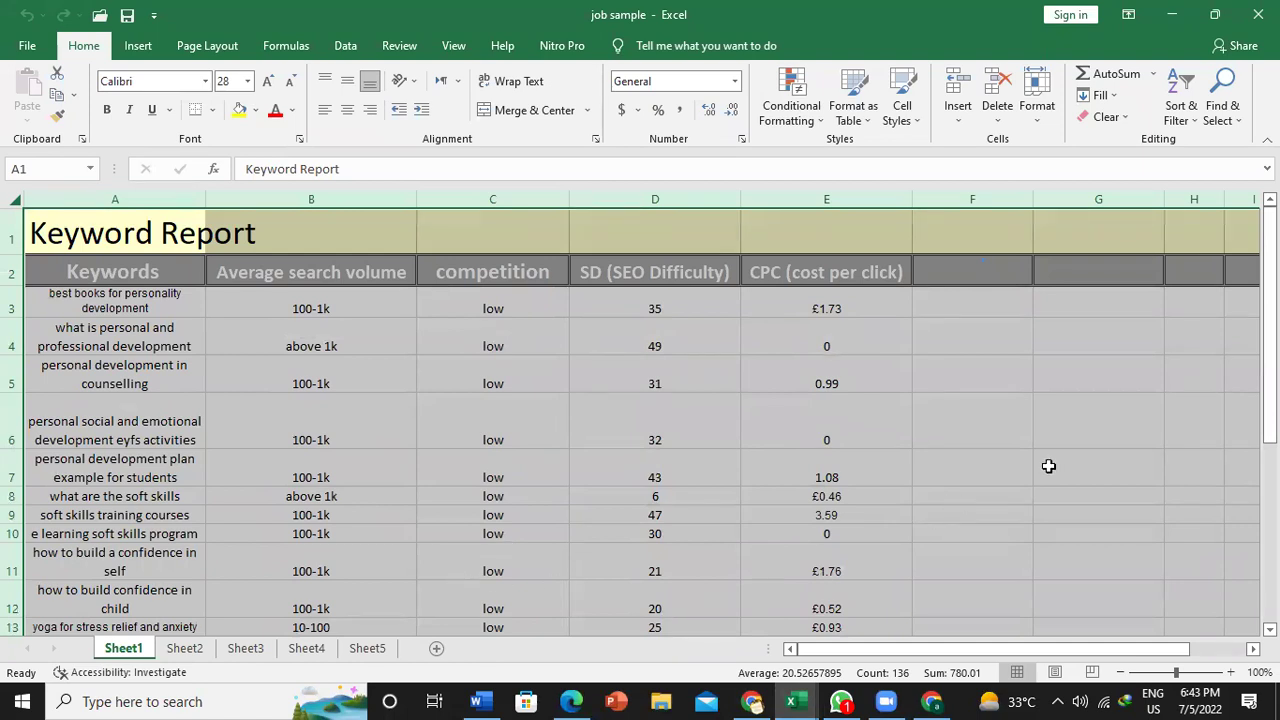
pyautogui.moveTo(1268, 390); pyautogui.dragTo(1268, 399)
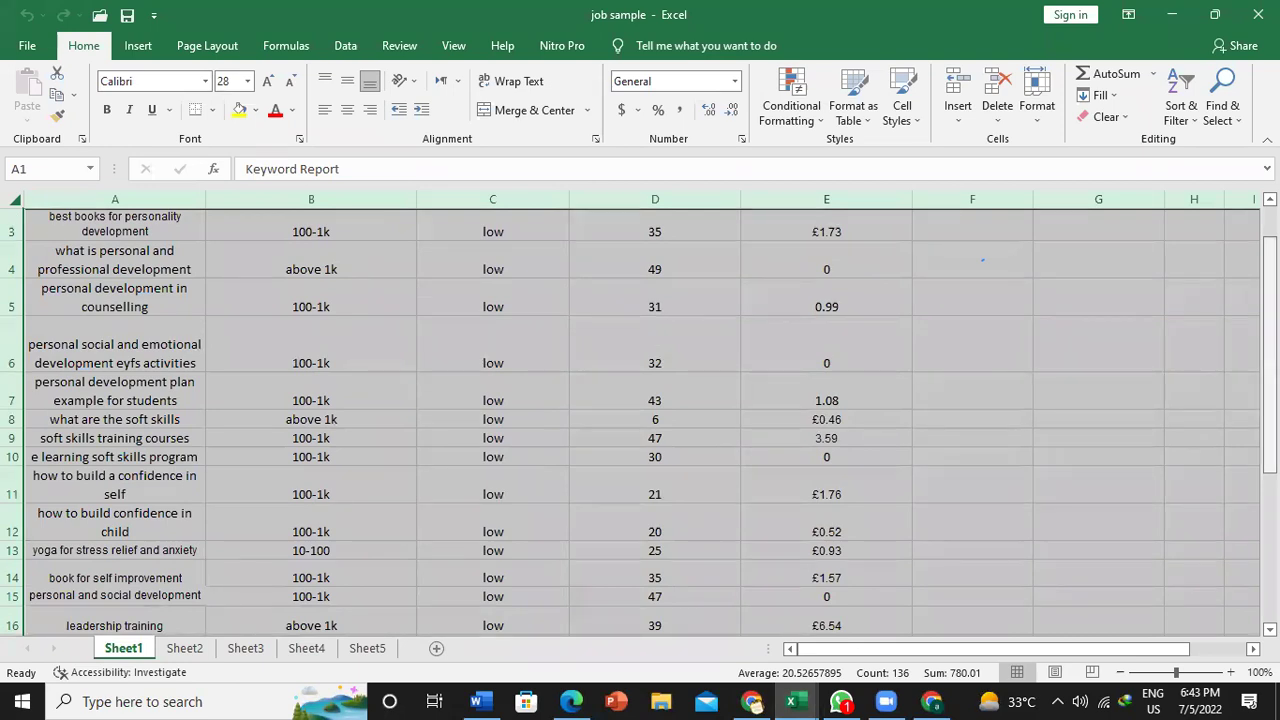
pyautogui.moveTo(1269, 415); pyautogui.dragTo(1269, 400)
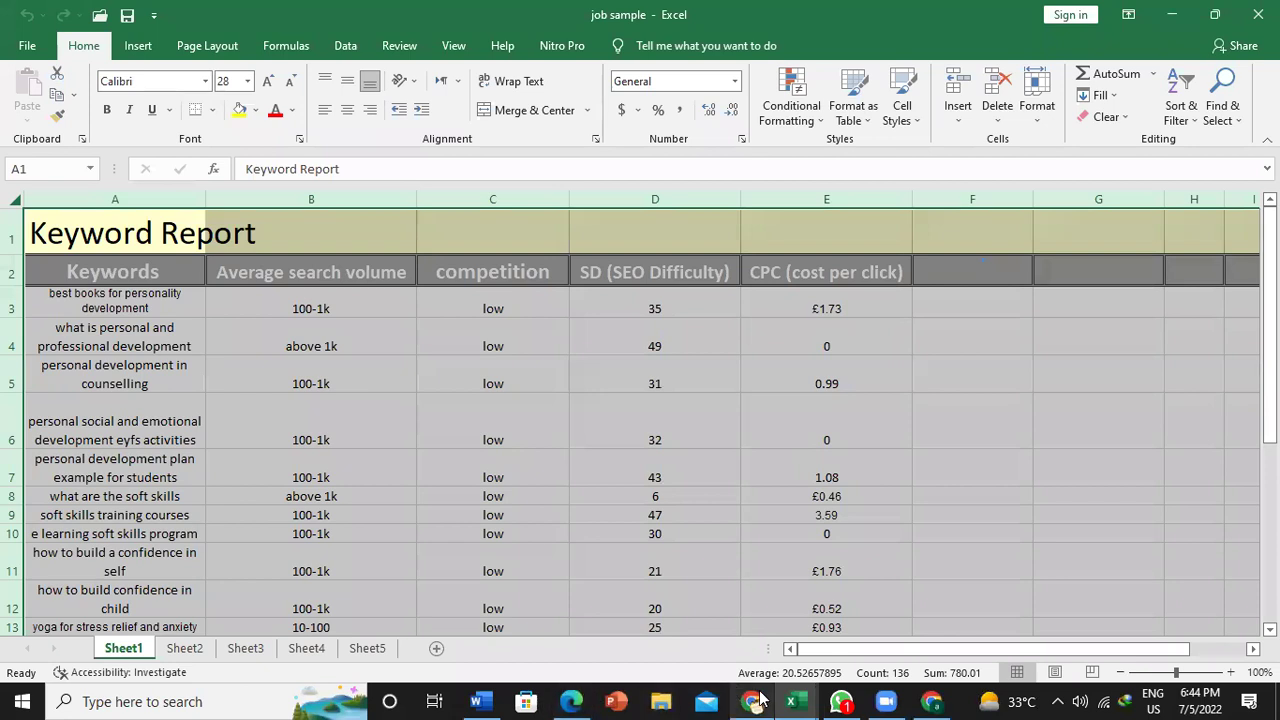
pyautogui.moveTo(752, 700)
pyautogui.click(755, 634)
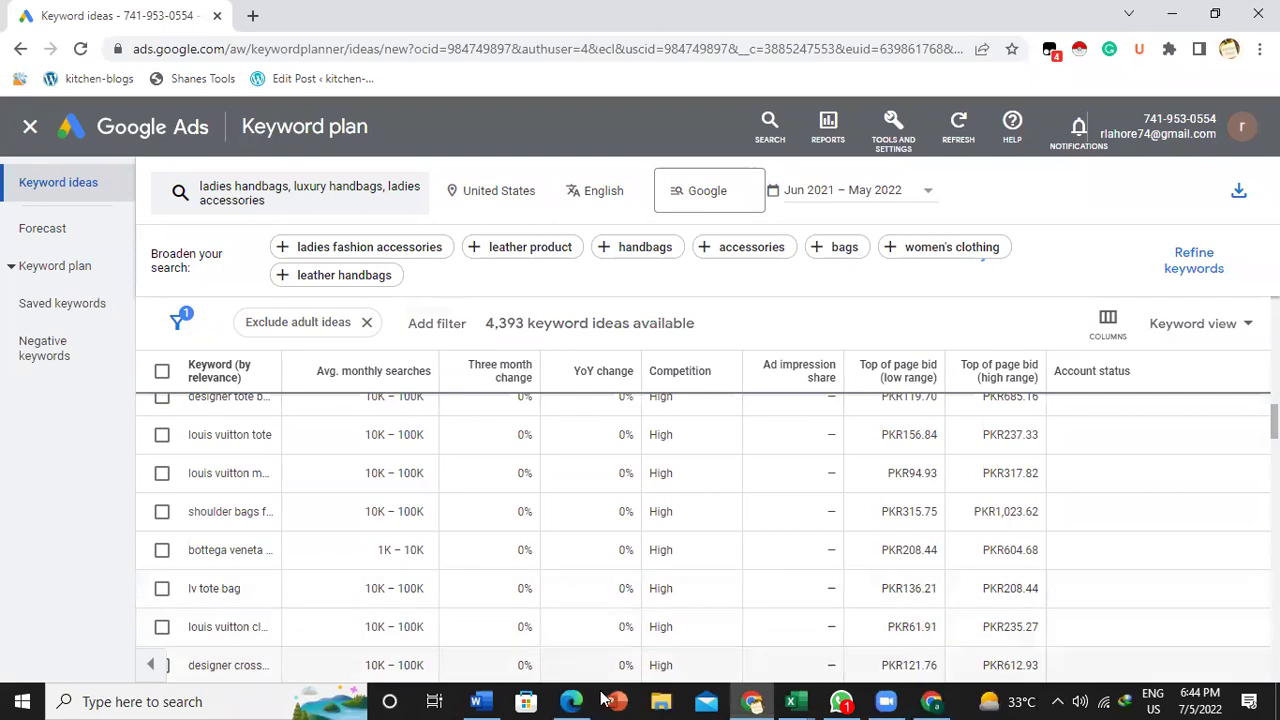
# - Check the job sample report in Excel once more, and look through the unfiltered keyword ideas in Chrome
pyautogui.moveTo(800, 700)
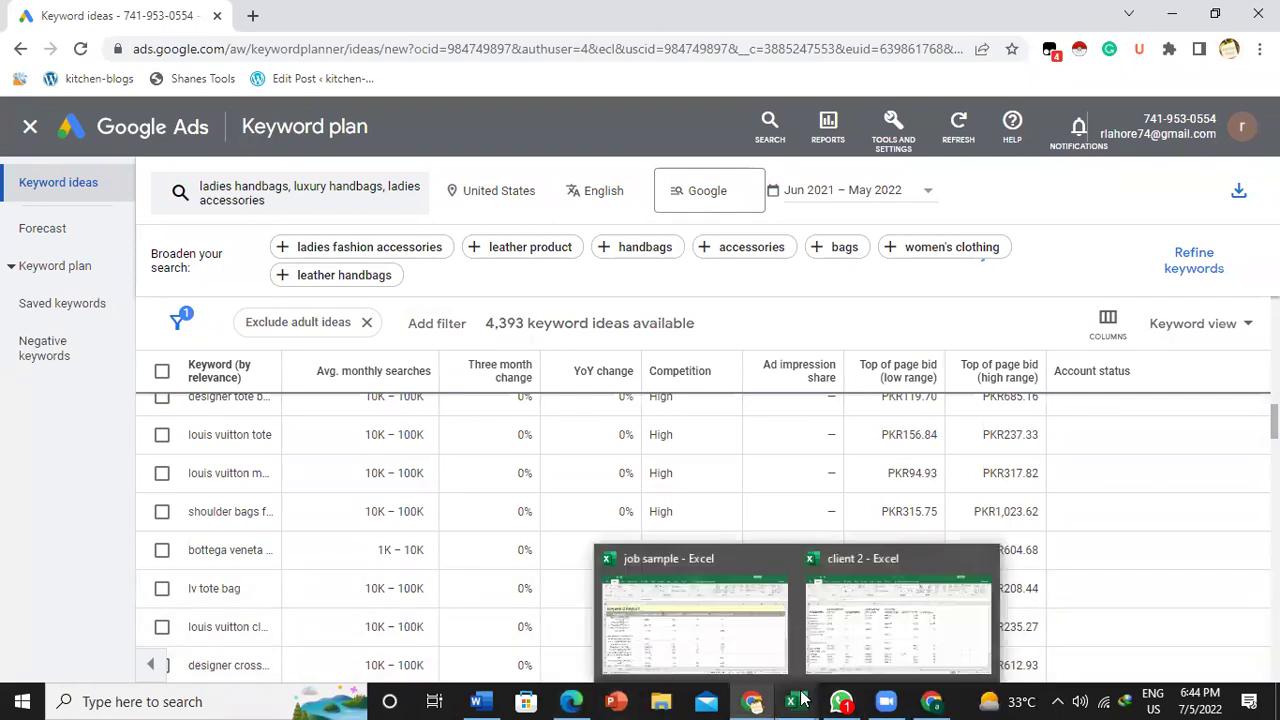
pyautogui.click(743, 660)
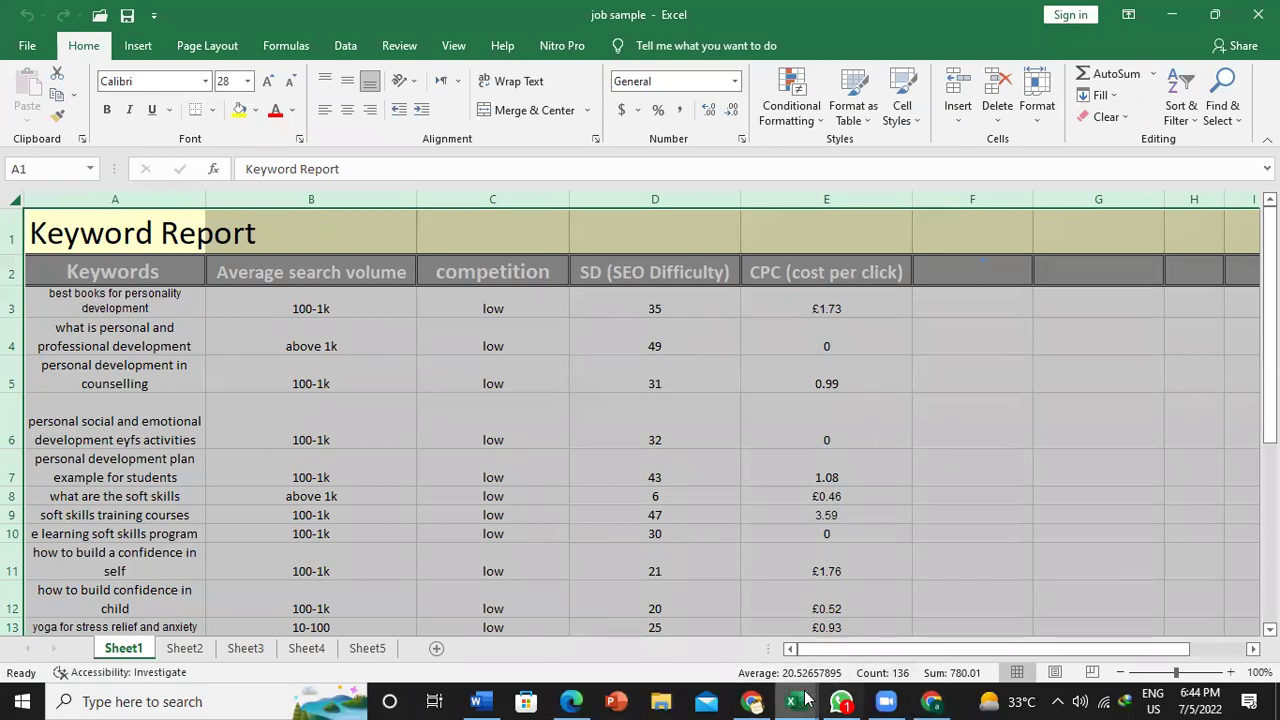
pyautogui.moveTo(805, 698)
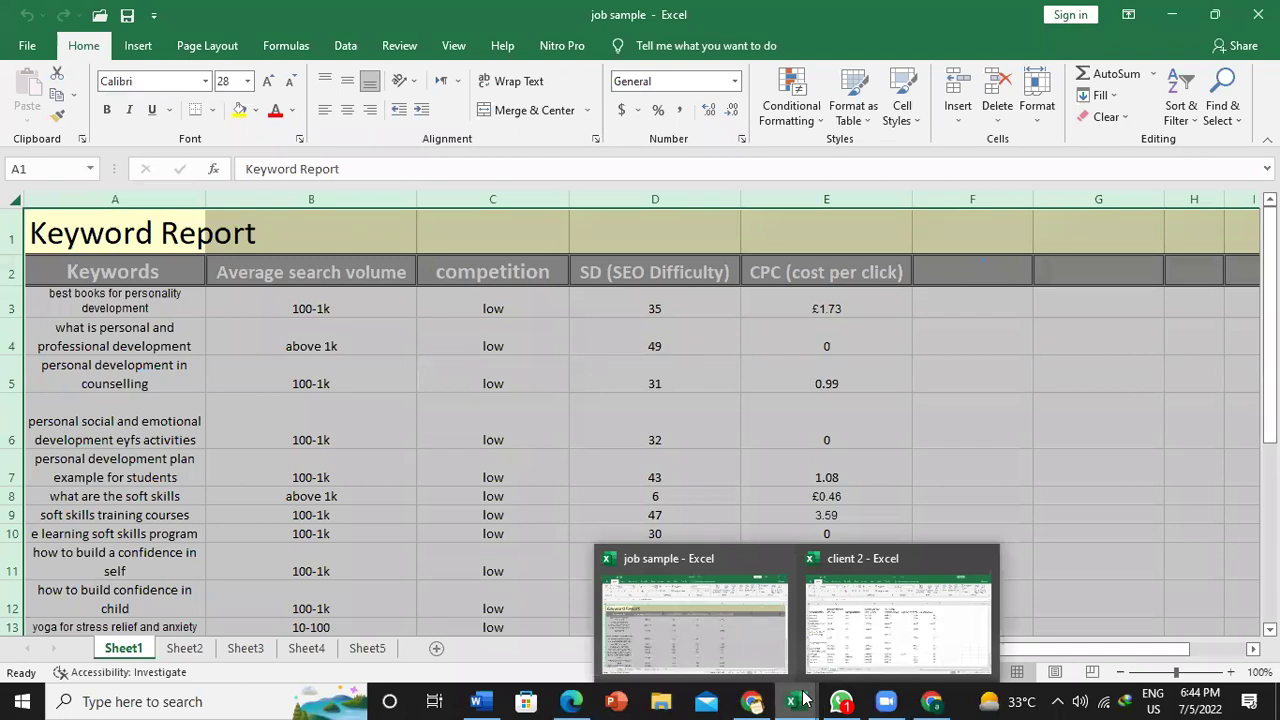
pyautogui.moveTo(752, 700)
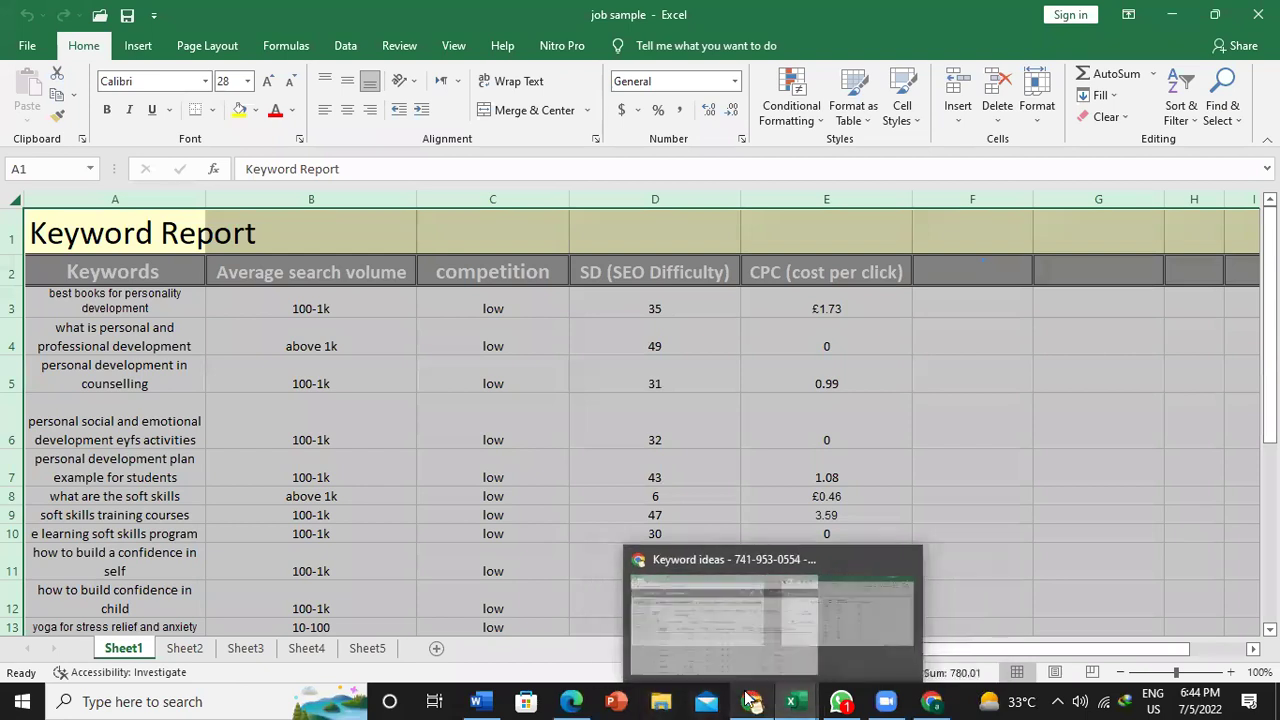
pyautogui.click(748, 640)
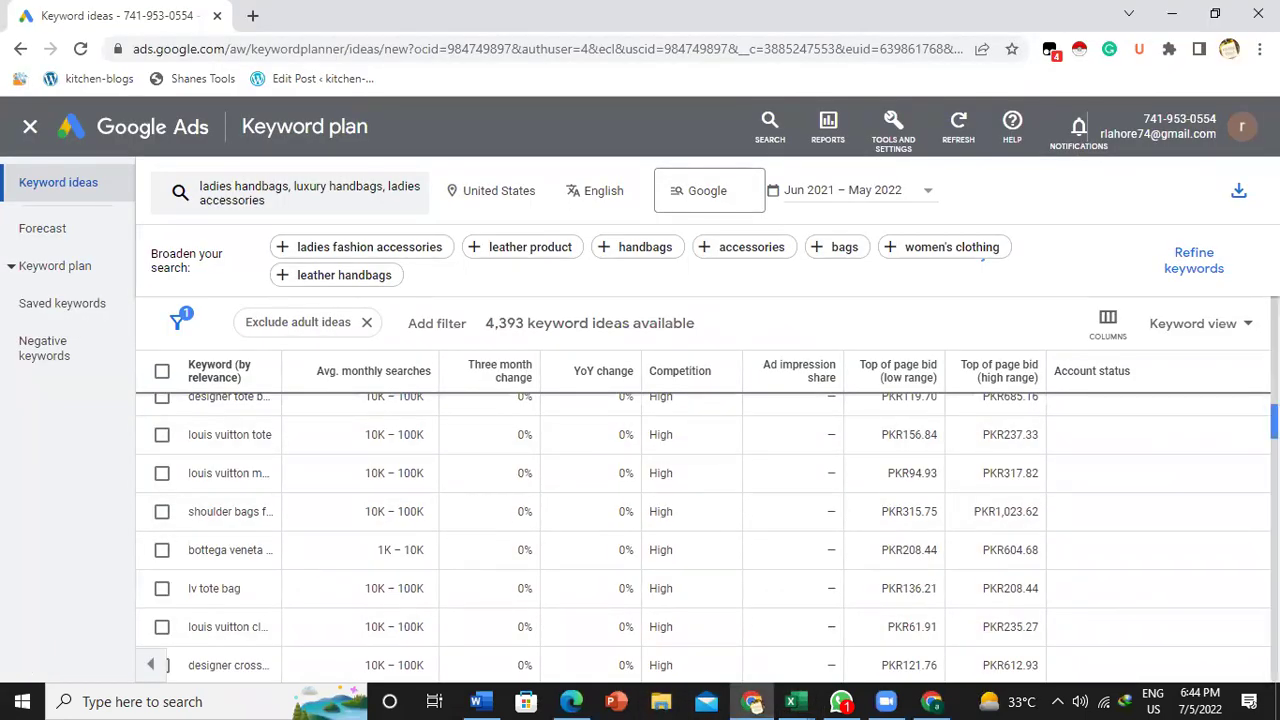
pyautogui.scroll(-10, 703, 538)
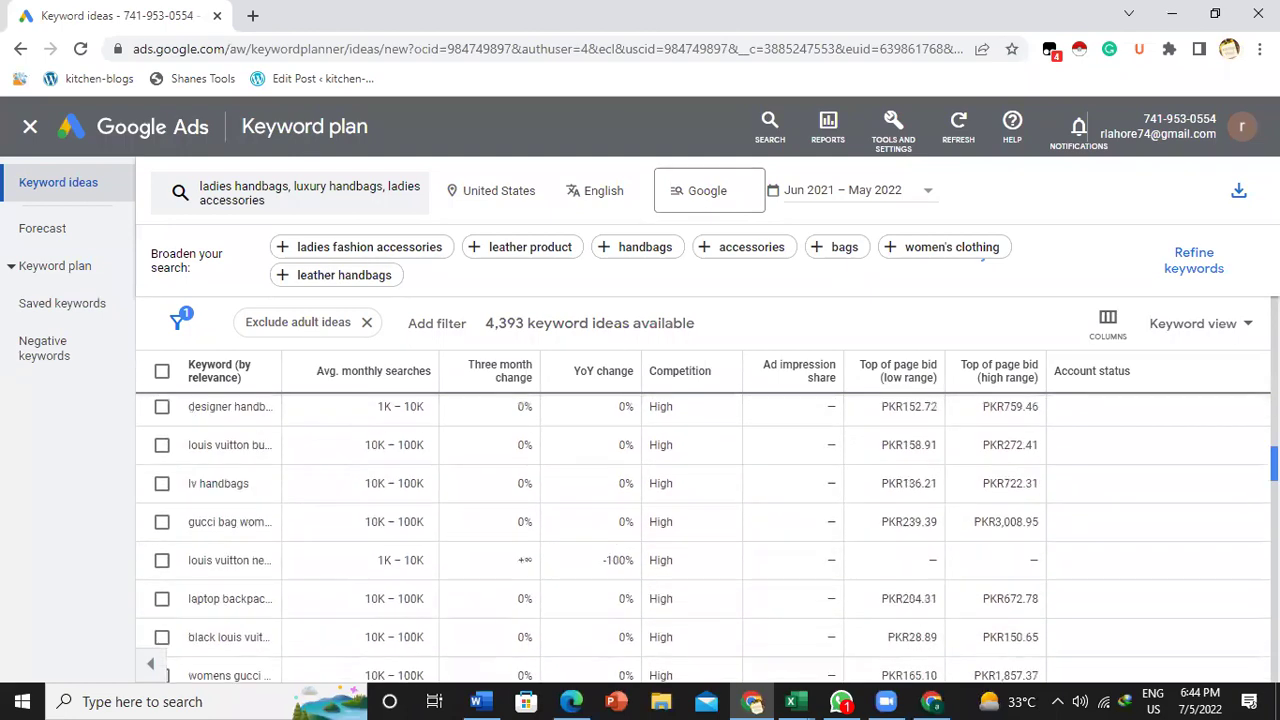
pyautogui.scroll(3, 703, 538)
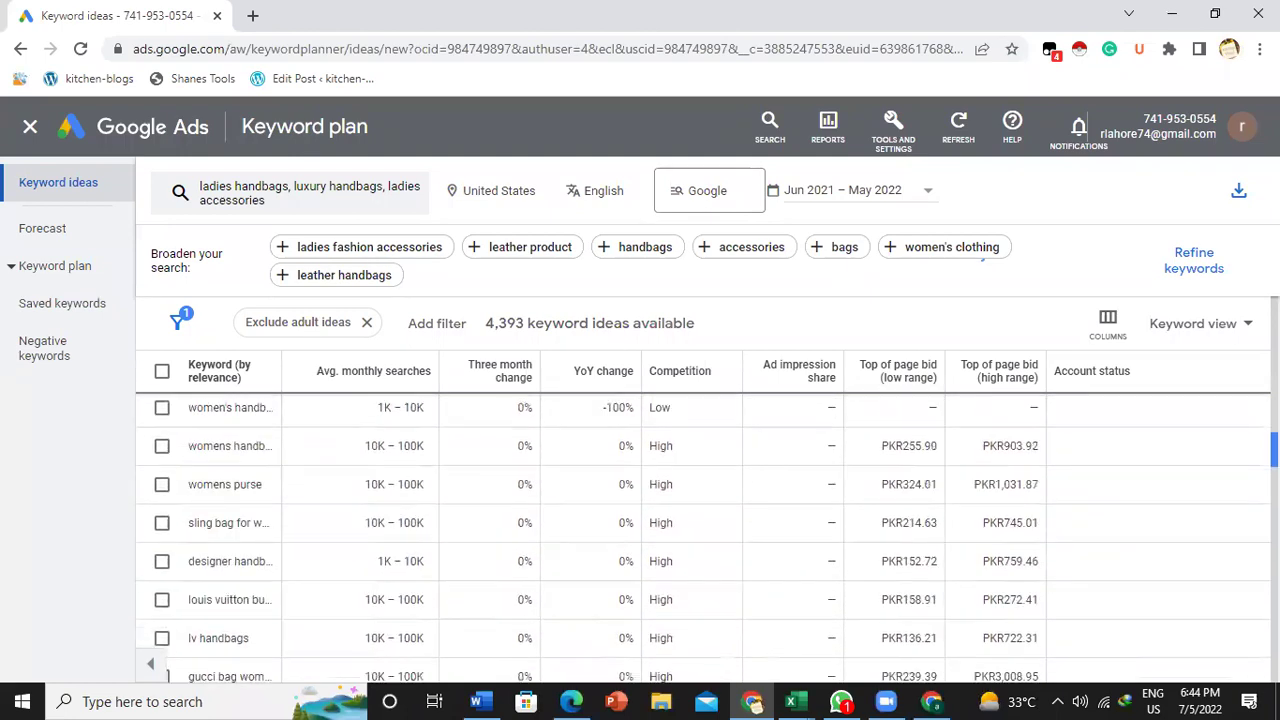
pyautogui.scroll(1, 630, 475)
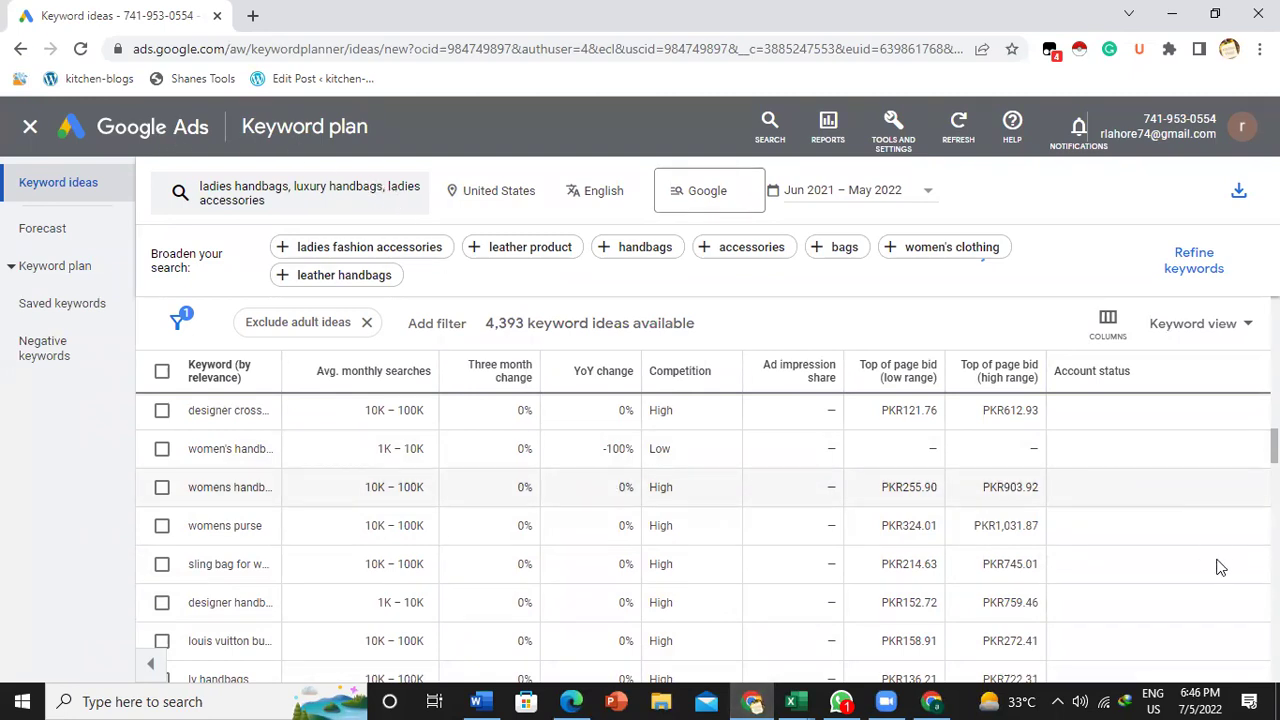
# - Switch to the Chrome window with the Fiverr pages and return its Fiverr home page to the Google search results
pyautogui.click(935, 701)
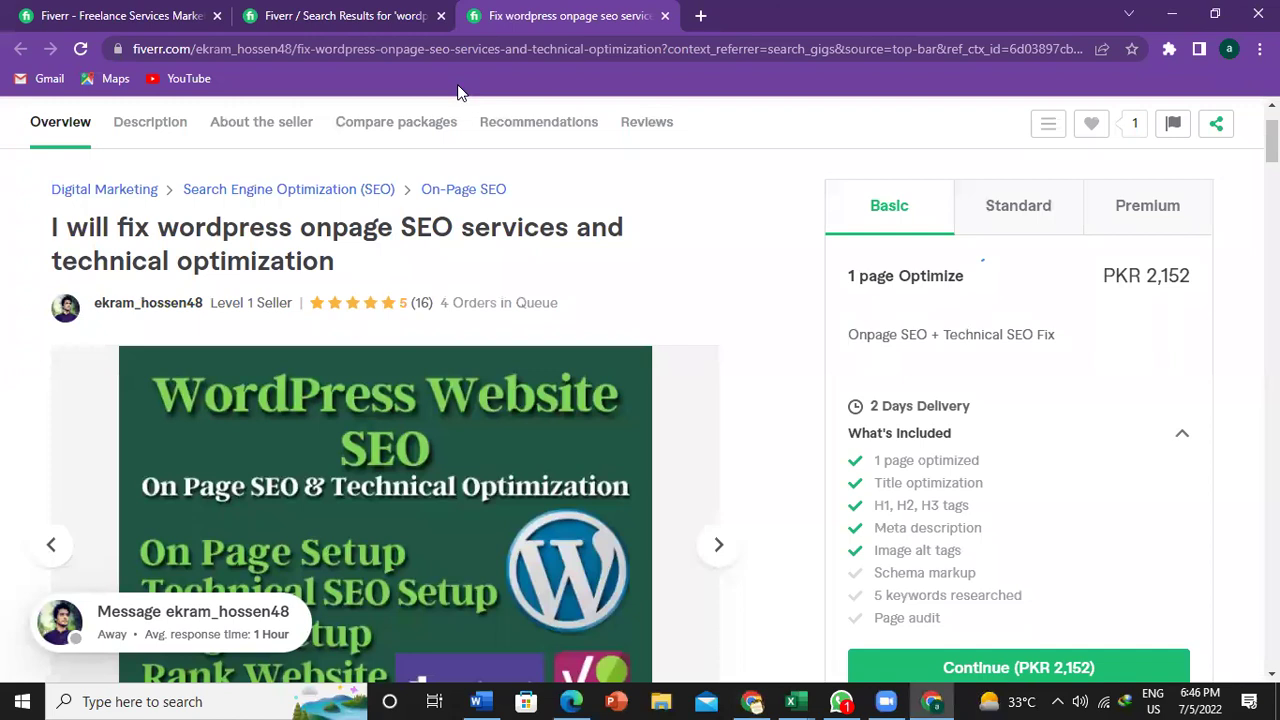
pyautogui.click(183, 17)
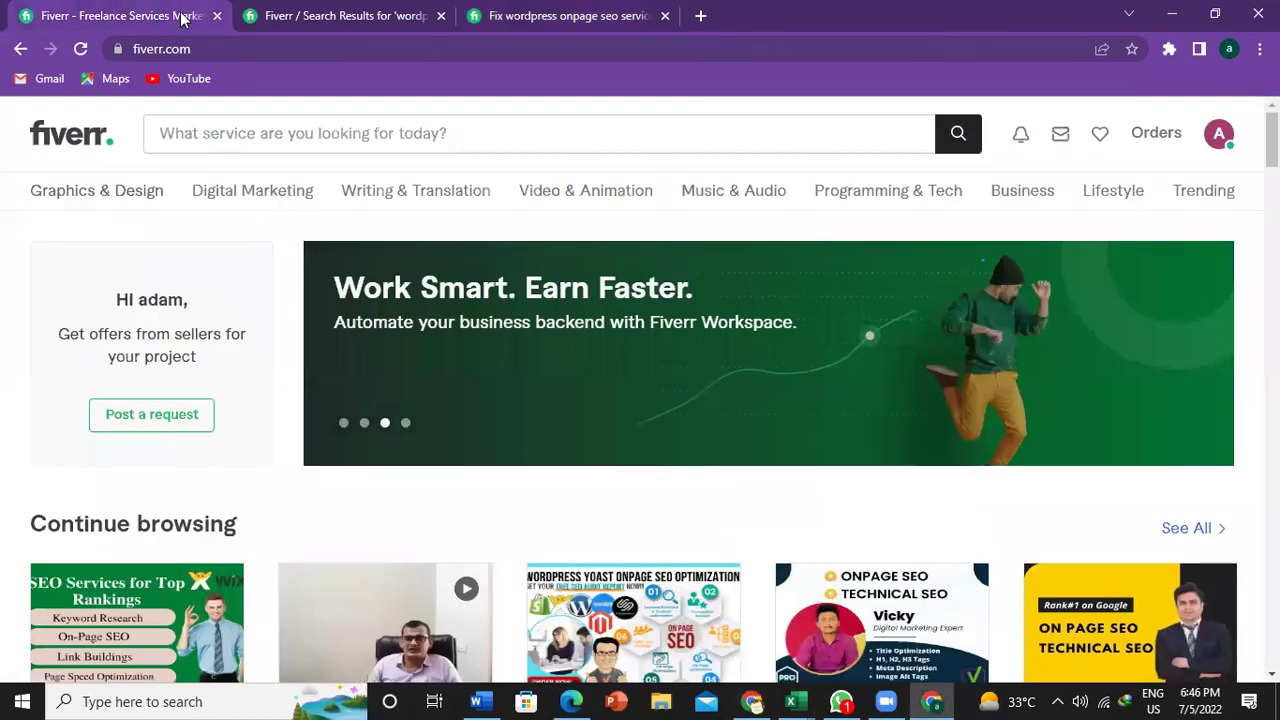
pyautogui.click(20, 49)
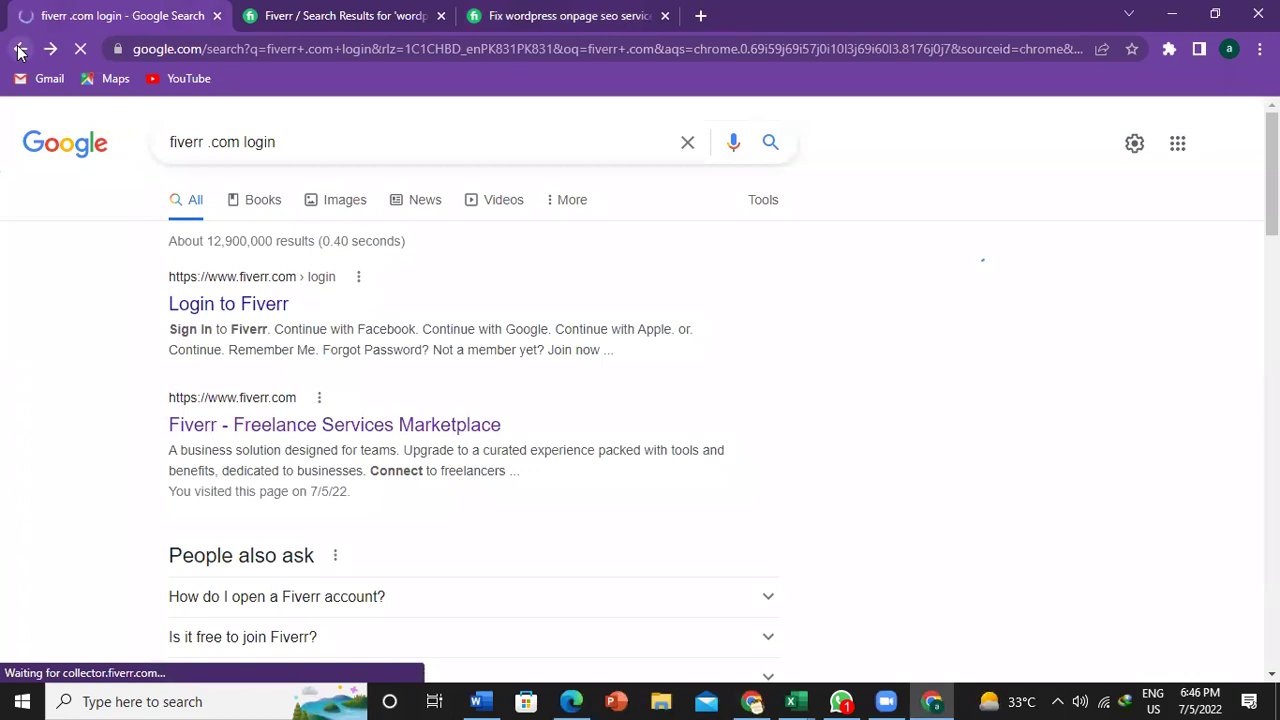
# - Replace the Google query with the suggested search "ubersuggest" and open the Ubersuggest's Free Keyword Tool result
pyautogui.click(314, 144)
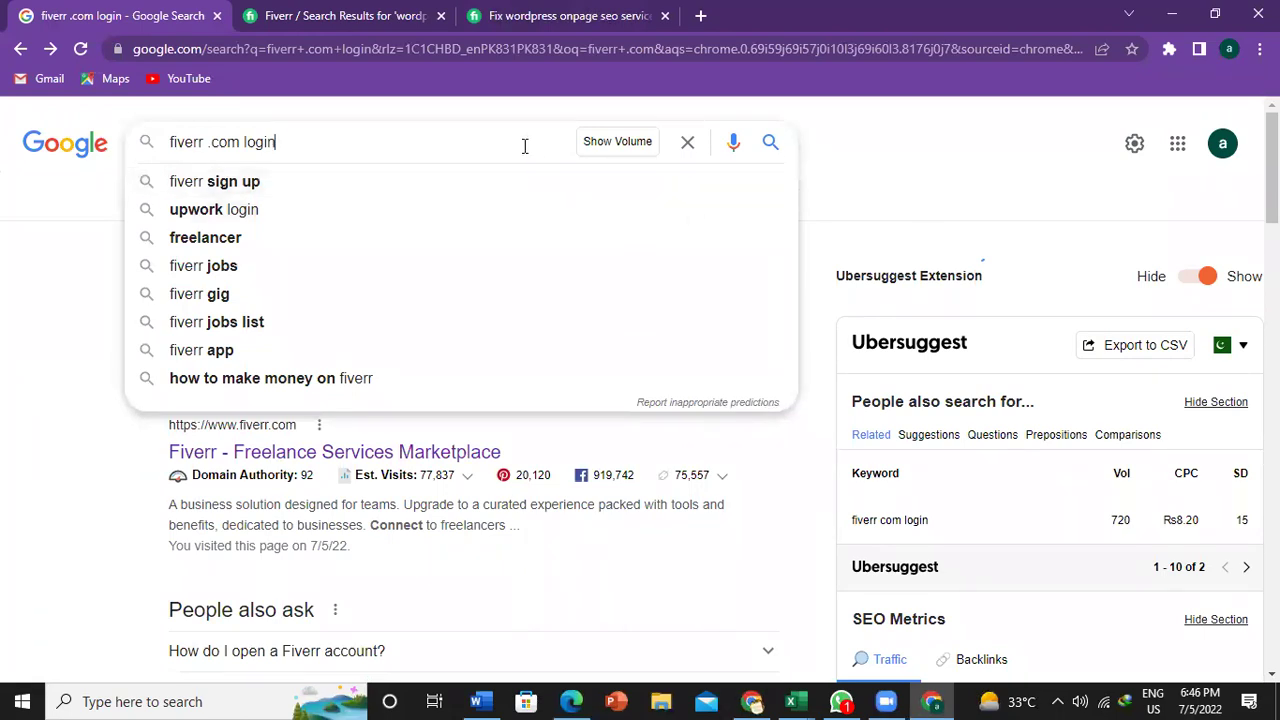
pyautogui.press('BackSpace')
pyautogui.press('BackSpace')
pyautogui.press('BackSpace')
pyautogui.press('BackSpace')
pyautogui.press('BackSpace')
pyautogui.press('BackSpace')
pyautogui.press('BackSpace')
pyautogui.press('BackSpace')
pyautogui.press('BackSpace')
pyautogui.press('BackSpace')
pyautogui.press('BackSpace')
pyautogui.press('BackSpace')
pyautogui.press('BackSpace')
pyautogui.press('BackSpace')
pyautogui.press('BackSpace')
pyautogui.press('BackSpace')
pyautogui.press('BackSpace')
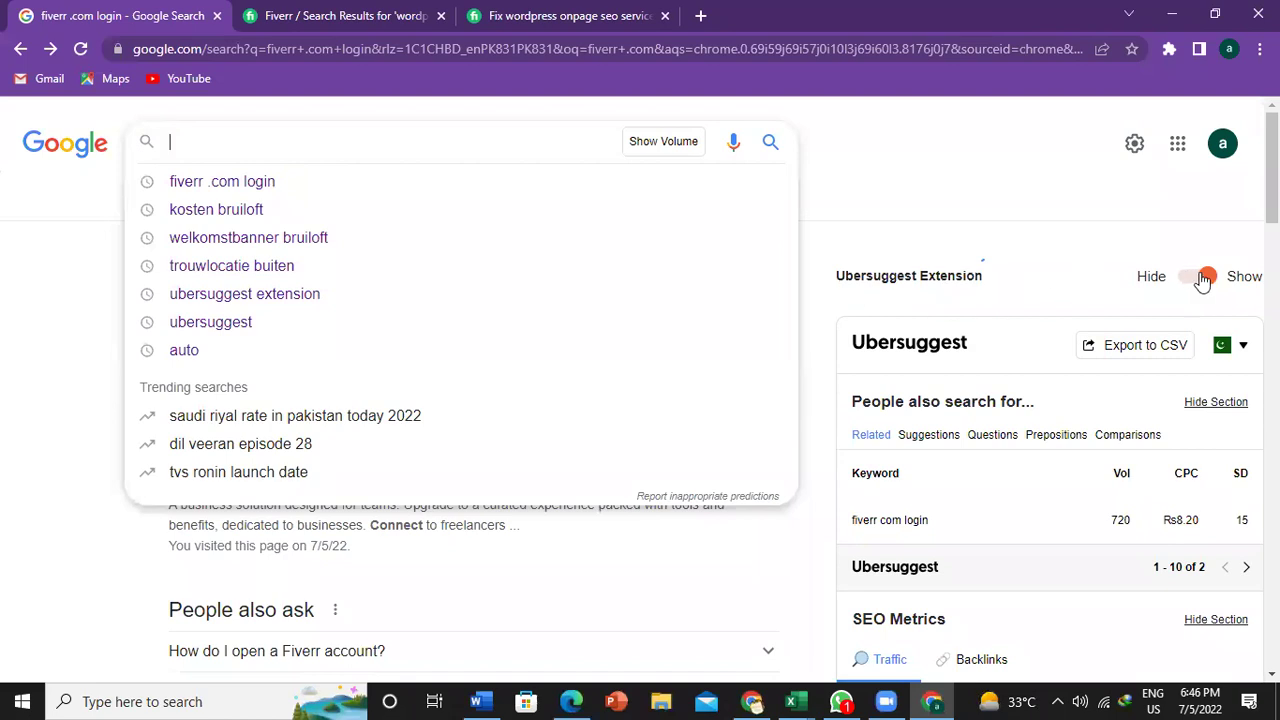
pyautogui.moveTo(1239, 478)
pyautogui.write('ubber')
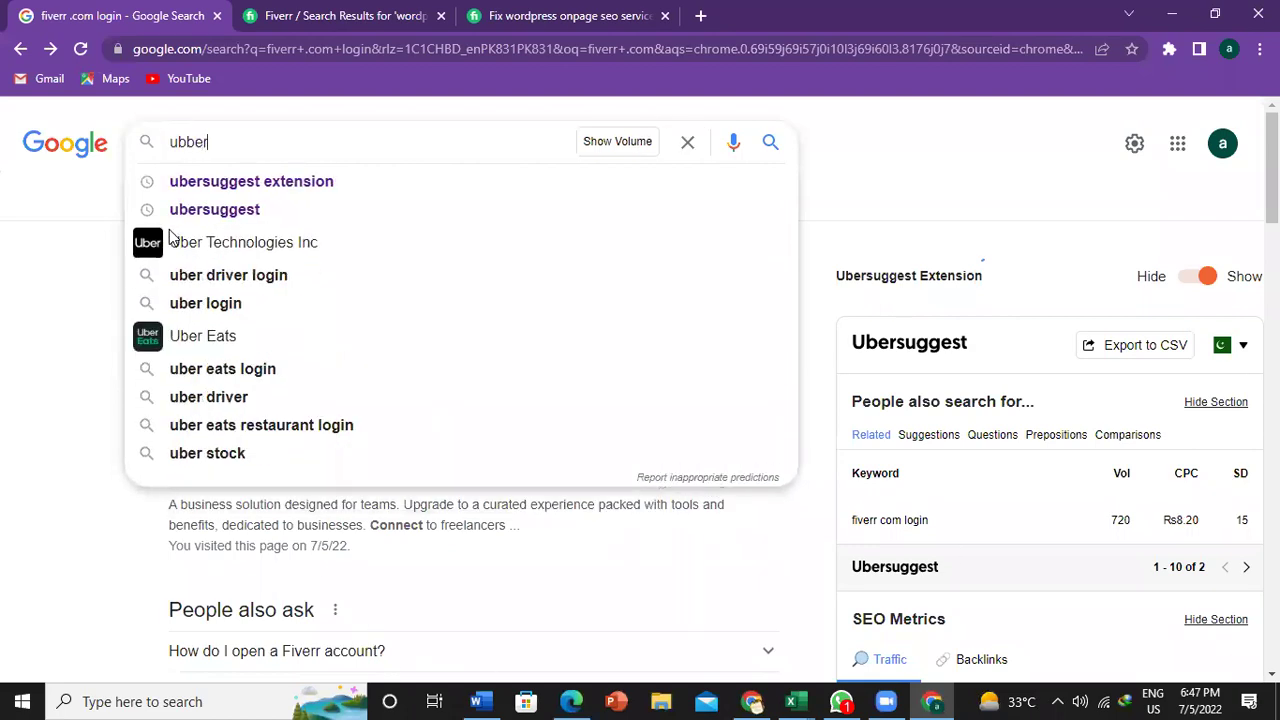
pyautogui.click(214, 211)
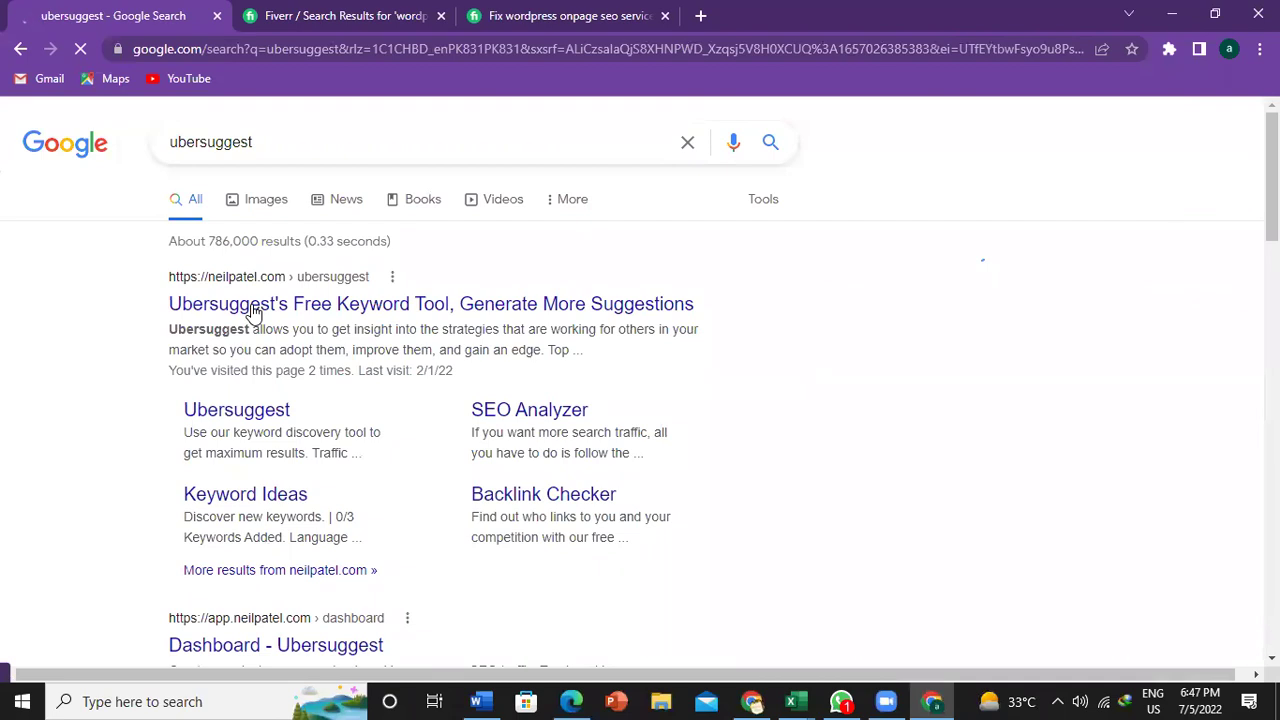
pyautogui.click(253, 313)
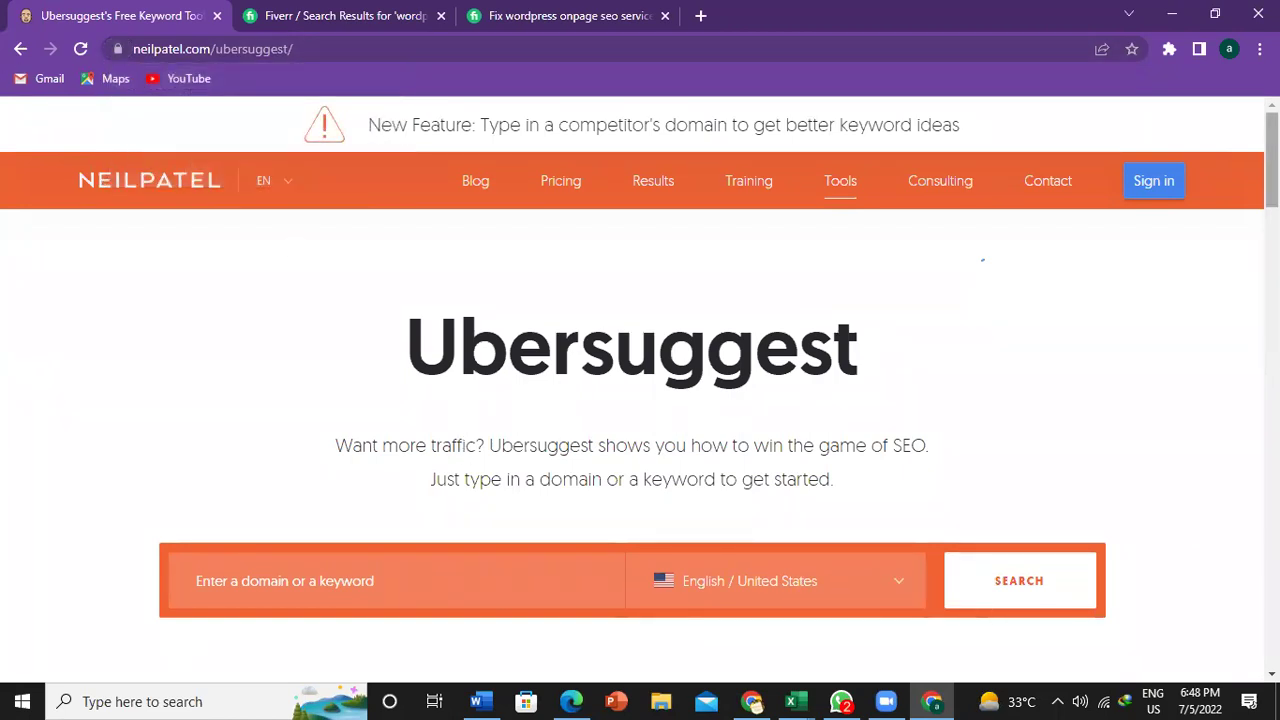
# - Search Ubersuggest for the keyword "handbags" with English / United States, and dismiss the free account offer
pyautogui.scroll(-2, 640, 400)
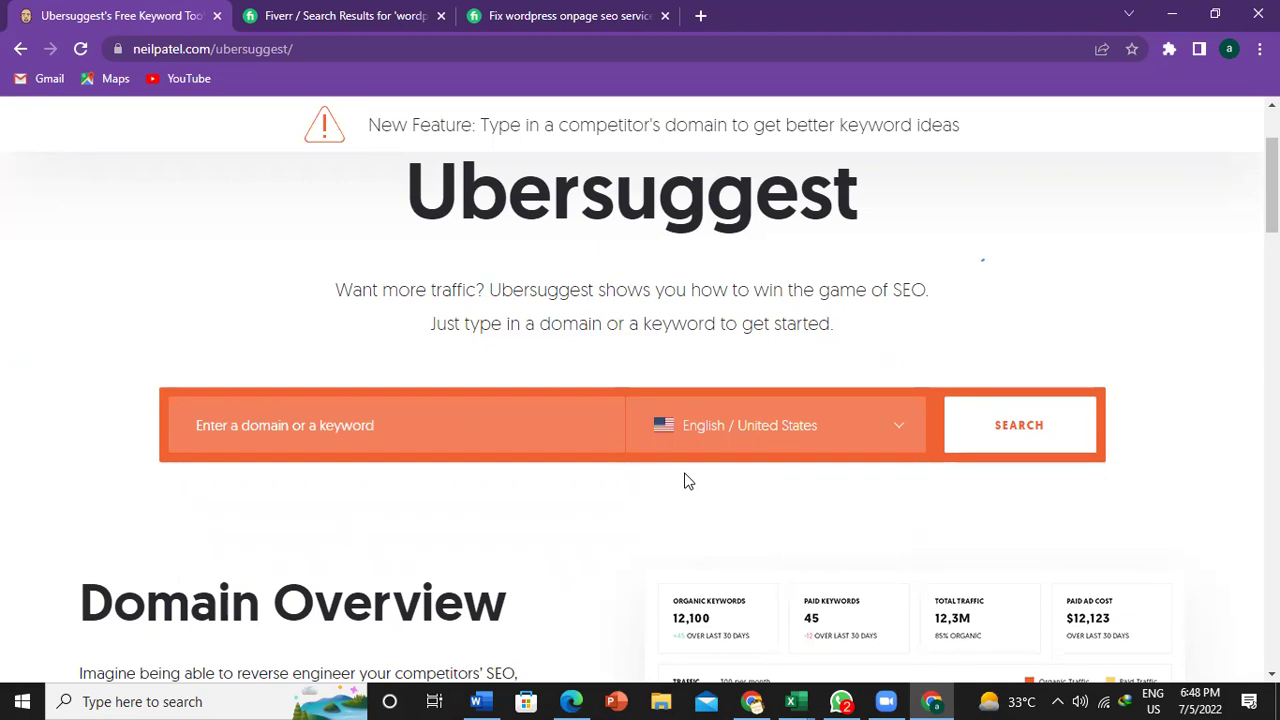
pyautogui.click(902, 432)
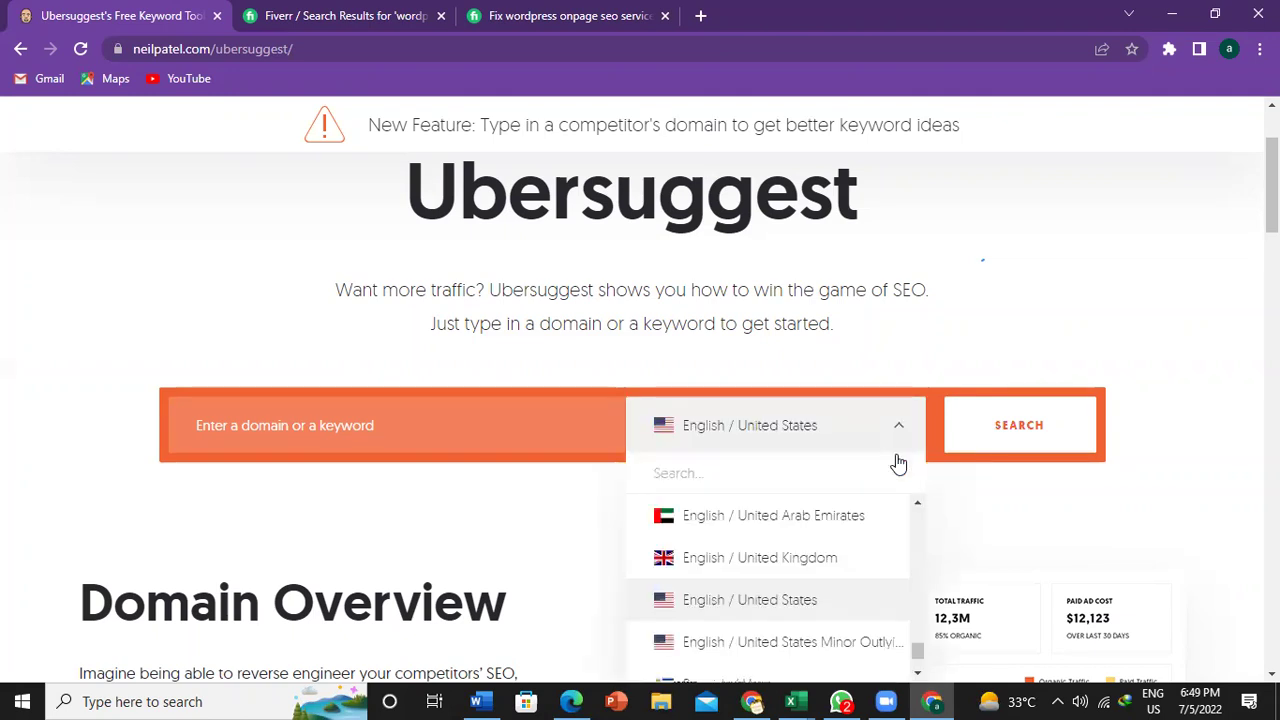
pyautogui.click(985, 538)
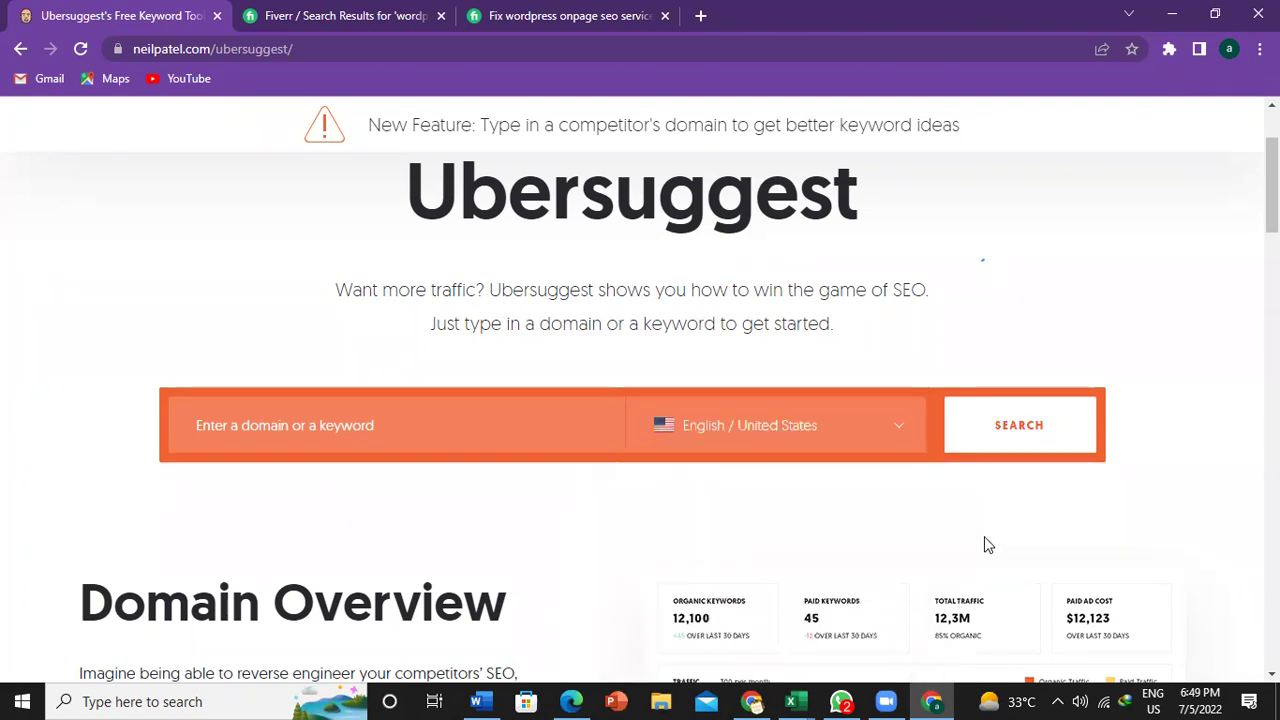
pyautogui.click(378, 425)
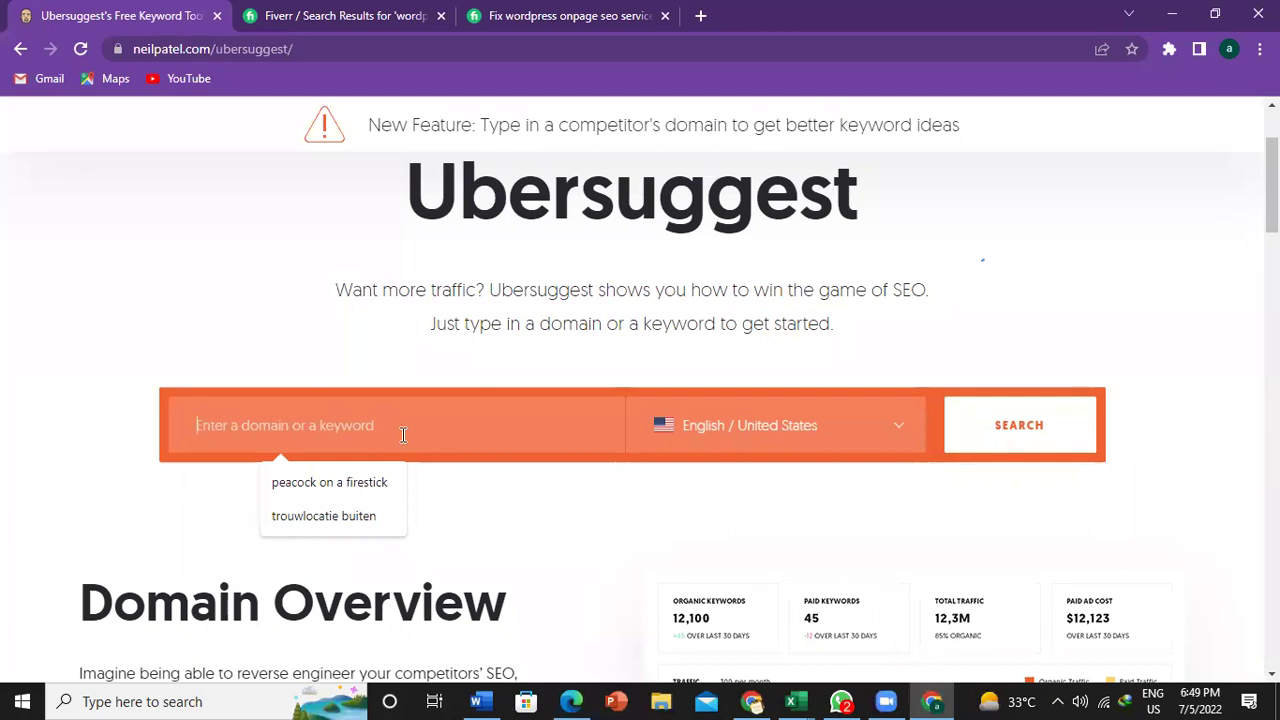
pyautogui.write('handbags')
pyautogui.press('Return')
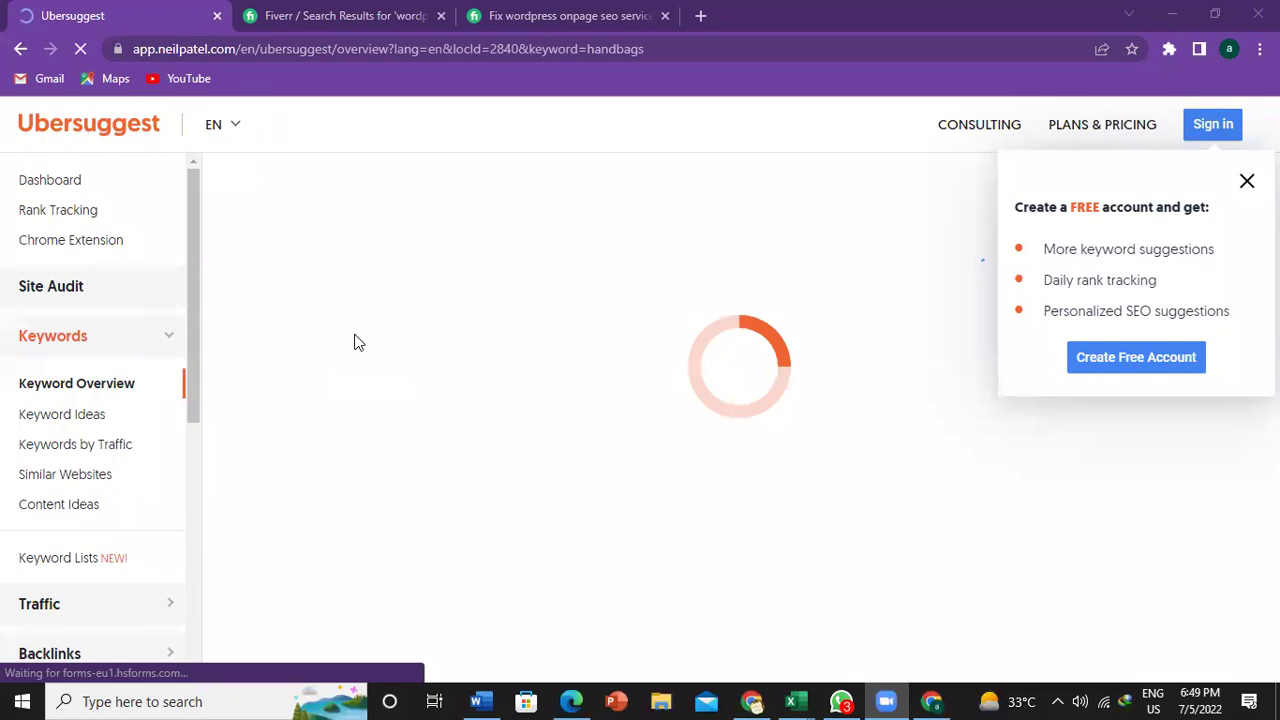
pyautogui.click(1247, 184)
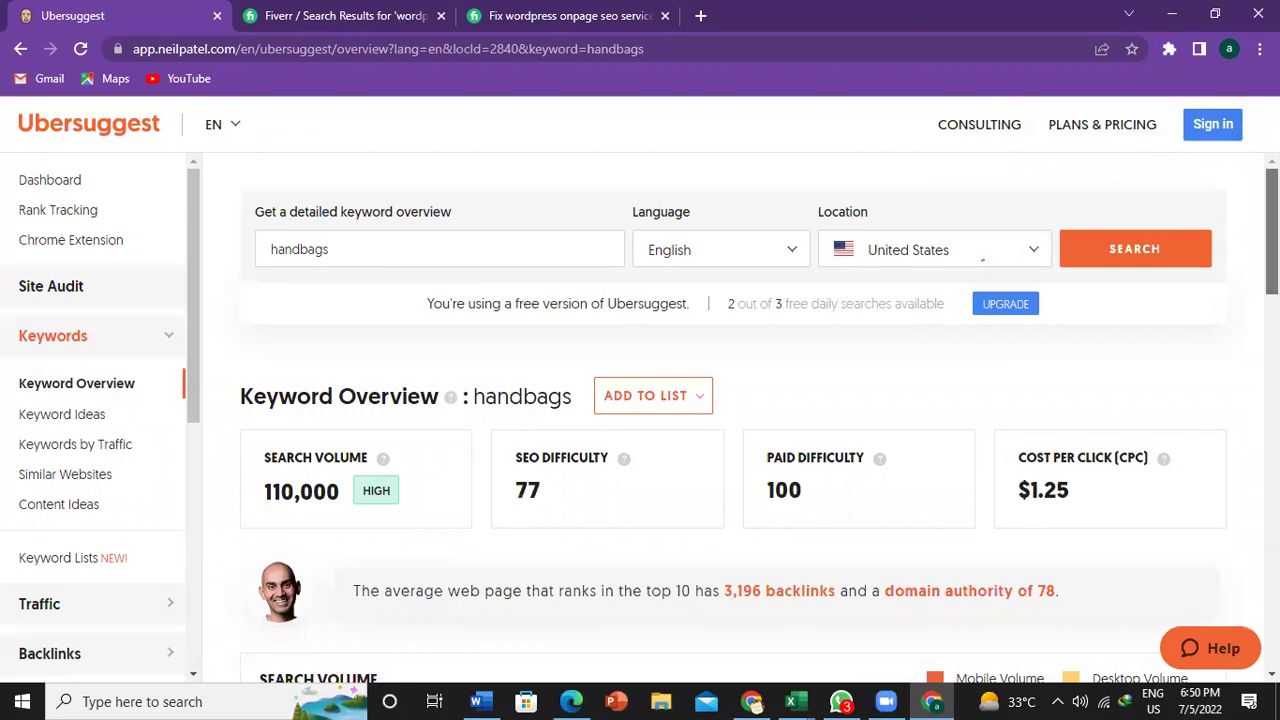
# - Examine the handbags overview's search volume, SEO difficulty, paid difficulty and cost per click, plus the keyword ideas table
pyautogui.scroll(-2, 982, 257)
pyautogui.scroll(2, 982, 260)
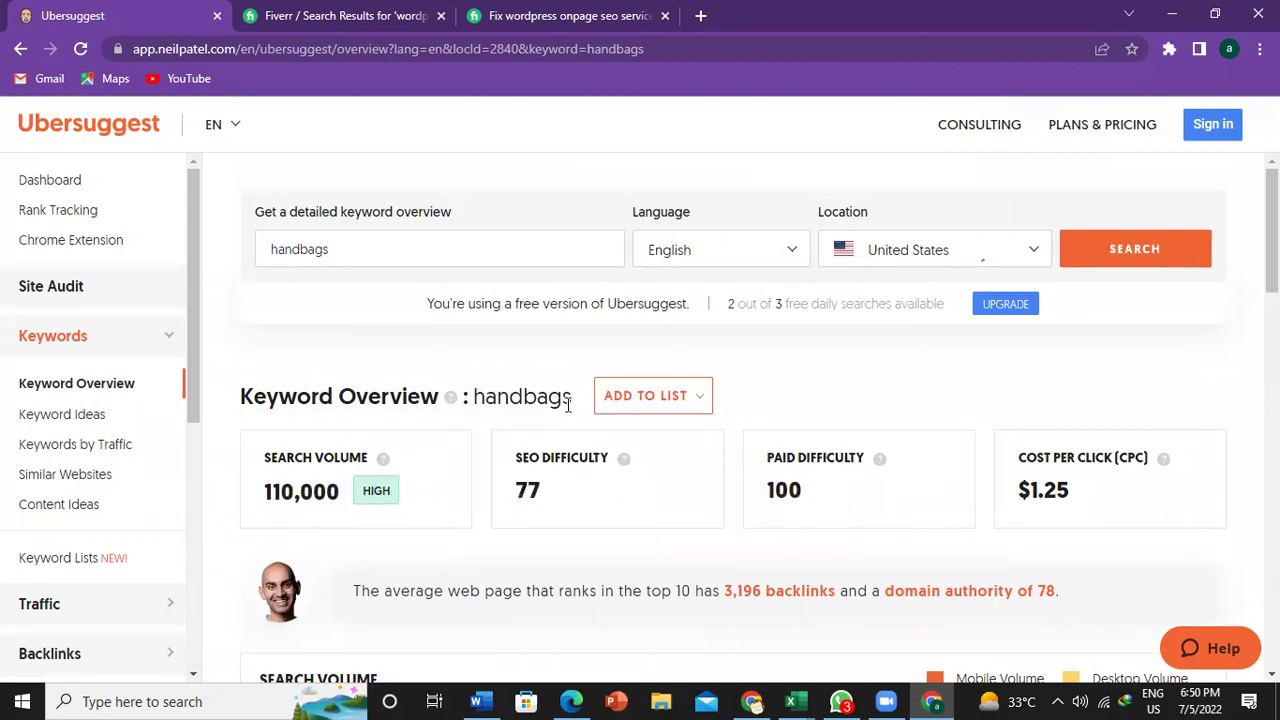
pyautogui.moveTo(575, 405); pyautogui.dragTo(466, 397)
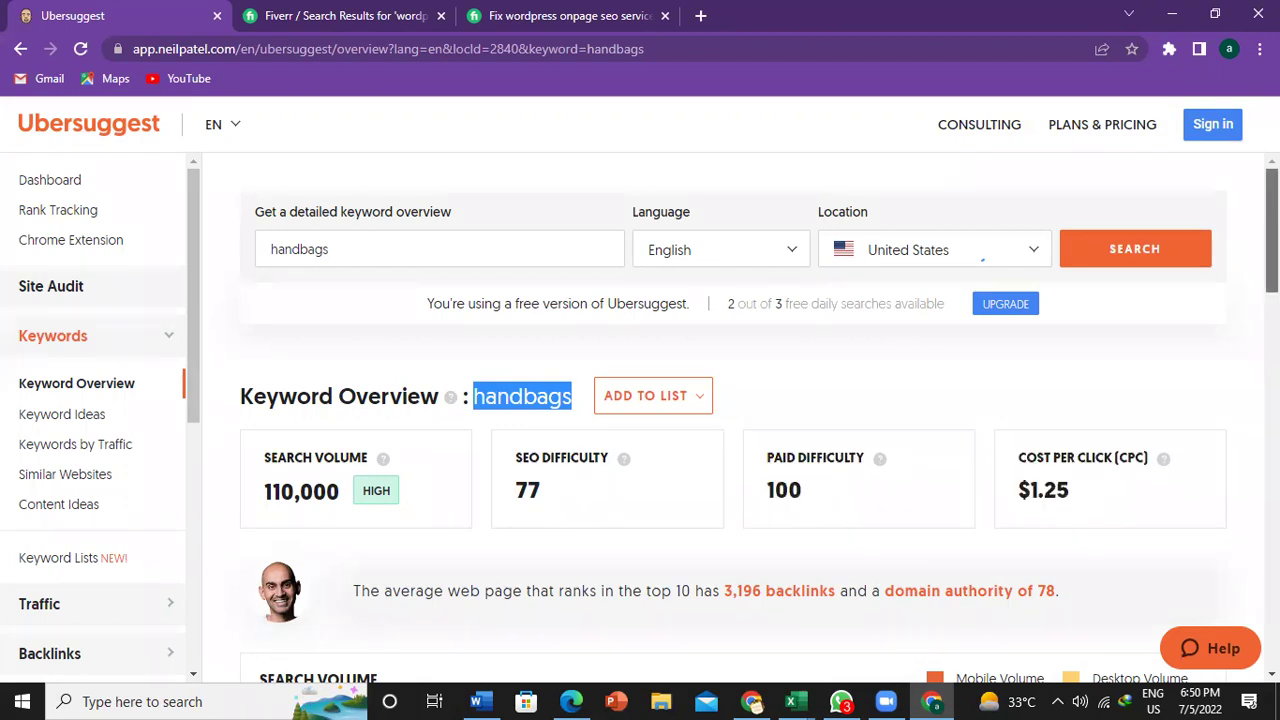
pyautogui.scroll(-2, 983, 259)
pyautogui.scroll(-1, 760, 417)
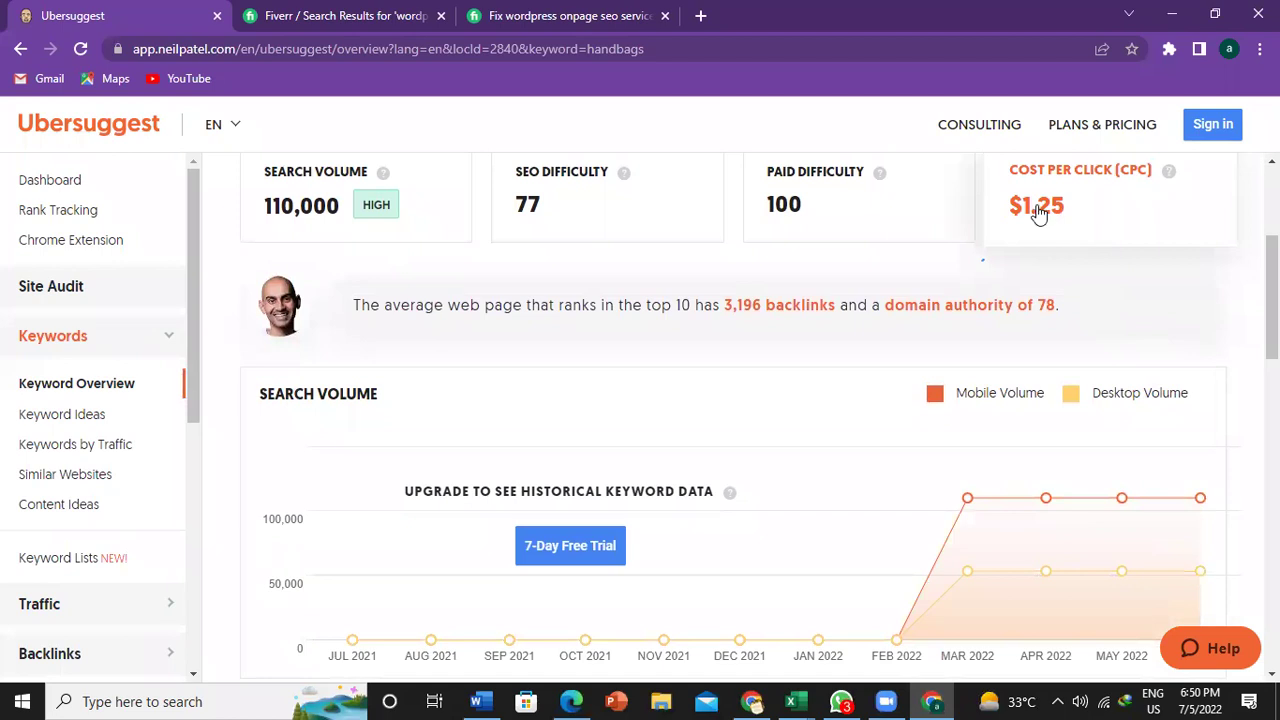
pyautogui.scroll(-8, 982, 260)
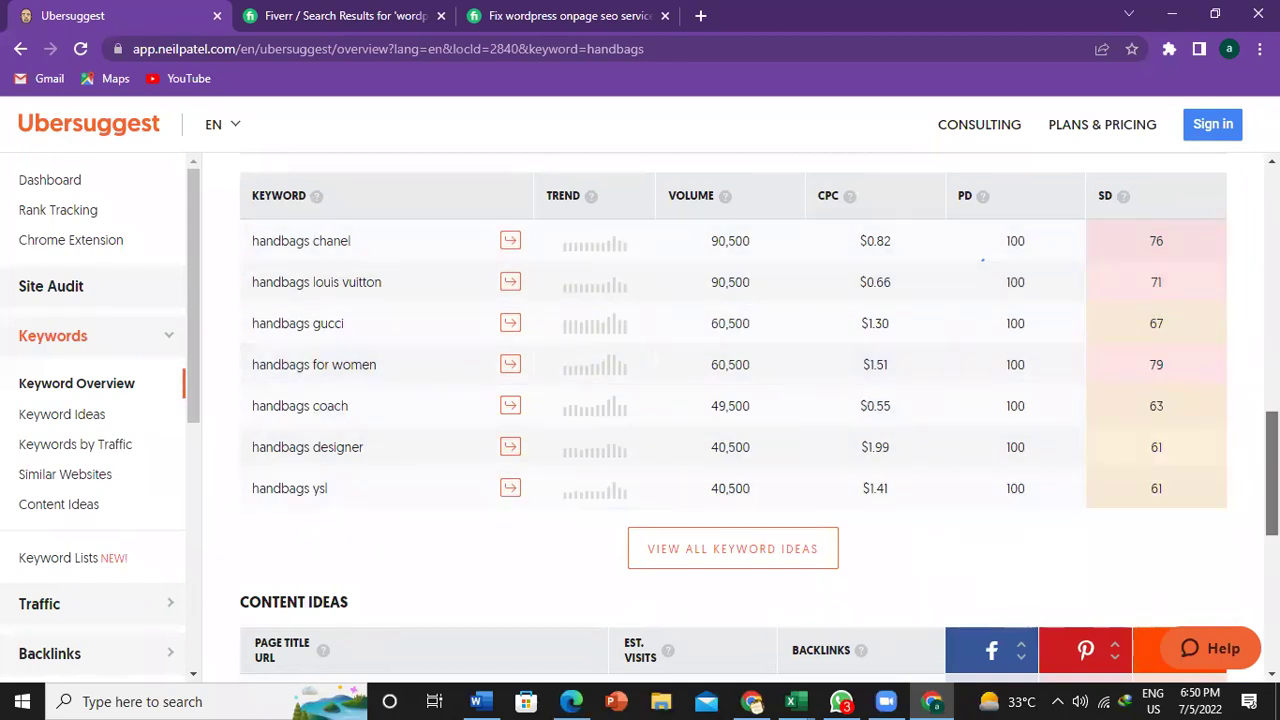
pyautogui.scroll(4, 982, 260)
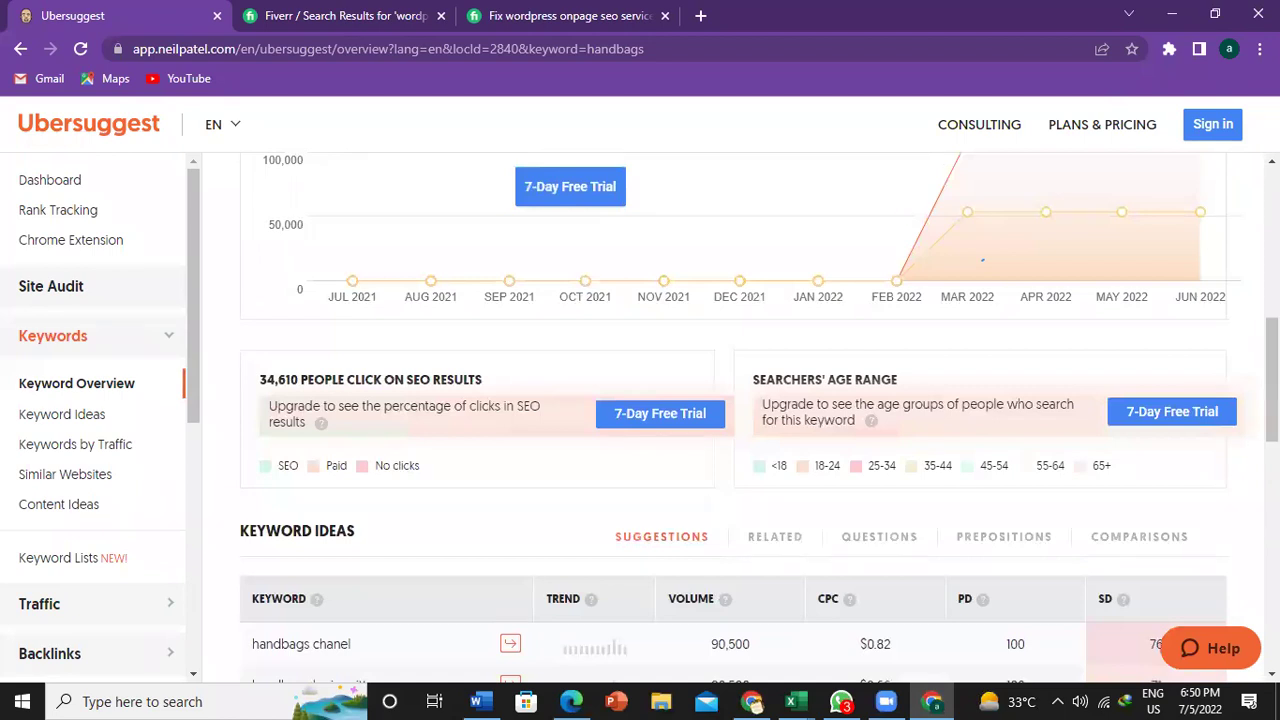
pyautogui.scroll(-4, 982, 260)
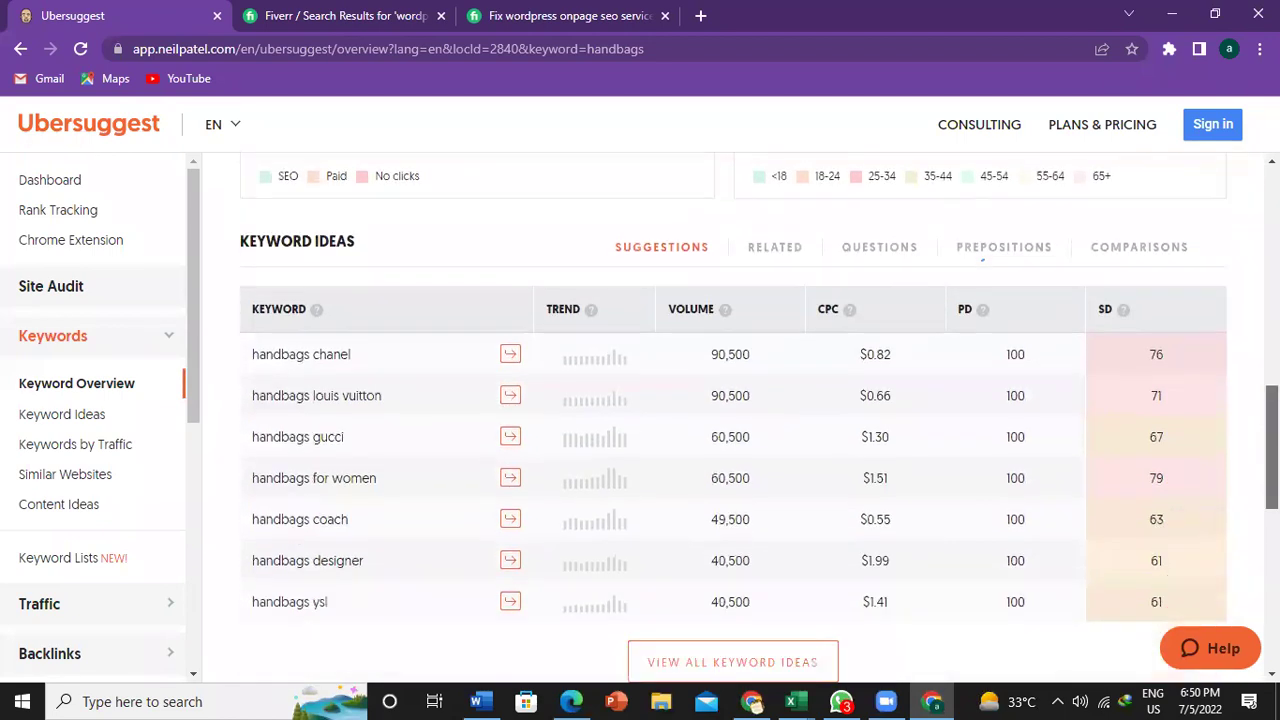
pyautogui.scroll(10, 1243, 283)
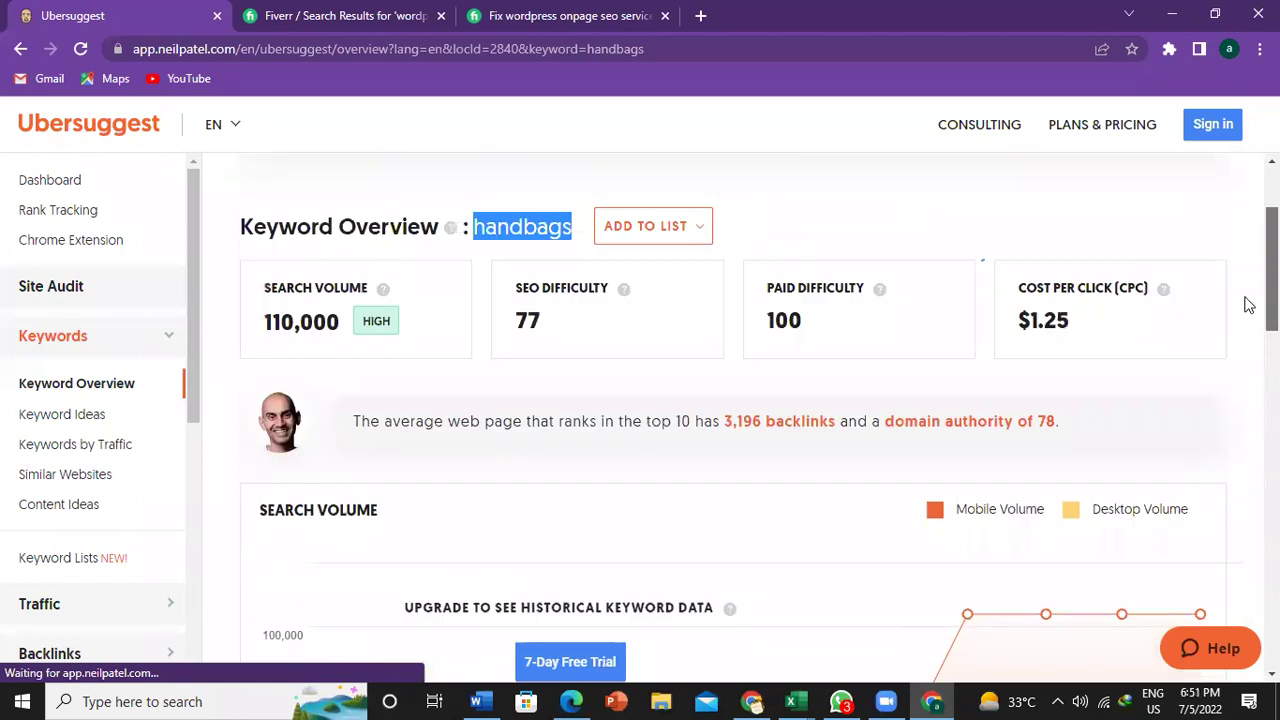
pyautogui.scroll(1, 1243, 283)
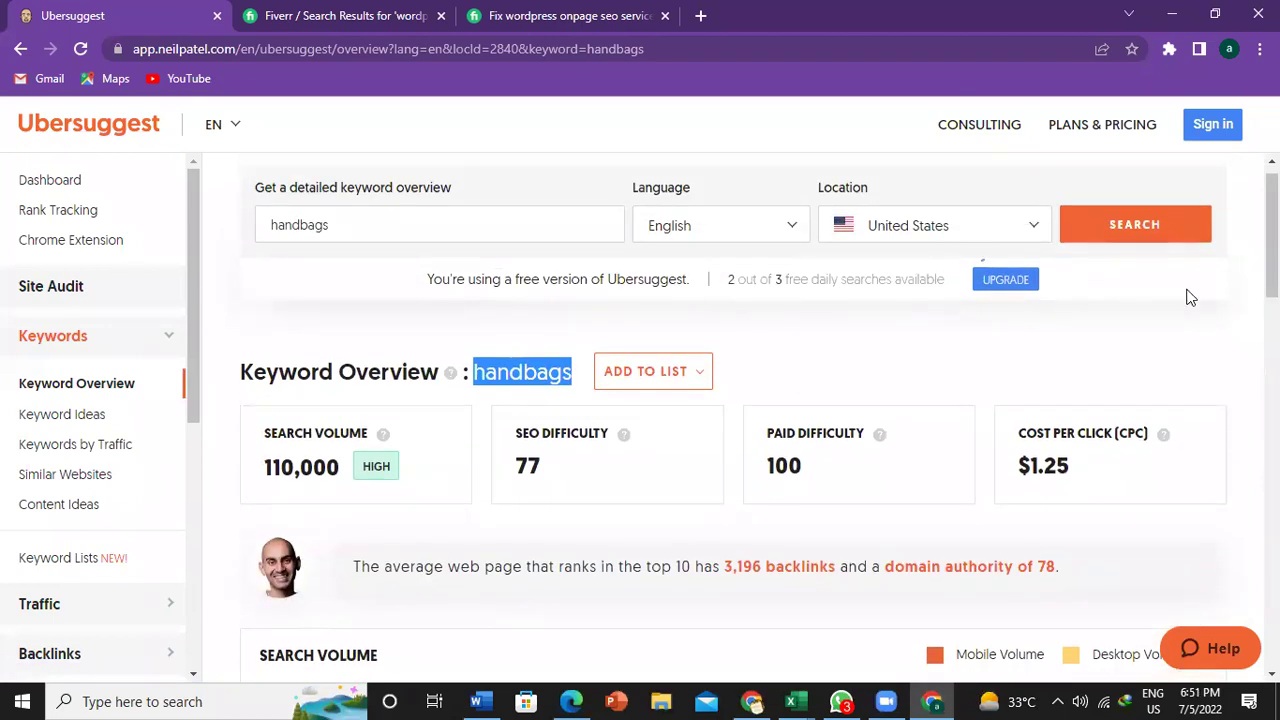
# - Switch to Excel, check the job sample report, and look through Sheet1 to Sheet5 of the client 2 workbook
pyautogui.moveTo(805, 698)
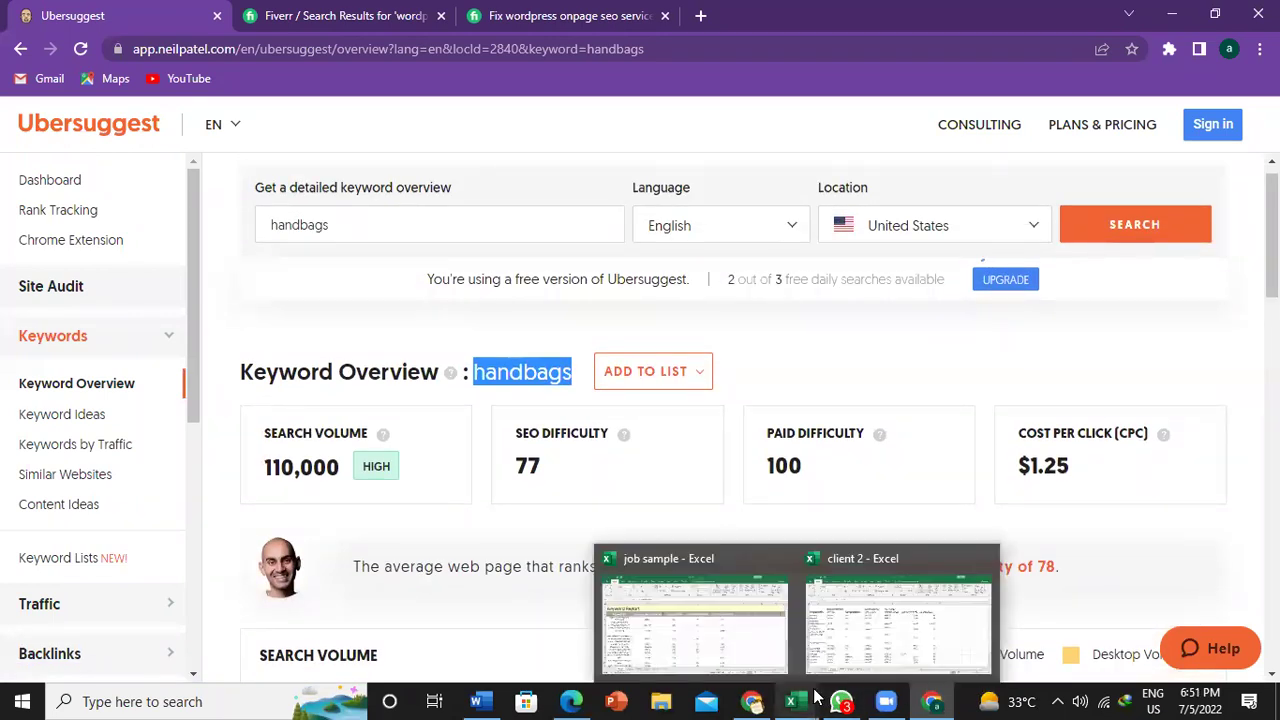
pyautogui.click(690, 617)
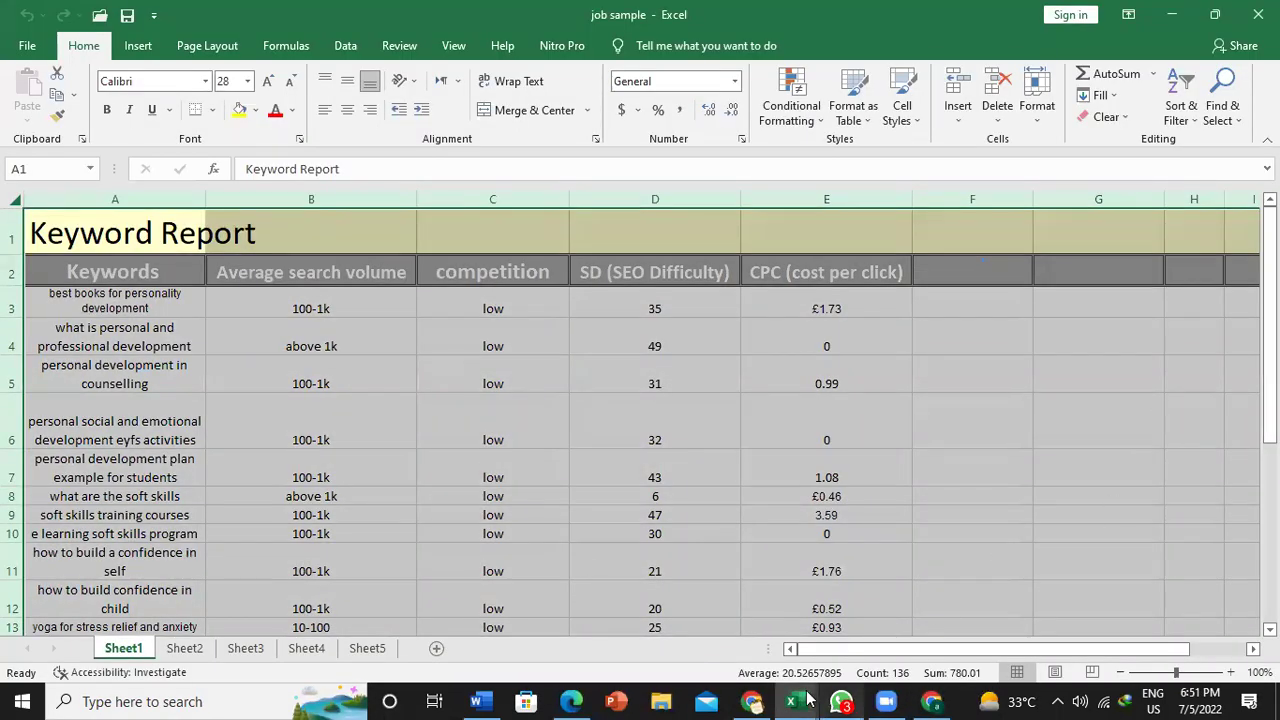
pyautogui.moveTo(806, 700)
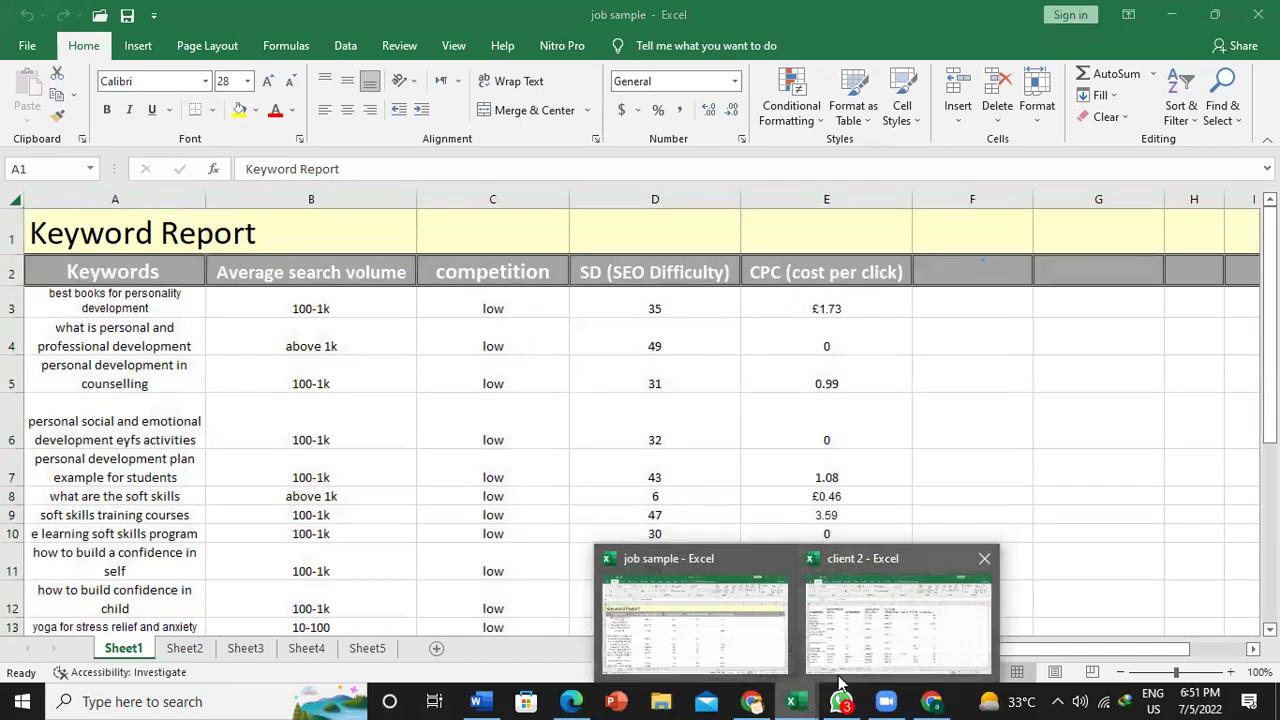
pyautogui.click(838, 665)
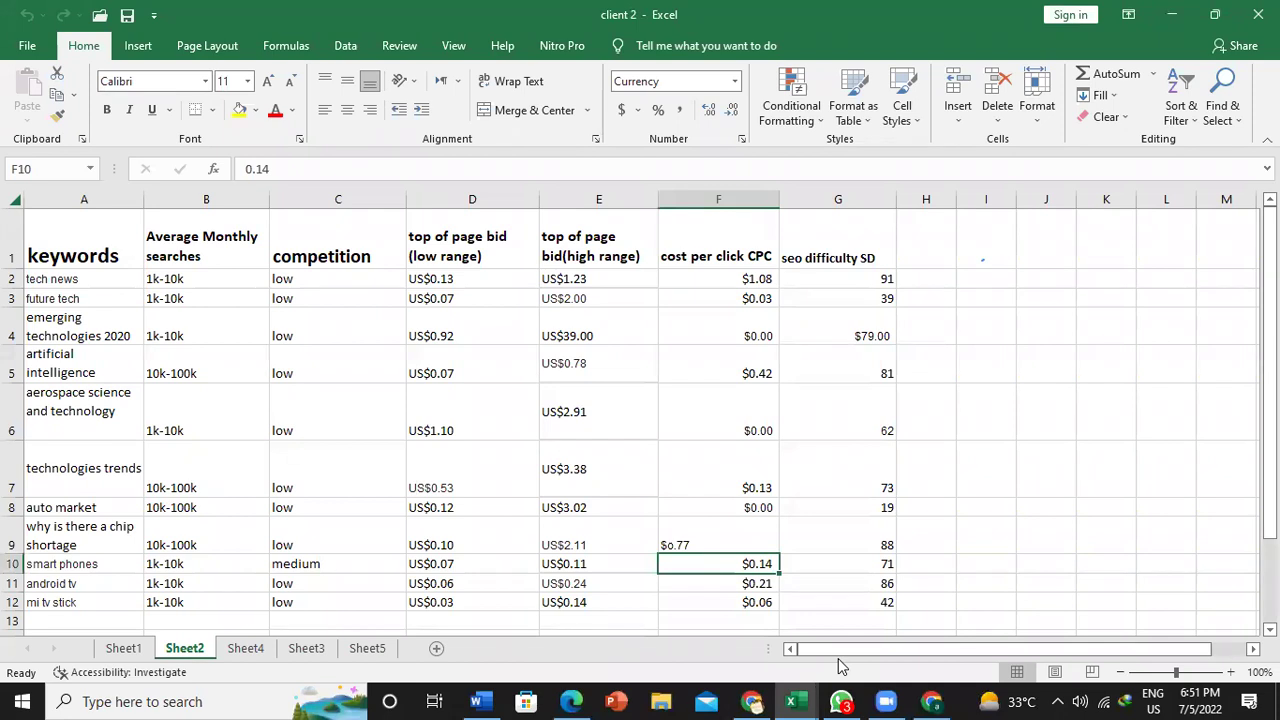
pyautogui.click(127, 648)
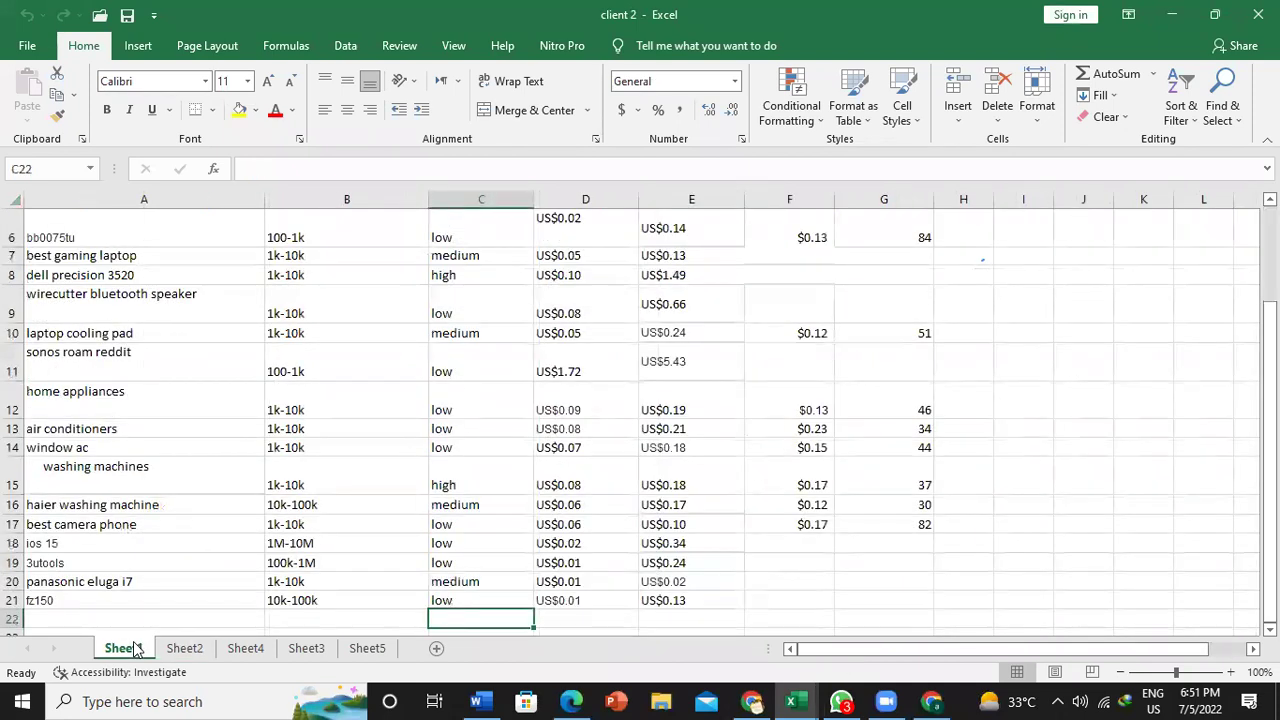
pyautogui.click(203, 650)
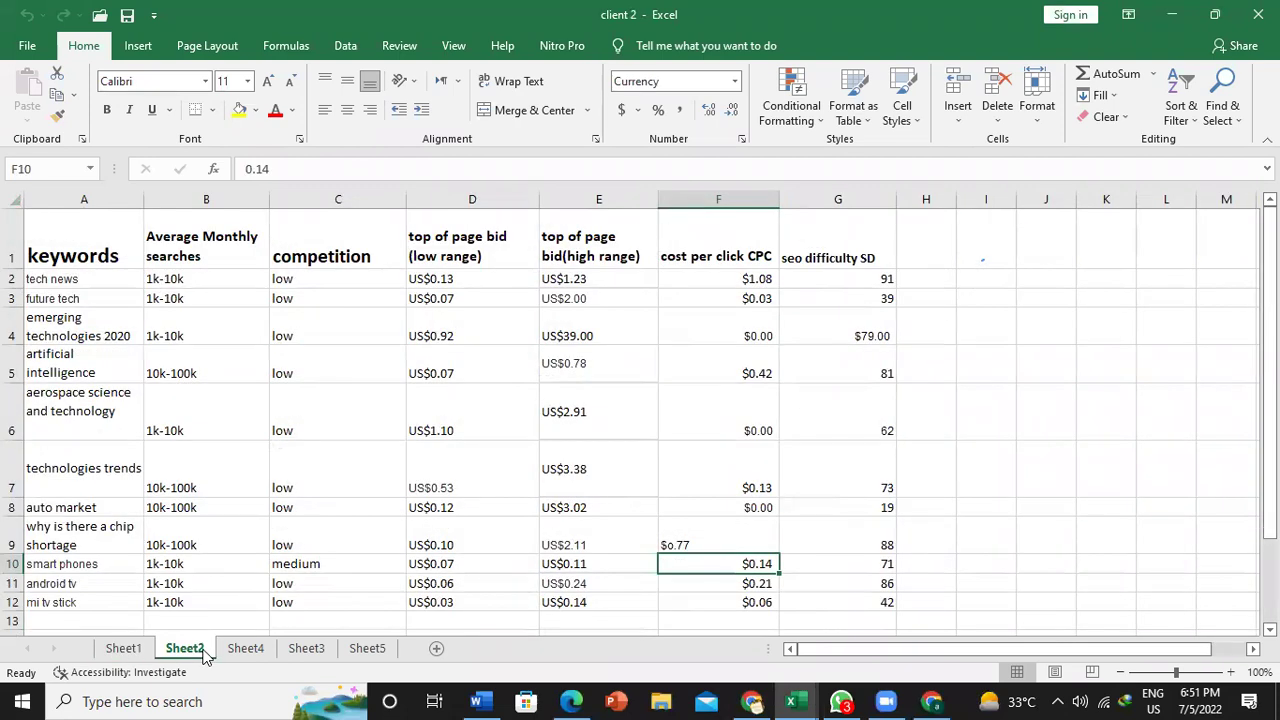
pyautogui.click(253, 645)
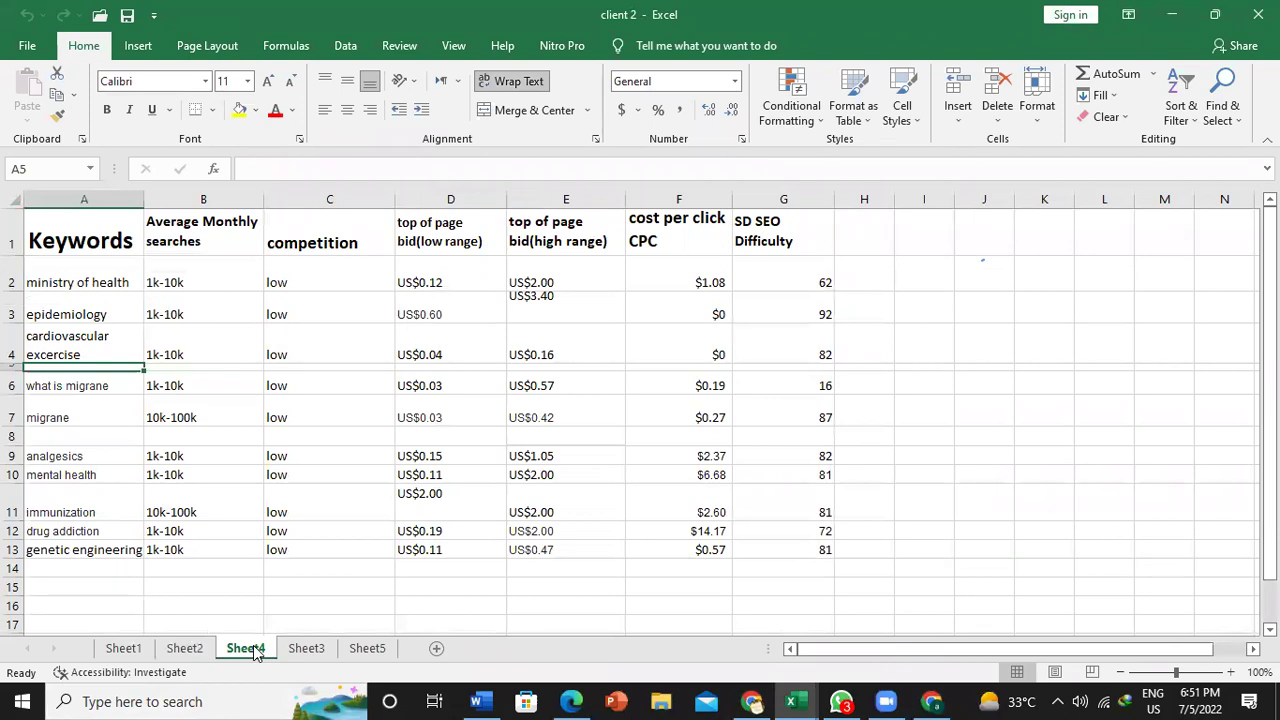
pyautogui.click(310, 648)
pyautogui.click(368, 648)
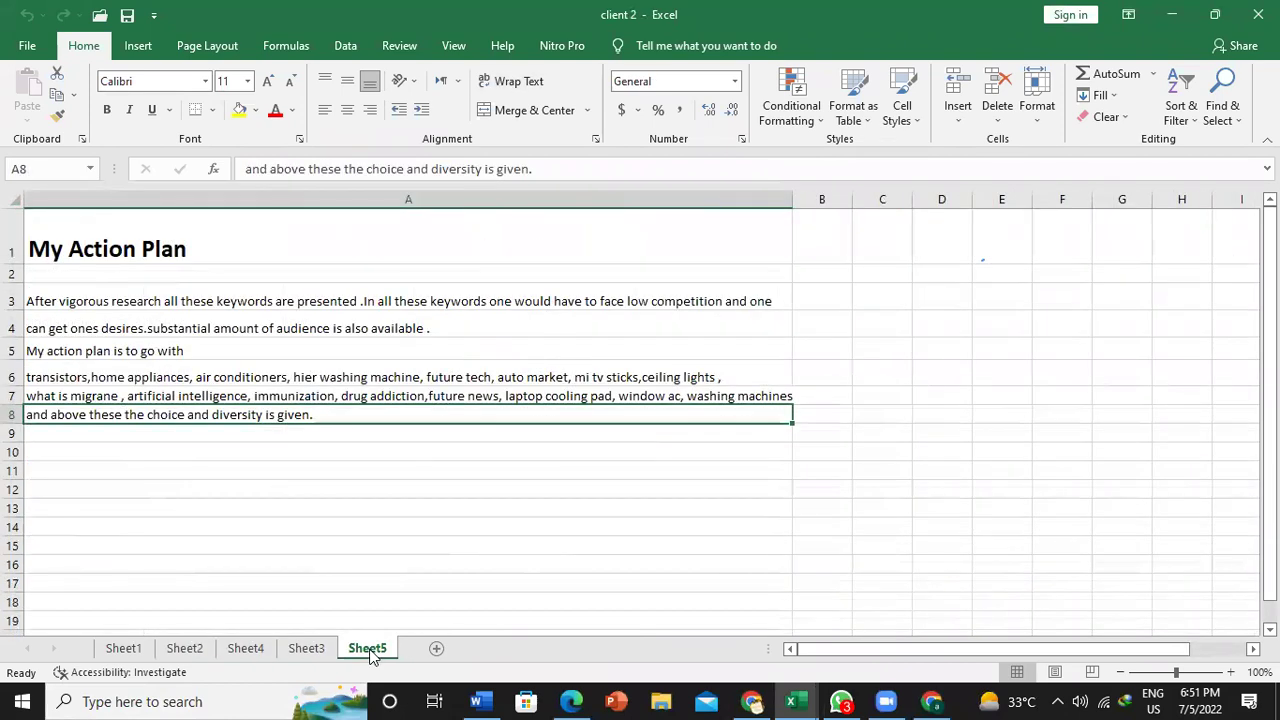
pyautogui.click(132, 651)
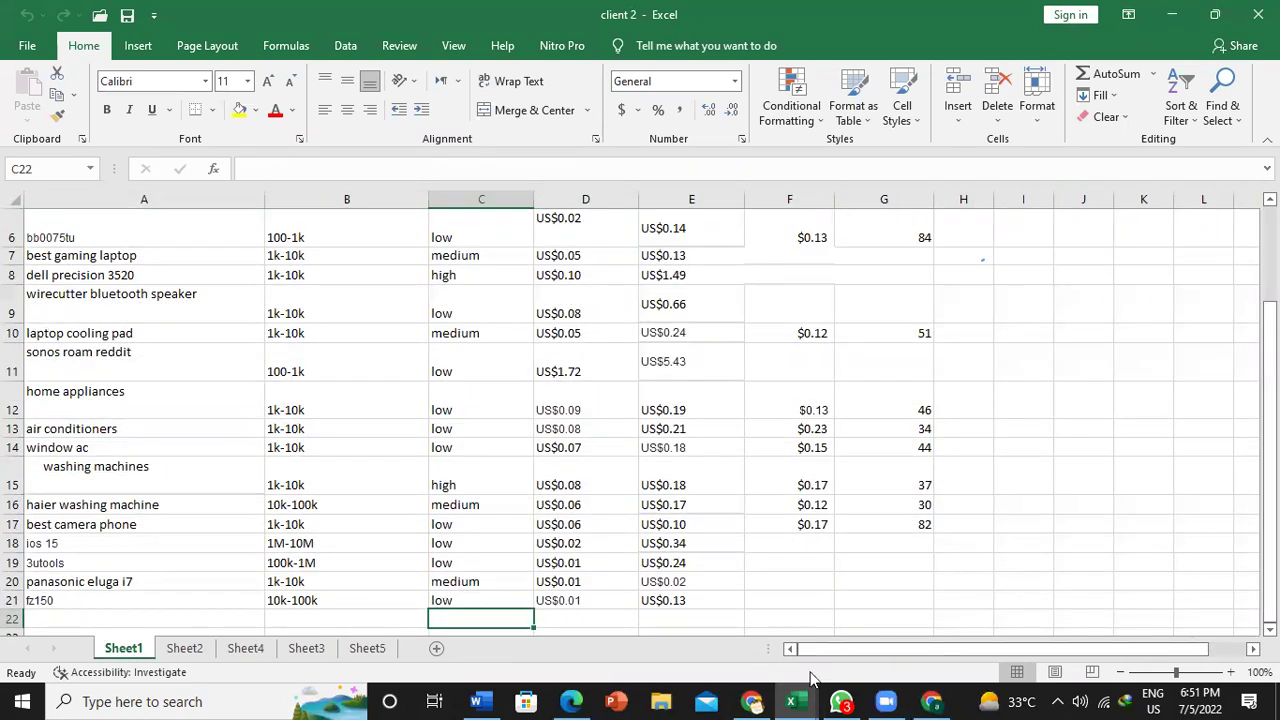
pyautogui.moveTo(800, 700)
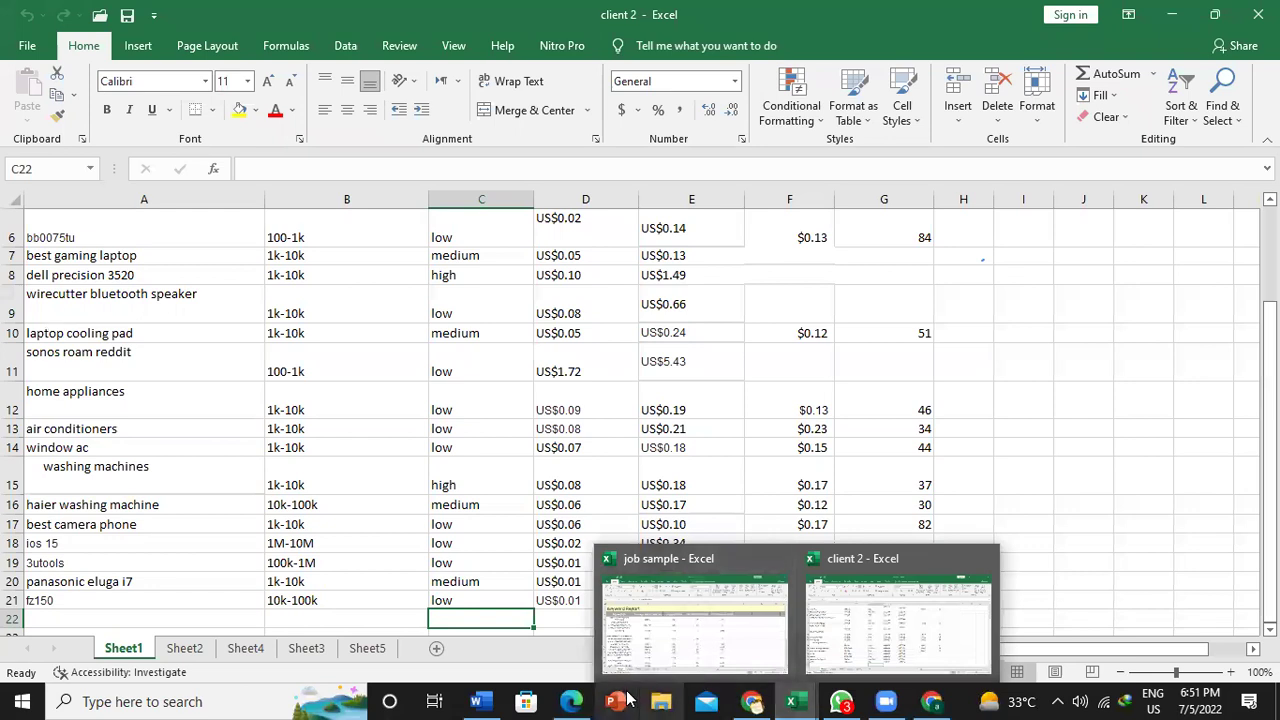
# - Return to the Ubersuggest page in Chrome, go back to the Google results, and search for the suggestion "ubersuggest extension"
pyautogui.click(753, 701)
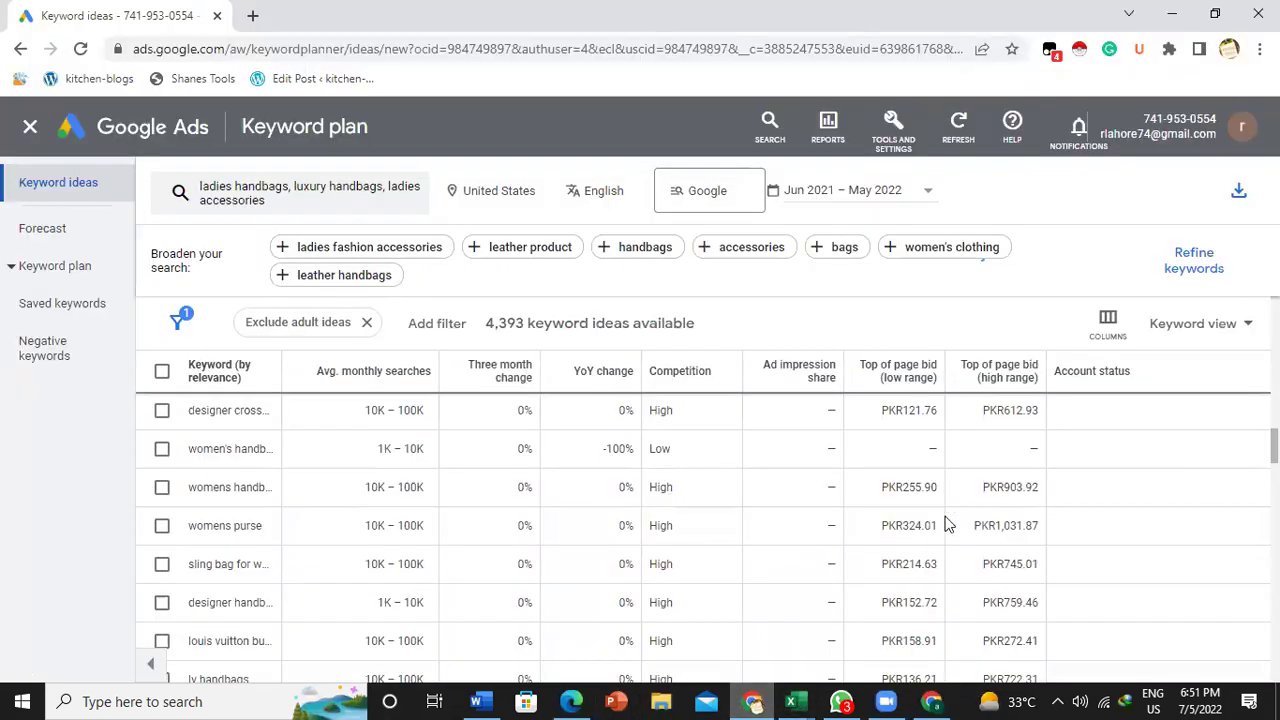
pyautogui.click(931, 701)
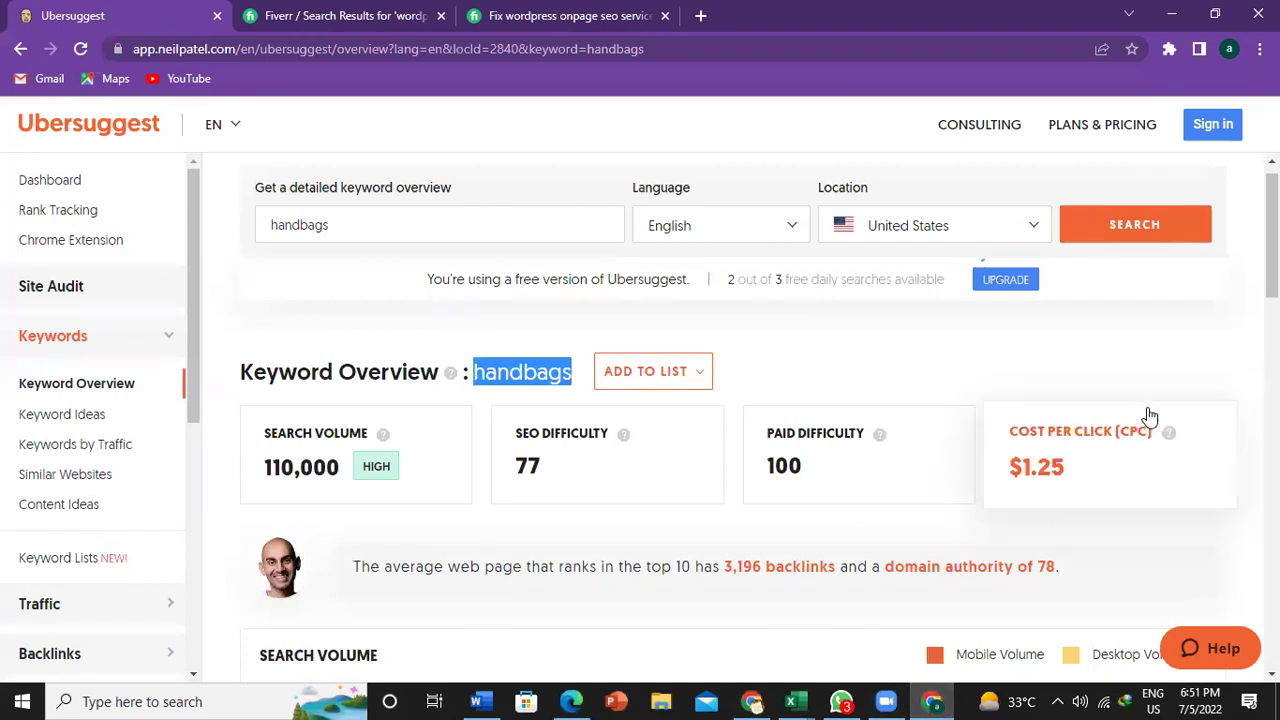
pyautogui.click(20, 52)
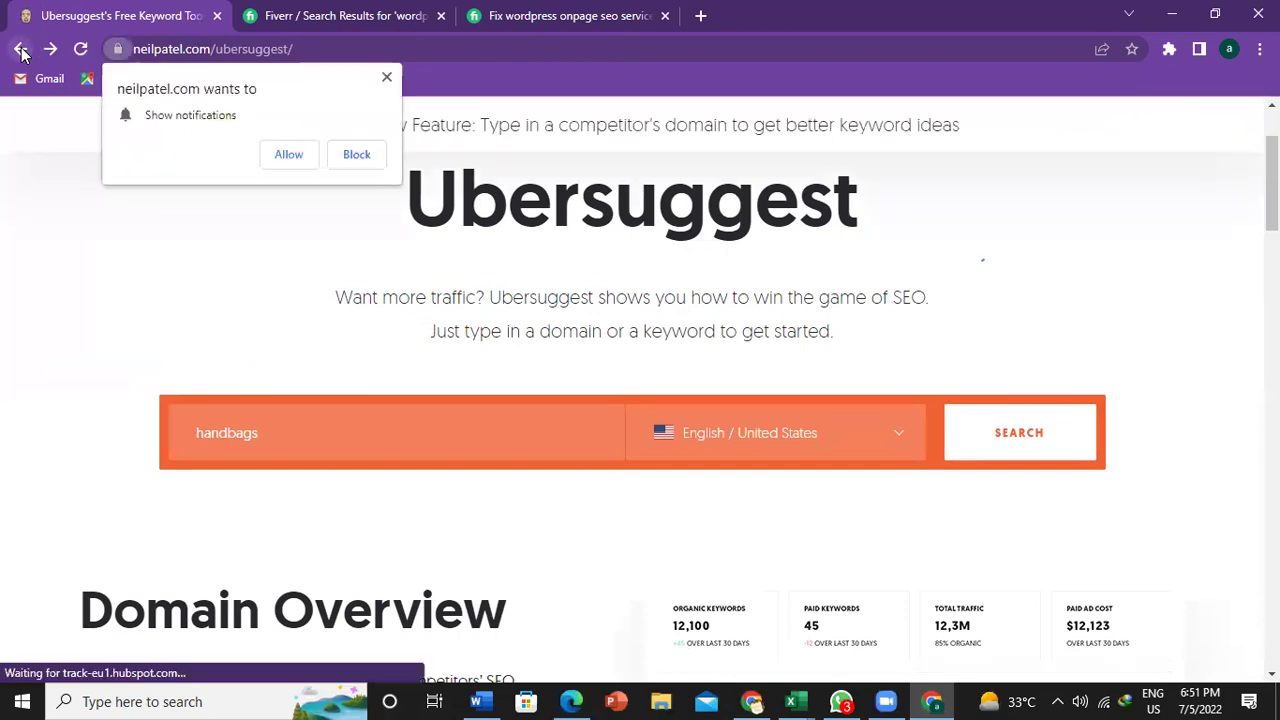
pyautogui.click(388, 78)
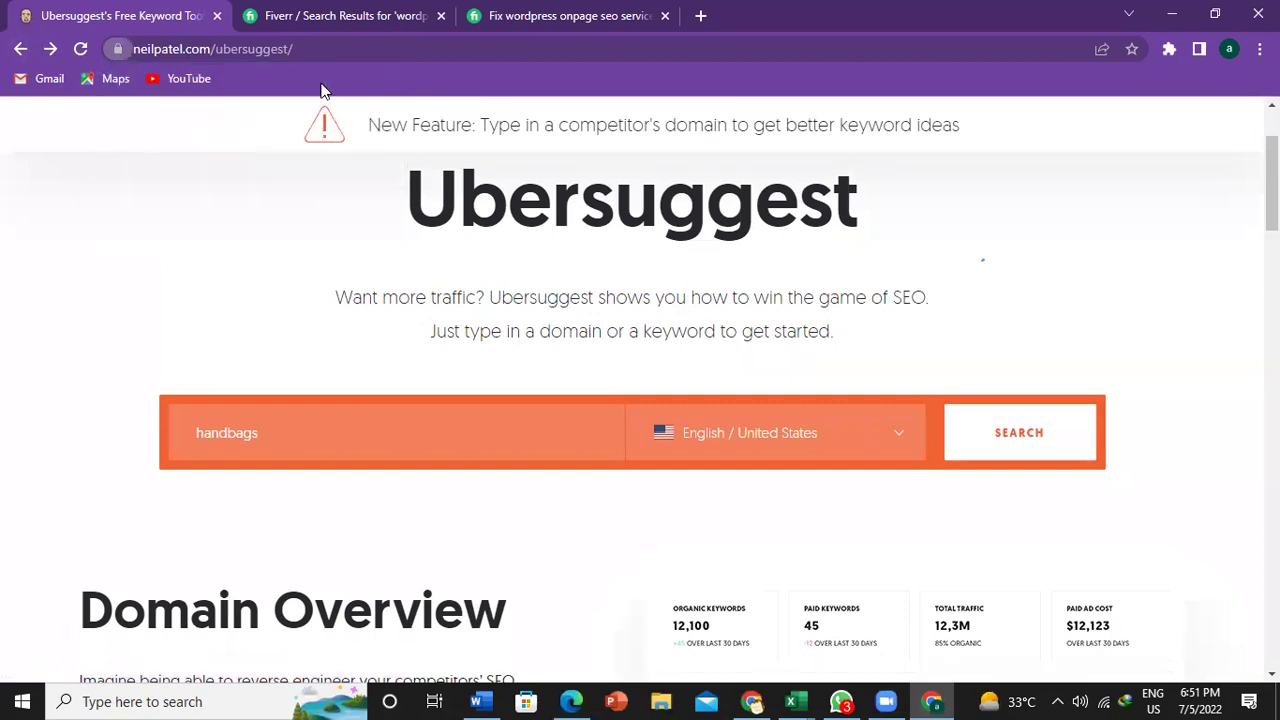
pyautogui.click(20, 49)
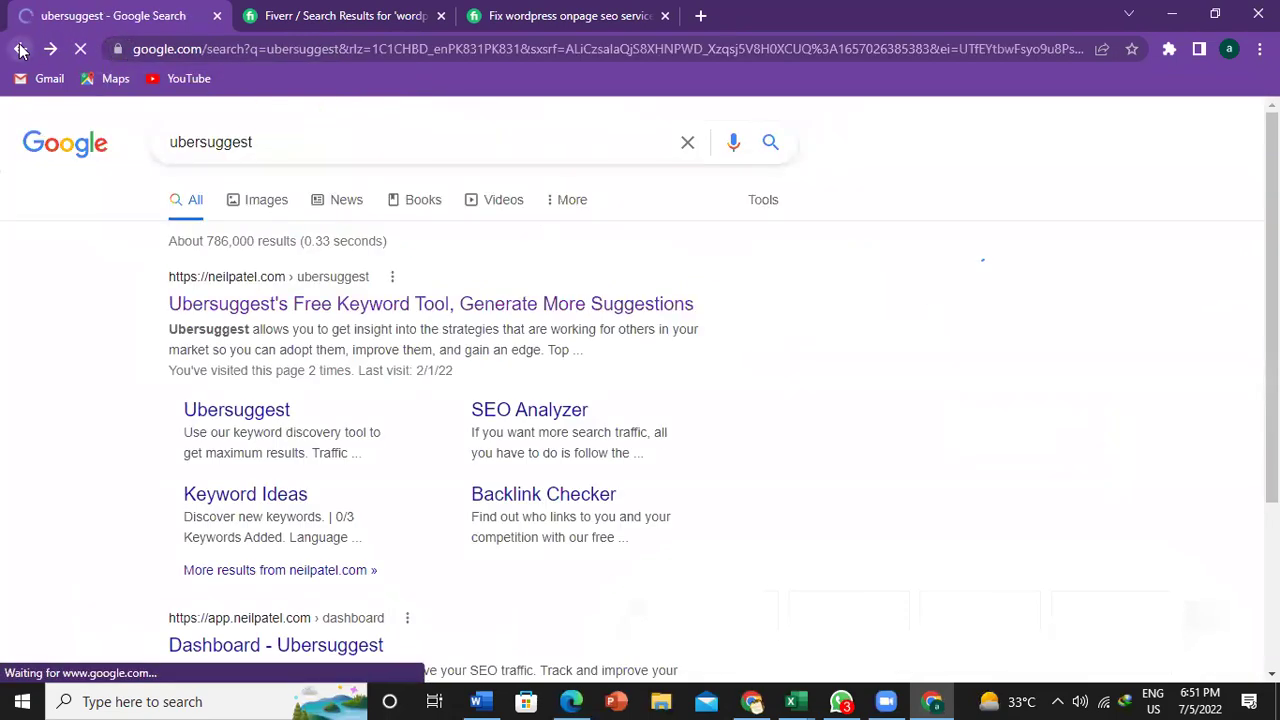
pyautogui.click(266, 151)
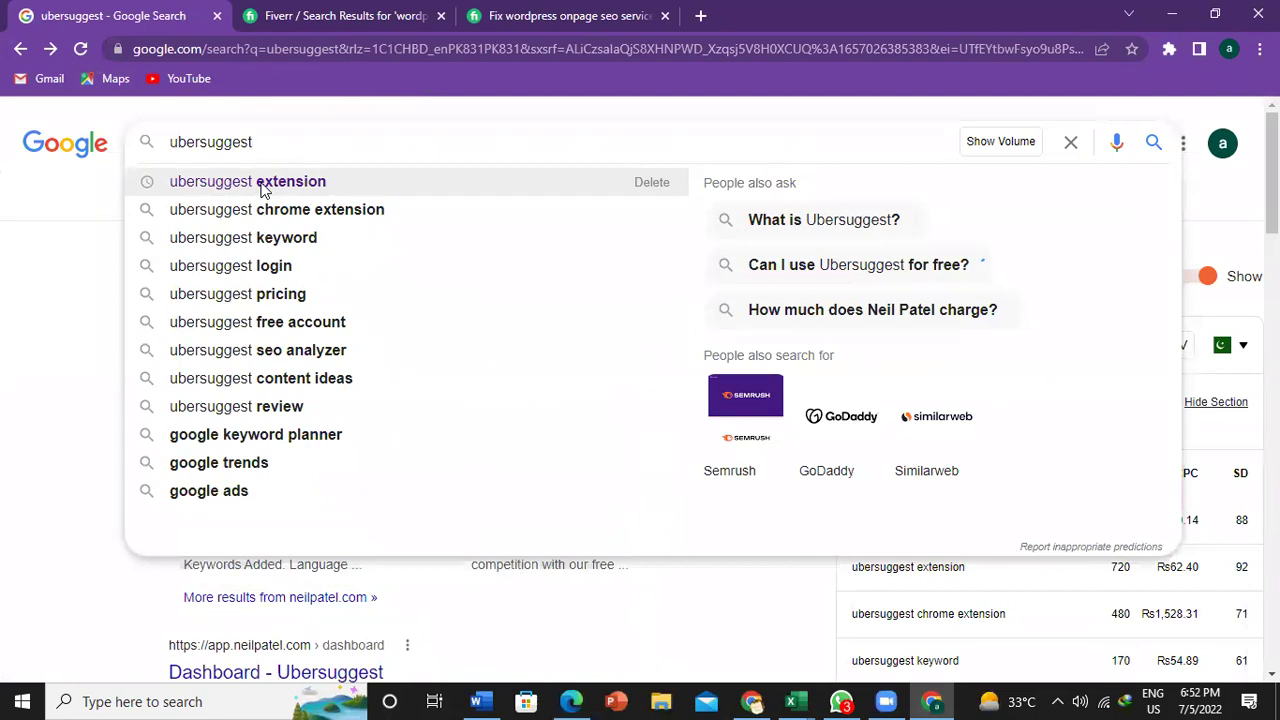
pyautogui.click(263, 190)
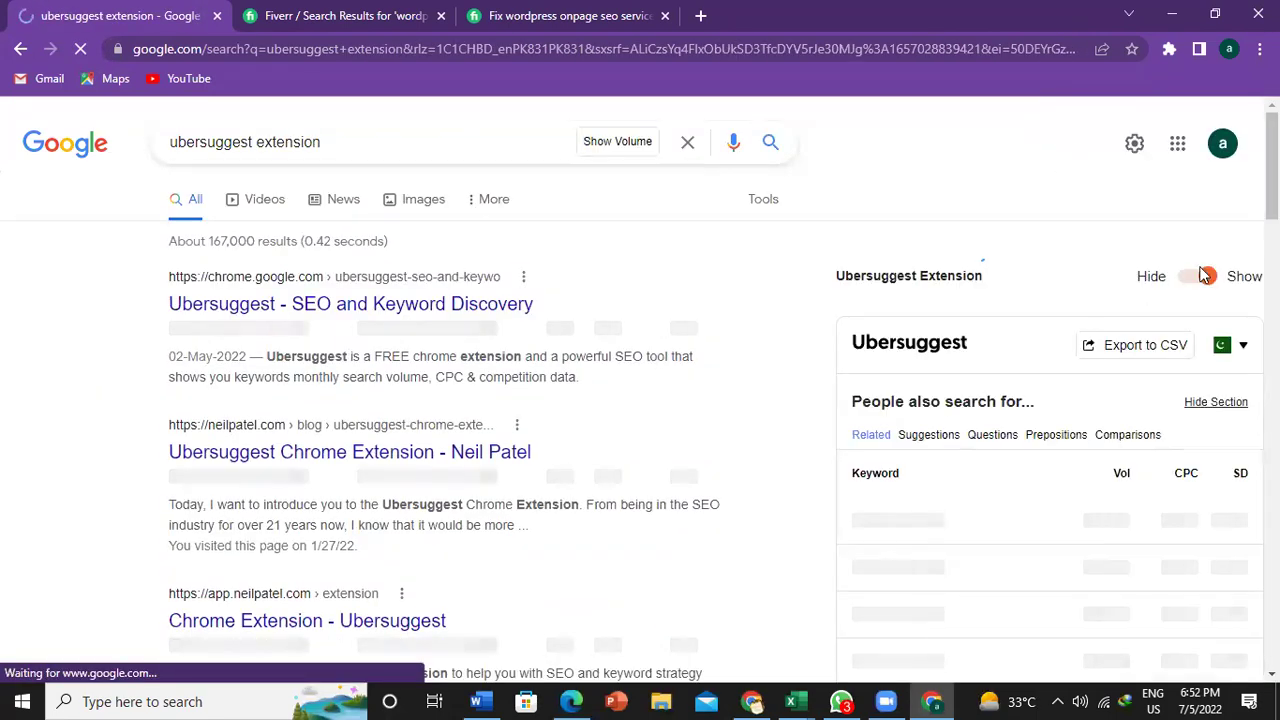
# - Hide the Ubersuggest extension on the Google results until tomorrow, and briefly check the Keyword Planner ideas in the other Chrome window
pyautogui.moveTo(1204, 279)
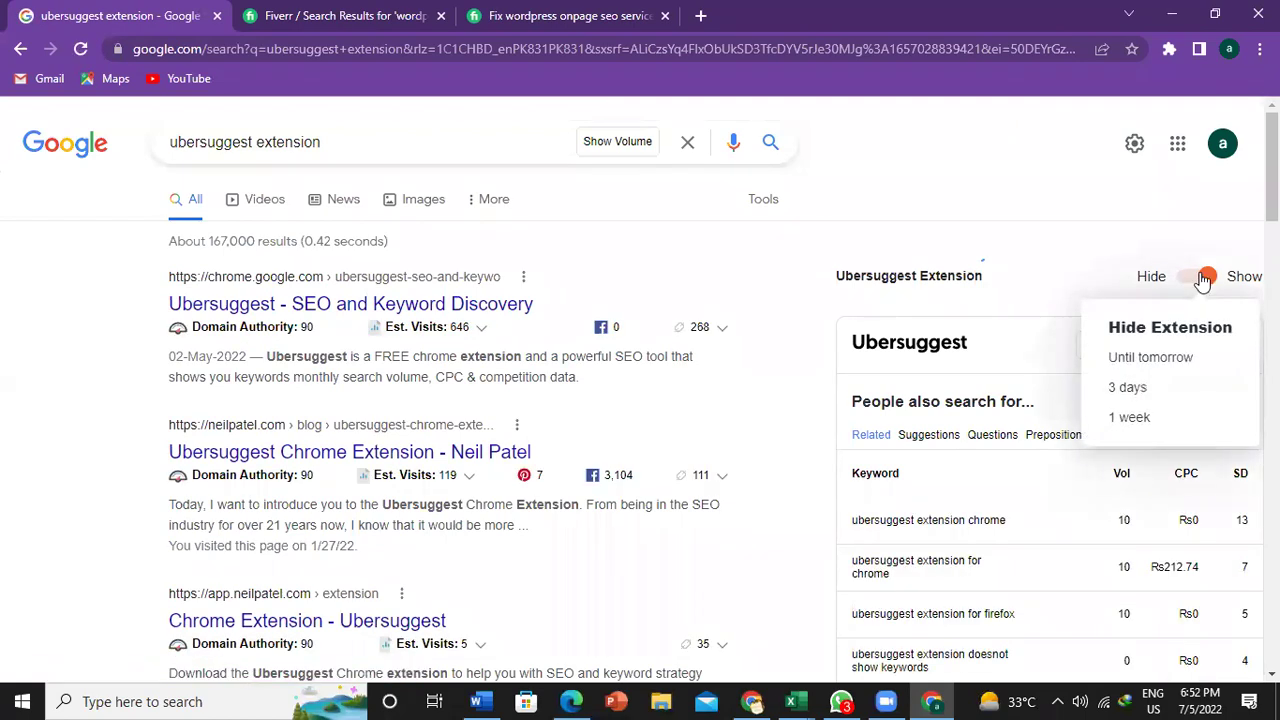
pyautogui.click(1150, 360)
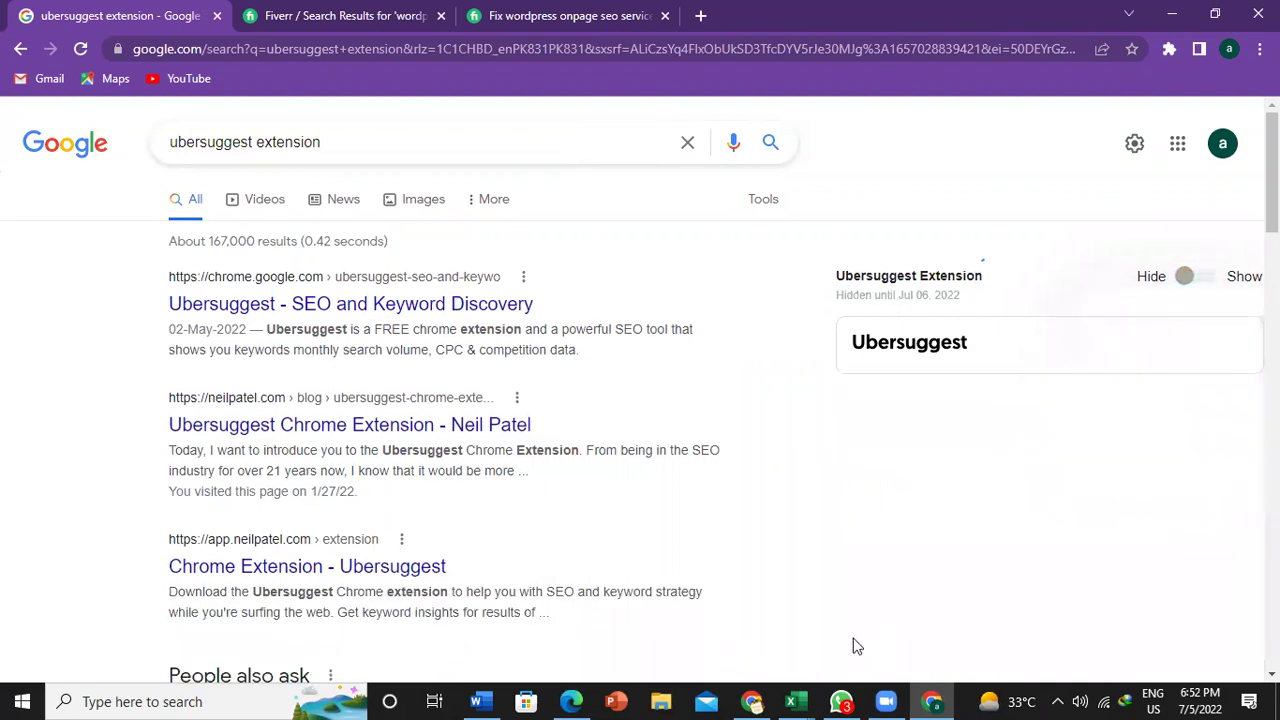
pyautogui.click(755, 701)
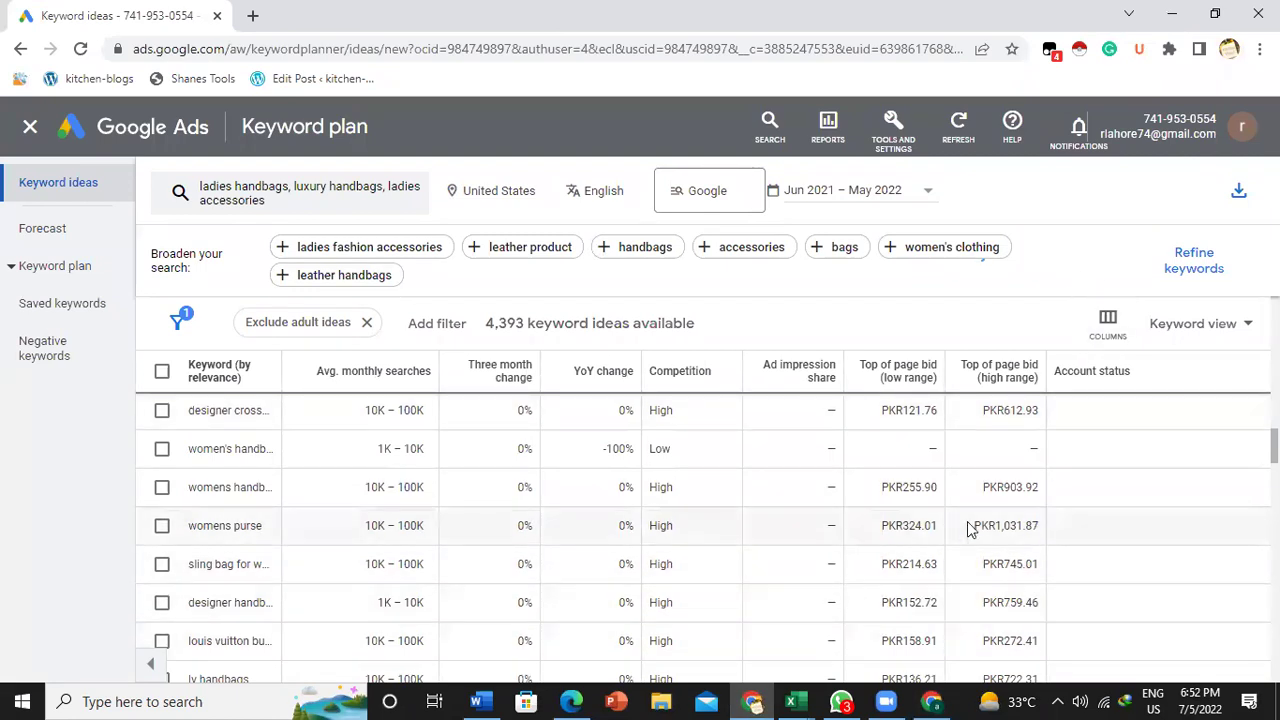
pyautogui.click(937, 700)
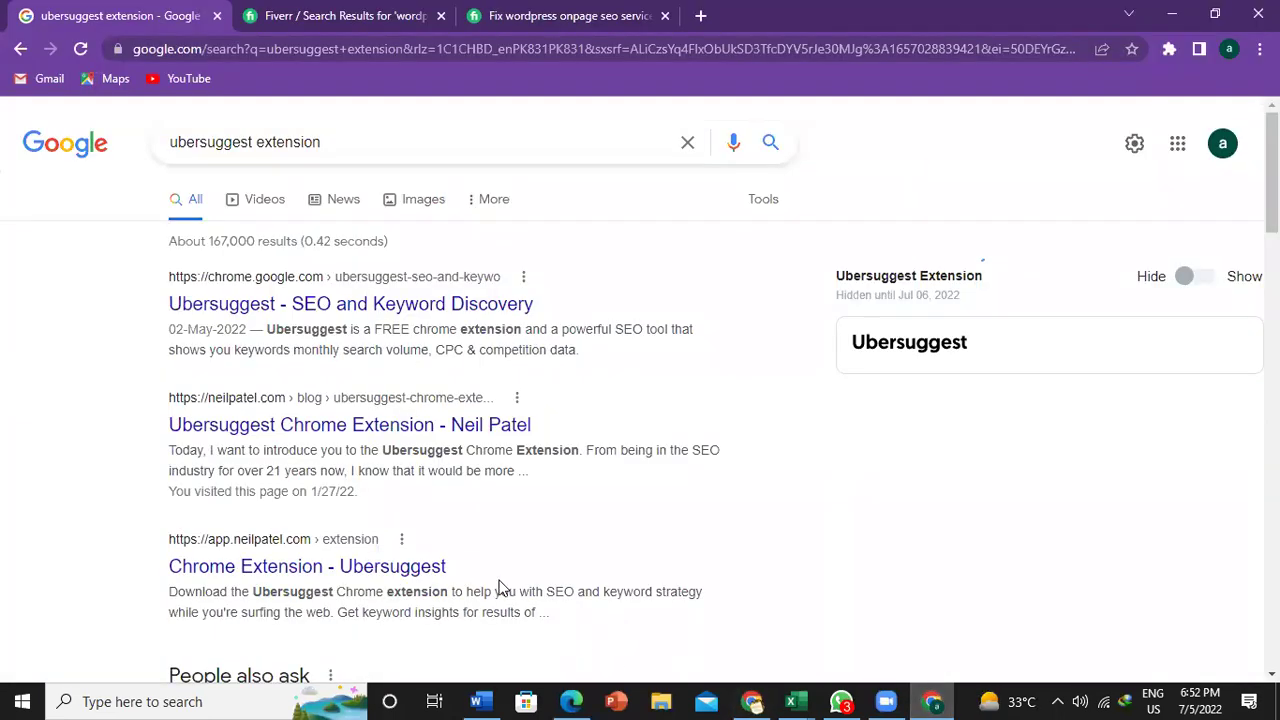
# - Check Ubersuggest's Chrome Extension download page and the extension's Chrome Web Store listing, returning to the Google results
pyautogui.click(370, 568)
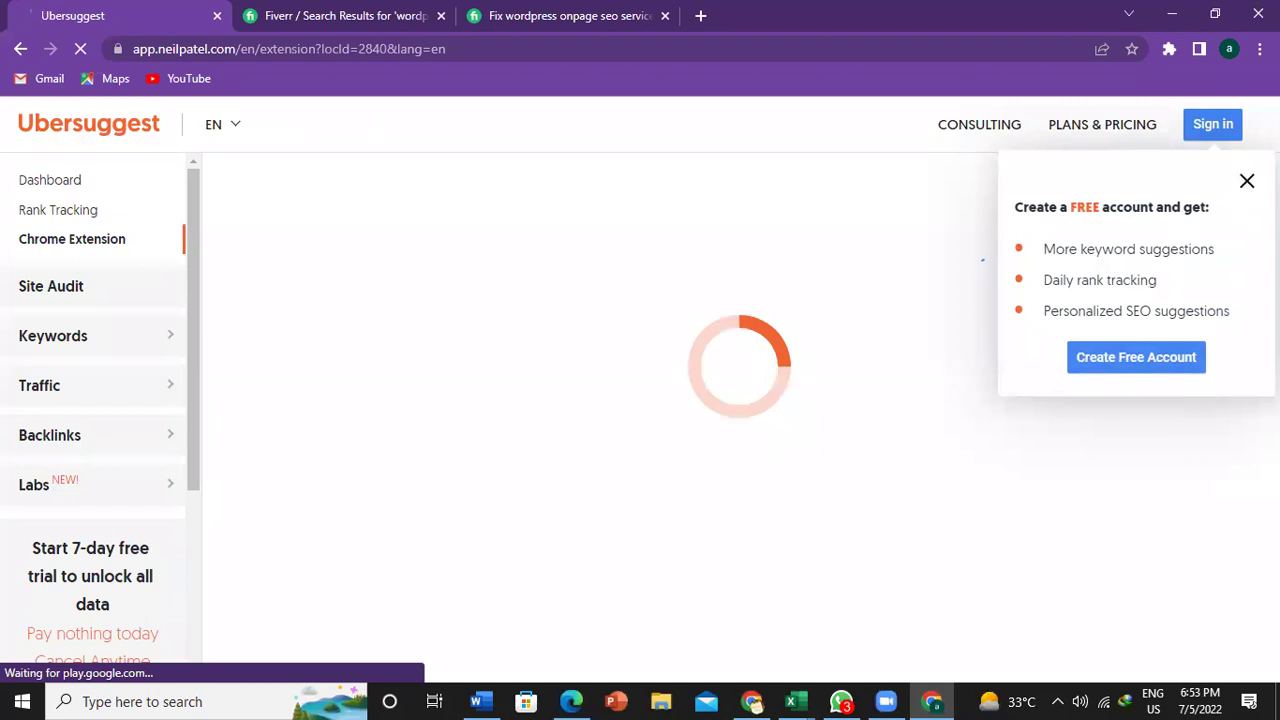
pyautogui.click(1247, 181)
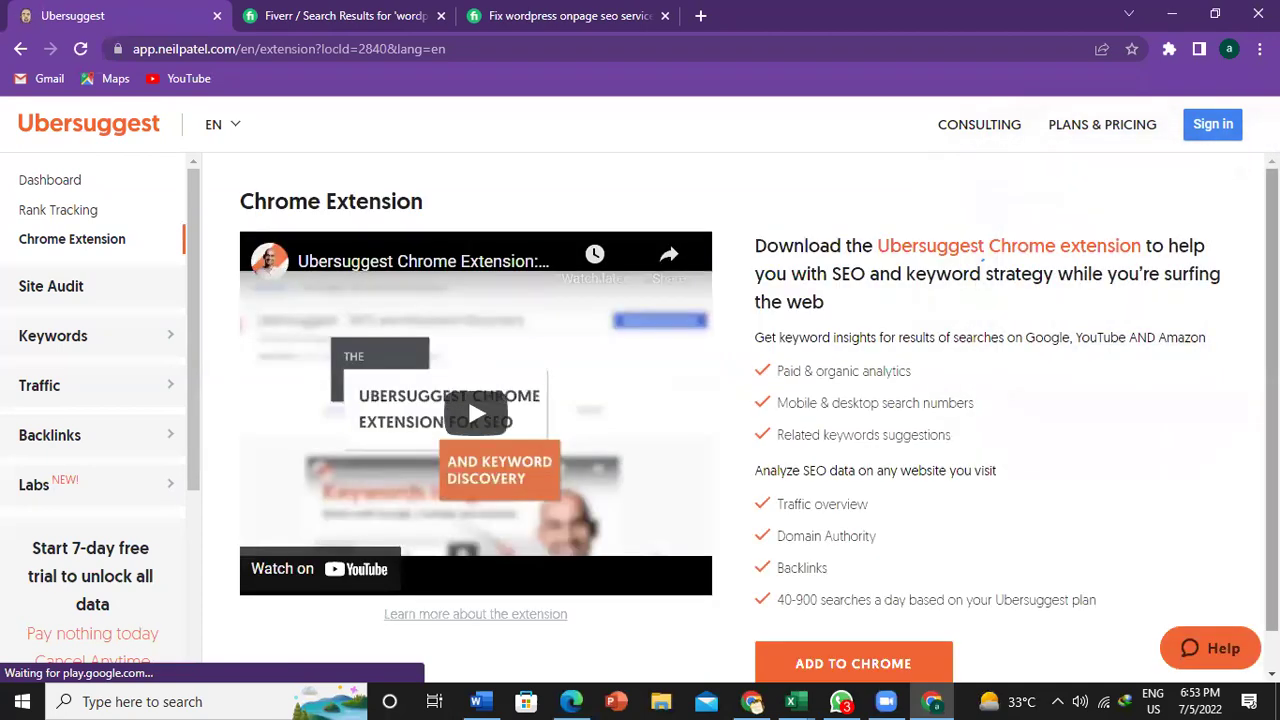
pyautogui.scroll(-1, 946, 480)
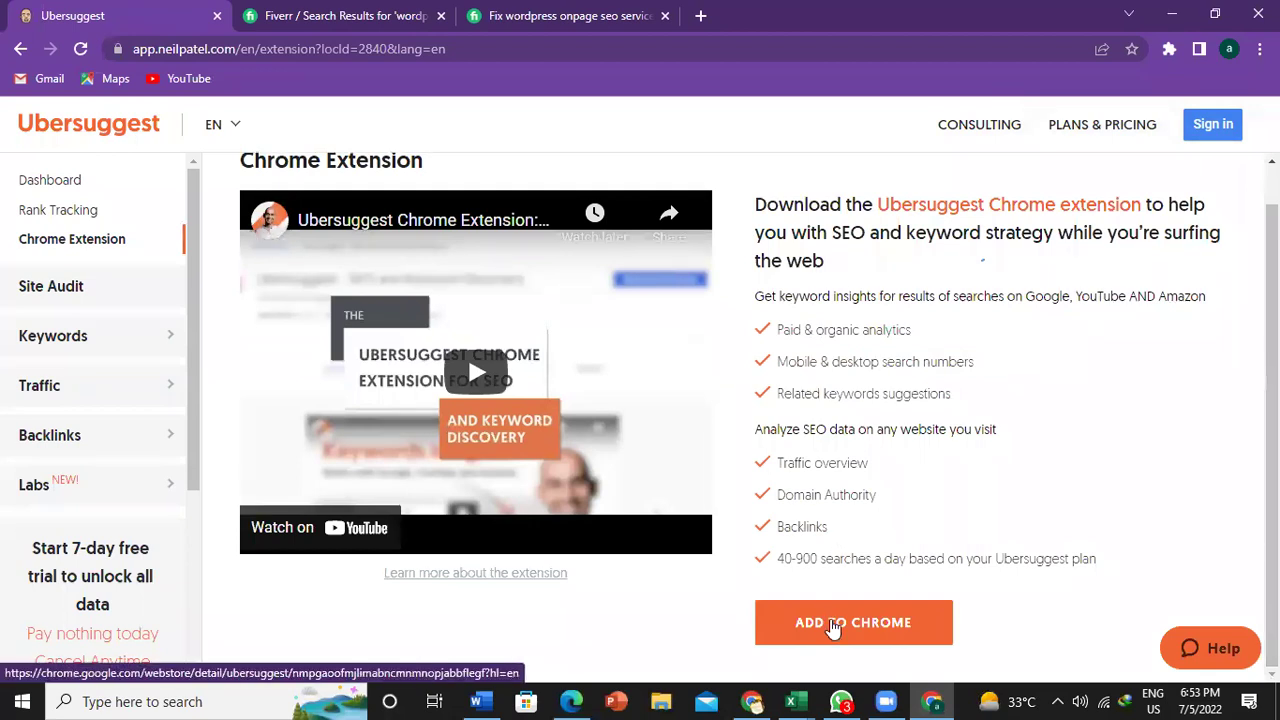
pyautogui.click(22, 52)
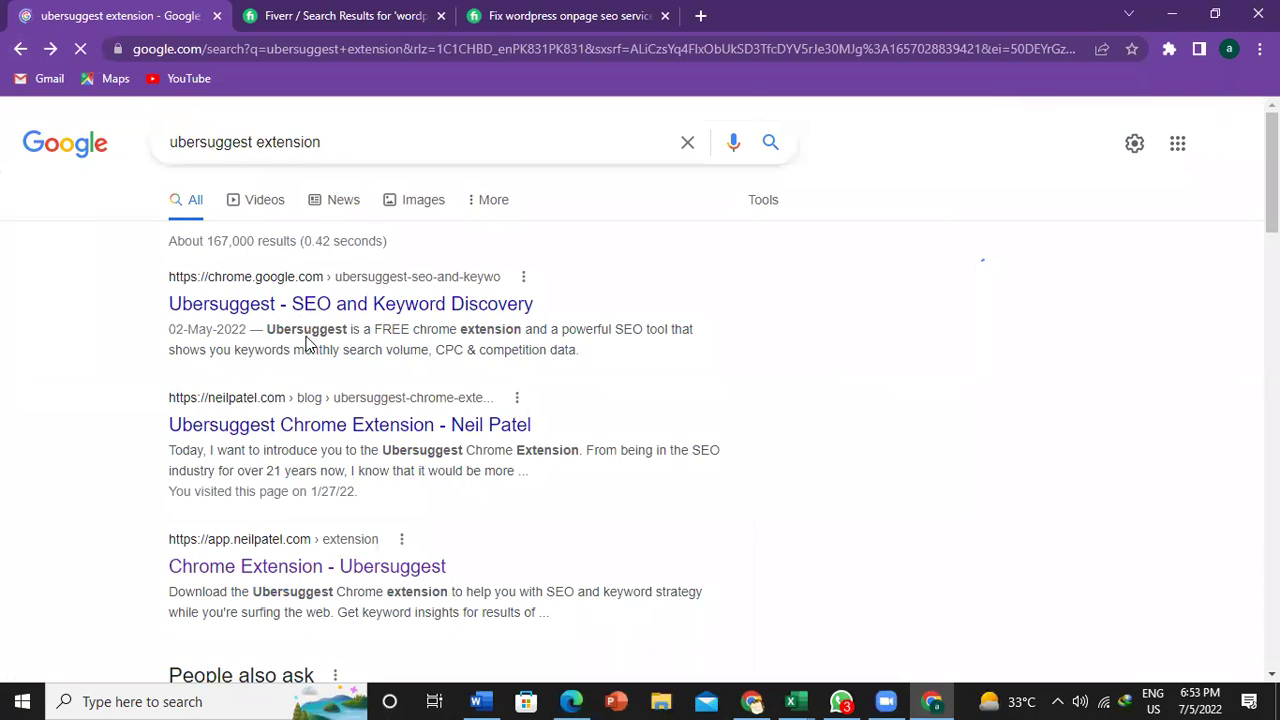
pyautogui.click(385, 310)
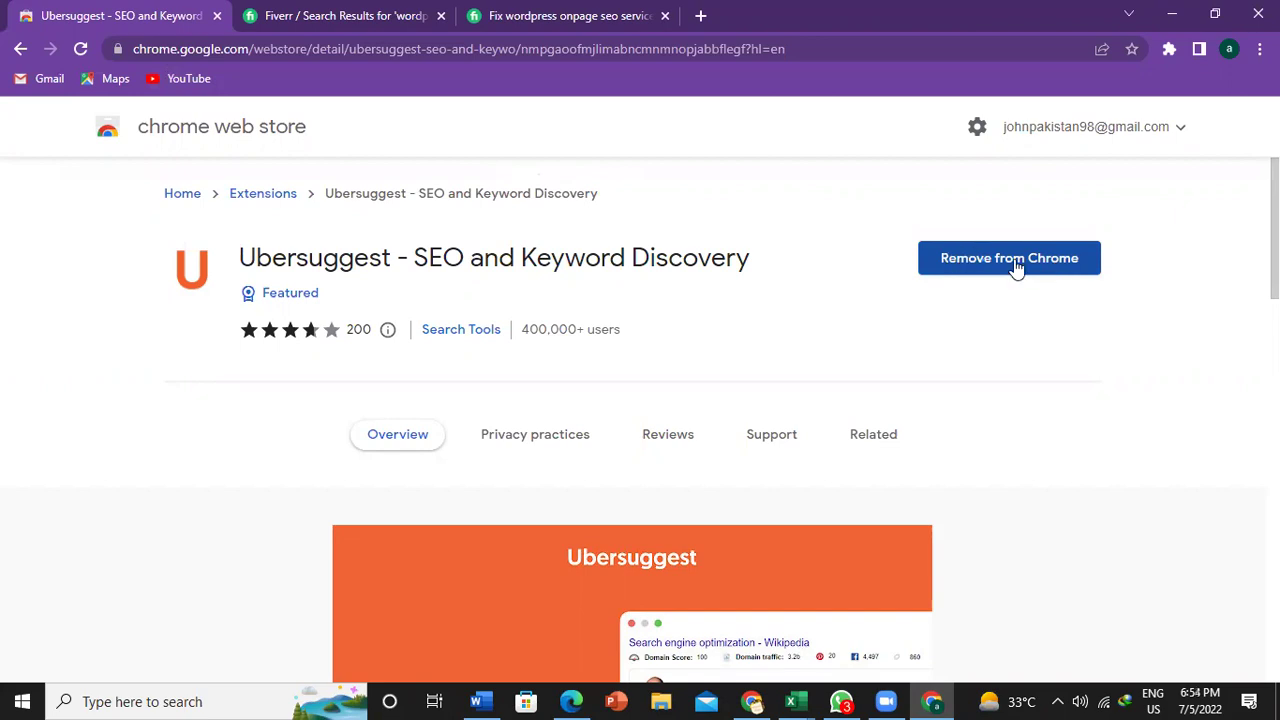
pyautogui.click(21, 49)
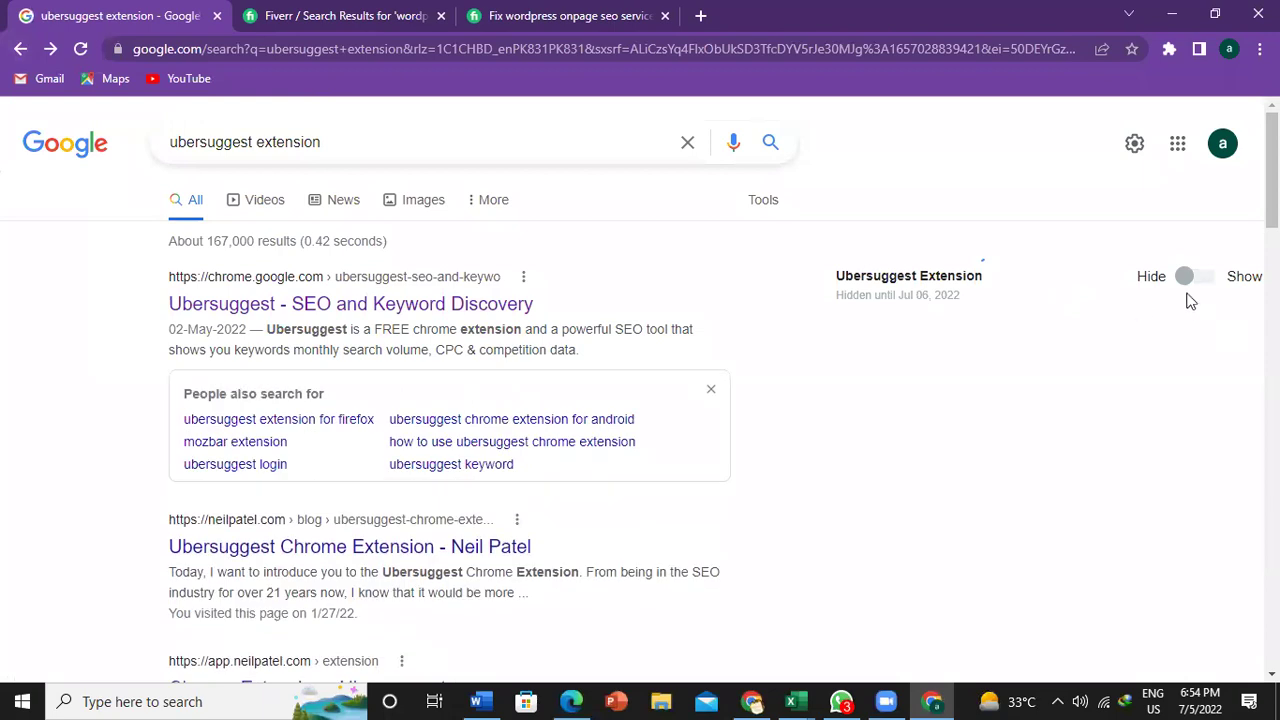
# - Show the Ubersuggest extension on the Google results again and look through its related keywords table
pyautogui.click(1190, 279)
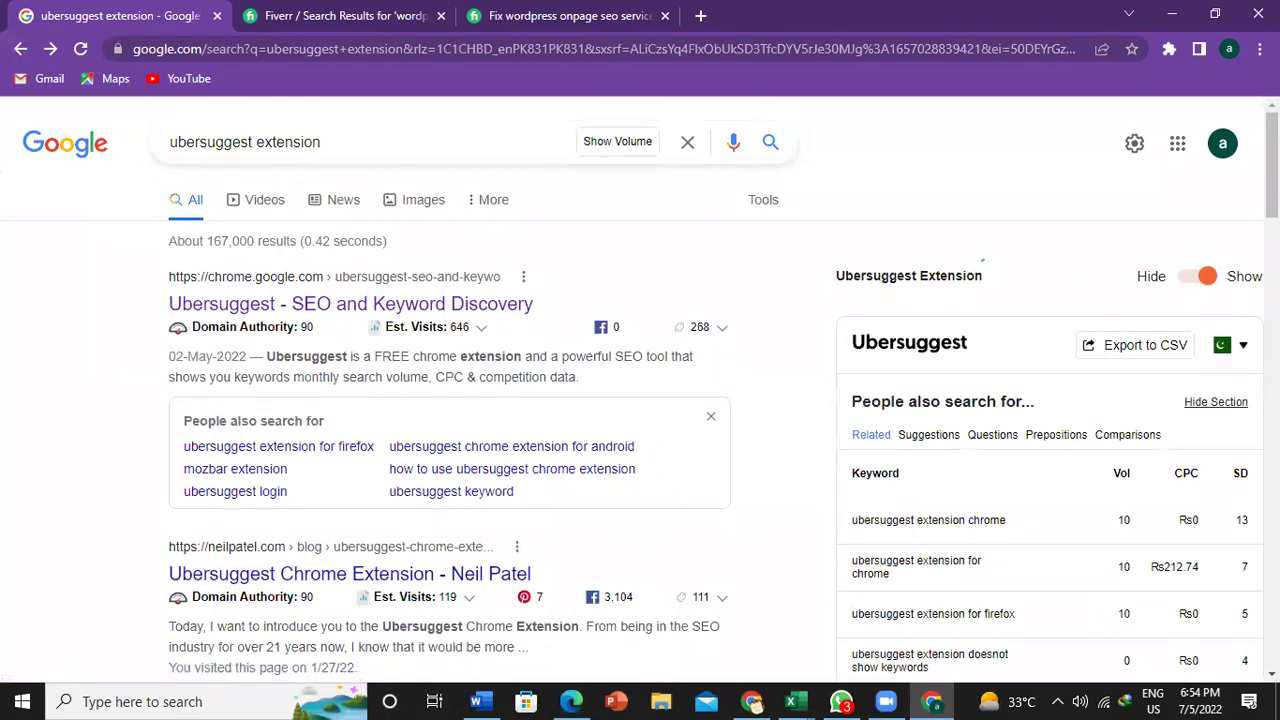
pyautogui.scroll(-2, 983, 258)
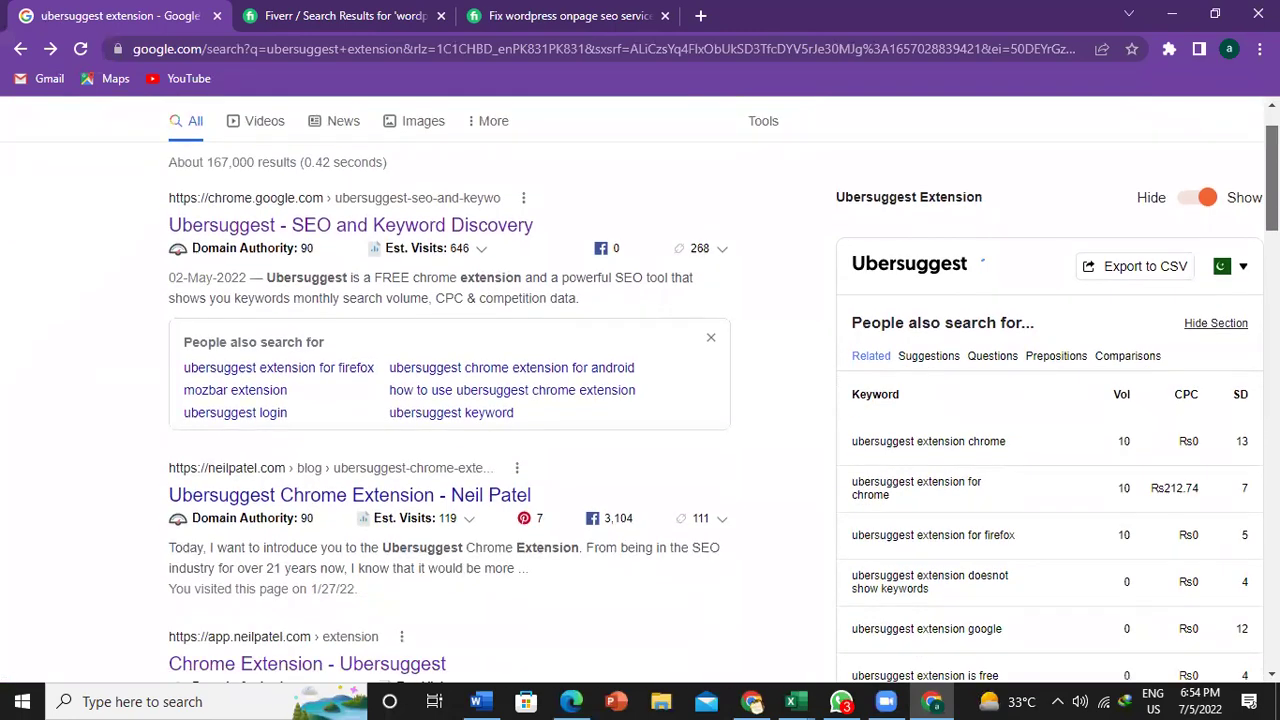
pyautogui.scroll(-5, 983, 256)
pyautogui.scroll(4, 983, 256)
pyautogui.scroll(1, 983, 258)
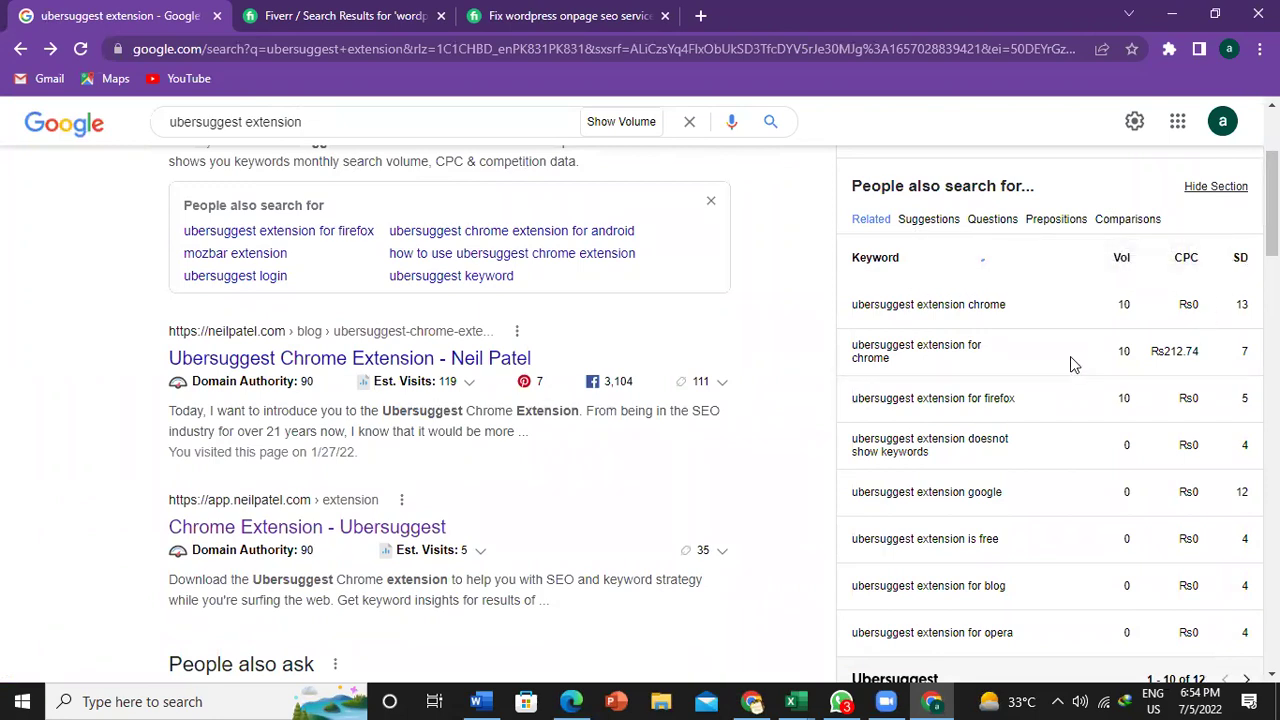
pyautogui.scroll(2, 1270, 200)
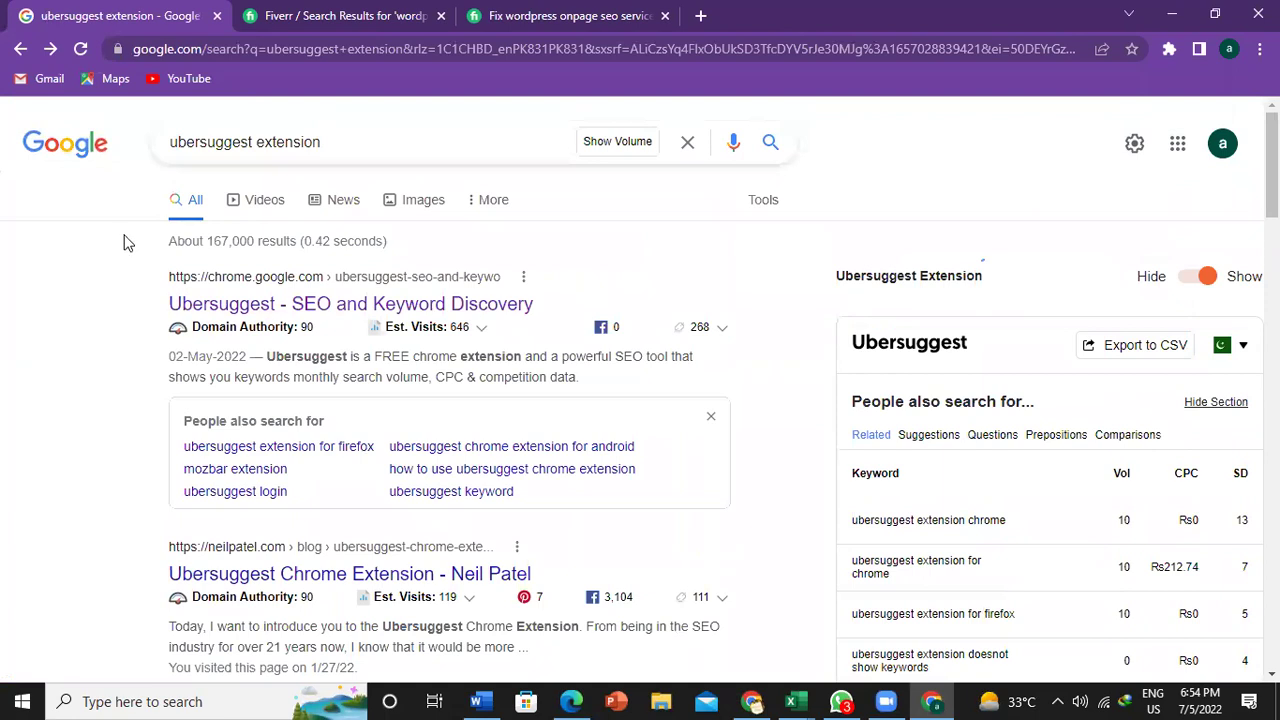
# - Search Google for "handbags" instead and dismiss the location permission request
pyautogui.click(353, 150)
pyautogui.press('BackSpace')
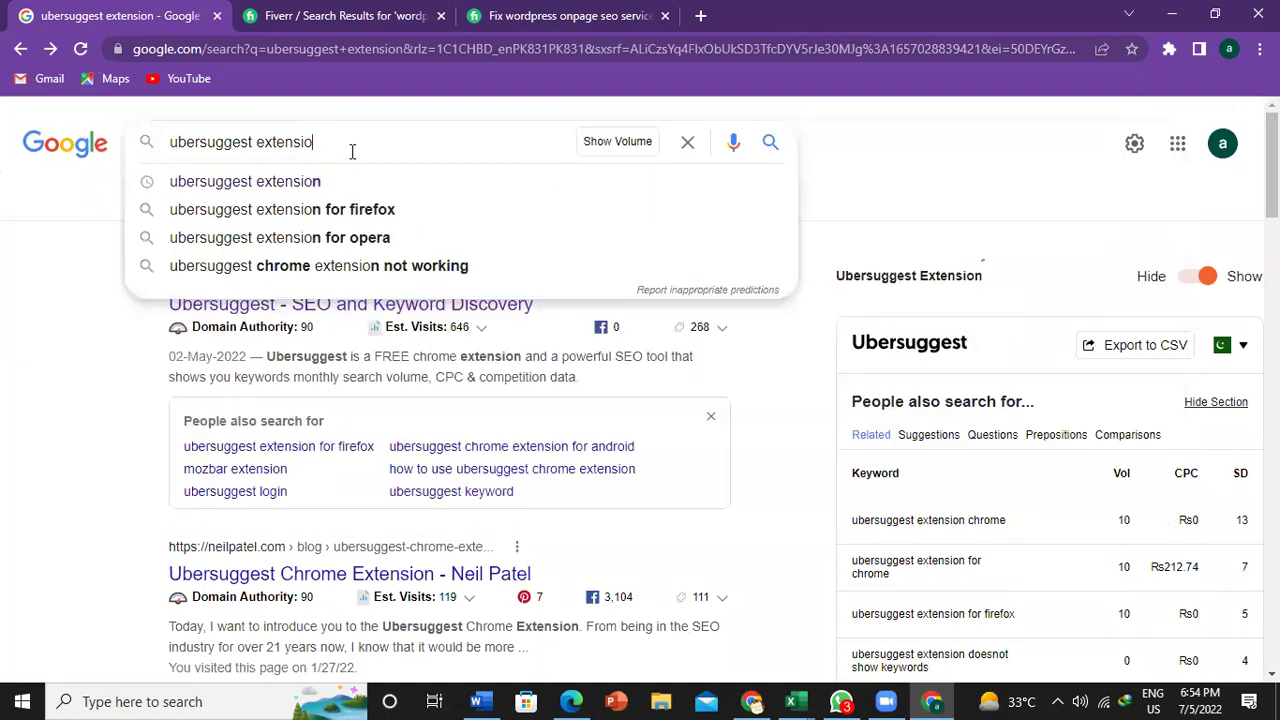
pyautogui.press('BackSpace')
pyautogui.press('BackSpace')
pyautogui.press('BackSpace')
pyautogui.press('BackSpace')
pyautogui.press('BackSpace')
pyautogui.press('BackSpace')
pyautogui.press('BackSpace')
pyautogui.press('BackSpace')
pyautogui.press('BackSpace')
pyautogui.press('BackSpace')
pyautogui.press('BackSpace')
pyautogui.press('BackSpace')
pyautogui.press('BackSpace')
pyautogui.press('BackSpace')
pyautogui.press('BackSpace')
pyautogui.press('BackSpace')
pyautogui.press('BackSpace')
pyautogui.press('BackSpace')
pyautogui.press('BackSpace')
pyautogui.press('BackSpace')
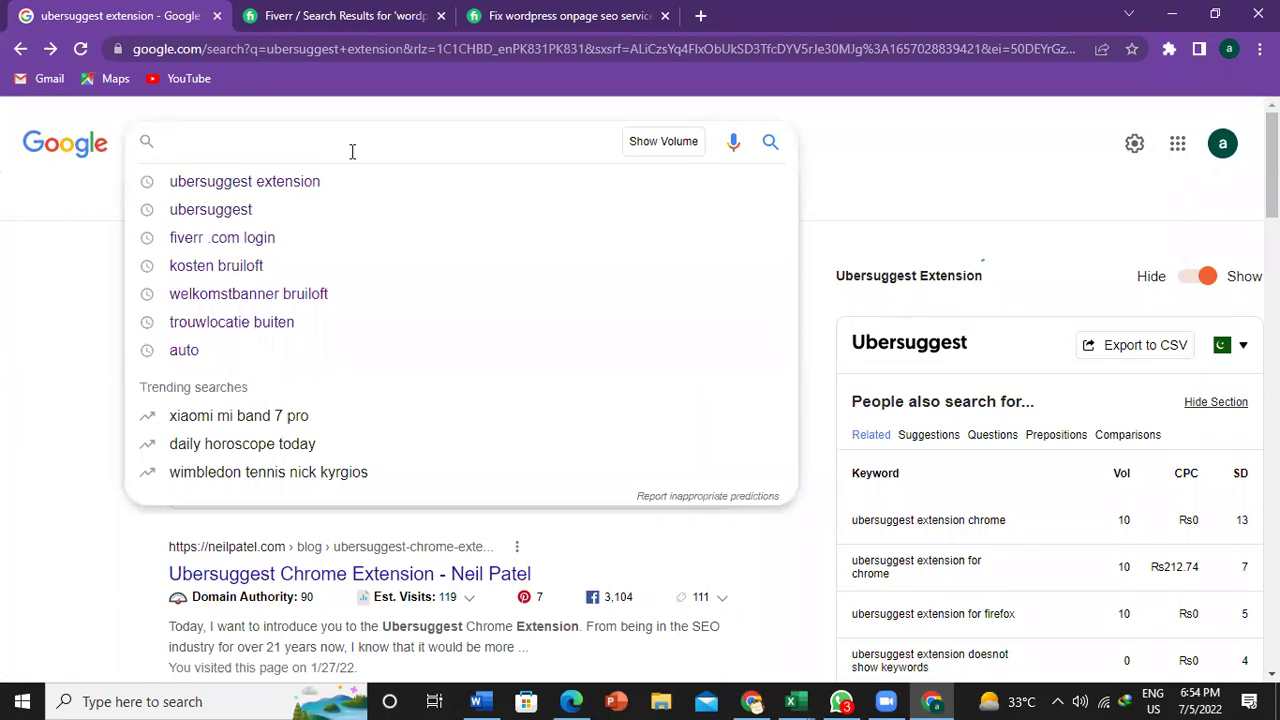
pyautogui.write('hand')
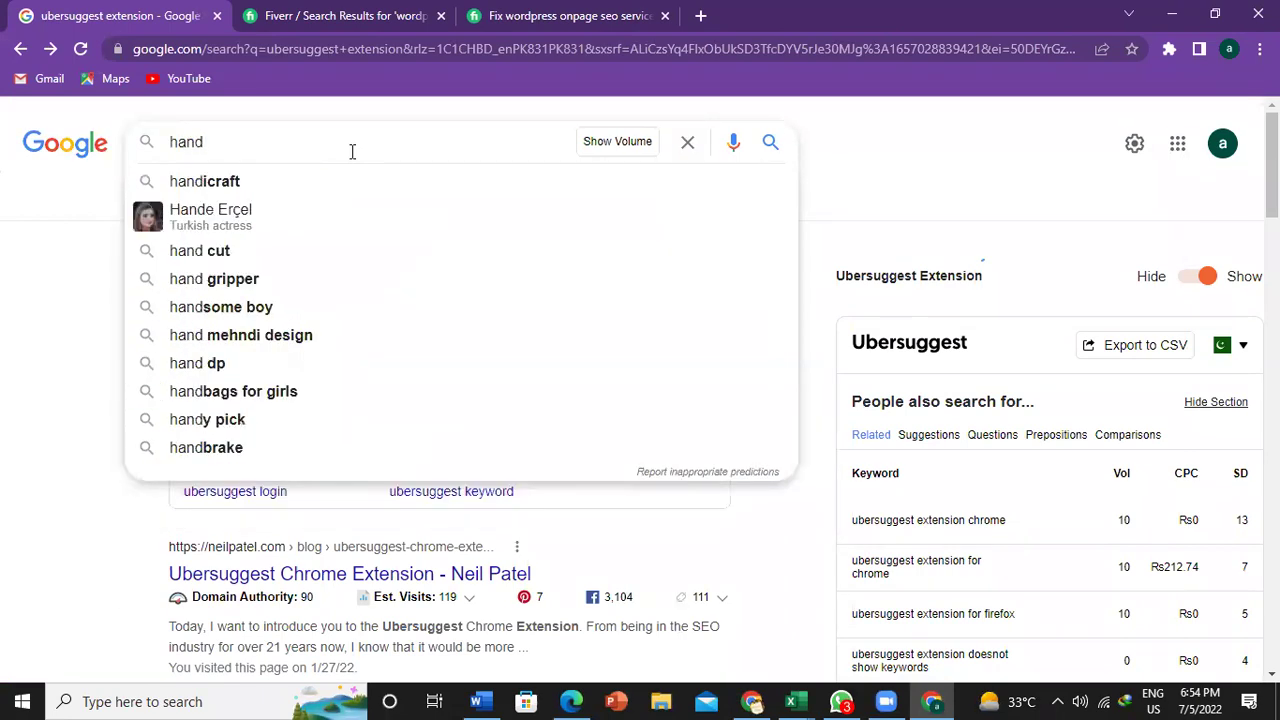
pyautogui.write('bags')
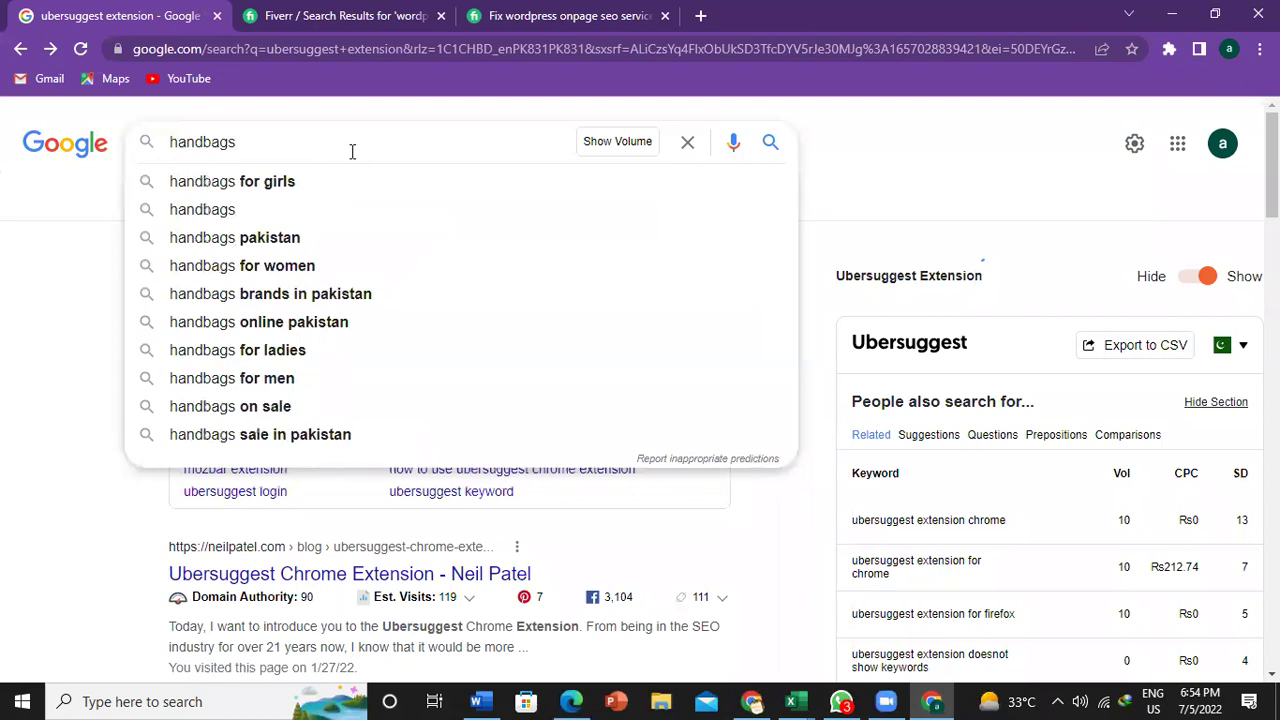
pyautogui.press('Return')
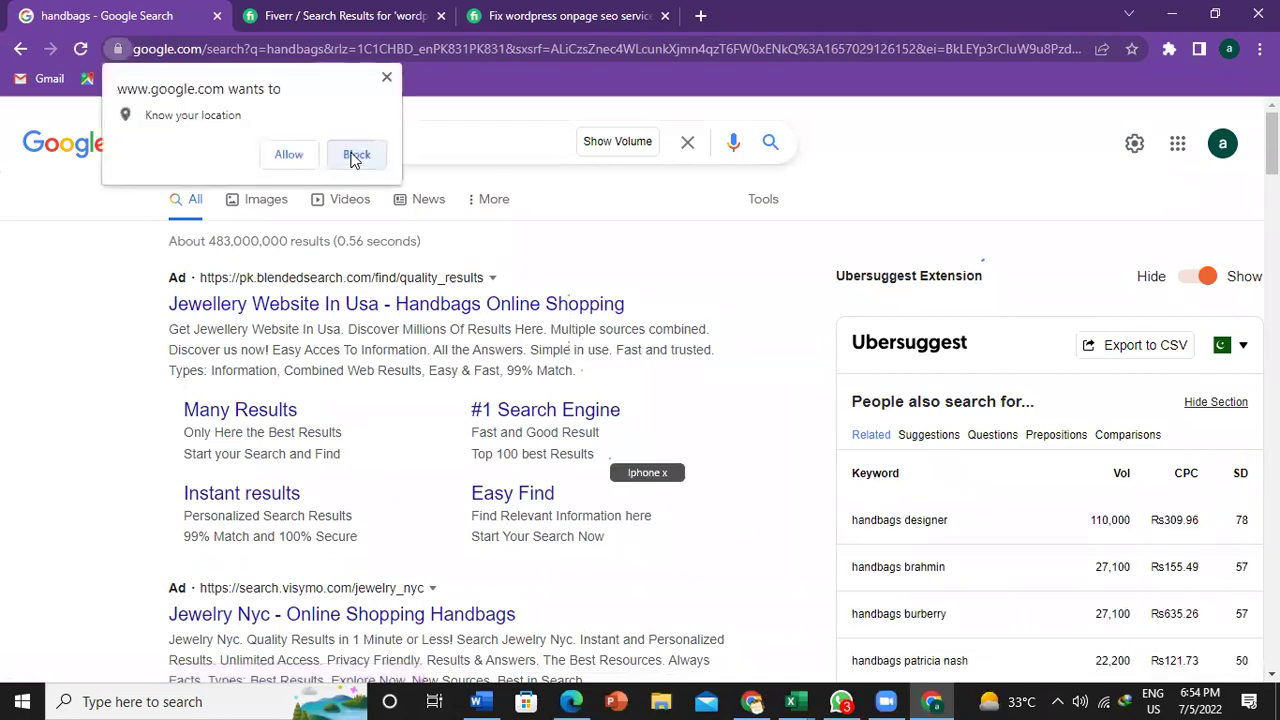
pyautogui.click(437, 90)
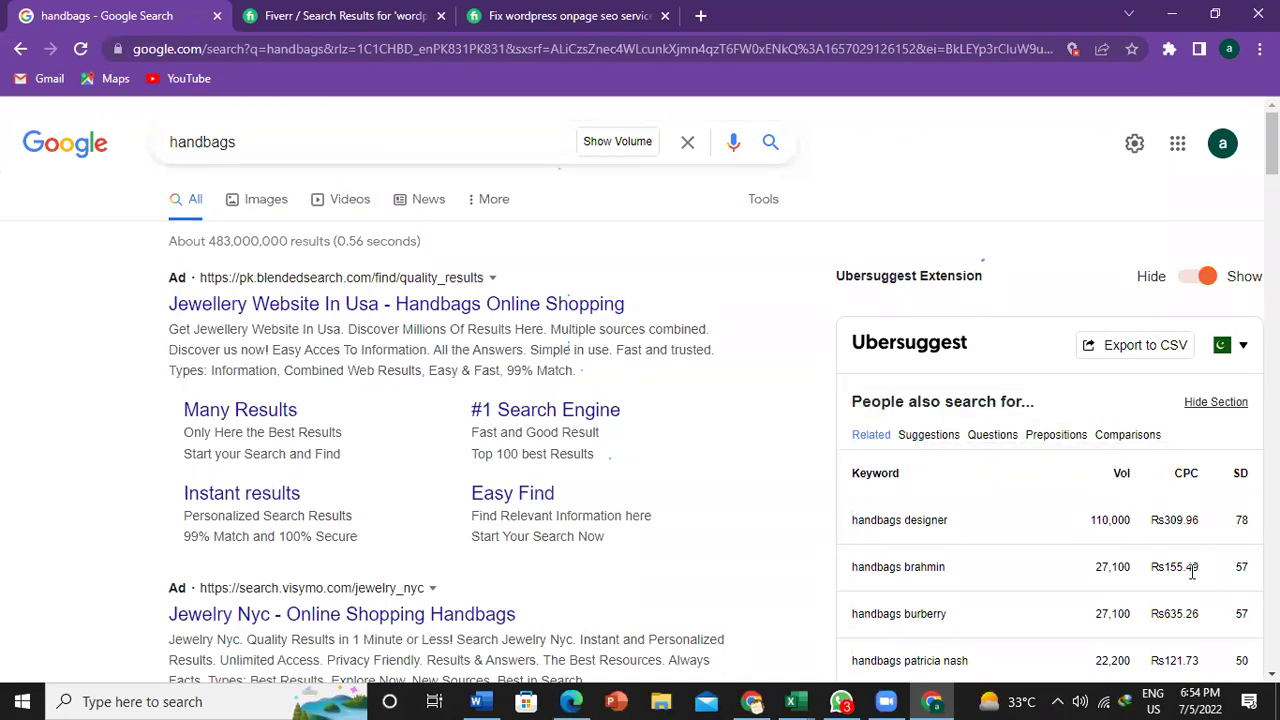
# - Check Ubersuggest's preferred location setting and review volume, CPC and SD for the related handbags keywords
pyautogui.click(1242, 348)
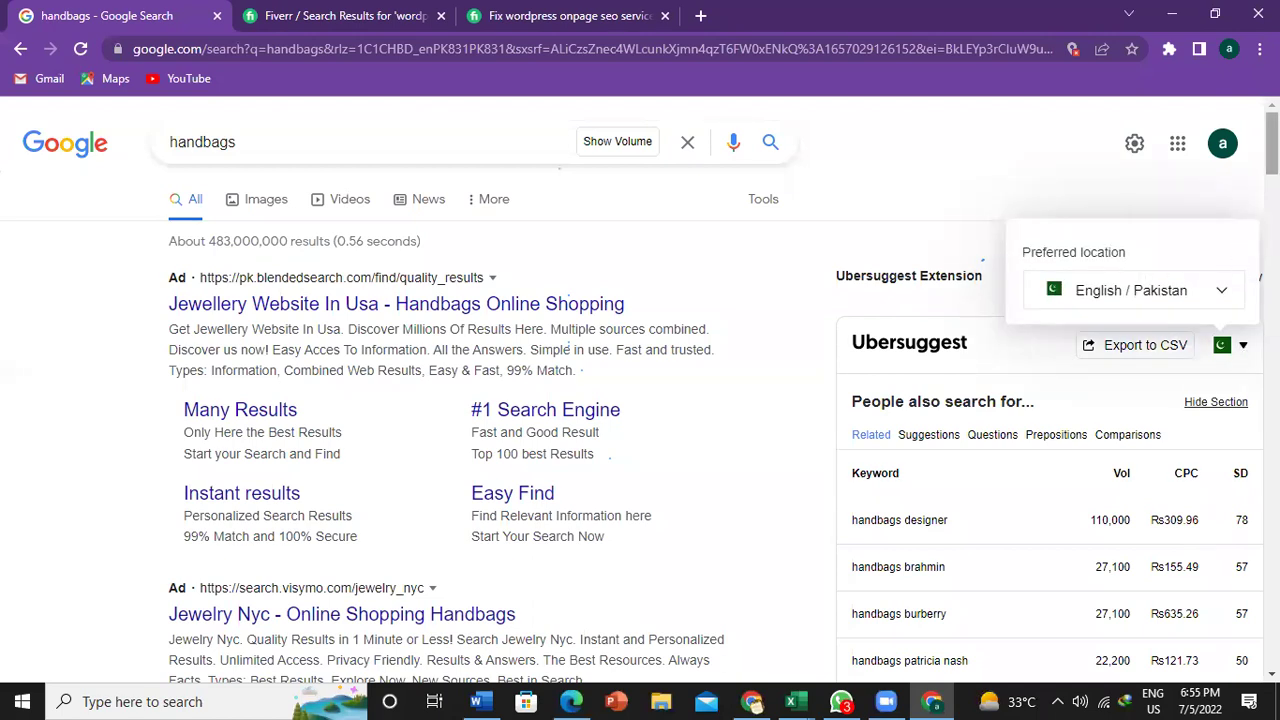
pyautogui.scroll(-3, 640, 400)
pyautogui.scroll(2, 1205, 537)
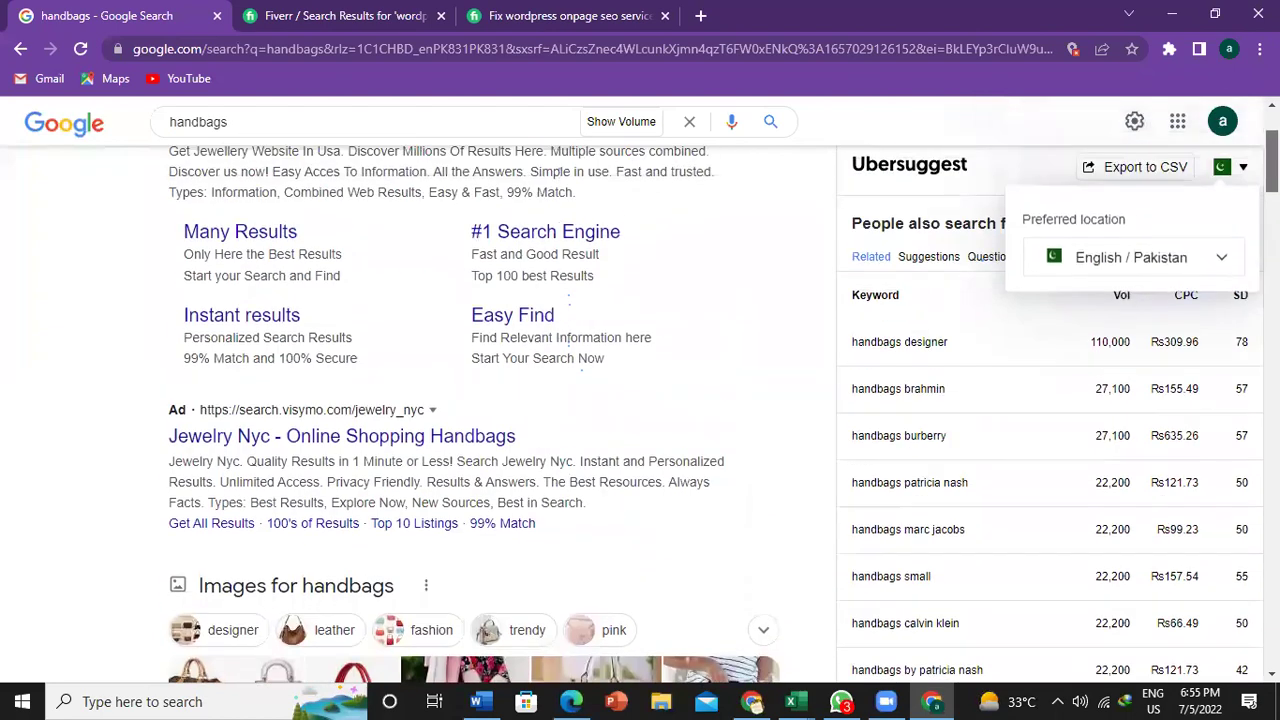
pyautogui.scroll(-1, 1205, 537)
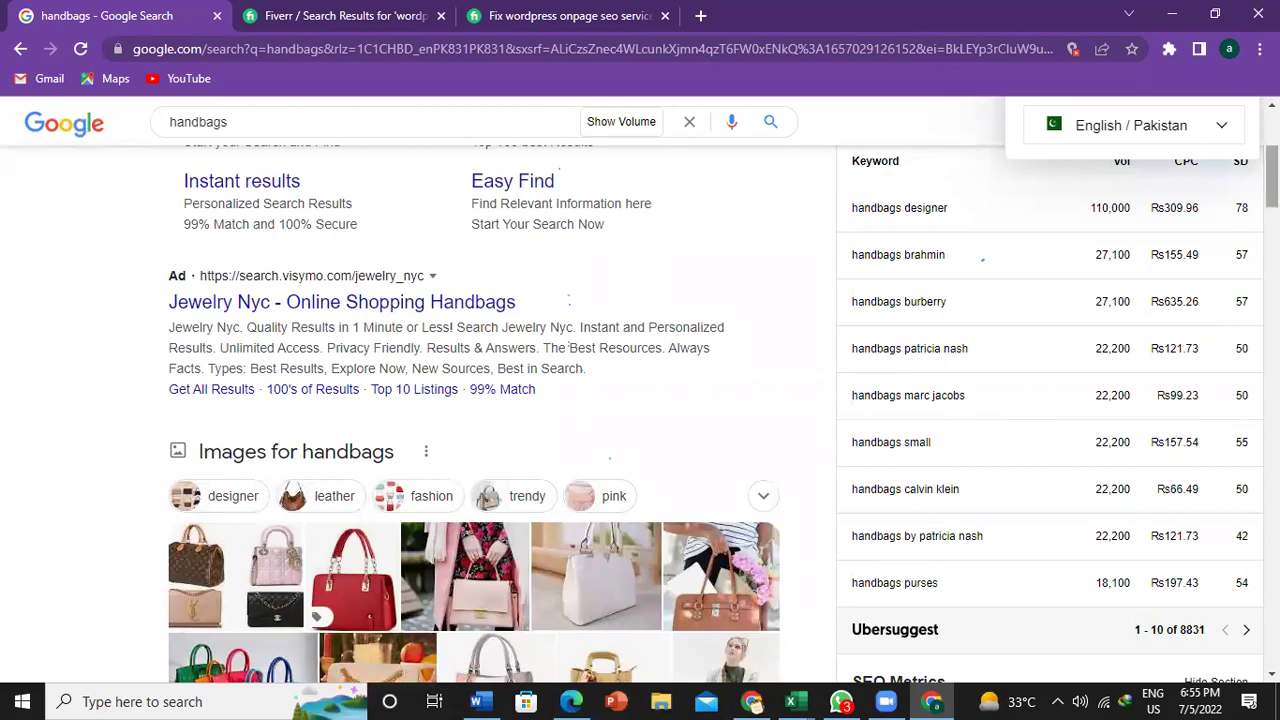
# - Replace the Google query with "artific" and search for the suggestion "artificial intelligence"
pyautogui.scroll(3, 724, 390)
pyautogui.click(253, 129)
pyautogui.press('BackSpace')
pyautogui.press('BackSpace')
pyautogui.press('BackSpace')
pyautogui.press('BackSpace')
pyautogui.press('BackSpace')
pyautogui.press('BackSpace')
pyautogui.press('BackSpace')
pyautogui.press('BackSpace')
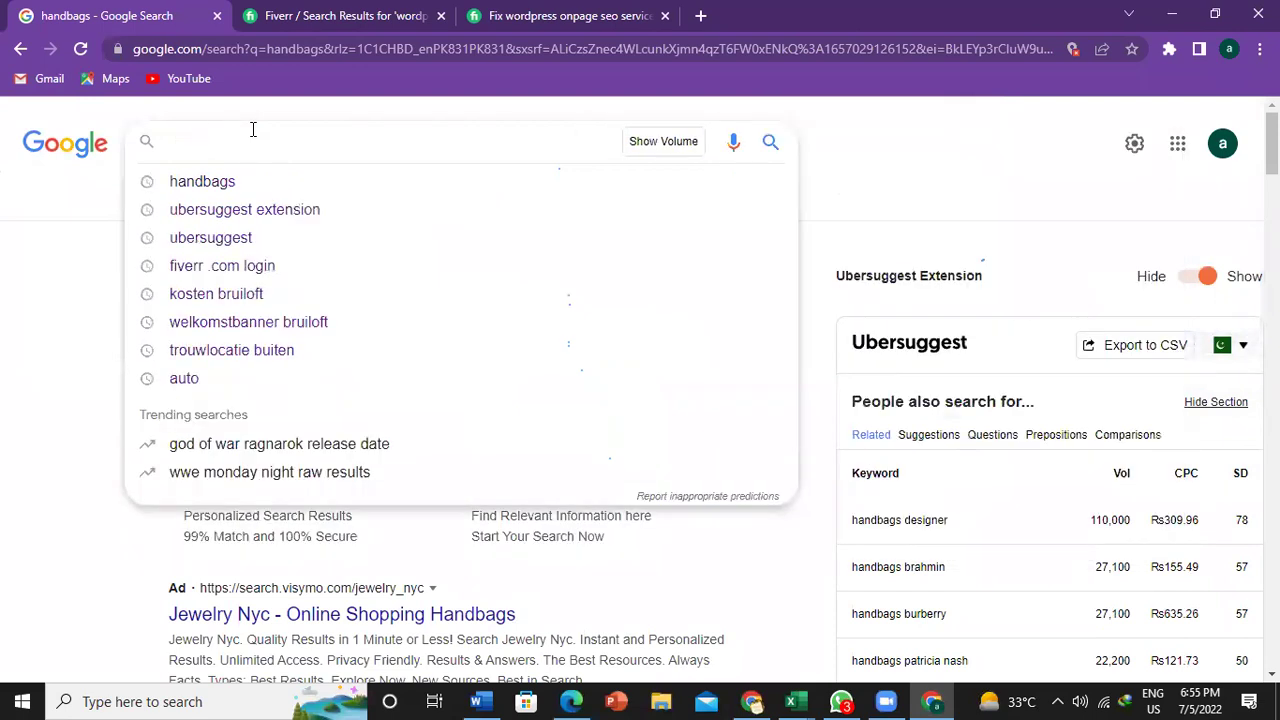
pyautogui.write('t')
pyautogui.write('a')
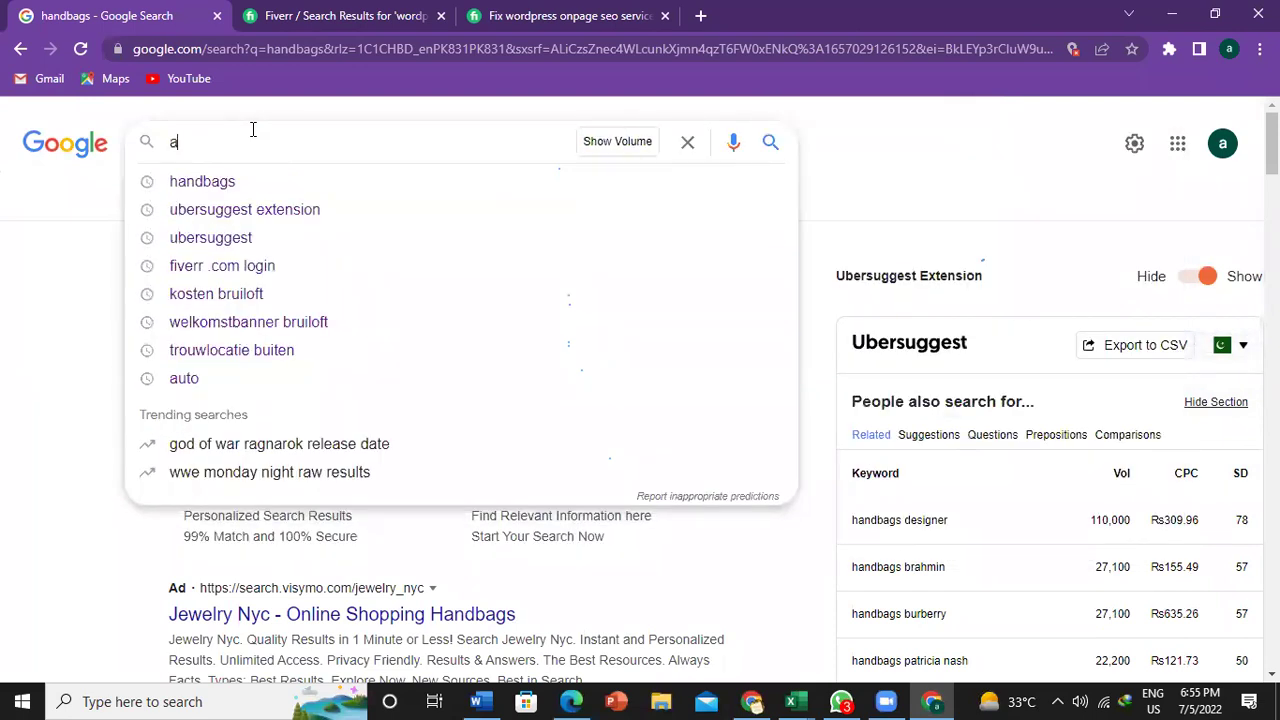
pyautogui.write('rtific')
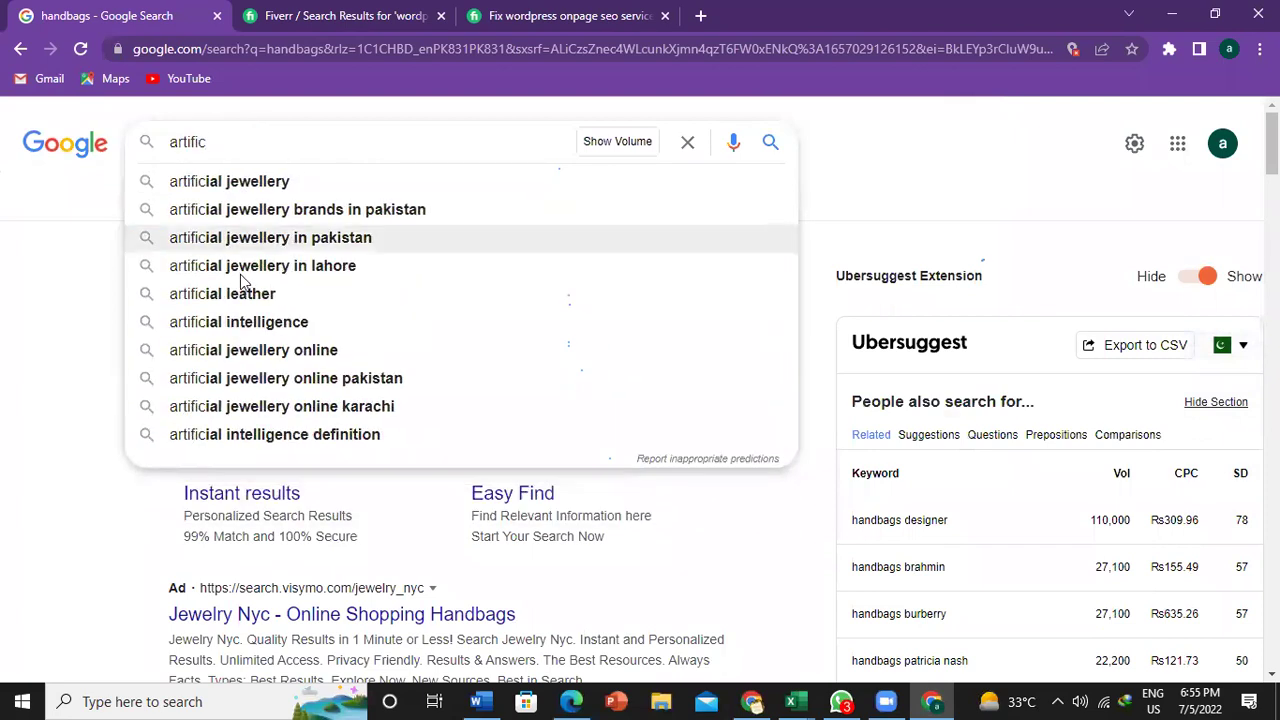
pyautogui.click(242, 324)
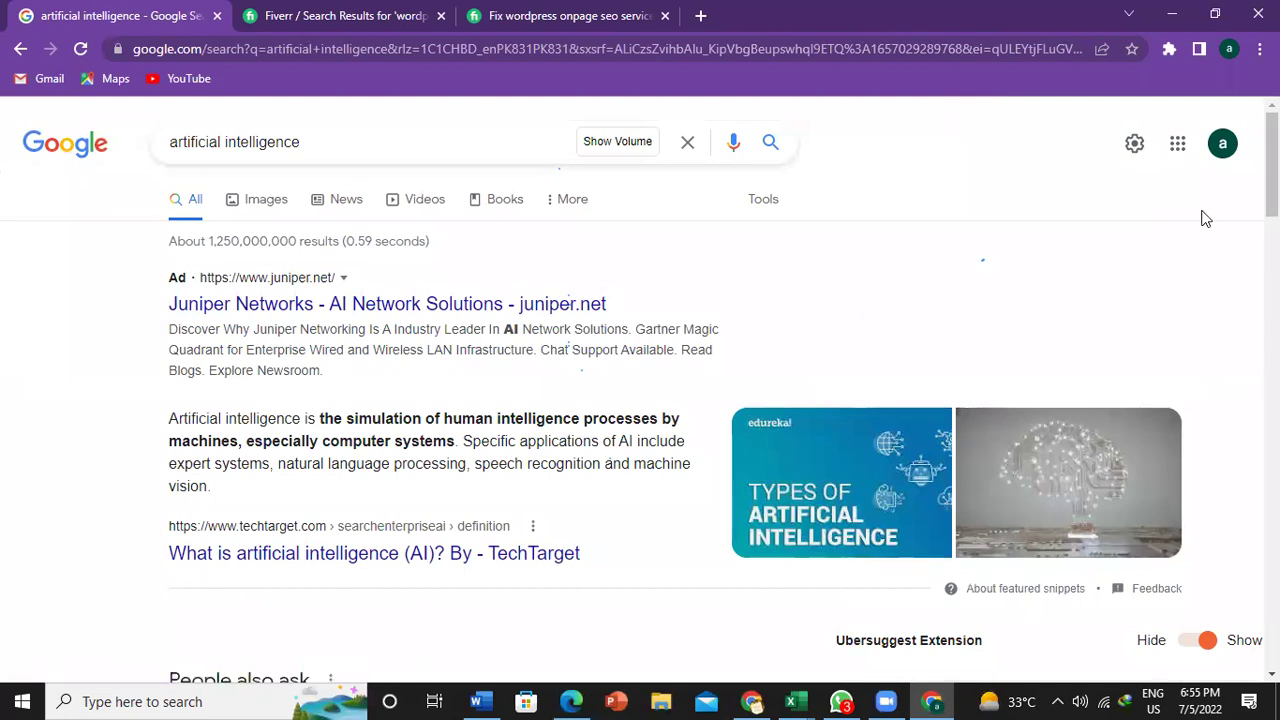
# - Copy the related keyword "artificial intelligence in french" from Ubersuggest's "People also search for" table
pyautogui.scroll(-3, 1272, 165)
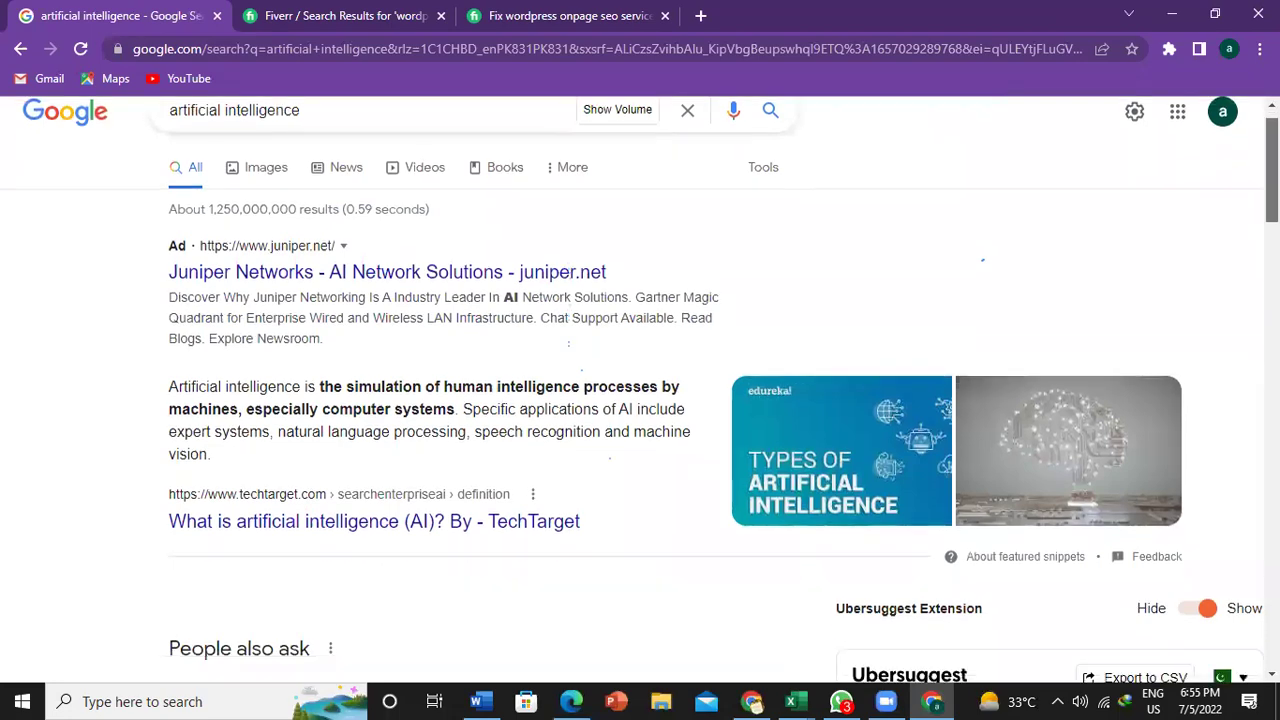
pyautogui.scroll(-1, 723, 410)
pyautogui.scroll(2, 723, 410)
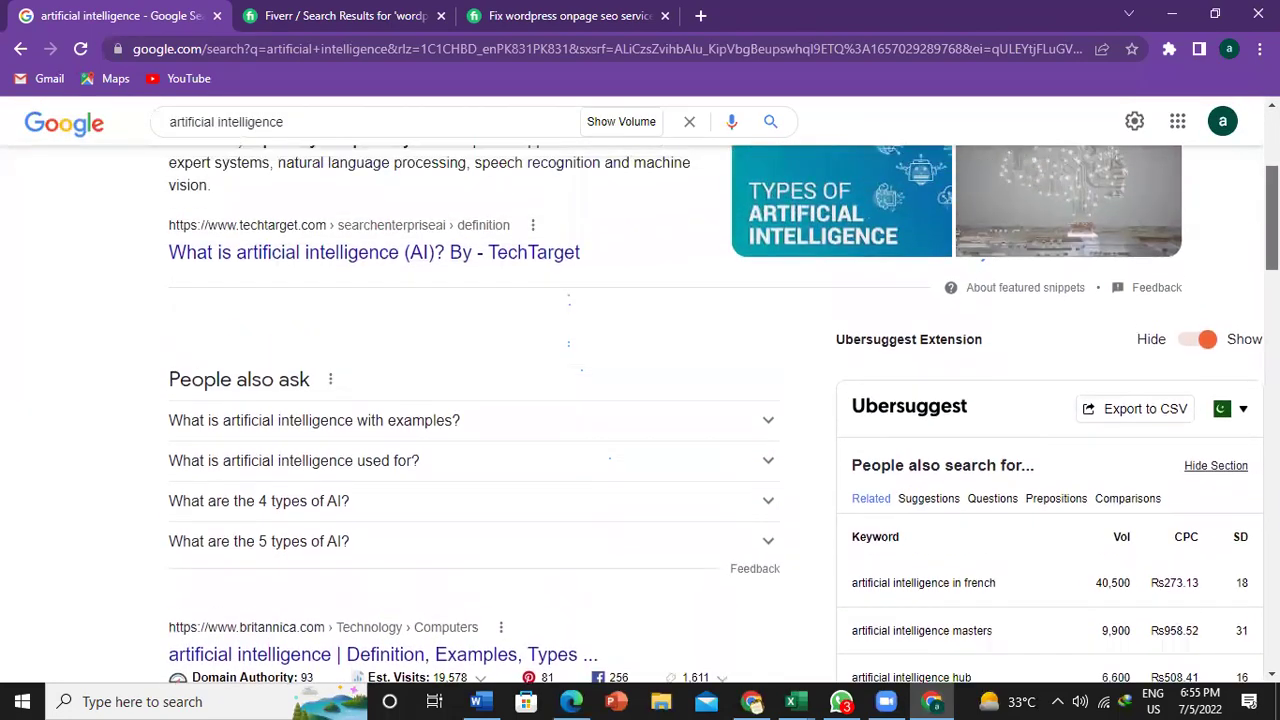
pyautogui.scroll(1, 723, 410)
pyautogui.scroll(-1, 723, 410)
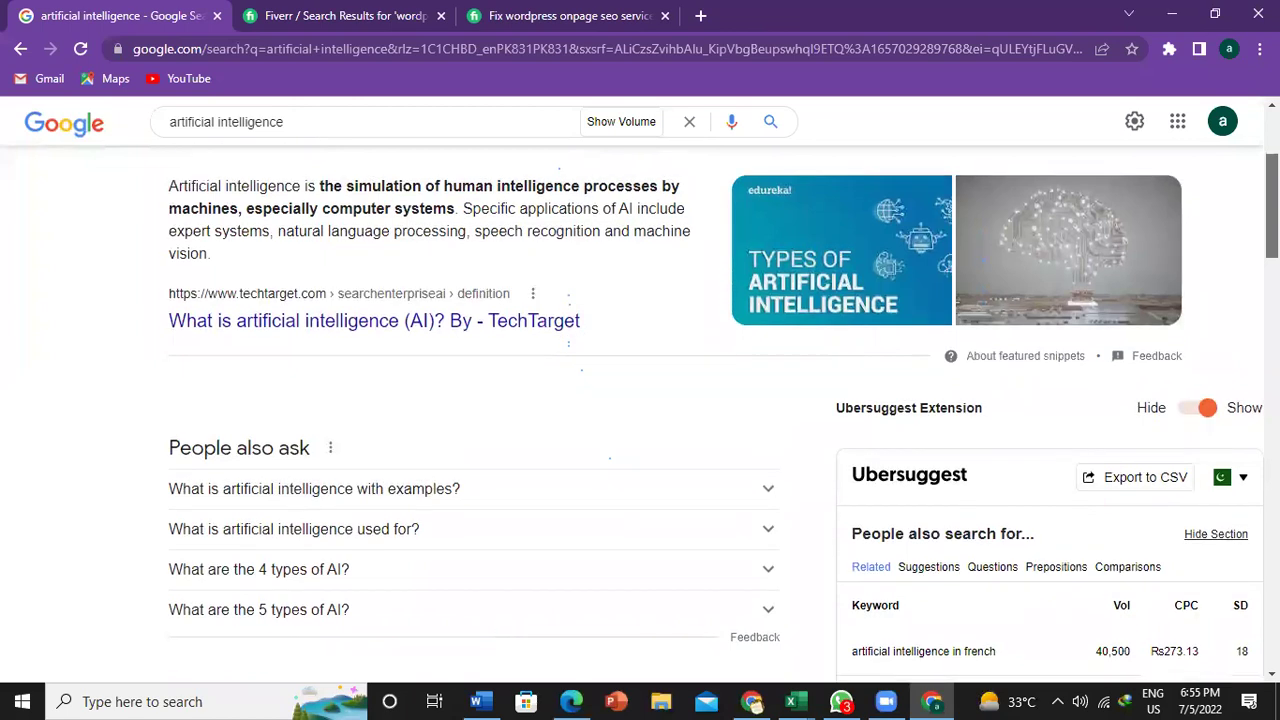
pyautogui.scroll(-3, 723, 410)
pyautogui.scroll(-1, 723, 410)
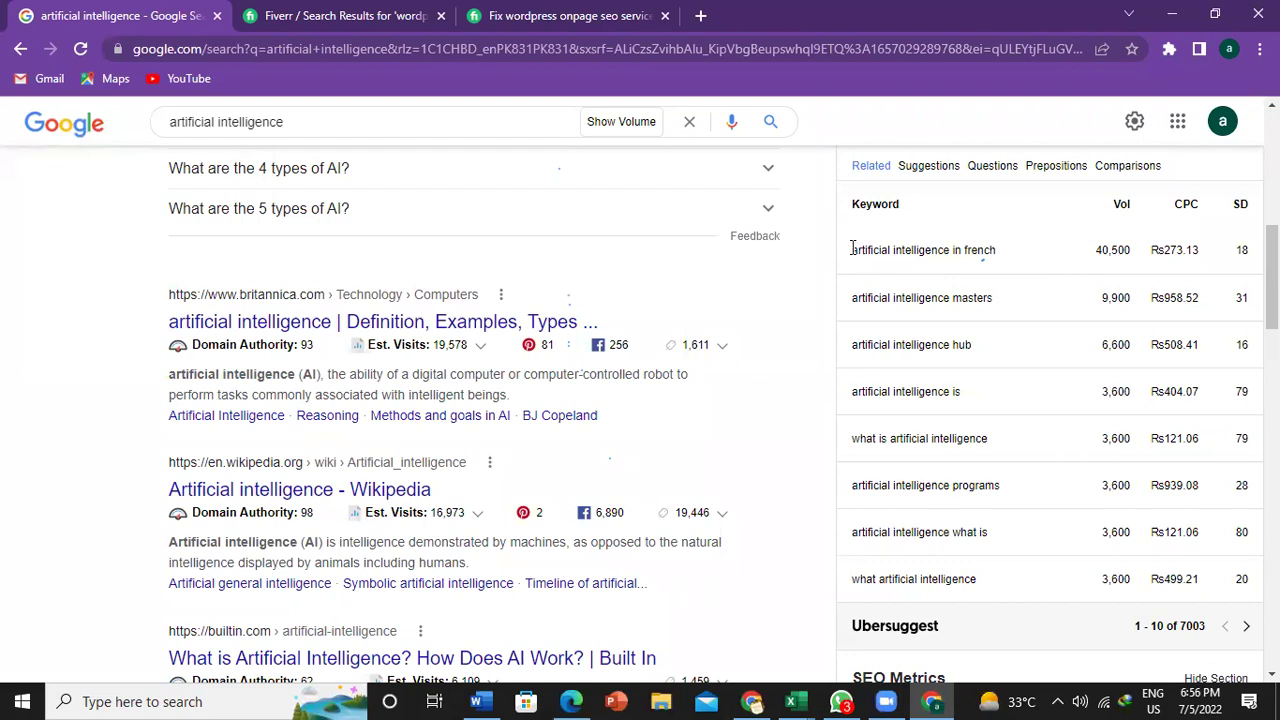
pyautogui.tripleClick(918, 248)
pyautogui.hotkey('ctrl', 'c')
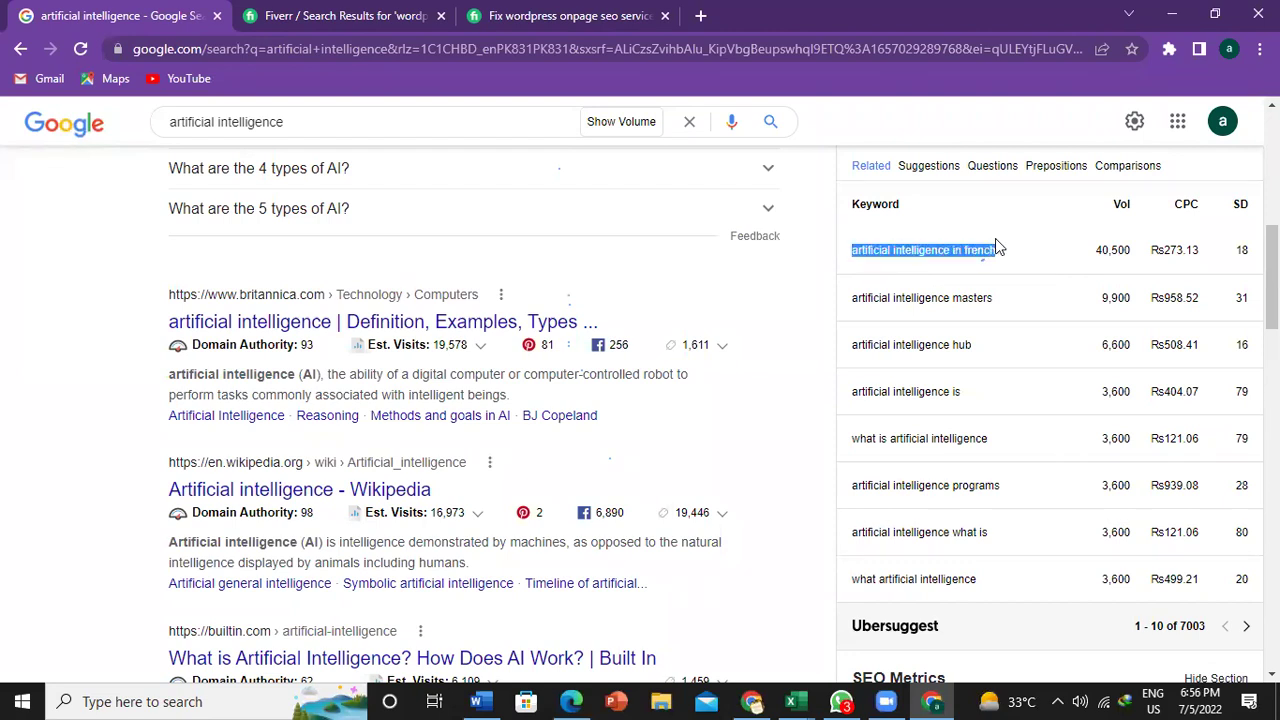
# - Open a new blank workbook in Excel and enlarge cell A1 by widening column A and heightening row 1
pyautogui.click(22, 700)
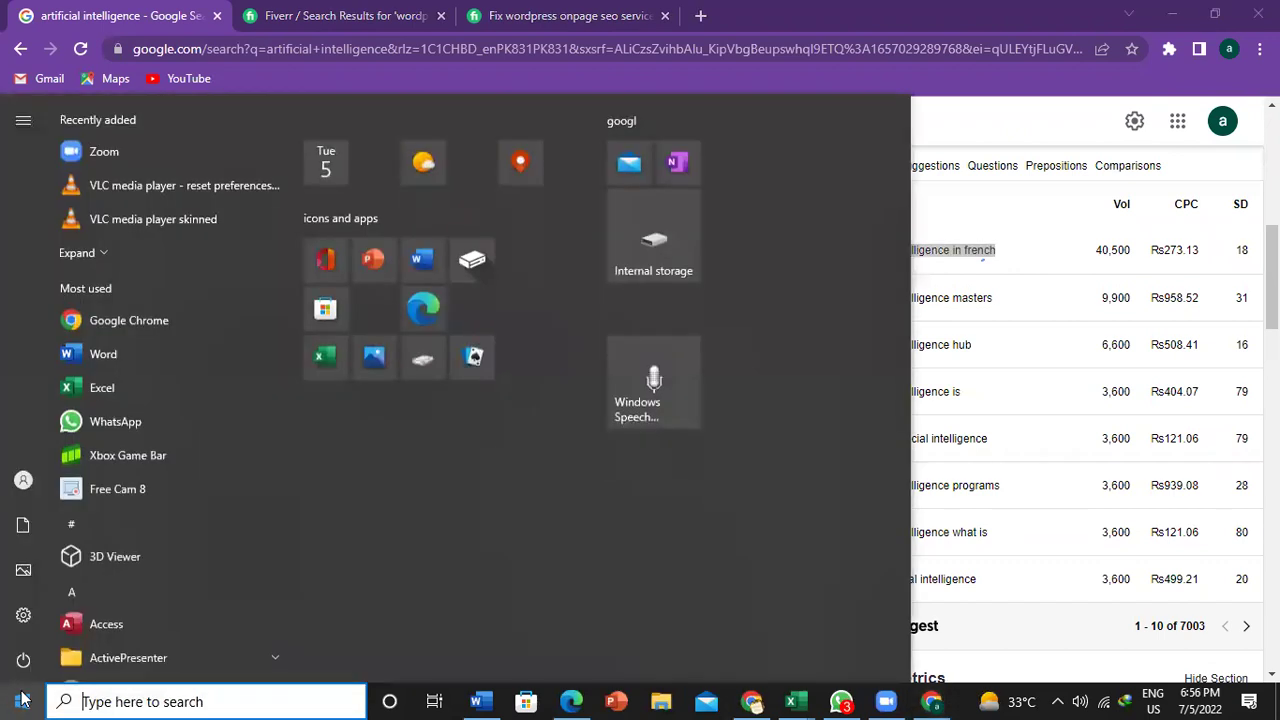
pyautogui.write('exc')
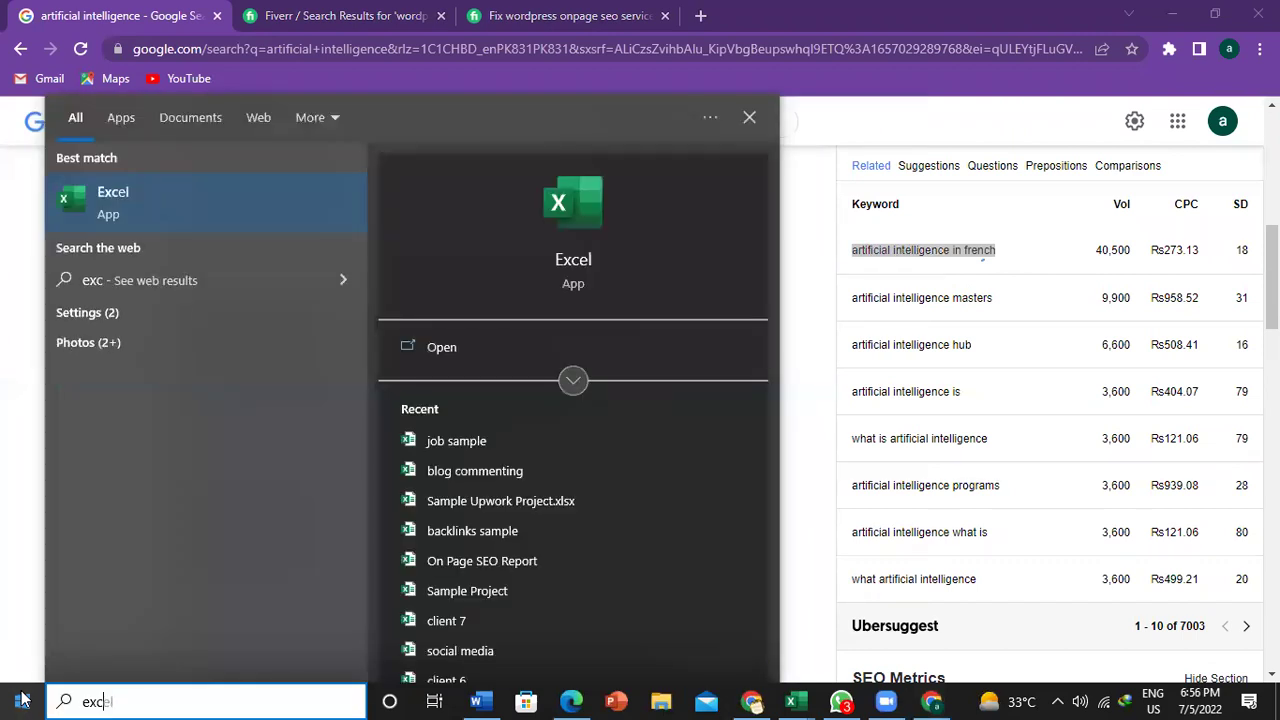
pyautogui.press('Return')
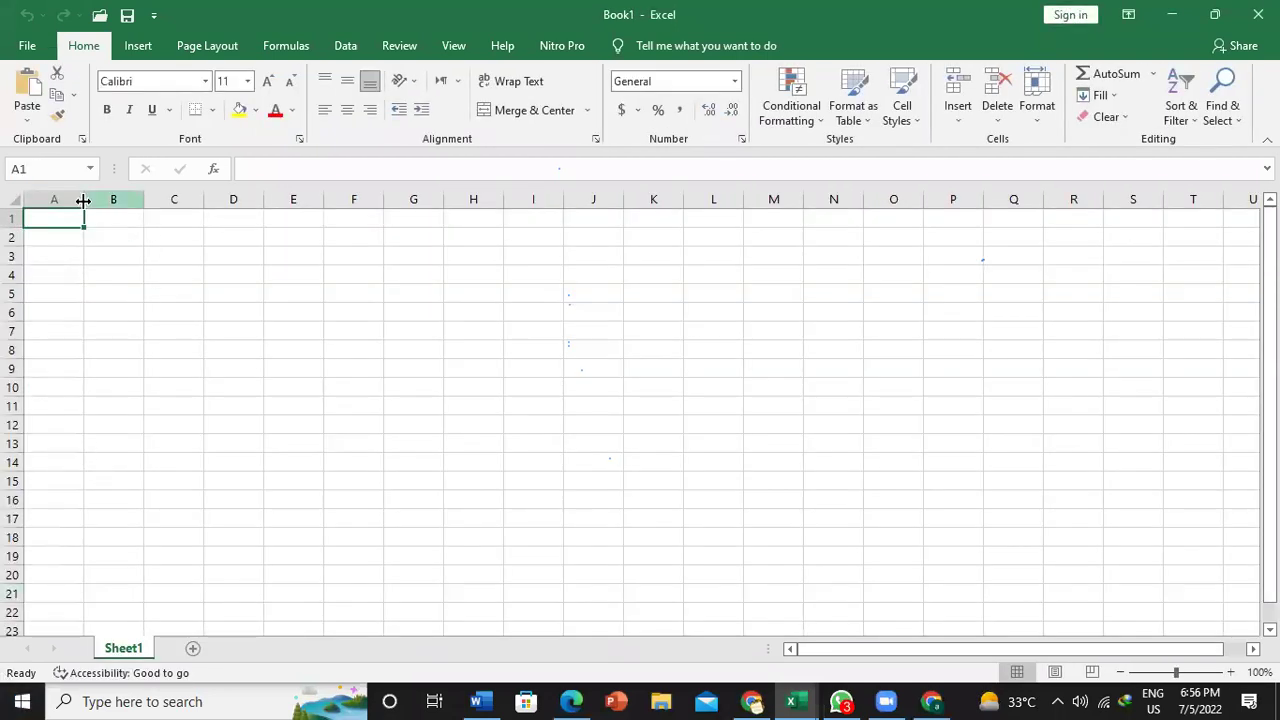
pyautogui.moveTo(83, 206); pyautogui.dragTo(213, 207)
pyautogui.moveTo(22, 227); pyautogui.dragTo(22, 245)
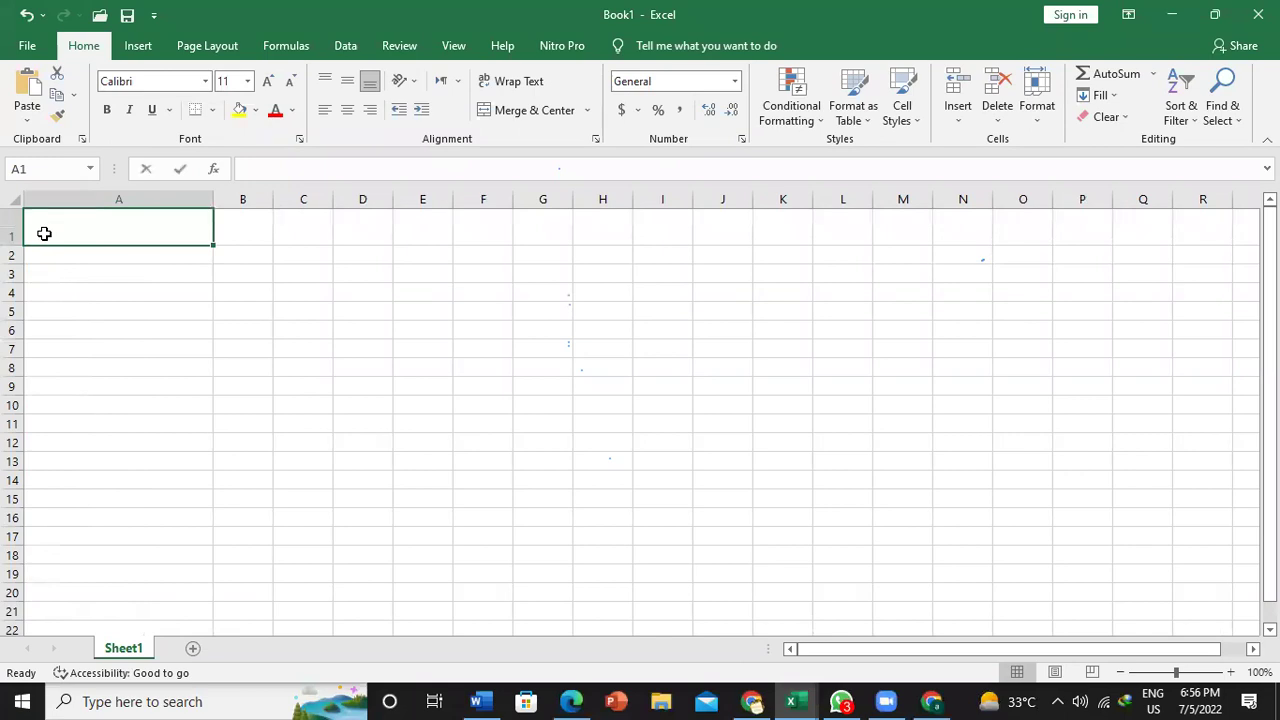
# - Enter the title "keyword report" in cell A1 and set the word "keyword" to font size 14
pyautogui.write('key')
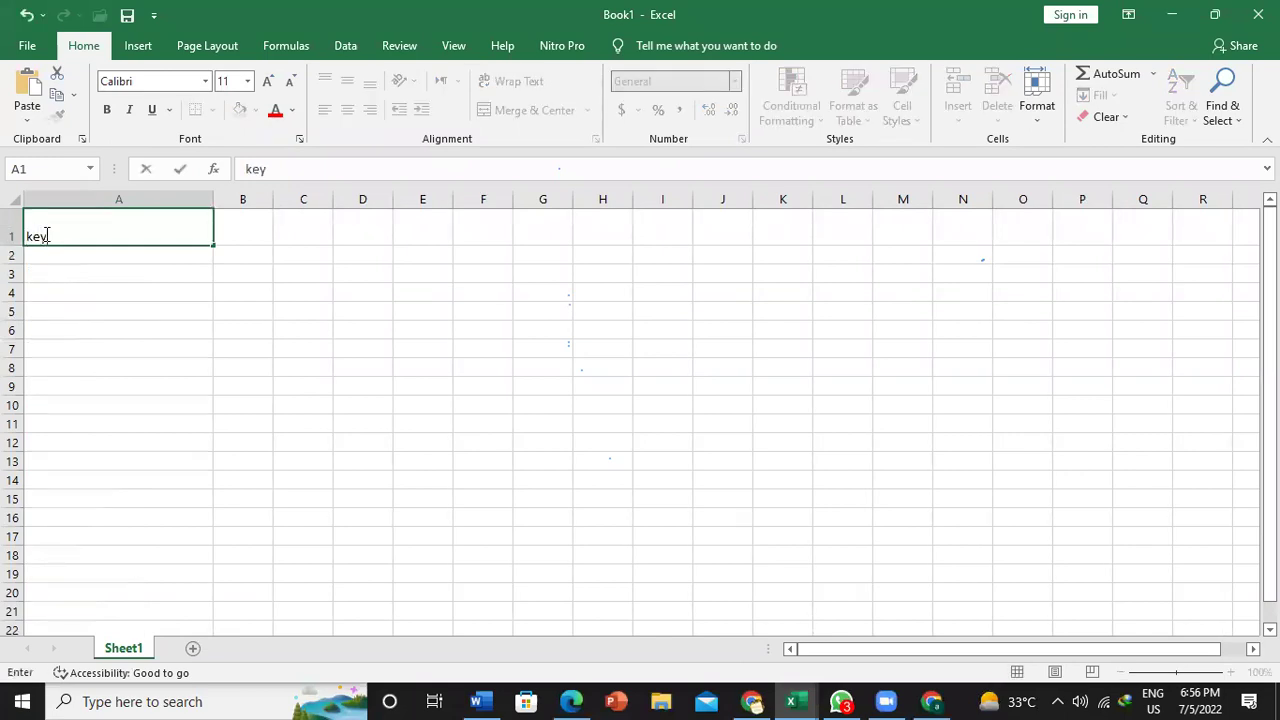
pyautogui.write('word repoe')
pyautogui.doubleClick(248, 81)
pyautogui.click(248, 81)
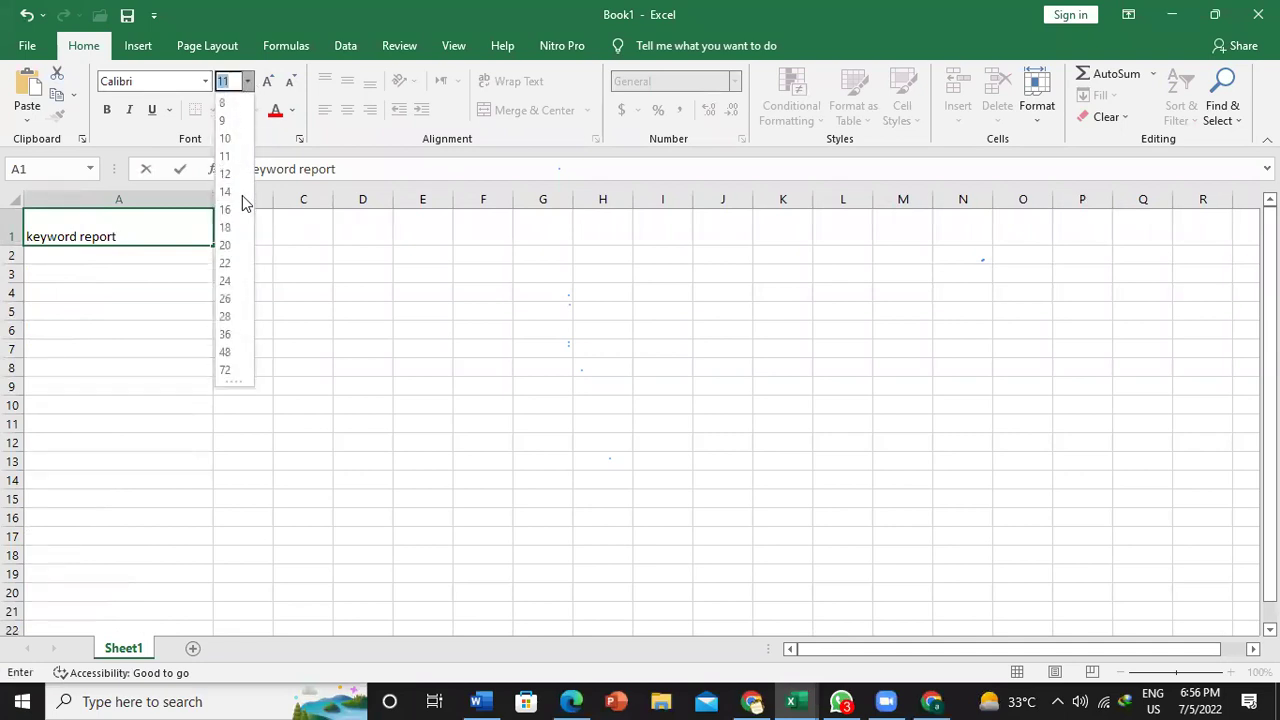
pyautogui.click(227, 227)
pyautogui.moveTo(28, 236); pyautogui.dragTo(78, 237)
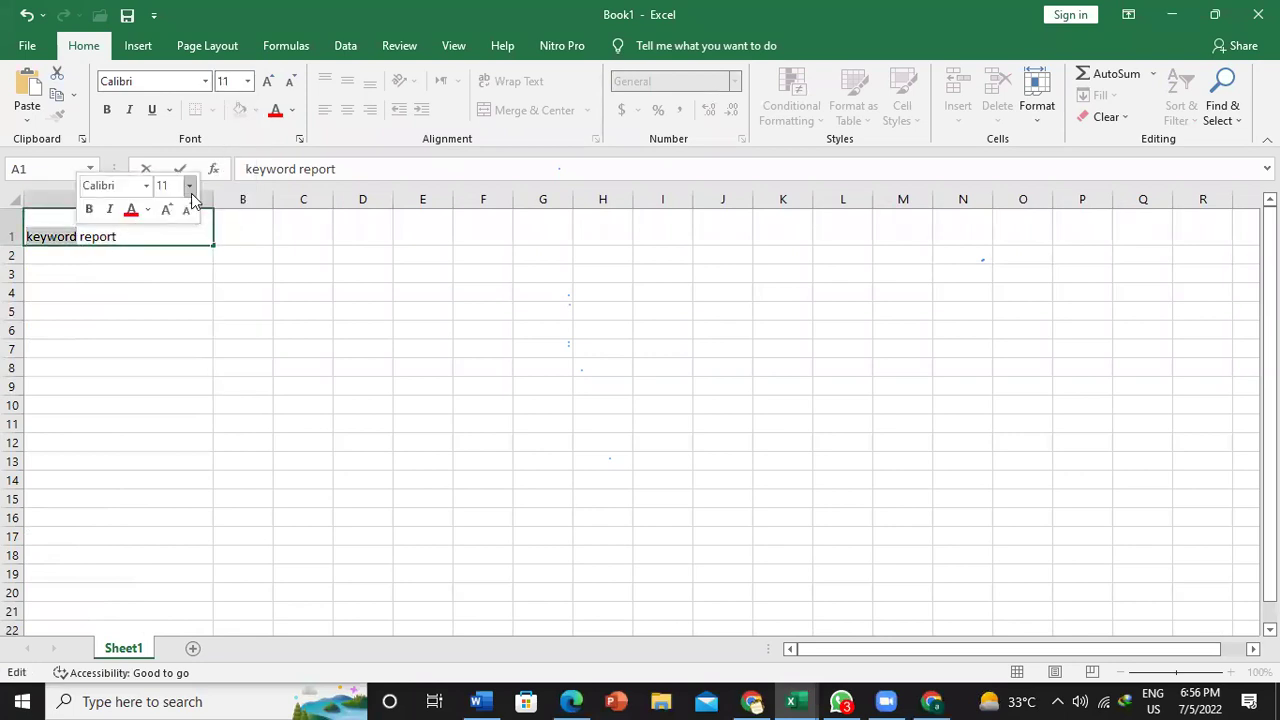
pyautogui.click(190, 187)
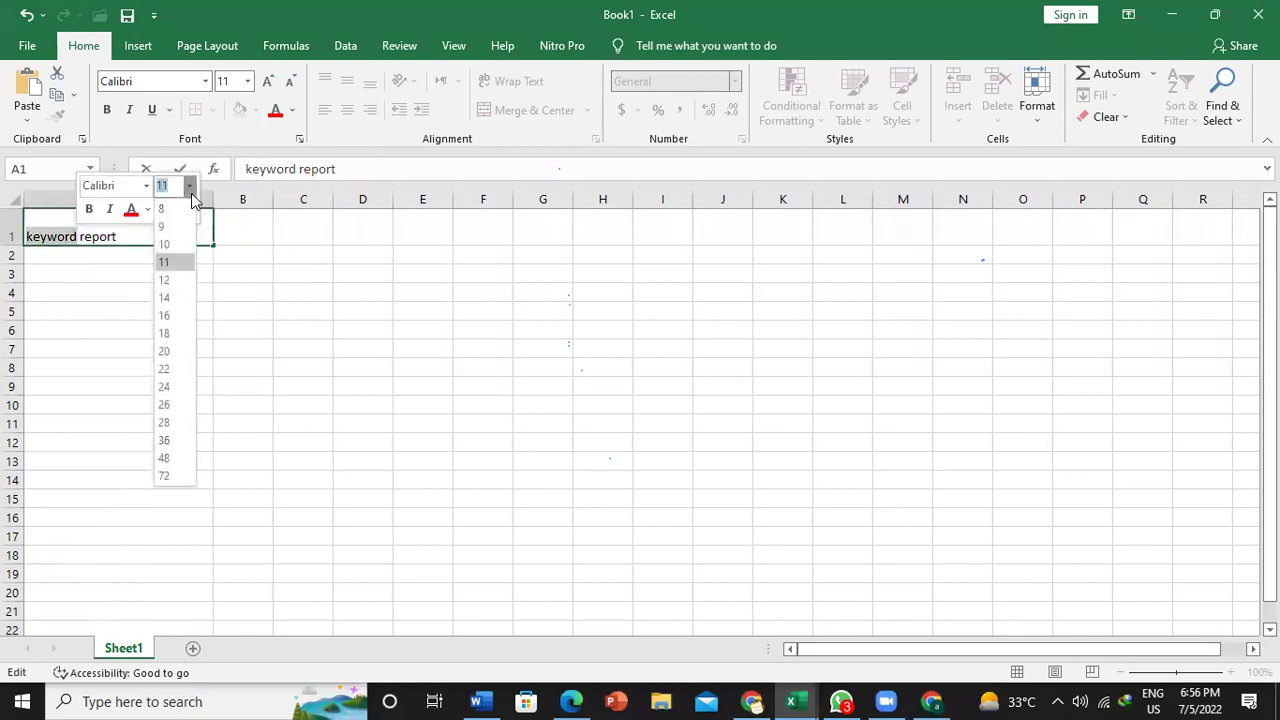
pyautogui.click(191, 300)
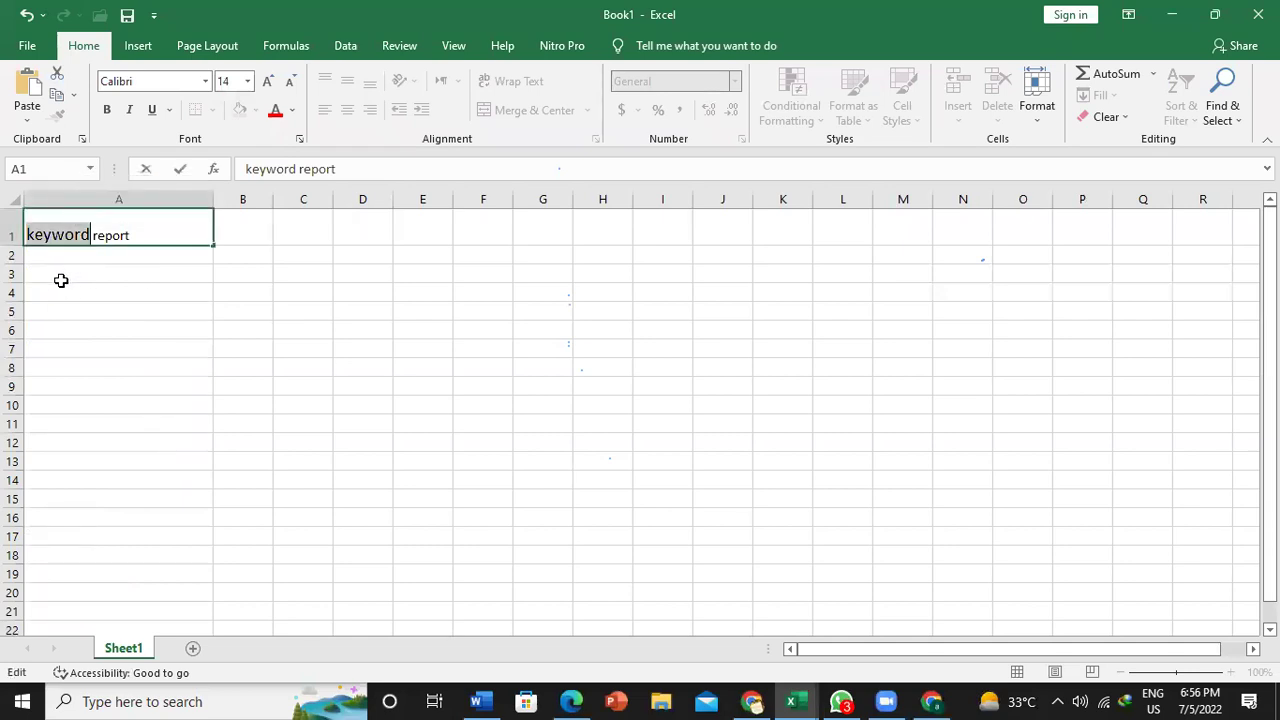
# - Paste the copied keyword into A3, and widen column B for the header "average monthly searches" in B1
pyautogui.click(61, 282)
pyautogui.hotkey('ctrl', 'v')
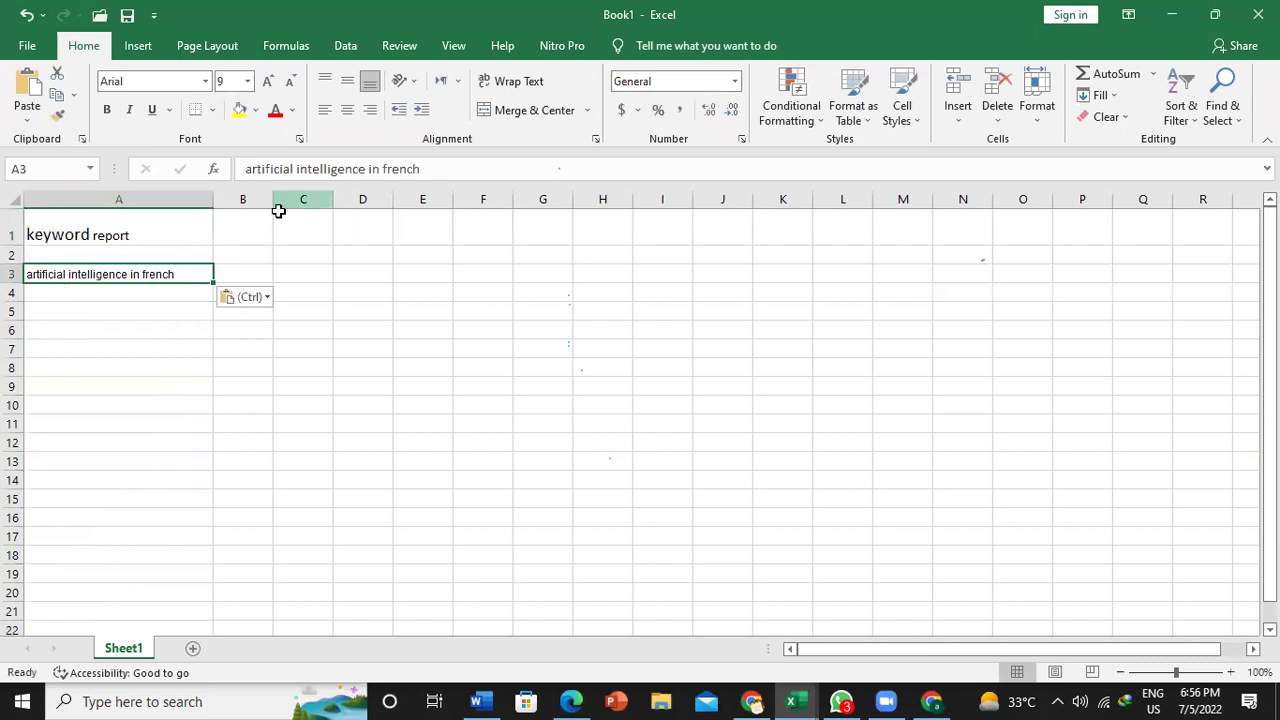
pyautogui.moveTo(272, 198); pyautogui.dragTo(331, 198)
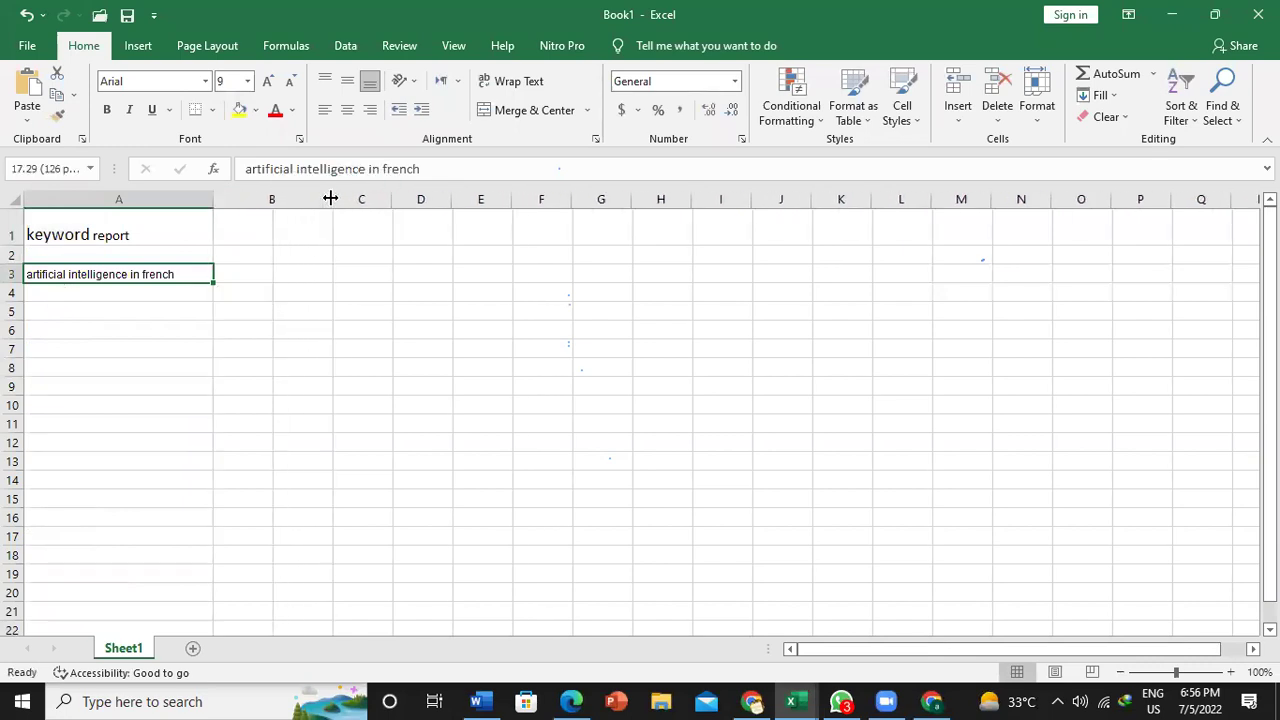
pyautogui.click(287, 228)
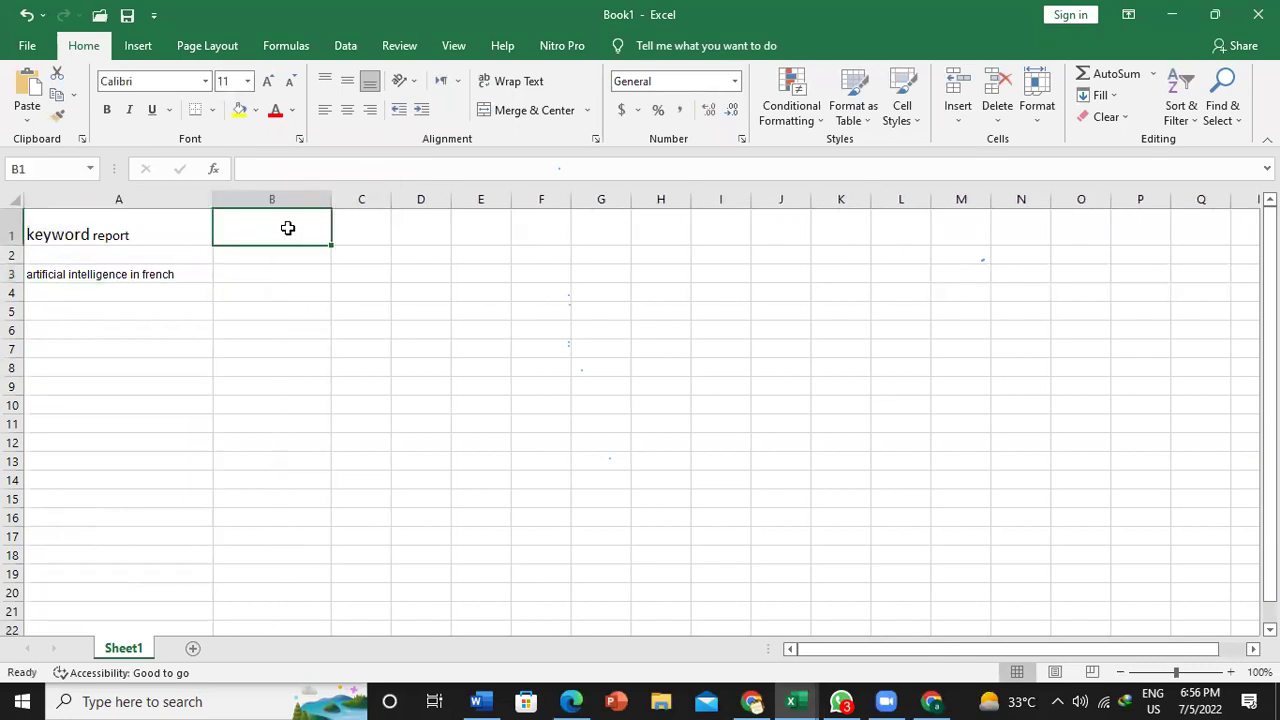
pyautogui.write('average monthly s')
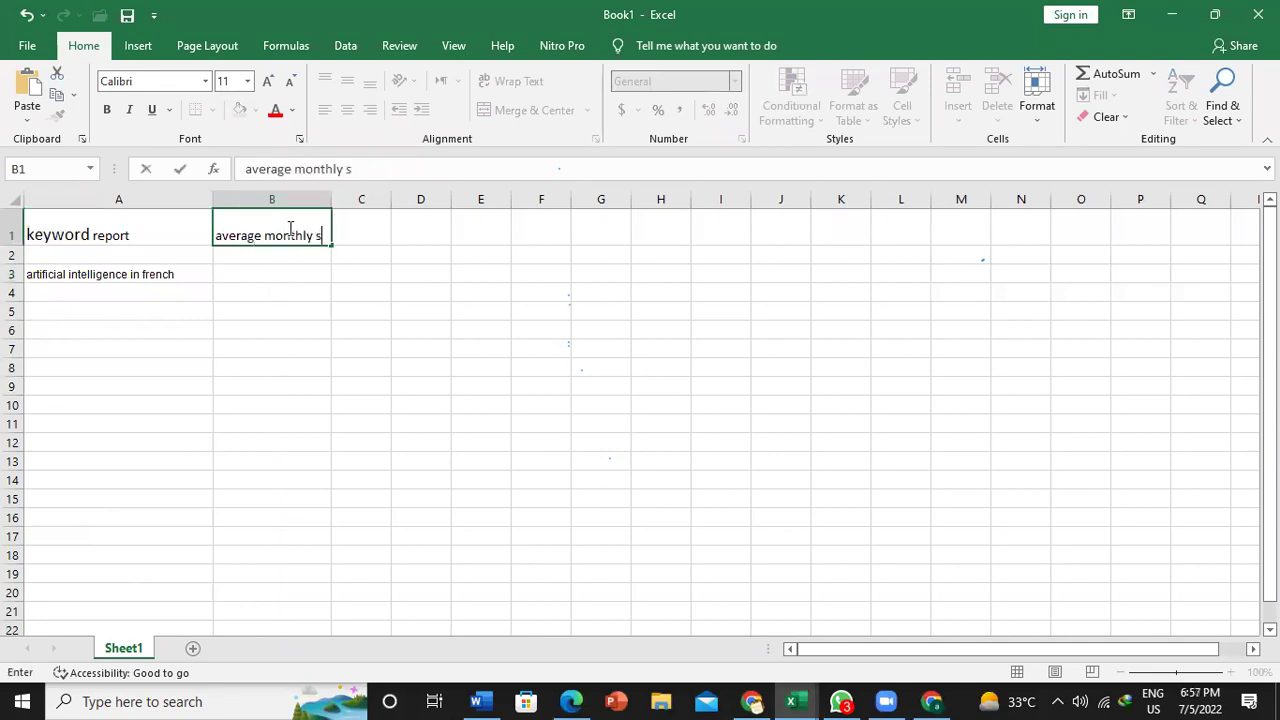
pyautogui.write('earches')
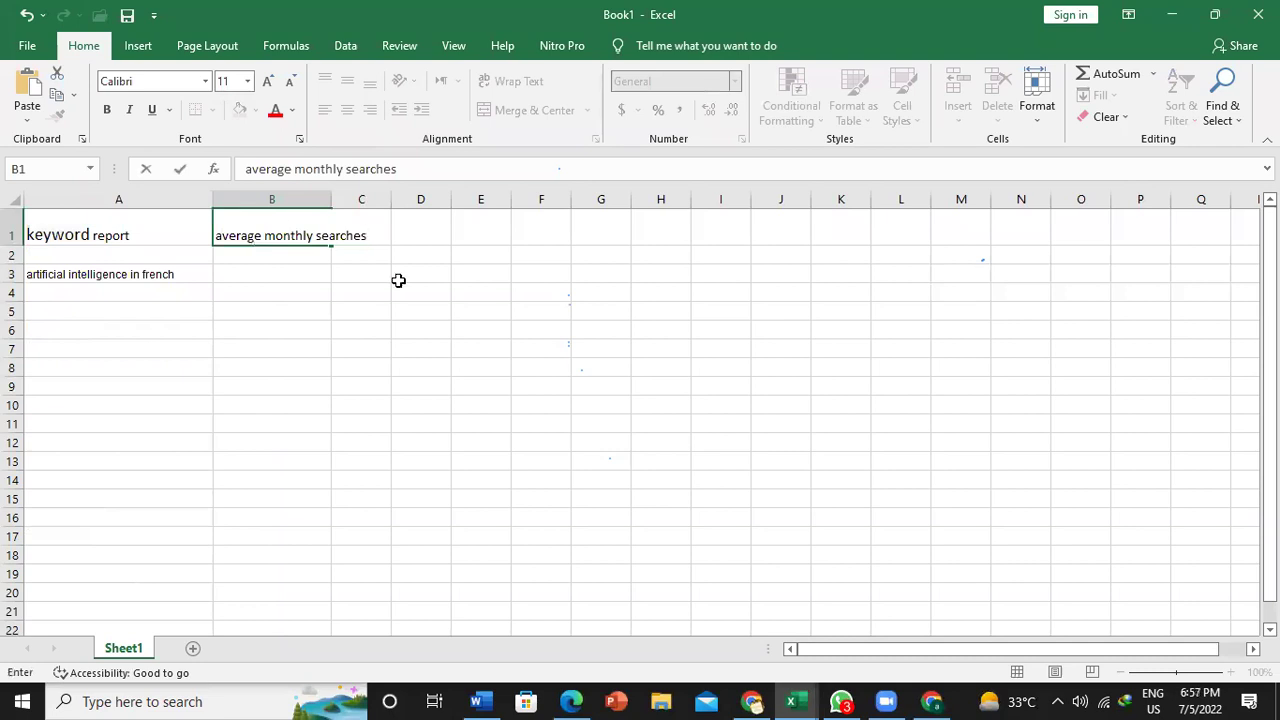
# - Widen columns B through E and enter the header "competition" in C1
pyautogui.click(402, 218)
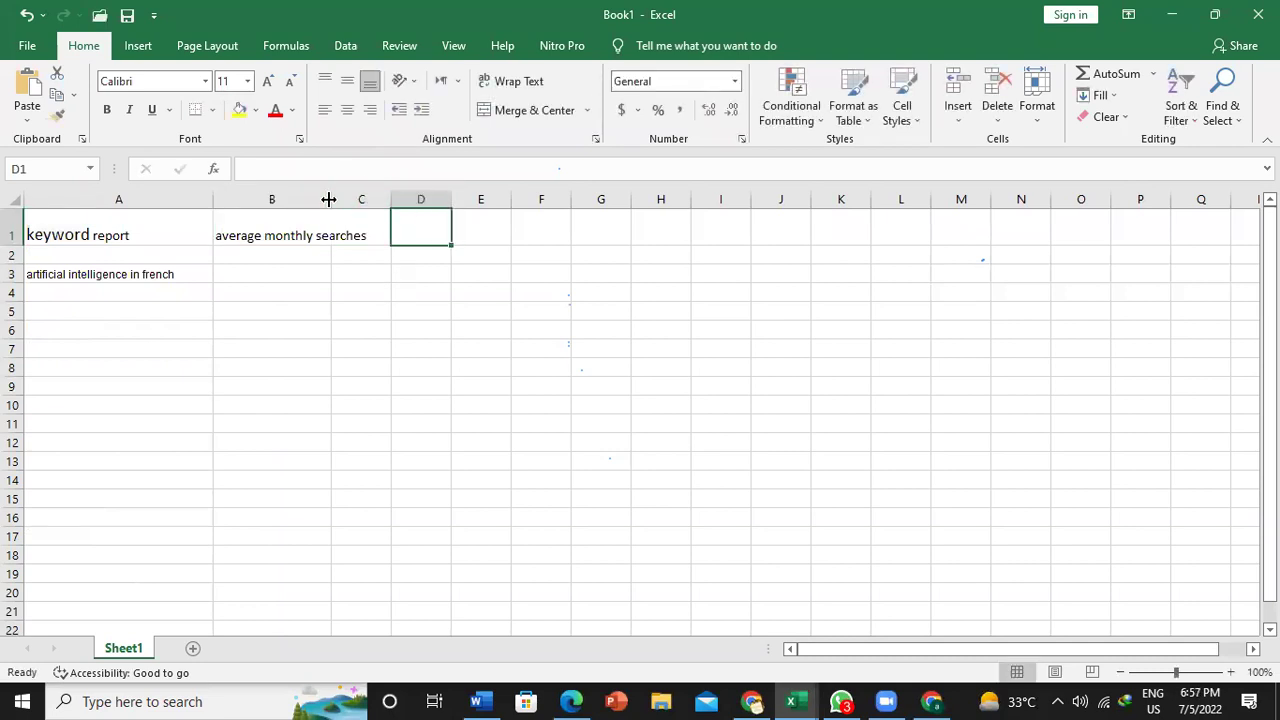
pyautogui.moveTo(328, 199); pyautogui.dragTo(820, 206)
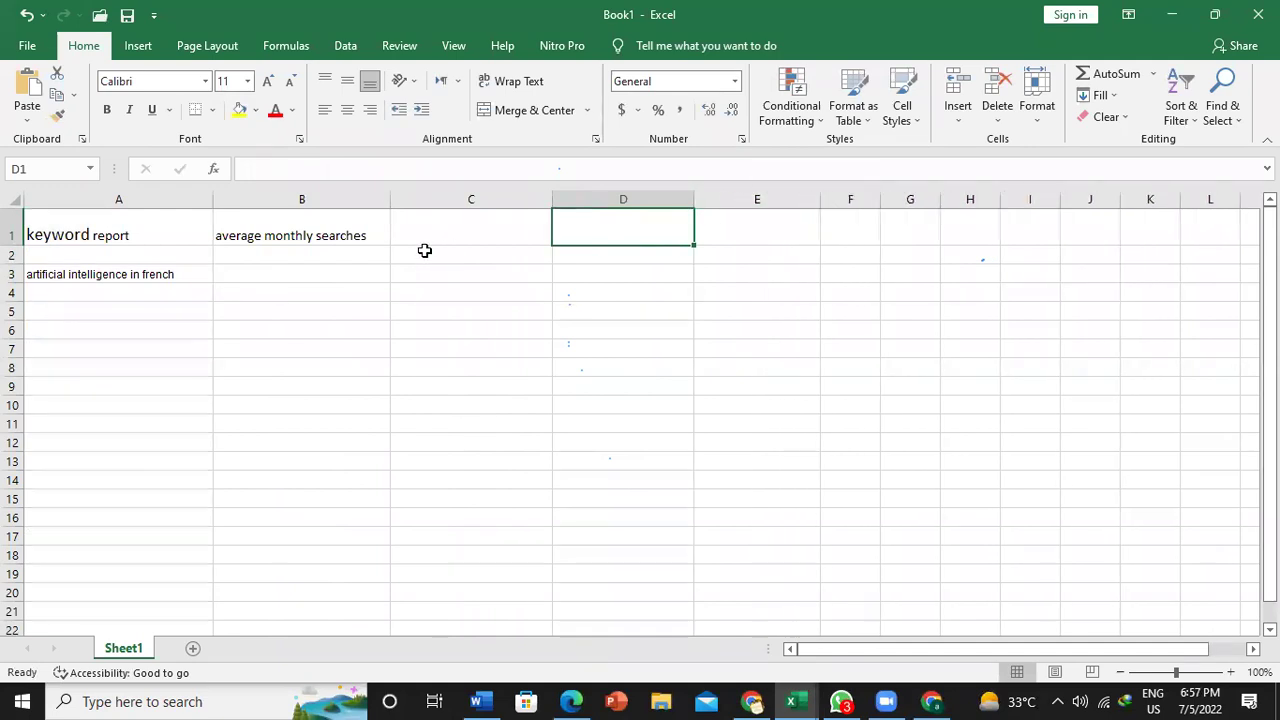
pyautogui.click(438, 230)
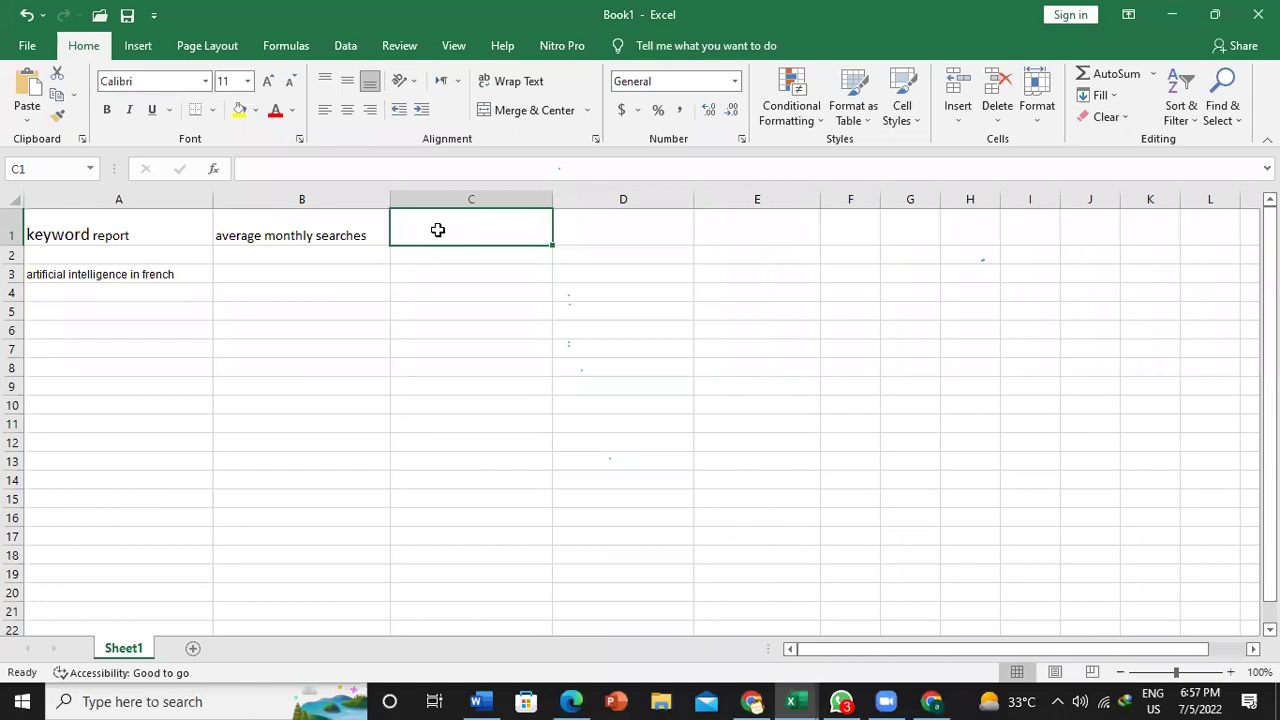
pyautogui.write('co')
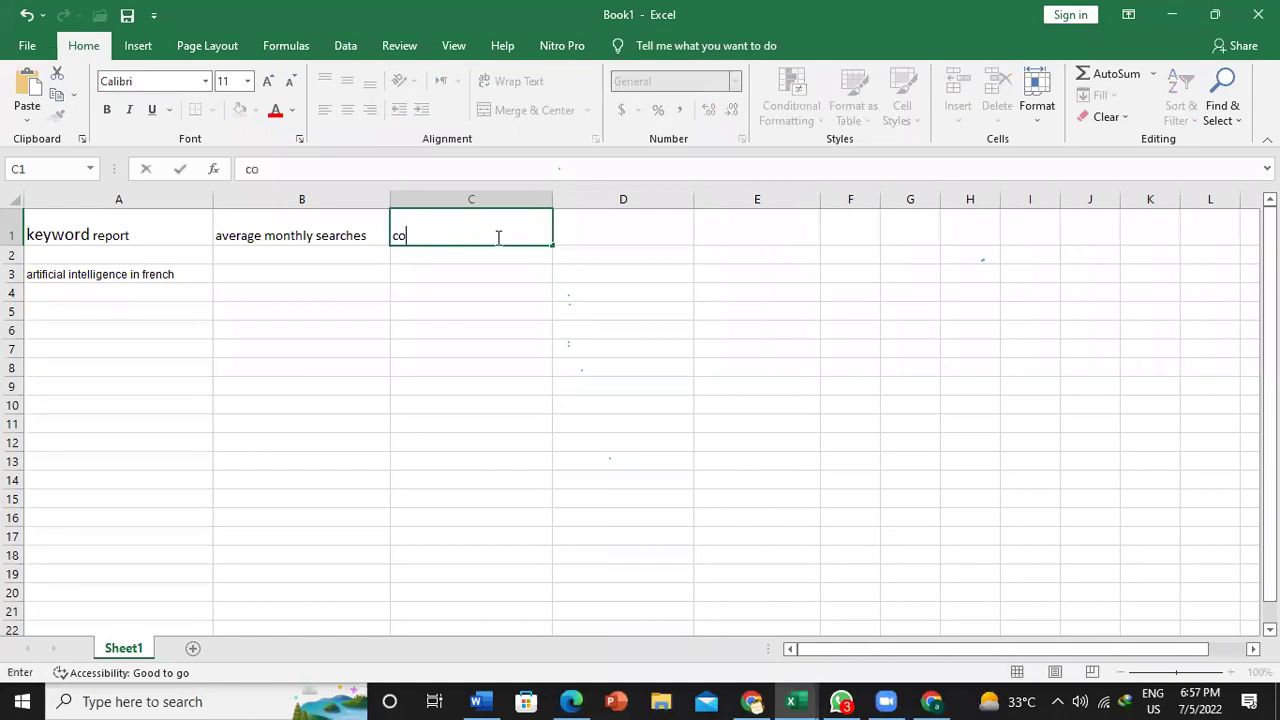
pyautogui.write('mpetition')
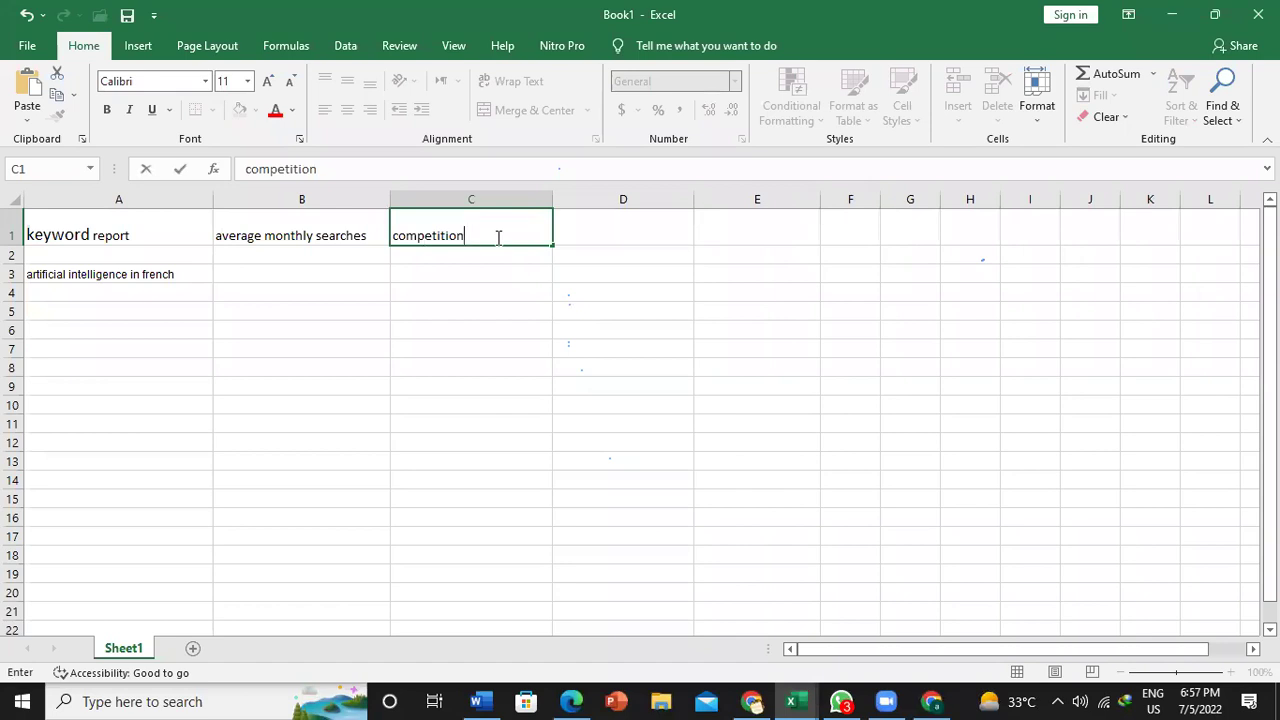
# - Enter the headers "SD" in D1 and "CPC" in E1
pyautogui.click(604, 237)
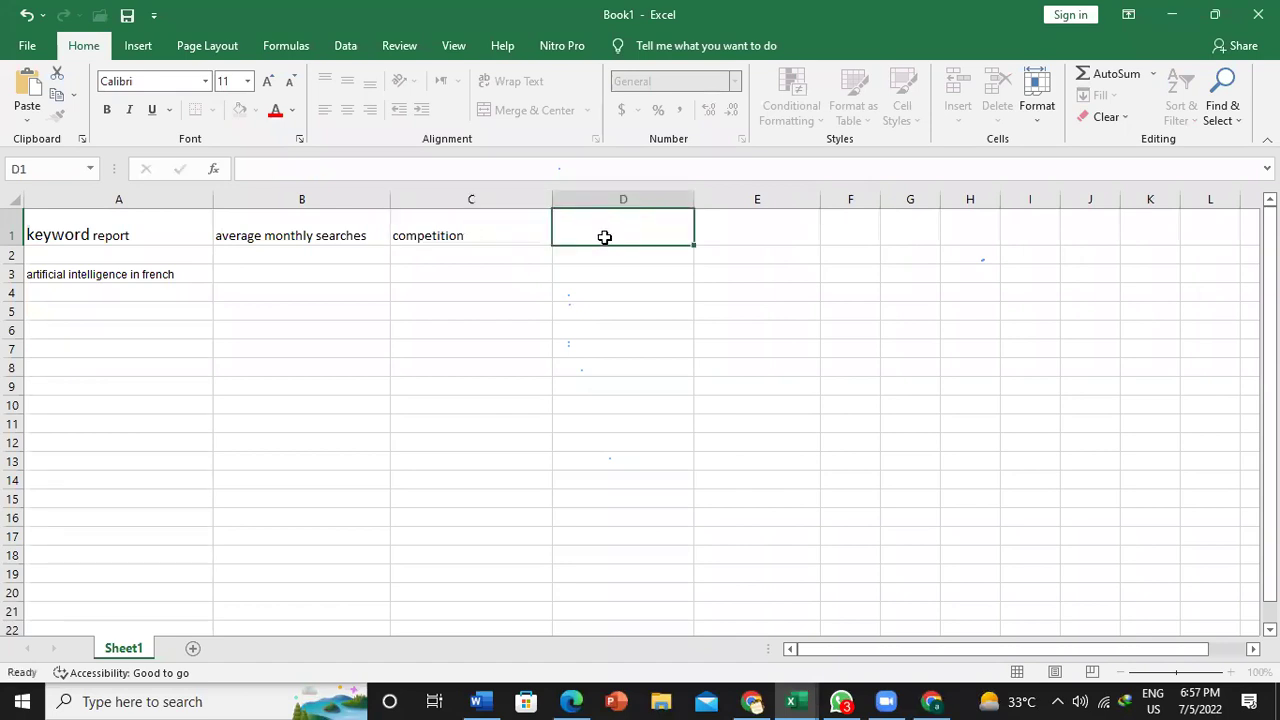
pyautogui.write('Sd')
pyautogui.press('BackSpace')
pyautogui.write('D')
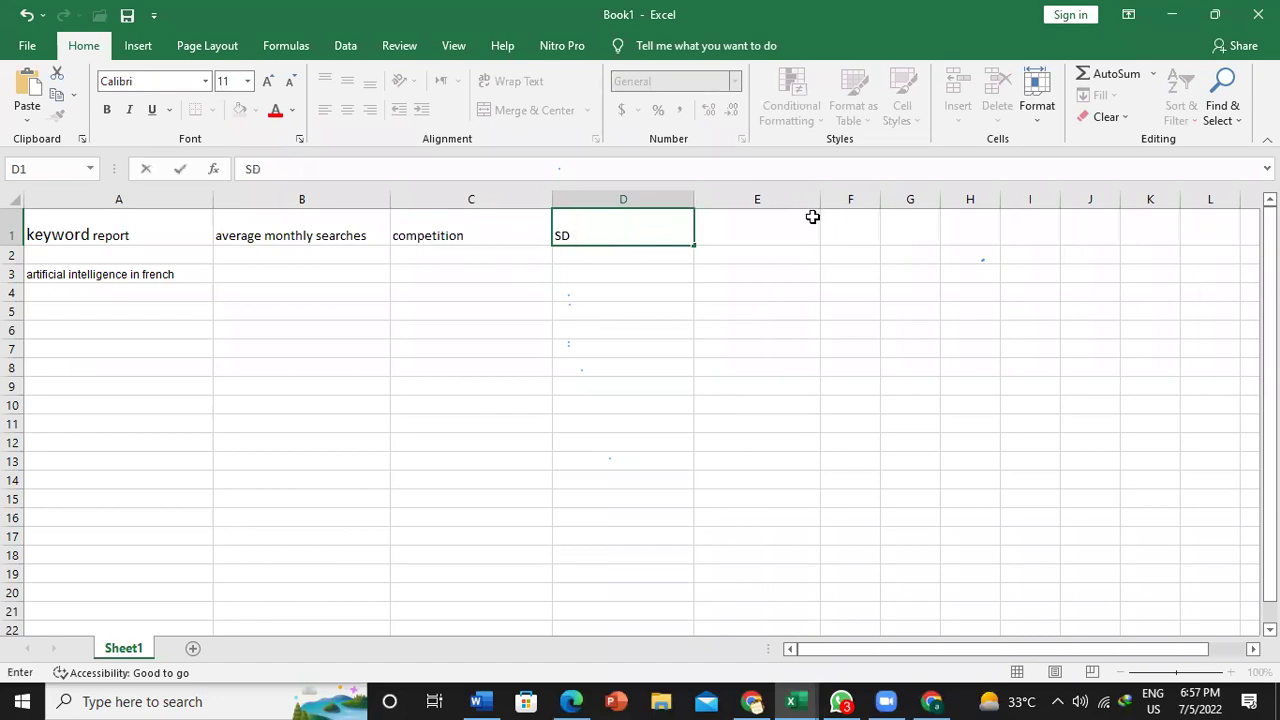
pyautogui.click(769, 230)
pyautogui.write('C')
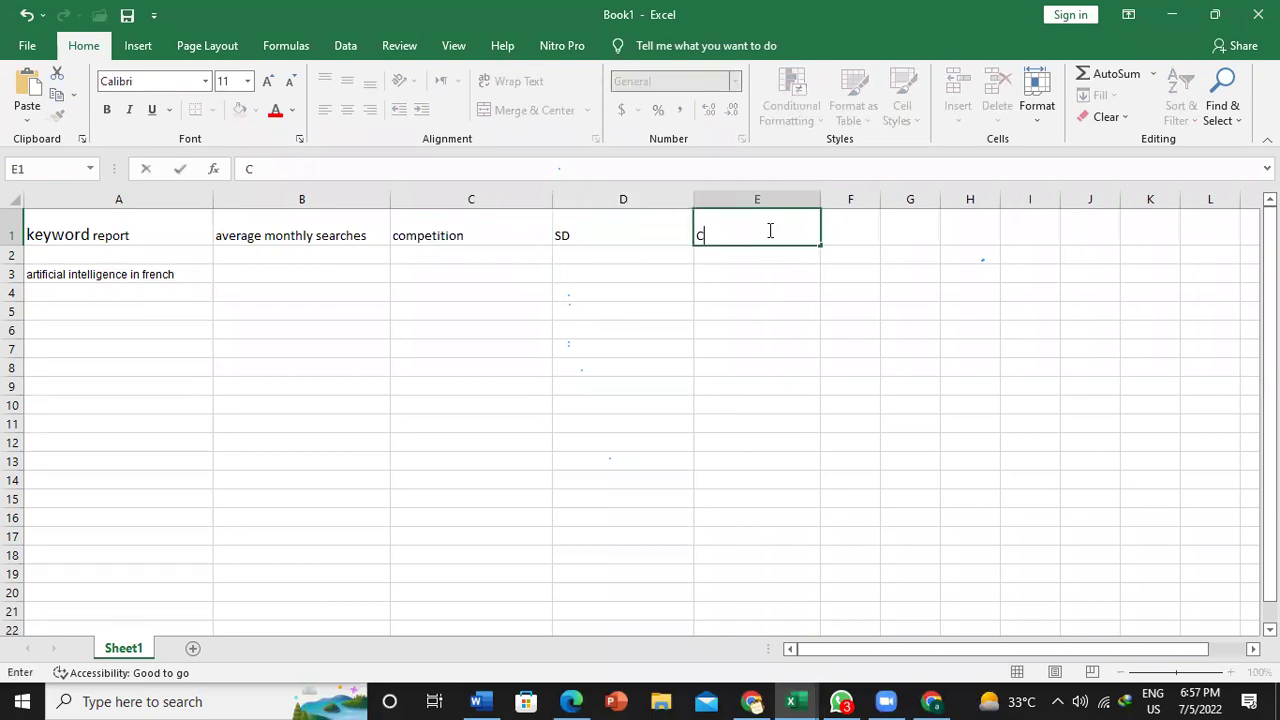
pyautogui.write('PC')
# - Copy the volume 40,500 of "artificial intelligence in french" from Ubersuggest in Chrome into cell B3 of the Book1 workbook
pyautogui.click(932, 701)
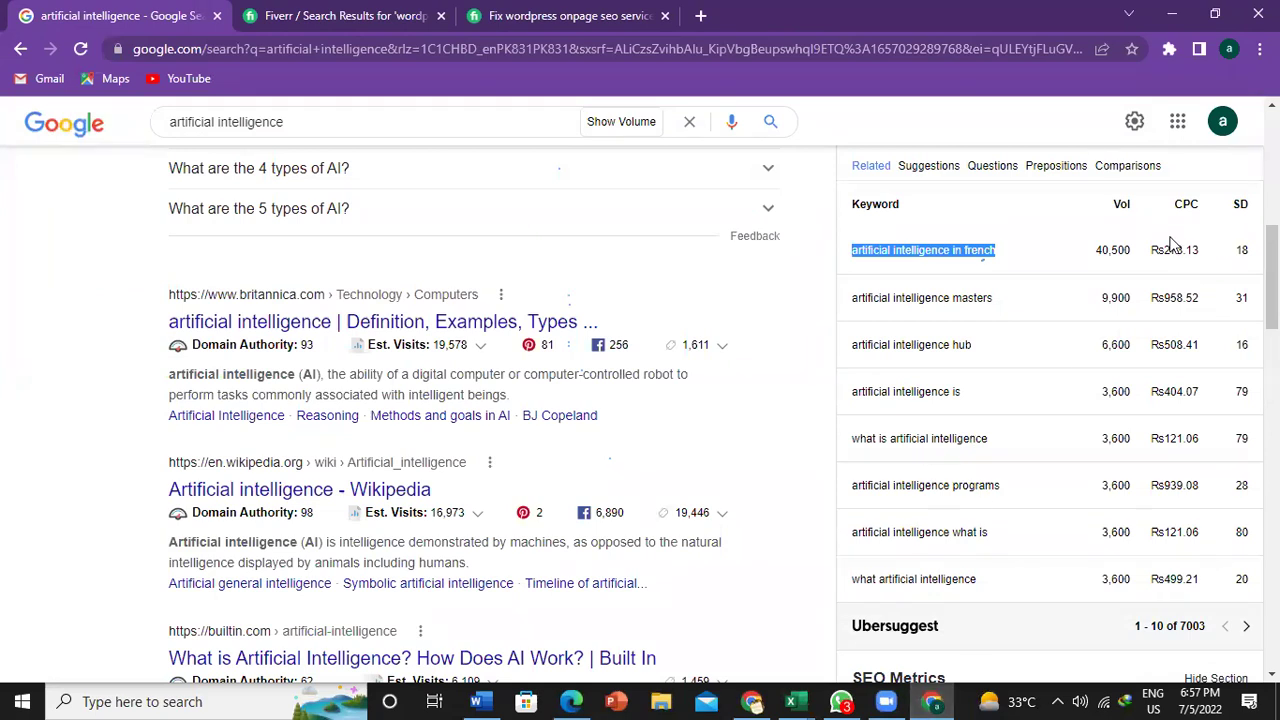
pyautogui.moveTo(1135, 255); pyautogui.dragTo(1097, 258)
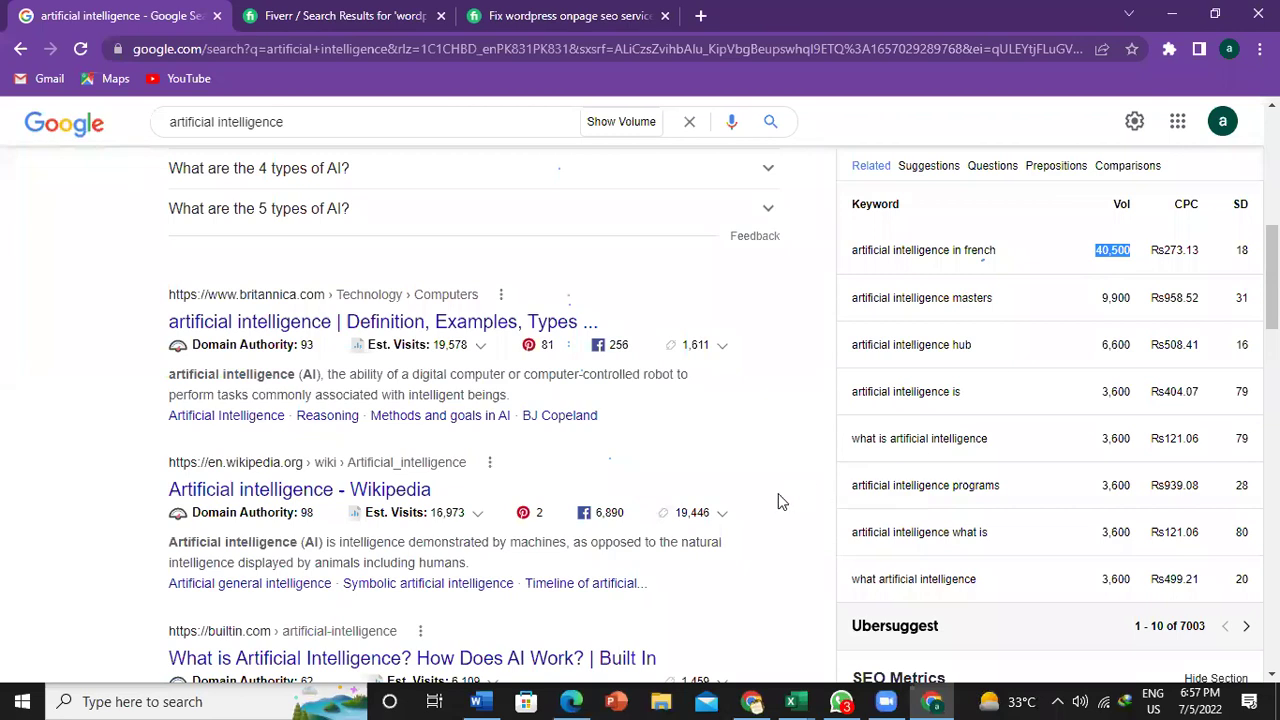
pyautogui.moveTo(794, 698)
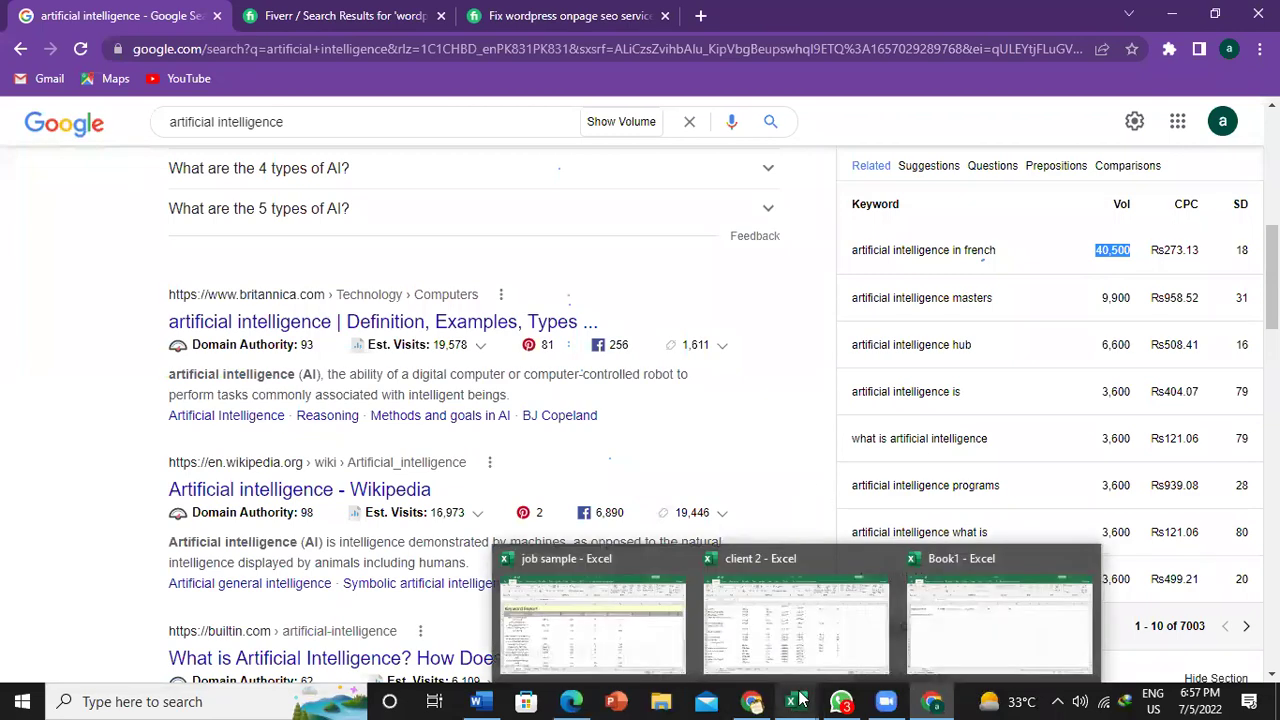
pyautogui.click(930, 659)
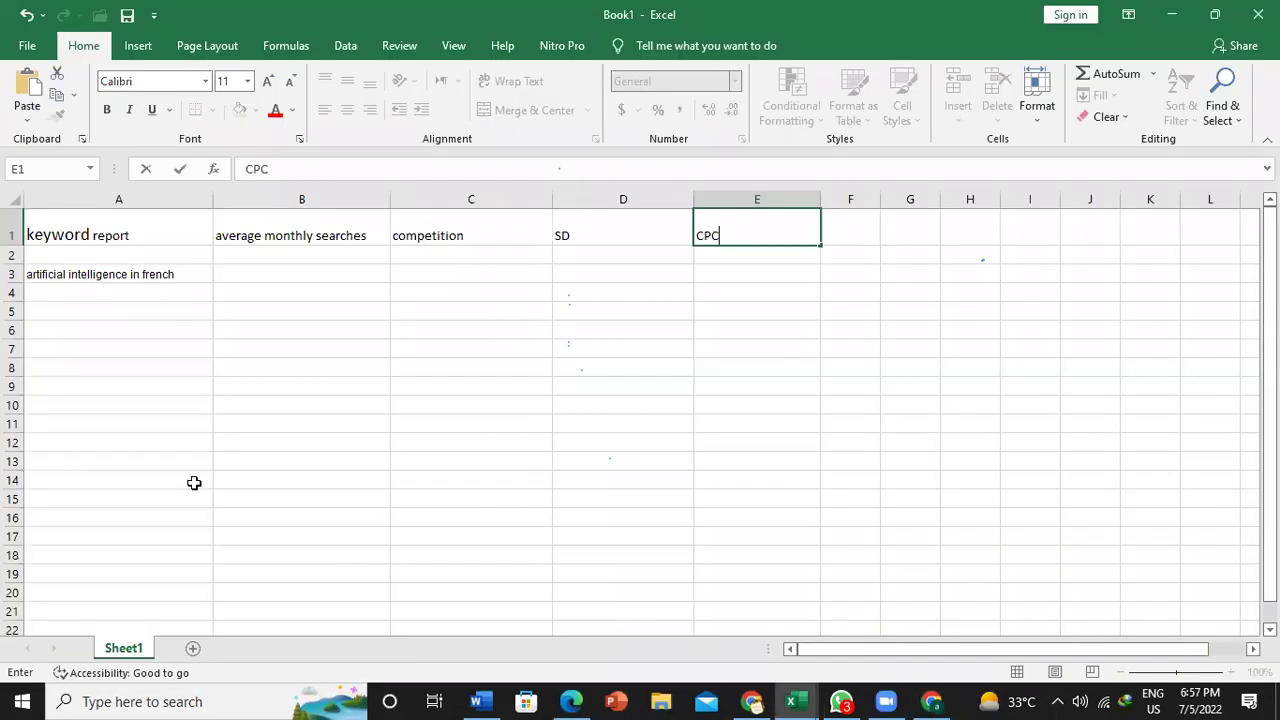
pyautogui.click(265, 274)
pyautogui.write('40500')
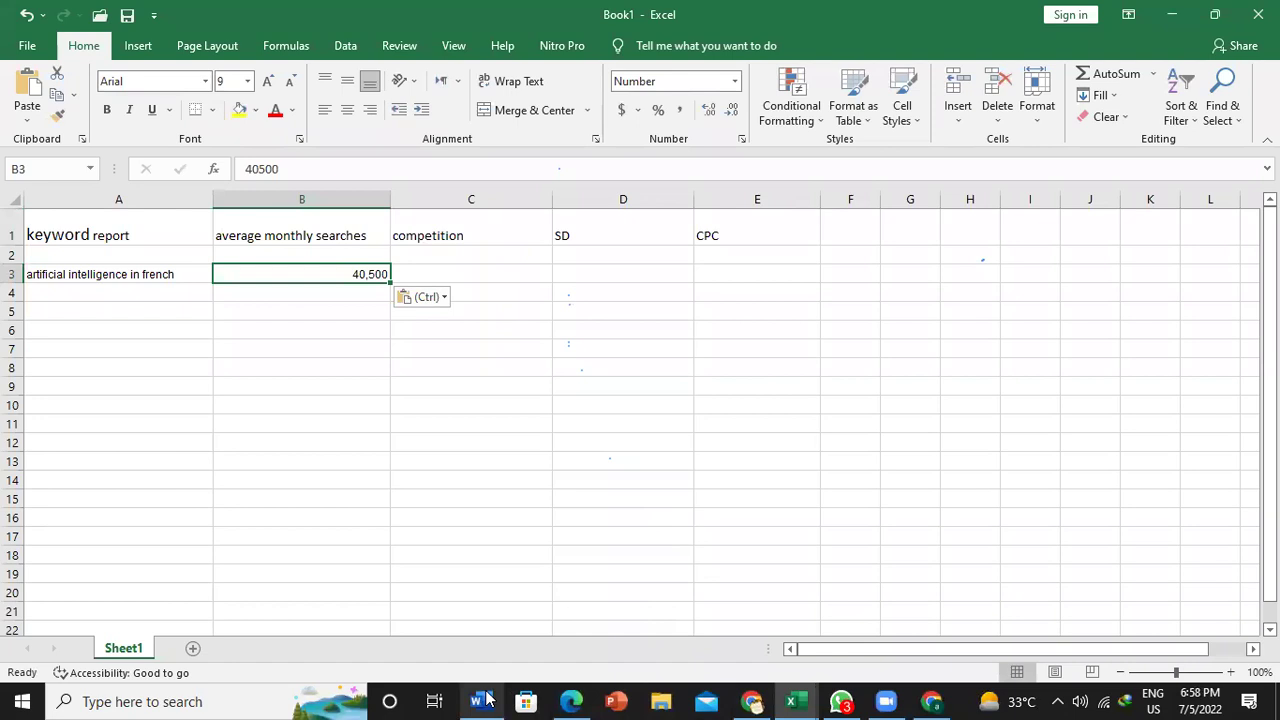
# - Copy the CPC value Rs273.13 of "artificial intelligence in french" from Ubersuggest in Chrome into cell D3 of the Book1 workbook
pyautogui.moveTo(488, 699)
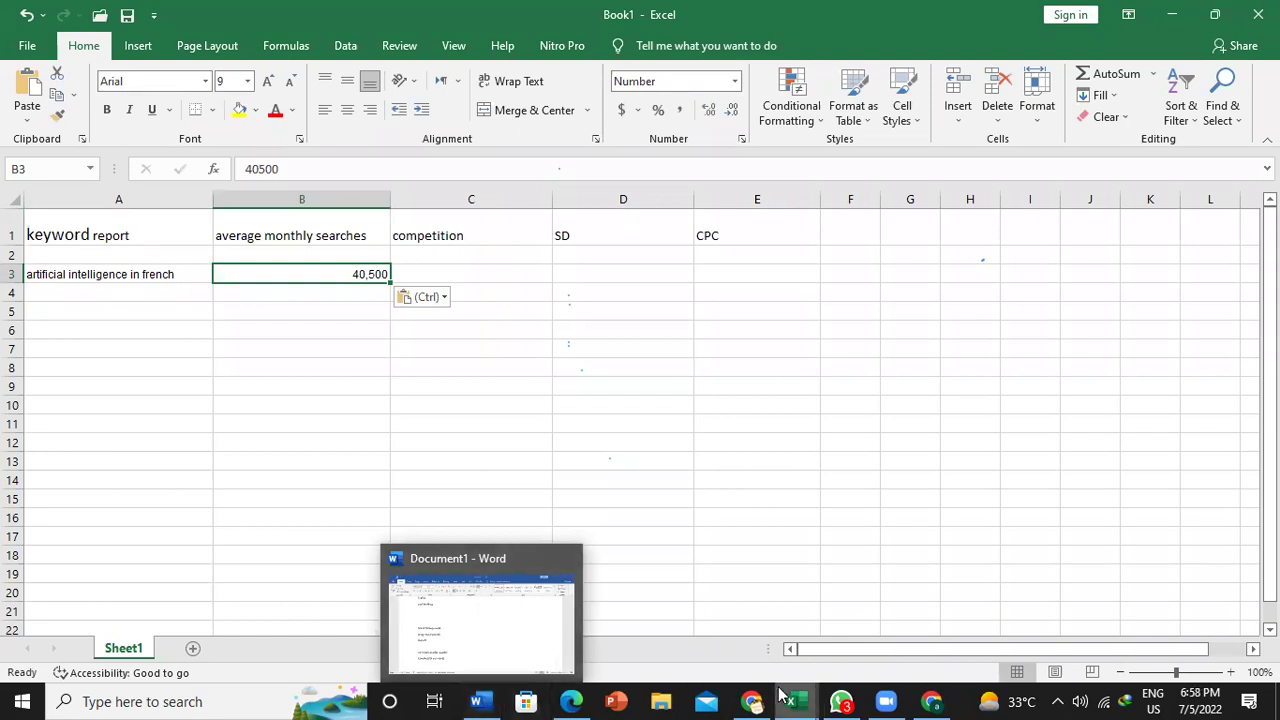
pyautogui.moveTo(796, 700)
pyautogui.moveTo(748, 699)
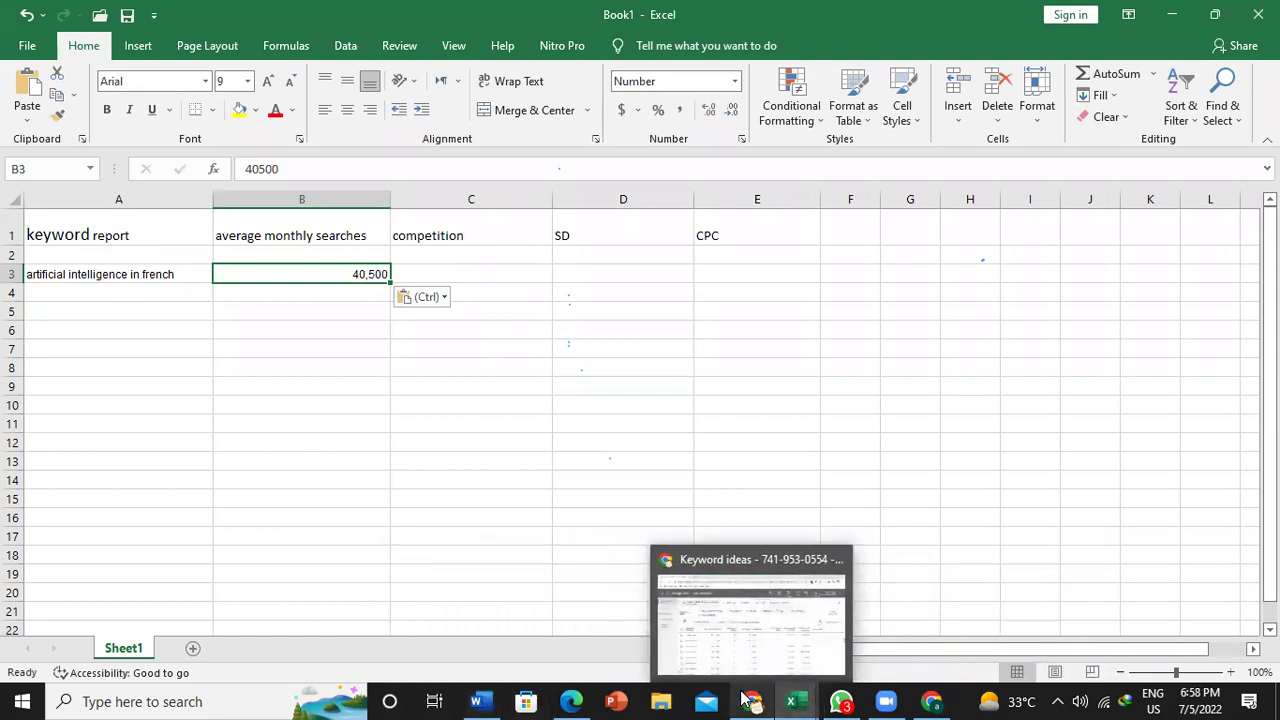
pyautogui.click(931, 700)
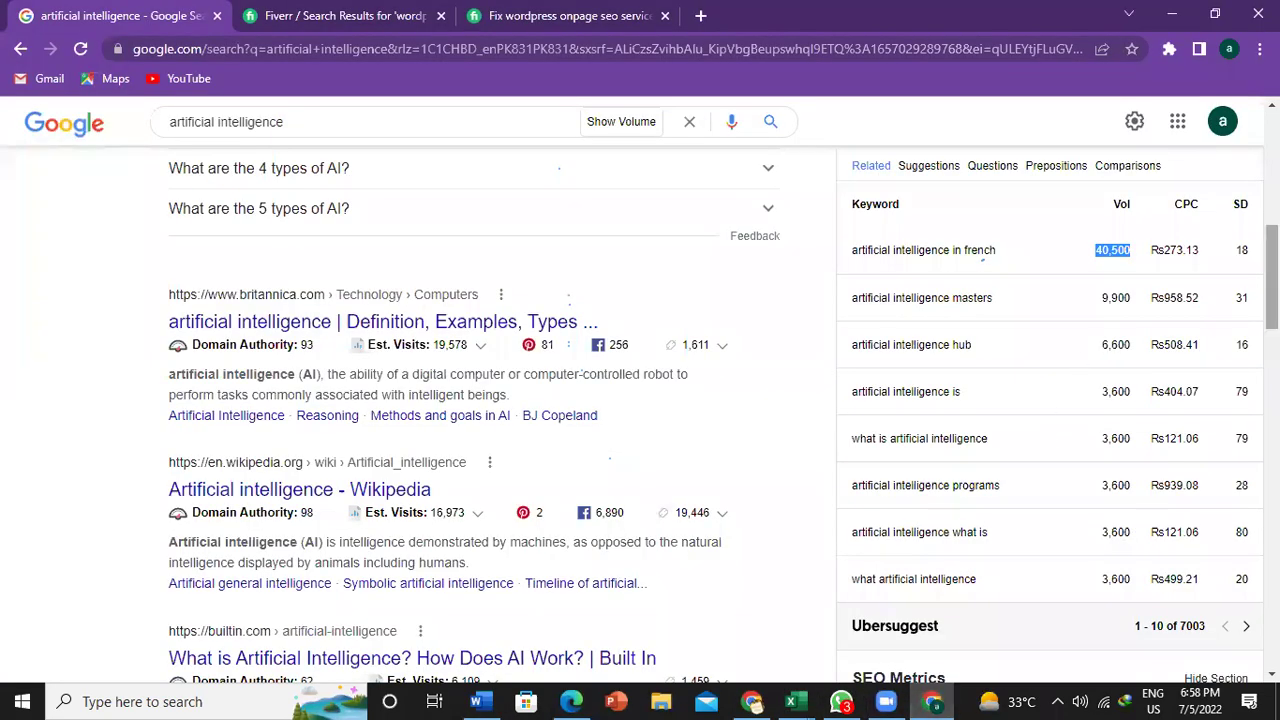
pyautogui.moveTo(1203, 250); pyautogui.dragTo(1148, 256)
pyautogui.hotkey('ctrl', 'c')
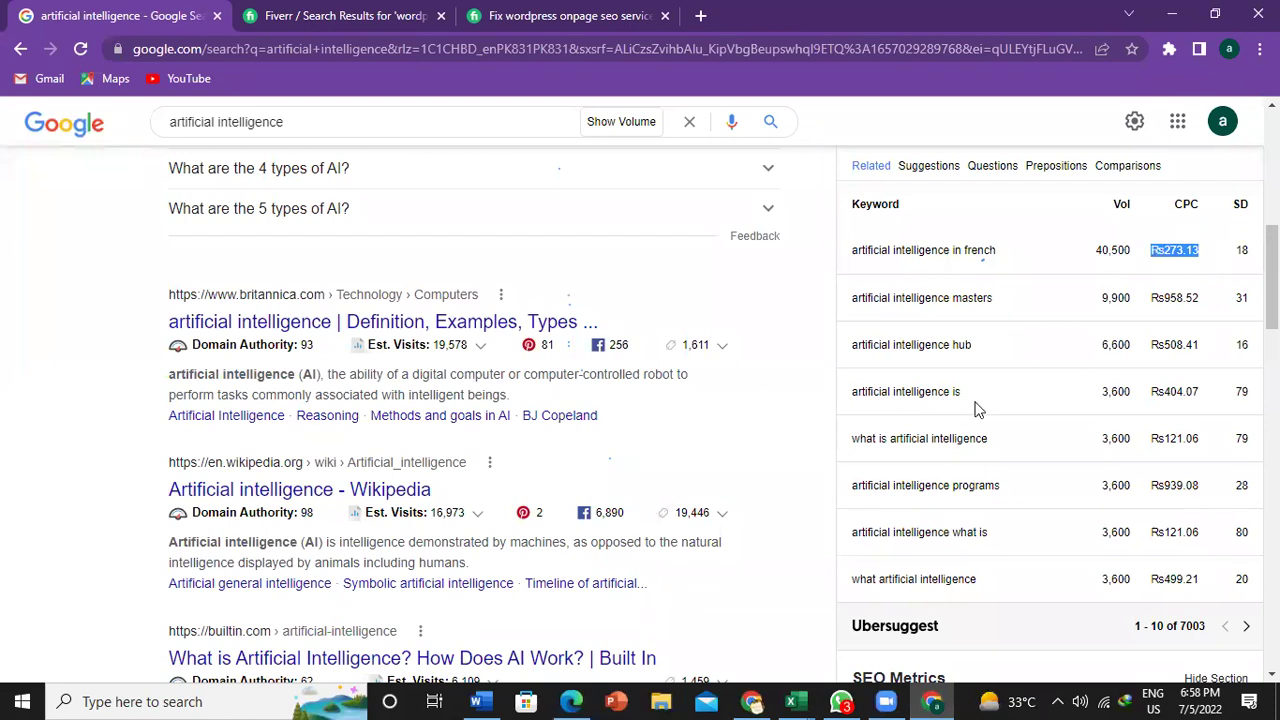
pyautogui.moveTo(796, 700)
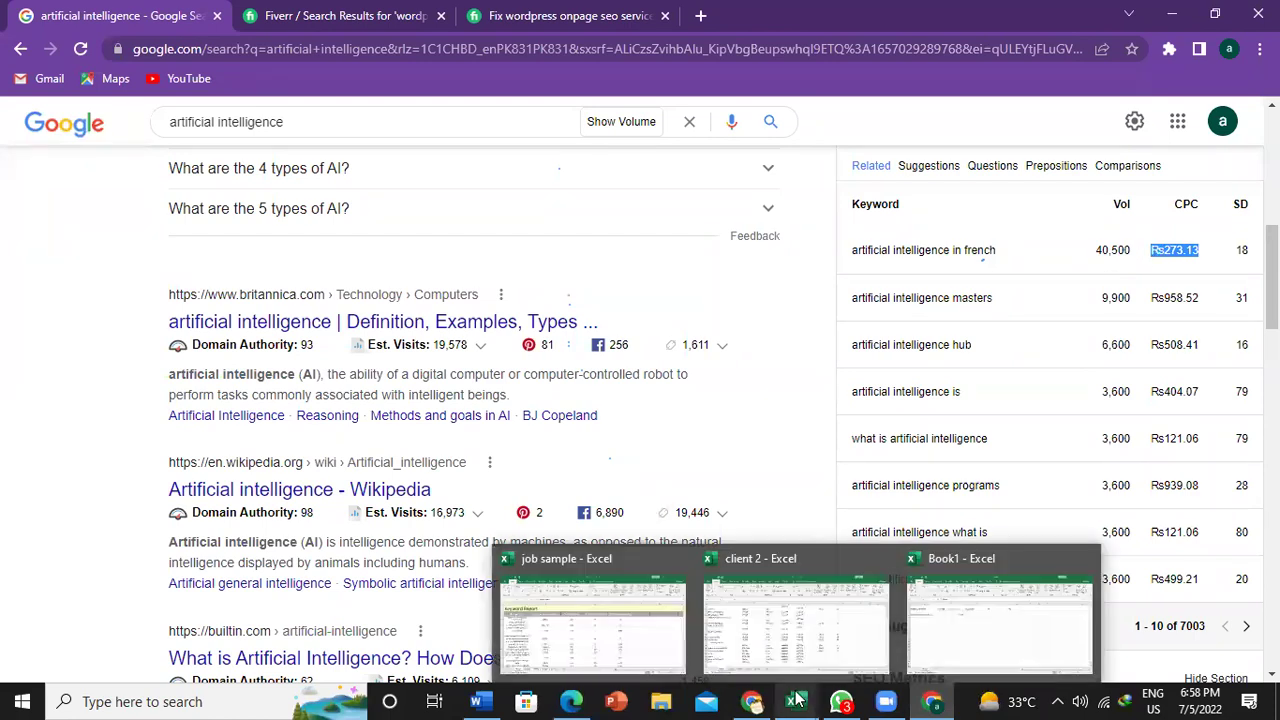
pyautogui.click(1007, 608)
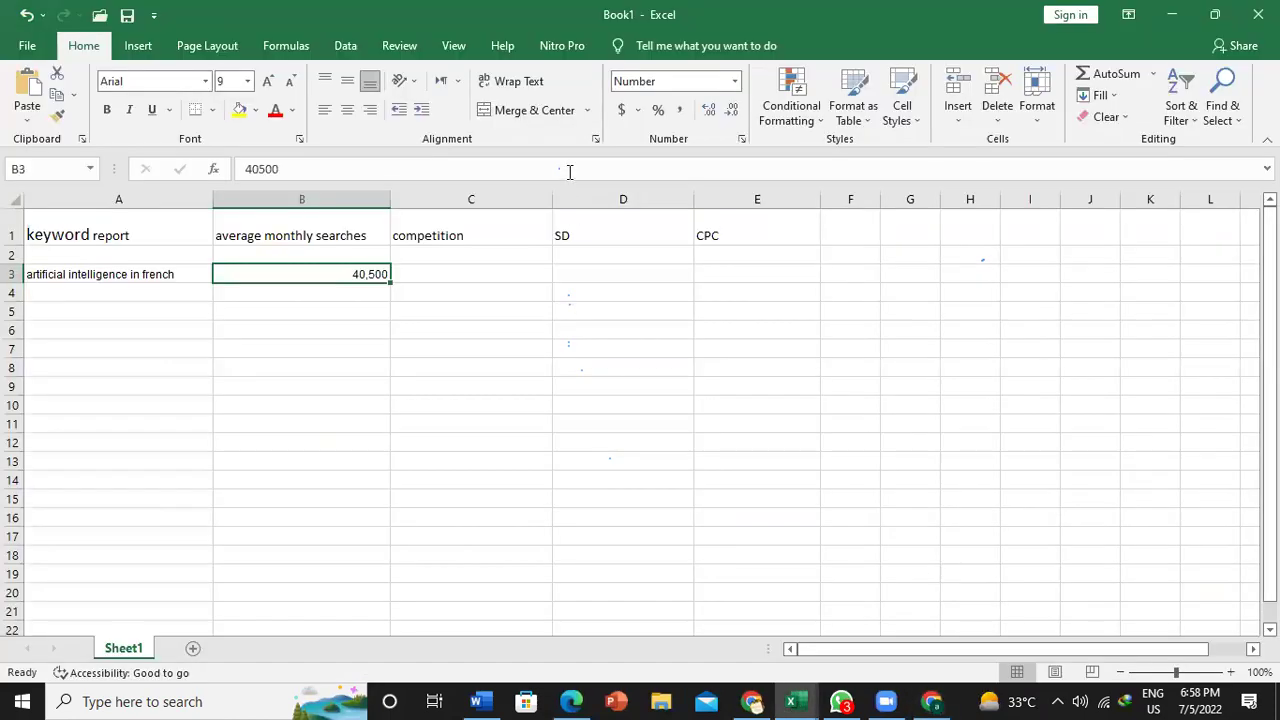
pyautogui.click(599, 276)
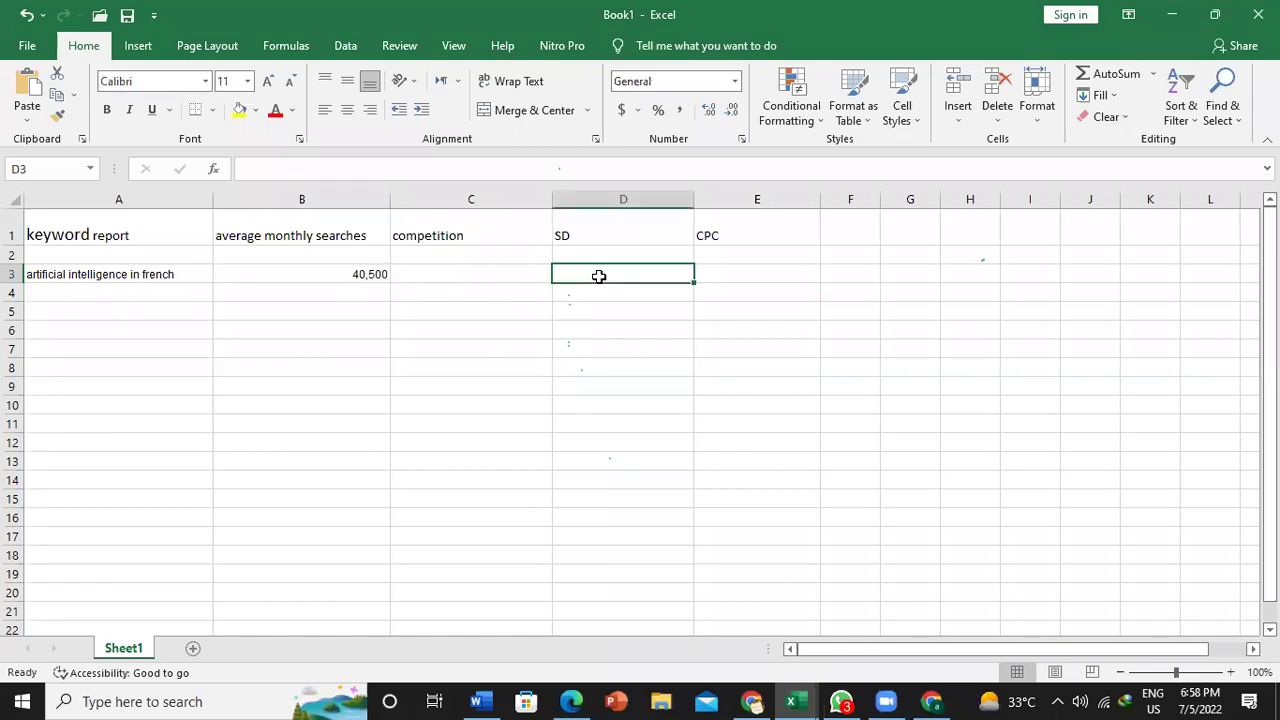
pyautogui.hotkey('ctrl', 'v')
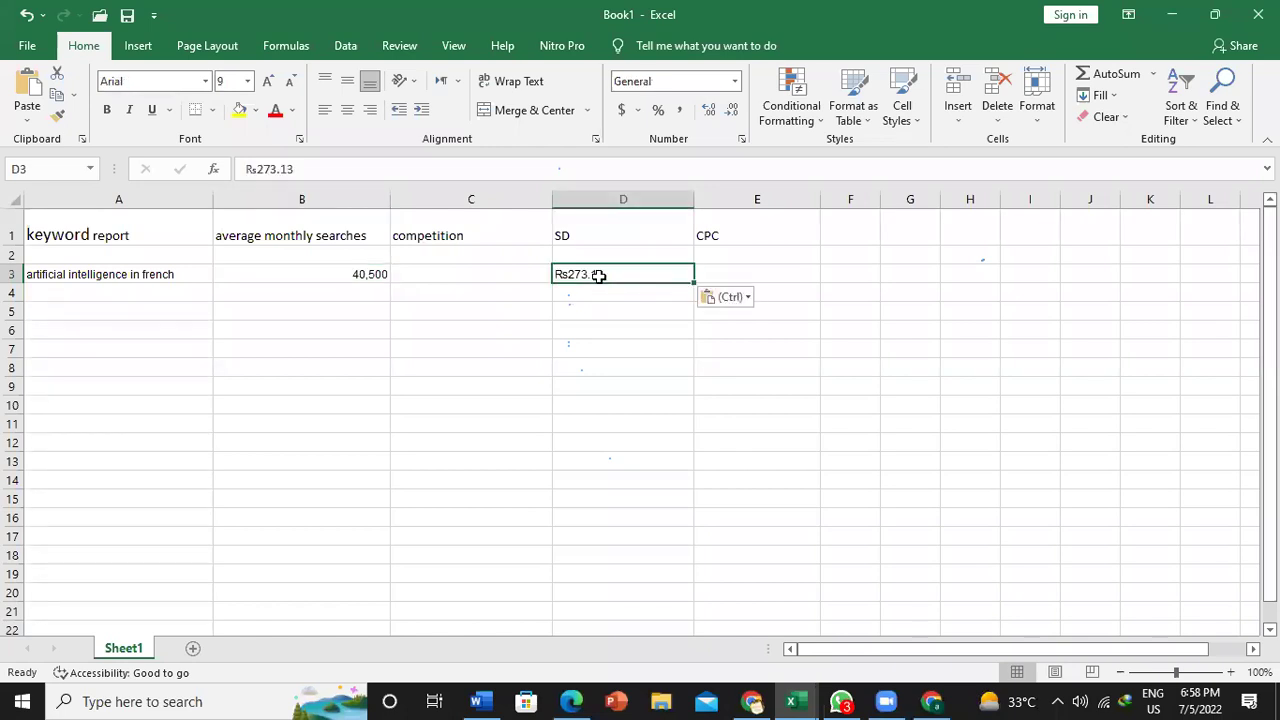
# - Enter "low" as the competition for "artificial intelligence in french" in cell C3
pyautogui.click(480, 277)
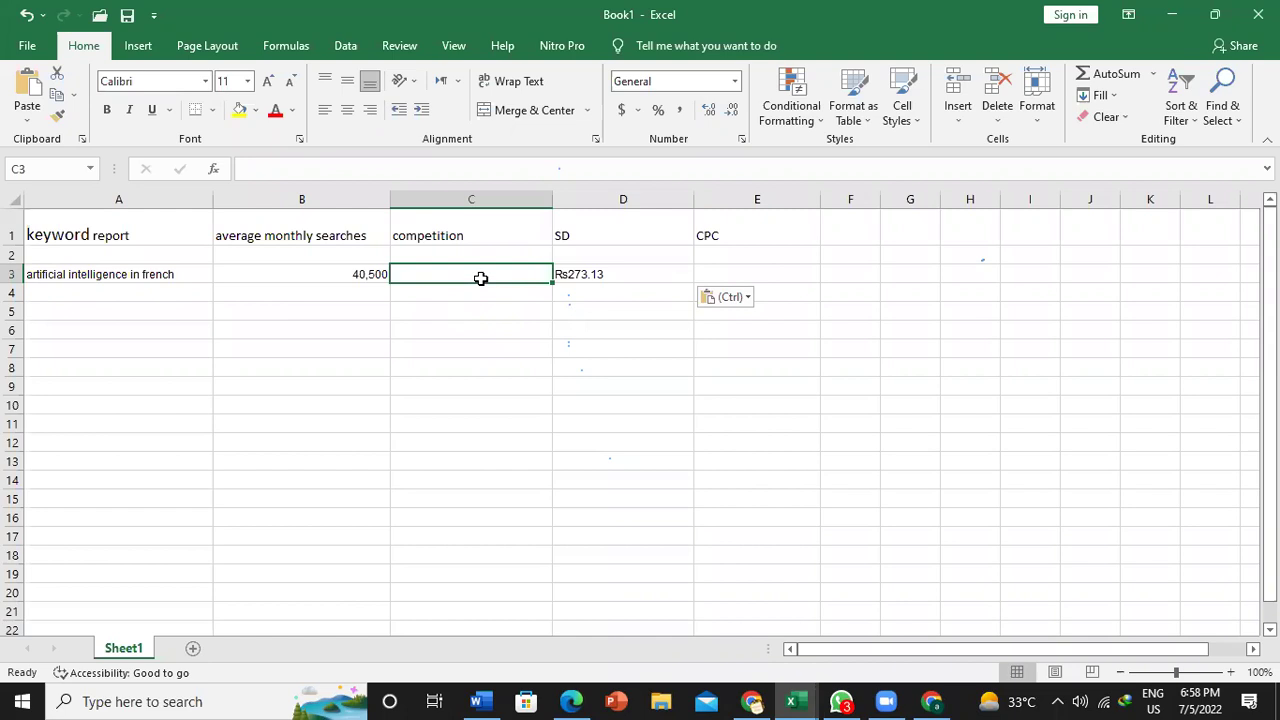
pyautogui.write('low')
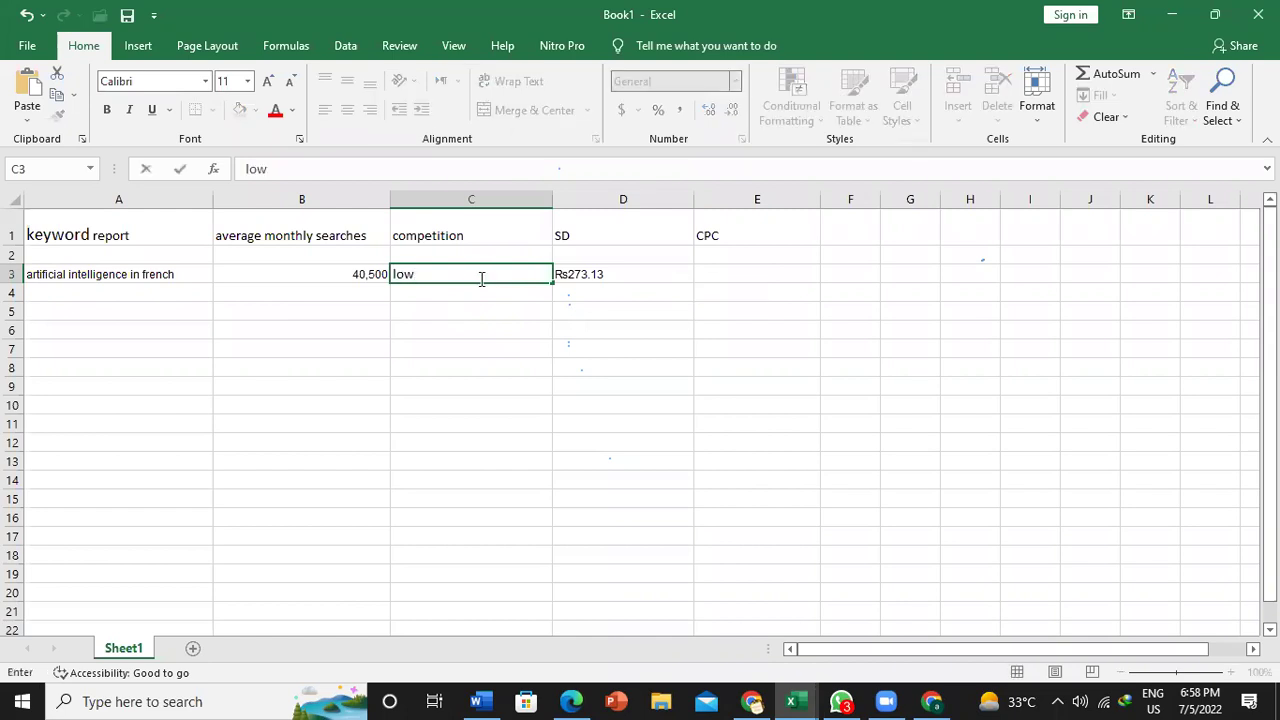
pyautogui.press('Return')
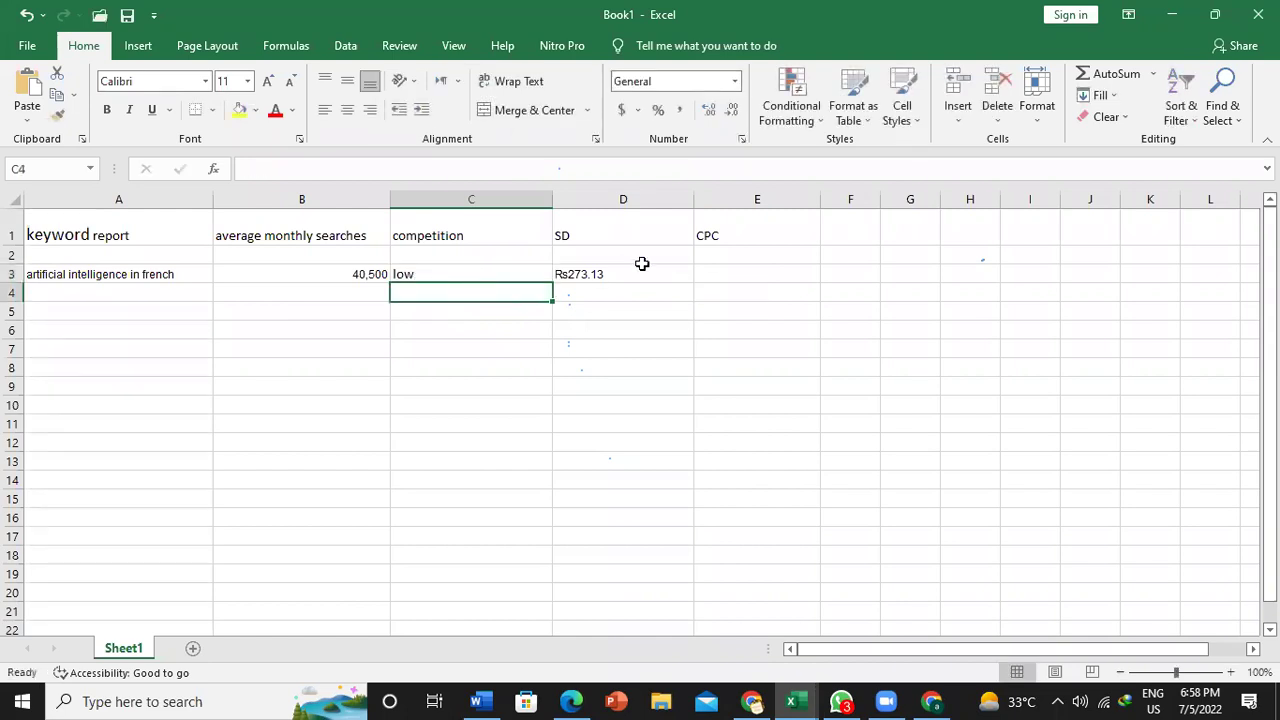
# - Replace the SD value in D3 with 18 and paste the CPC value Rs273.13 into E3 for "artificial intelligence in french"
pyautogui.click(648, 276)
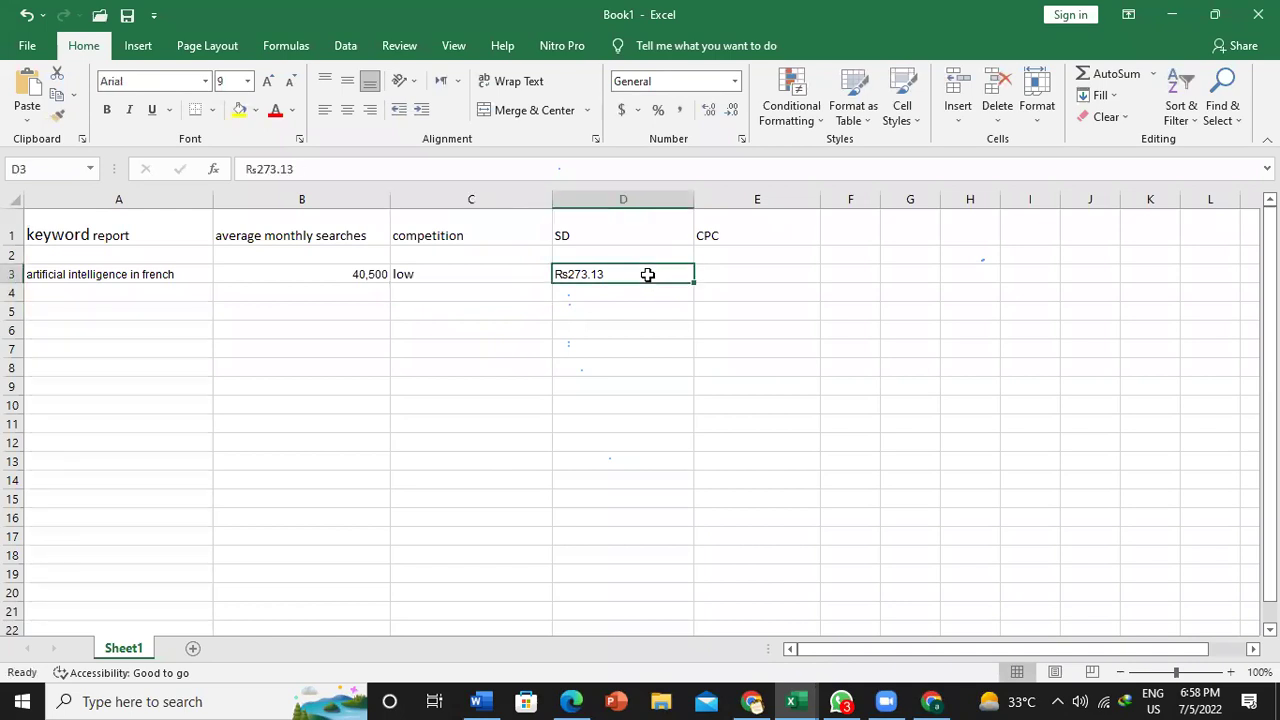
pyautogui.press('BackSpace')
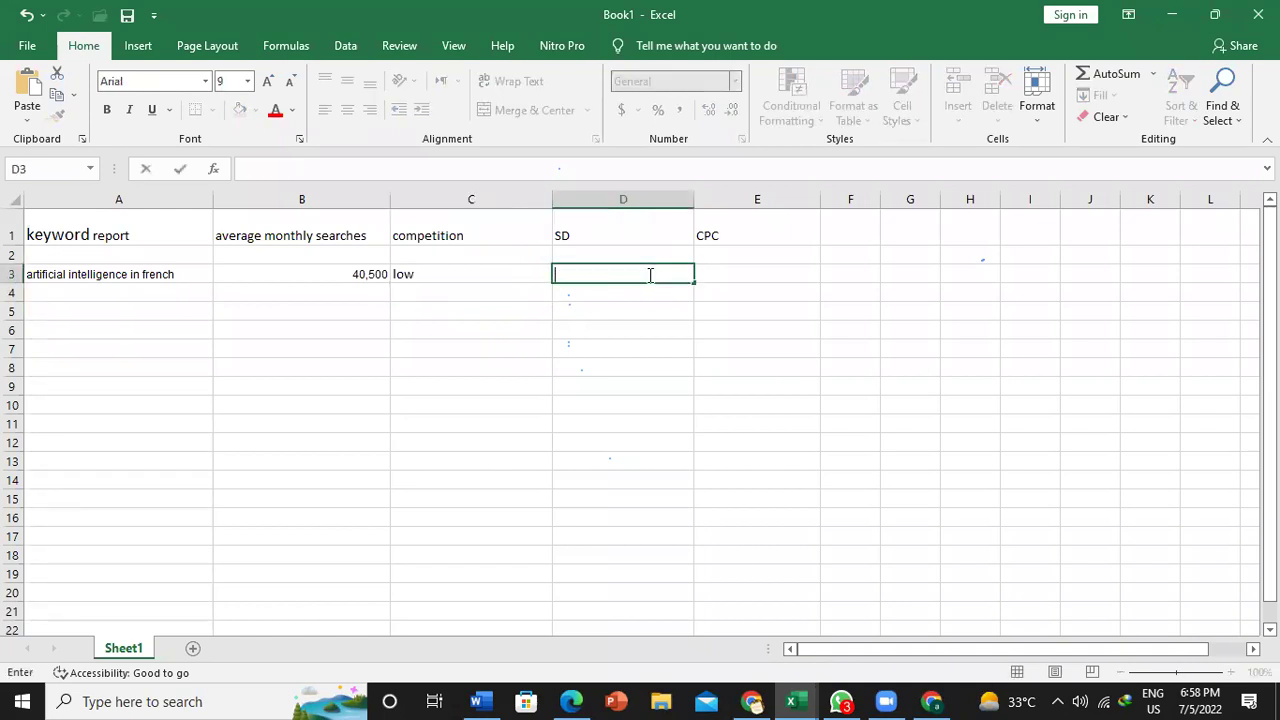
pyautogui.write('18')
pyautogui.click(766, 281)
pyautogui.hotkey('ctrl', 'v')
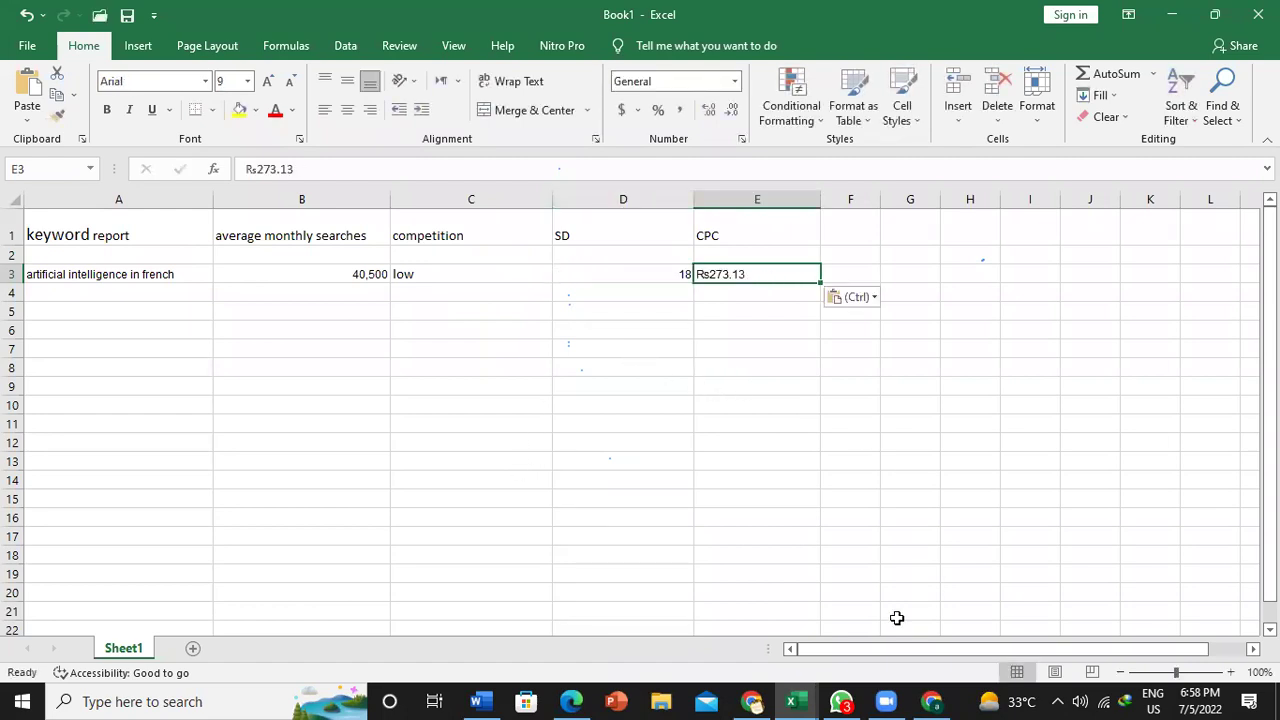
# - Switch to the job sample workbook and review its finished keyword report as a reference for the layout and columns
pyautogui.moveTo(791, 701)
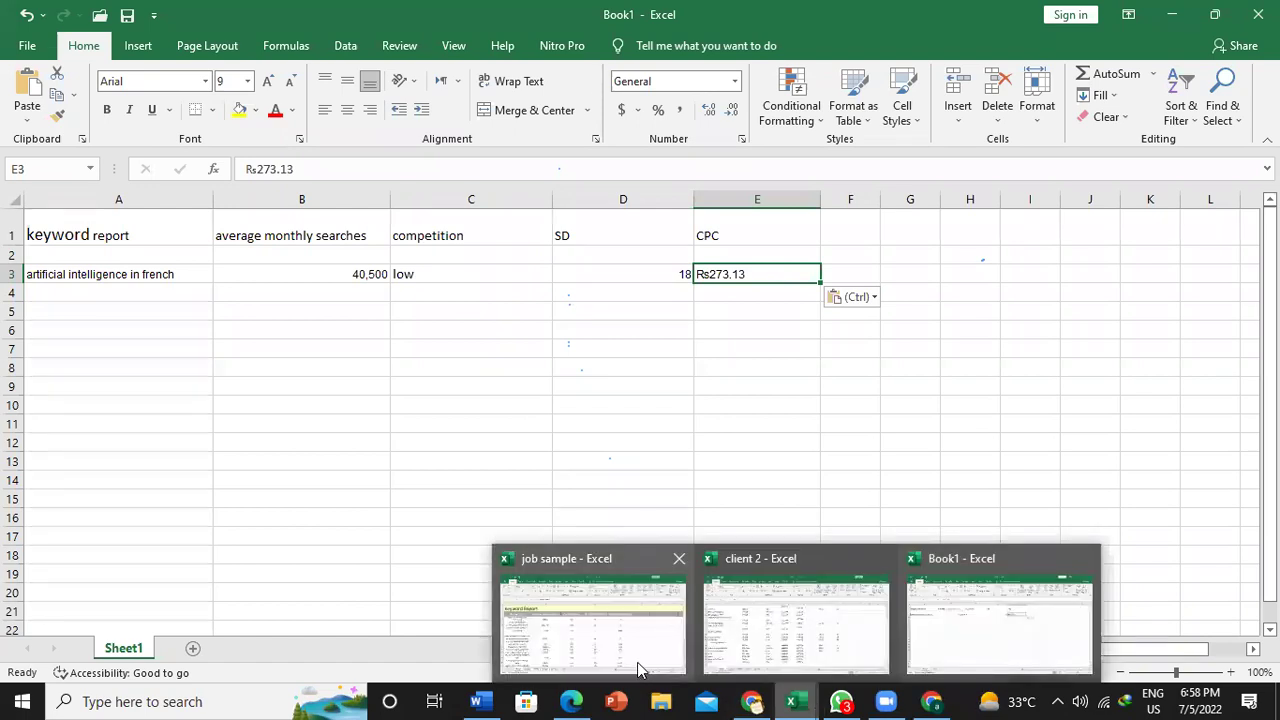
pyautogui.click(635, 648)
pyautogui.moveTo(1268, 406); pyautogui.dragTo(1243, 363)
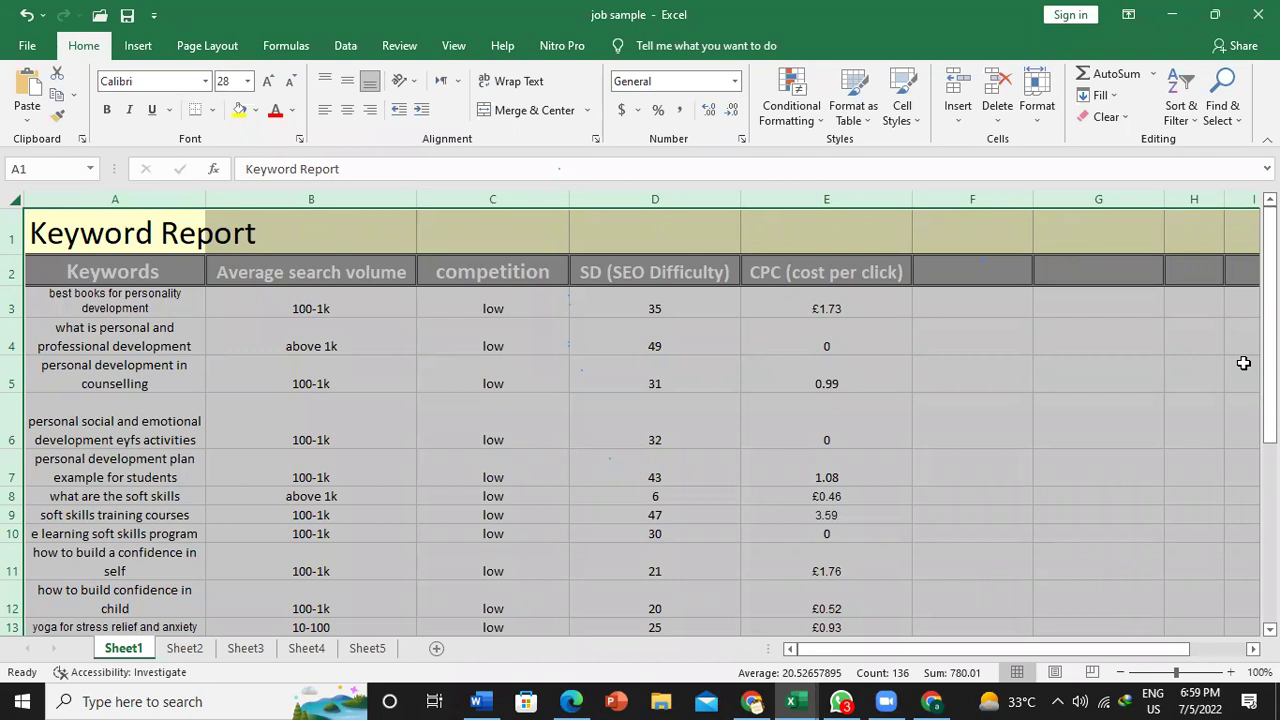
pyautogui.moveTo(1268, 363)
pyautogui.mouseDown()
pyautogui.moveTo(1268, 420)
pyautogui.moveTo(1268, 346)
pyautogui.mouseUp()
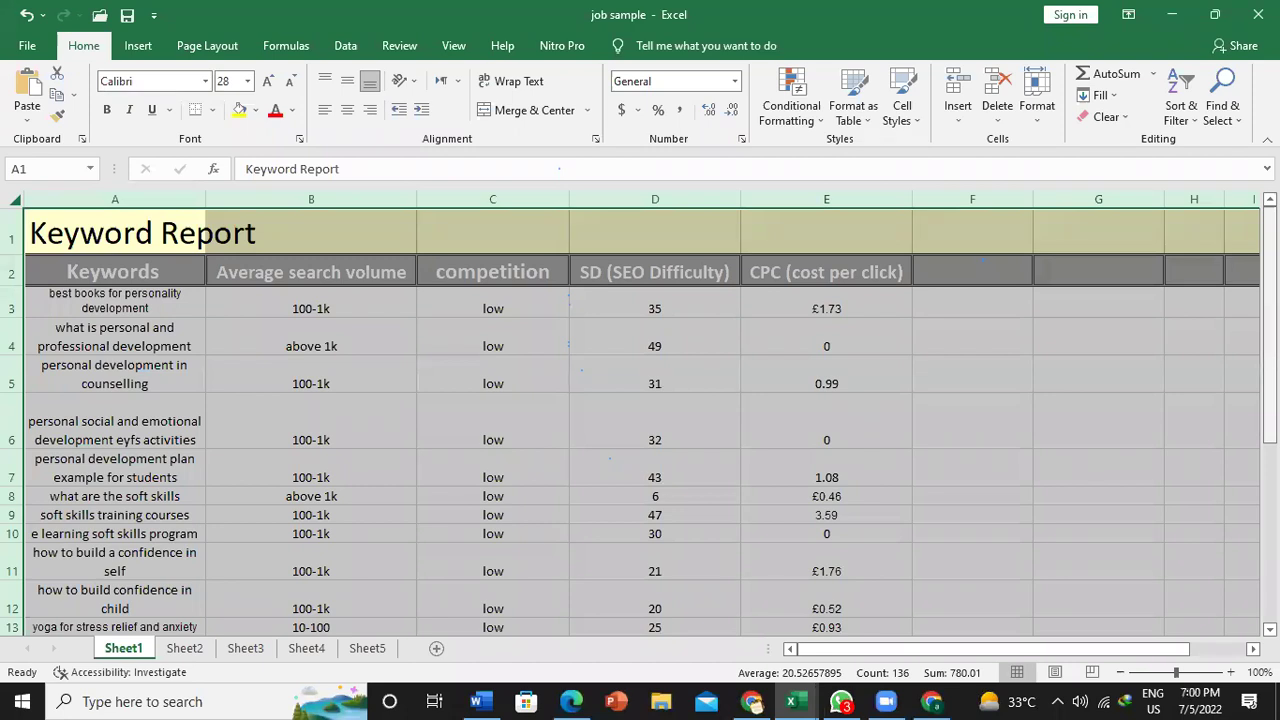
pyautogui.moveTo(1269, 258); pyautogui.dragTo(1269, 258)
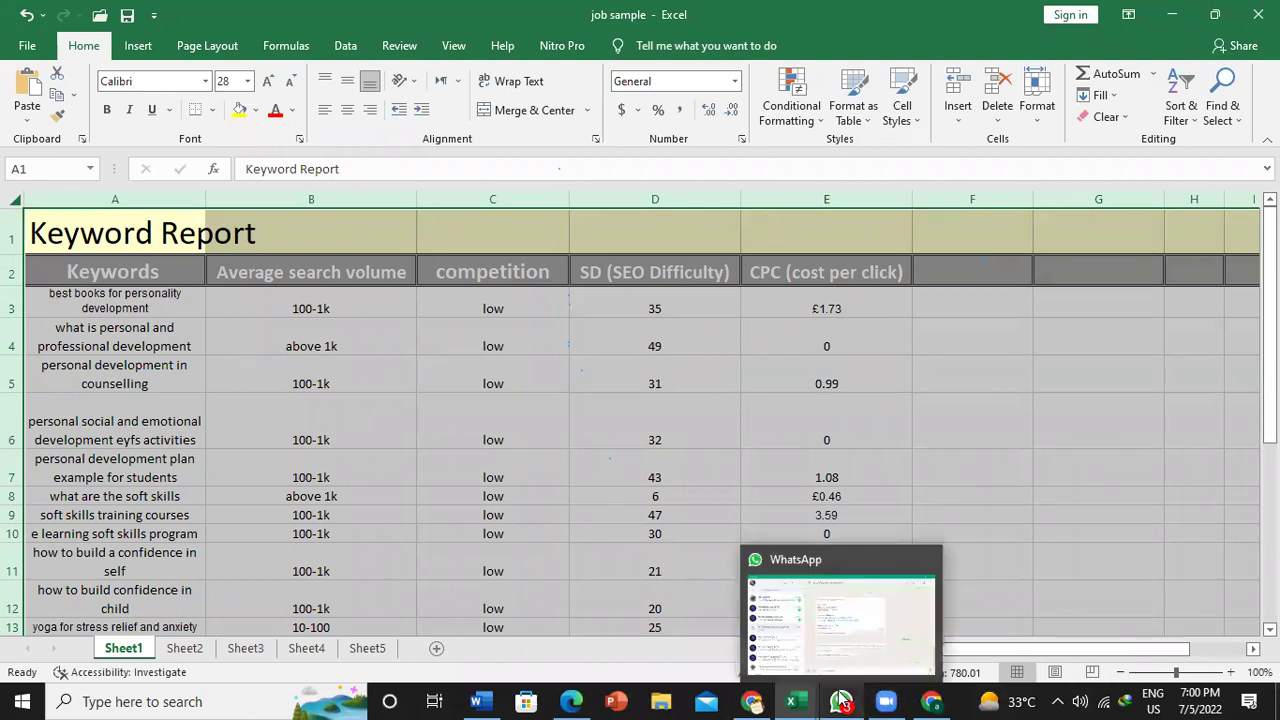
pyautogui.moveTo(893, 701)
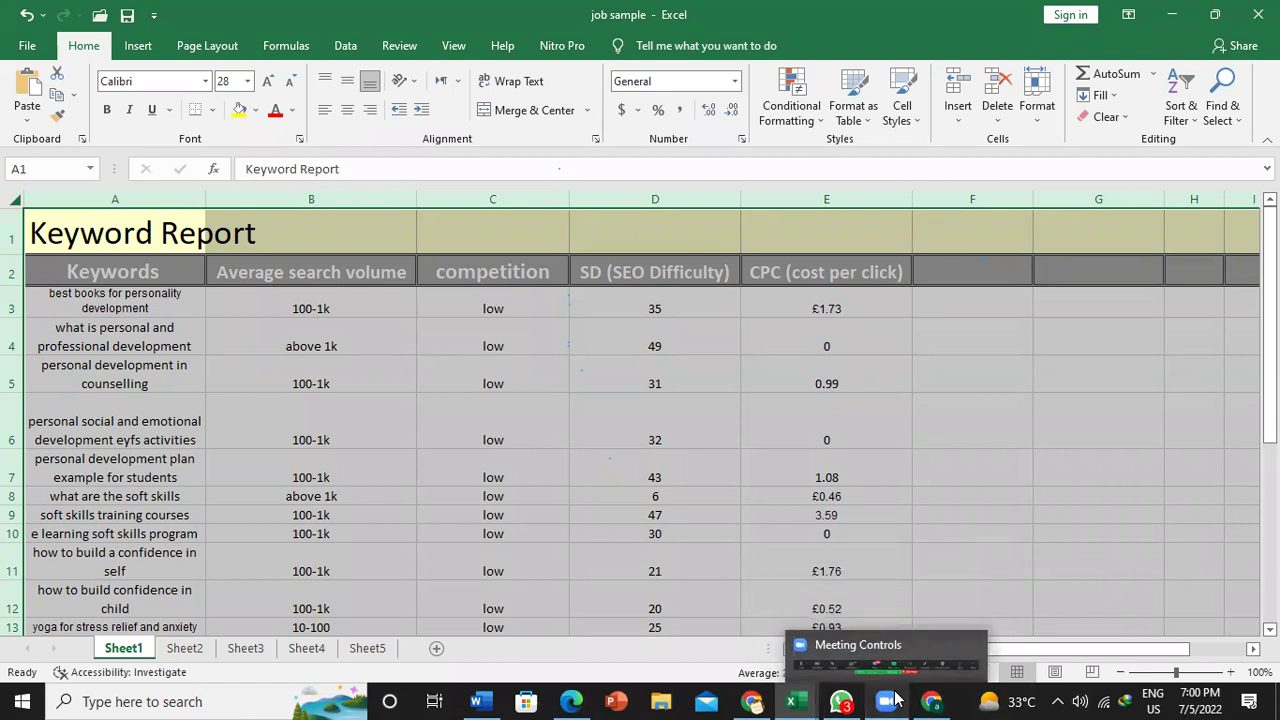
pyautogui.click(893, 701)
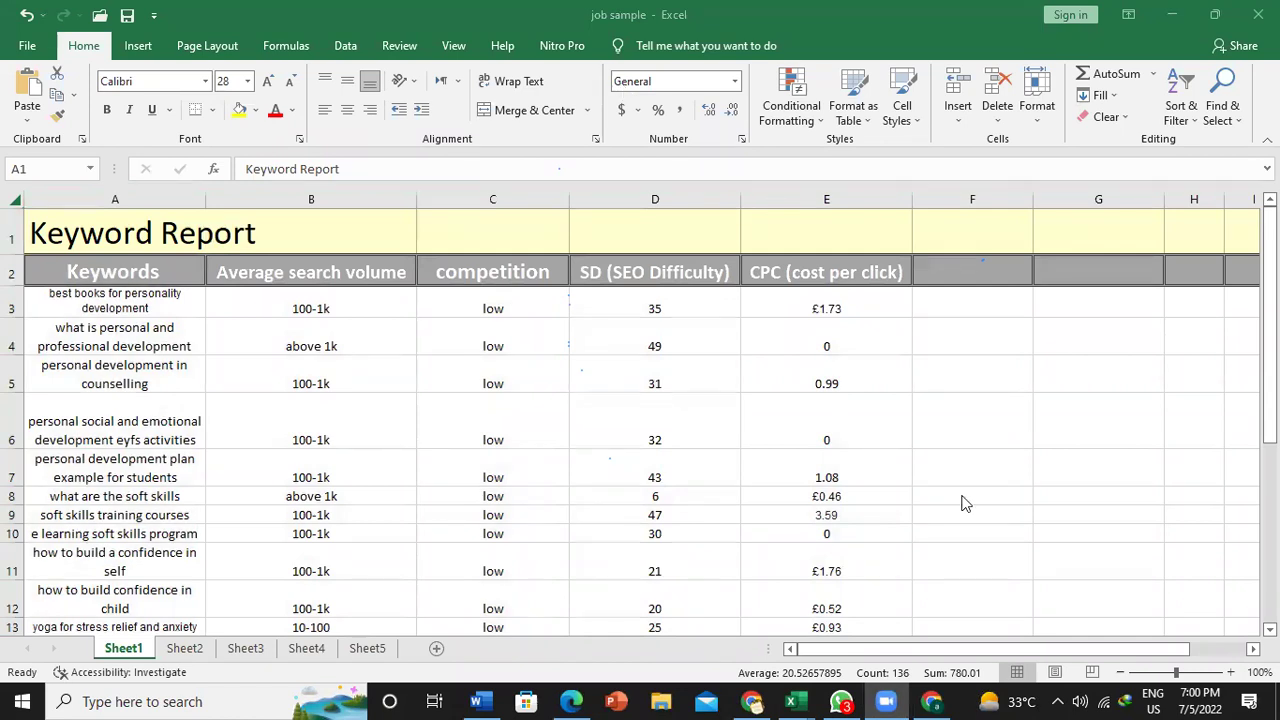
pyautogui.moveTo(893, 700)
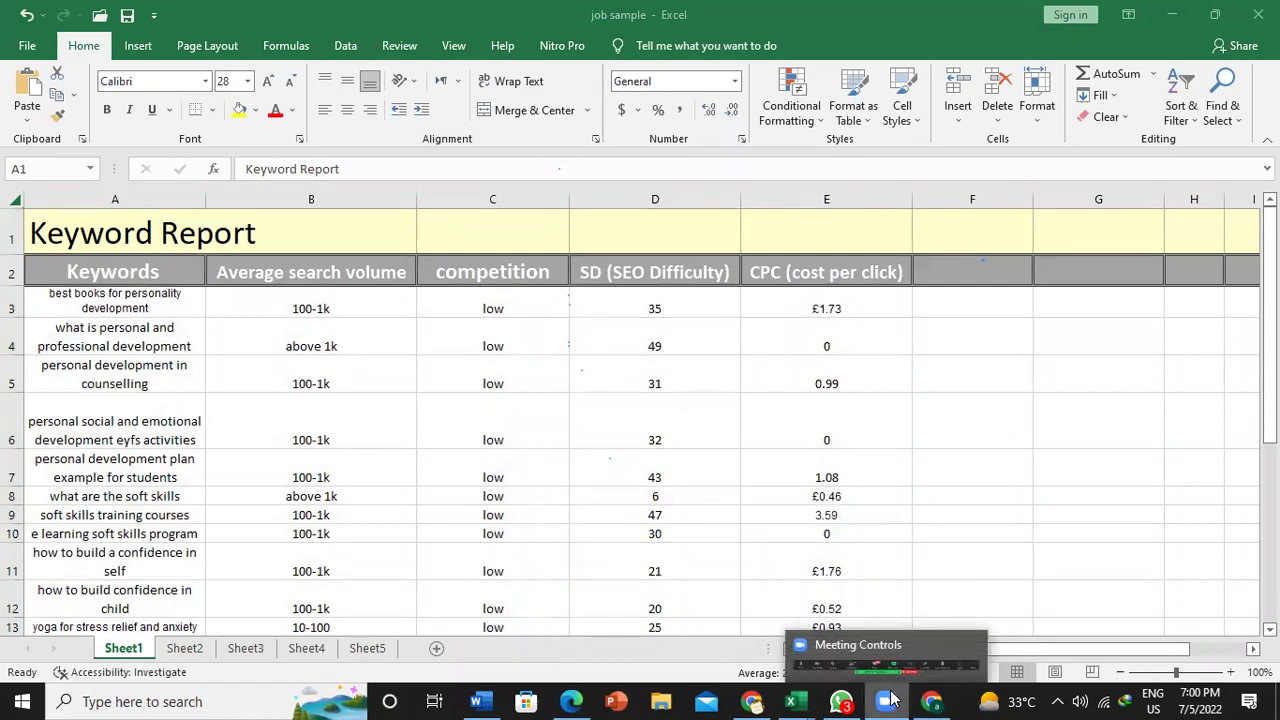
pyautogui.click(877, 654)
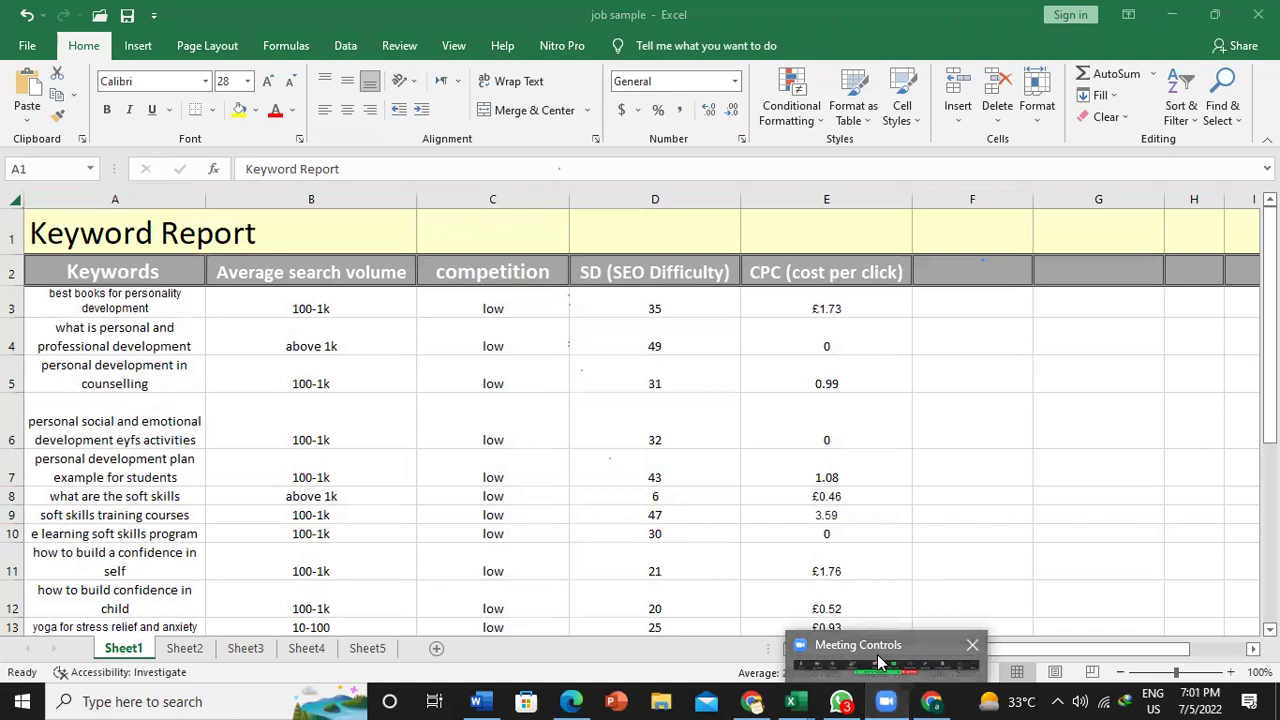